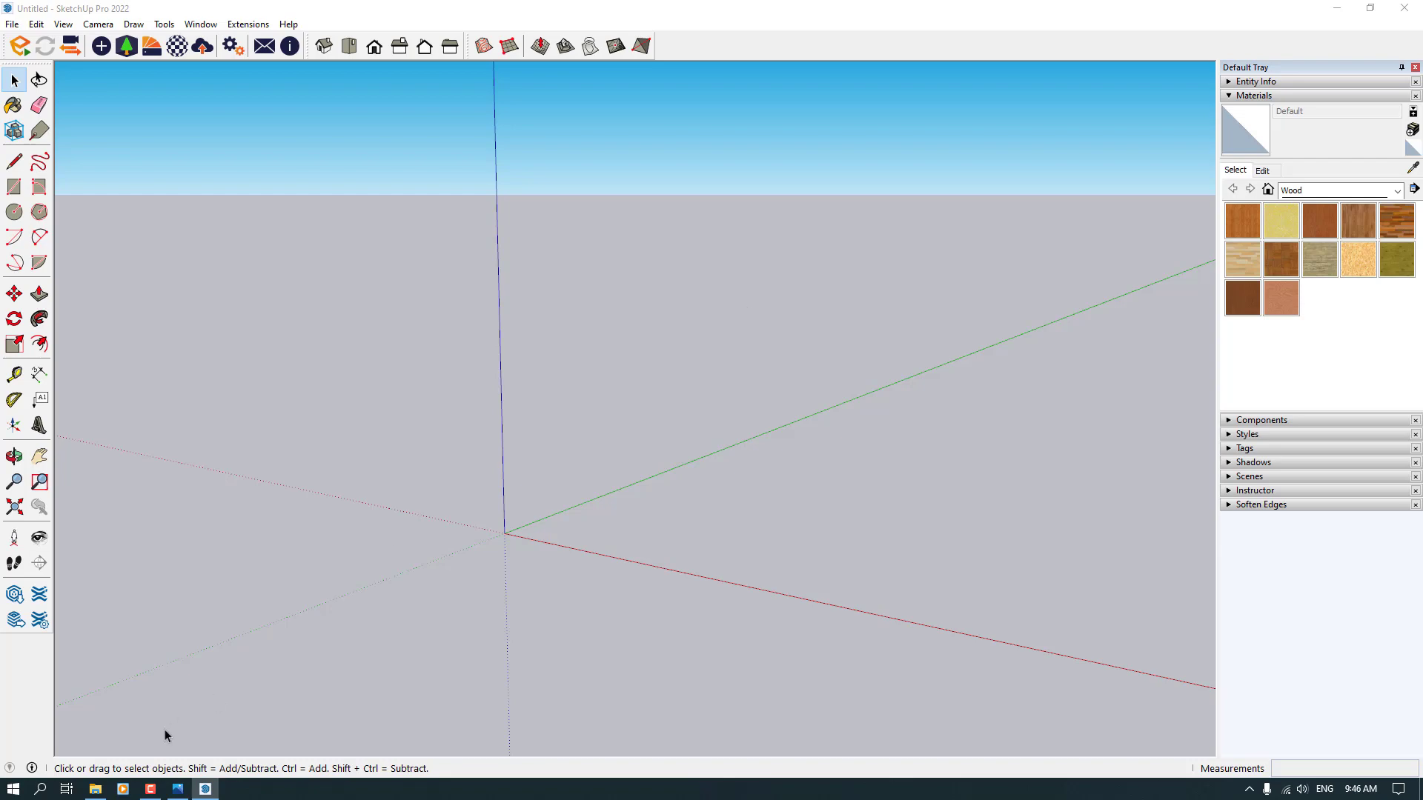
- Switch to the tv21050904.jpg reference photo and examine the slatted TV wall, top shelf and floating cabinet
click(177, 790)
scroll(665, 457, up, 3)
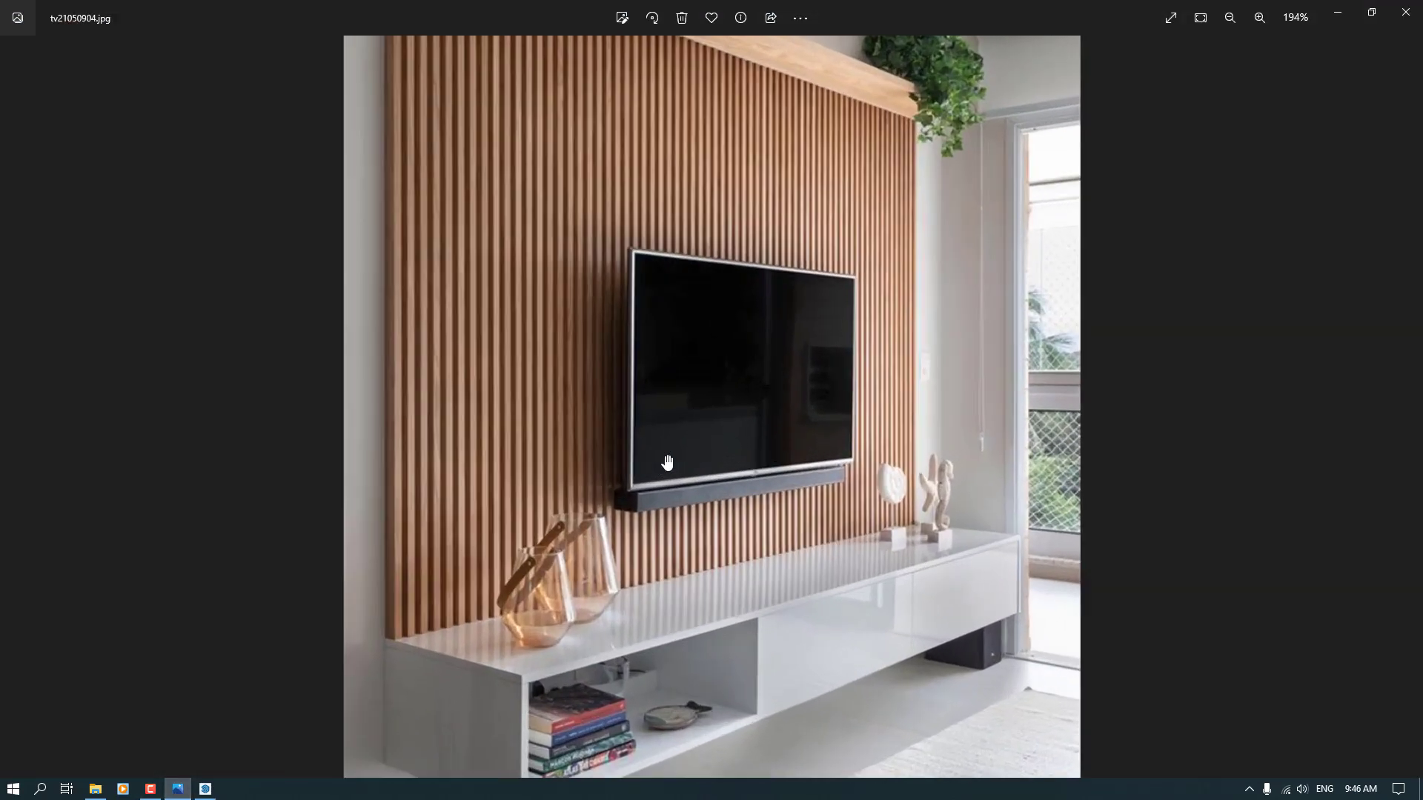
scroll(587, 421, down, 3)
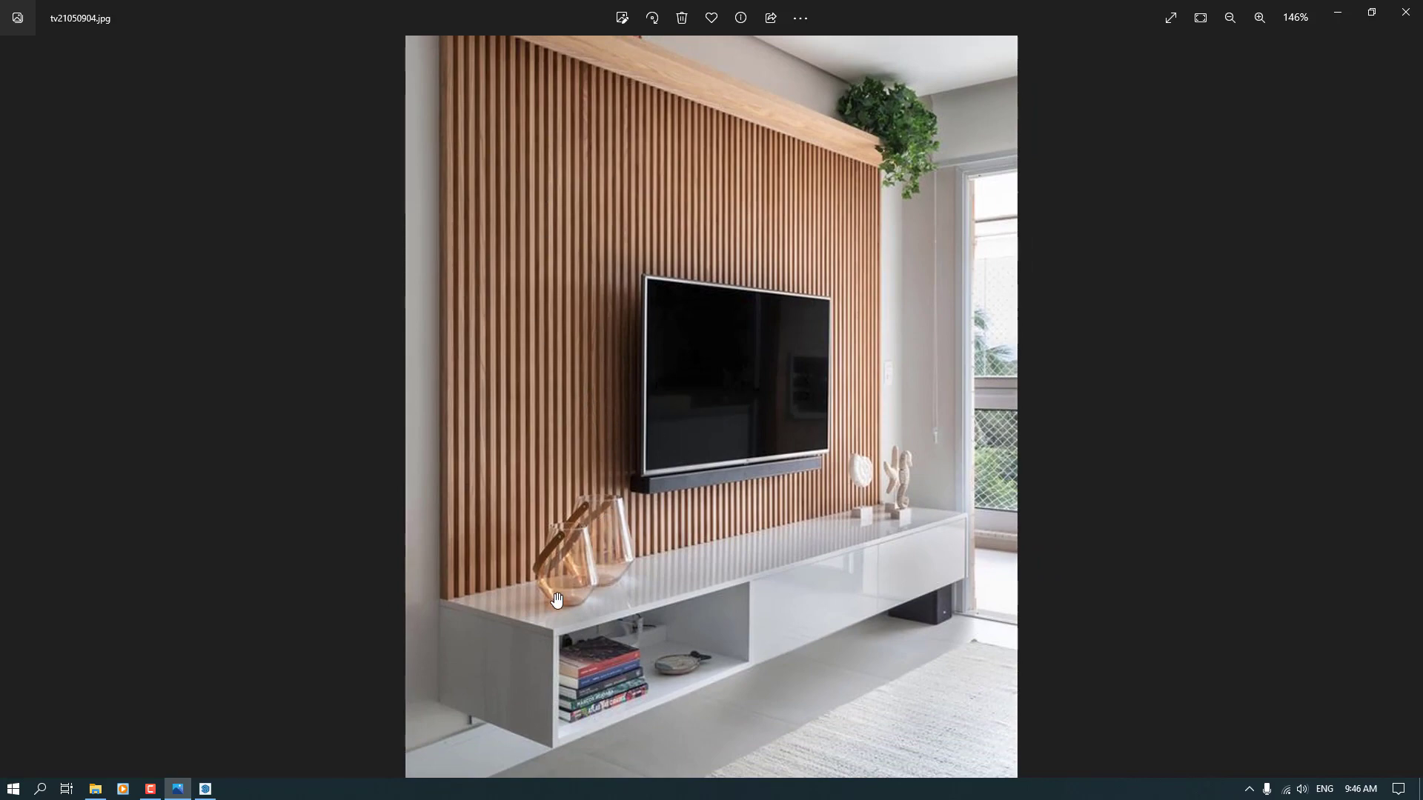
scroll(571, 708, down, 1)
scroll(608, 652, up, 2)
scroll(650, 593, down, 4)
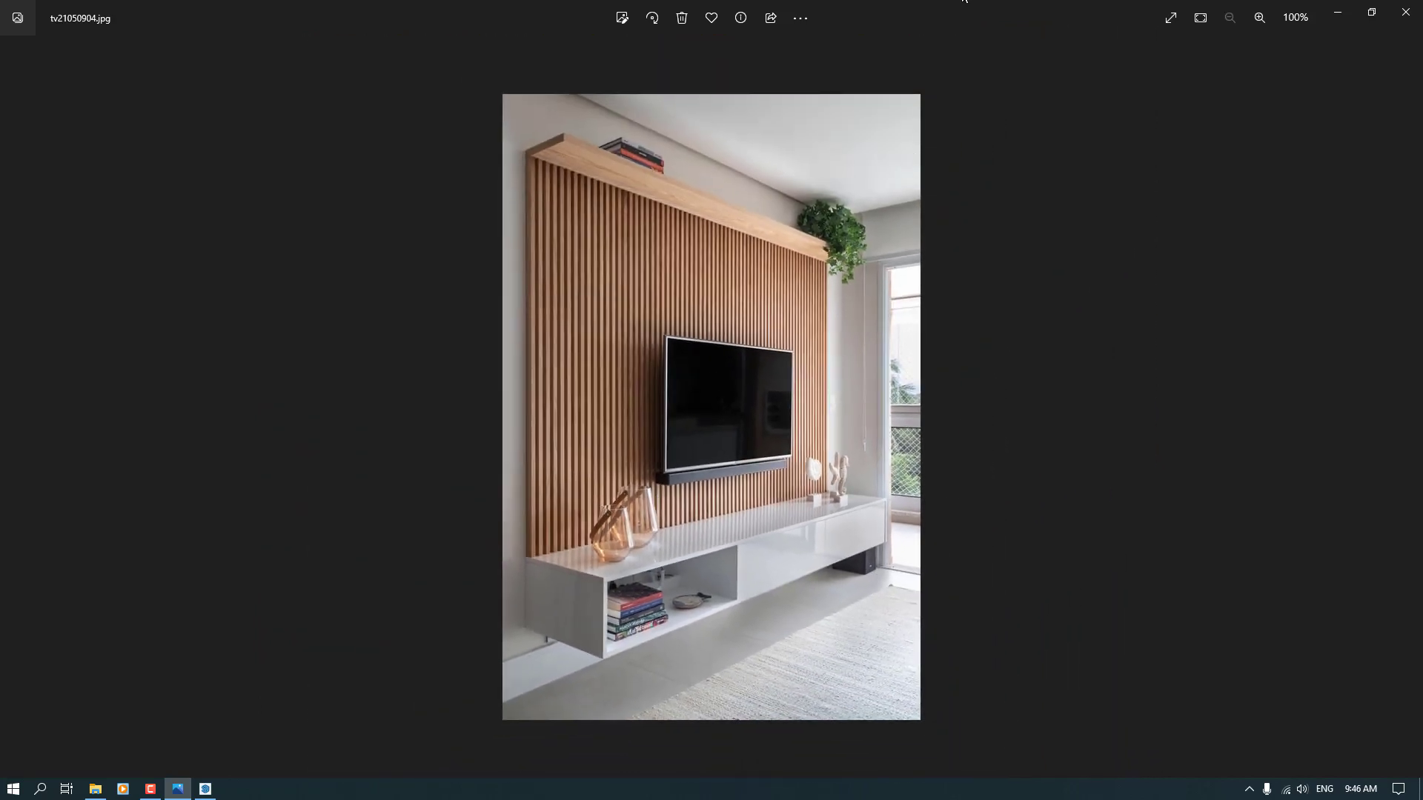
- Arrange the reference photo and SketchUp side by side and close SketchUp's Default Tray
key(super+Right)
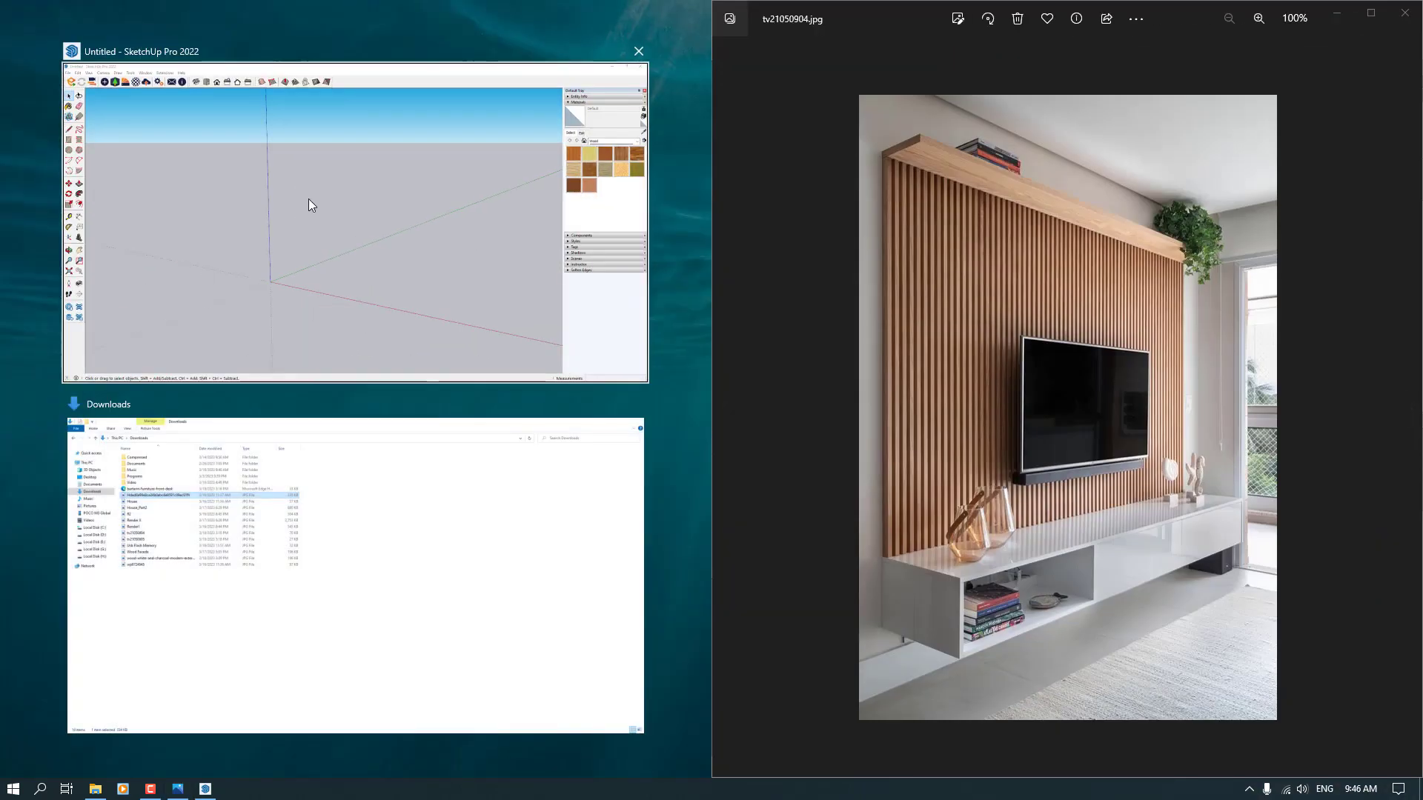
click(309, 198)
click(603, 97)
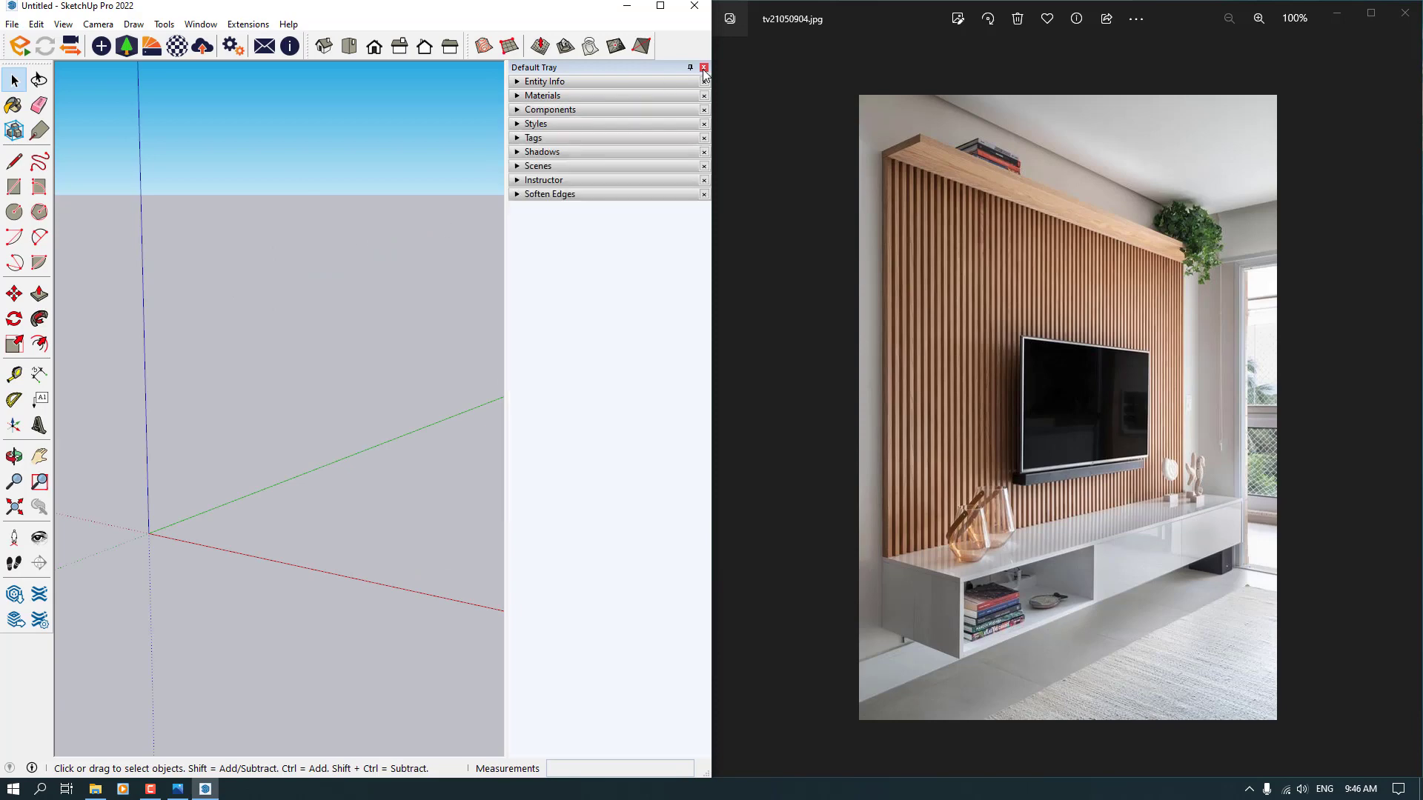
click(703, 67)
mouse_move(553, 282)
middle_down()
mouse_move(385, 375)
mouse_move(363, 416)
middle_up()
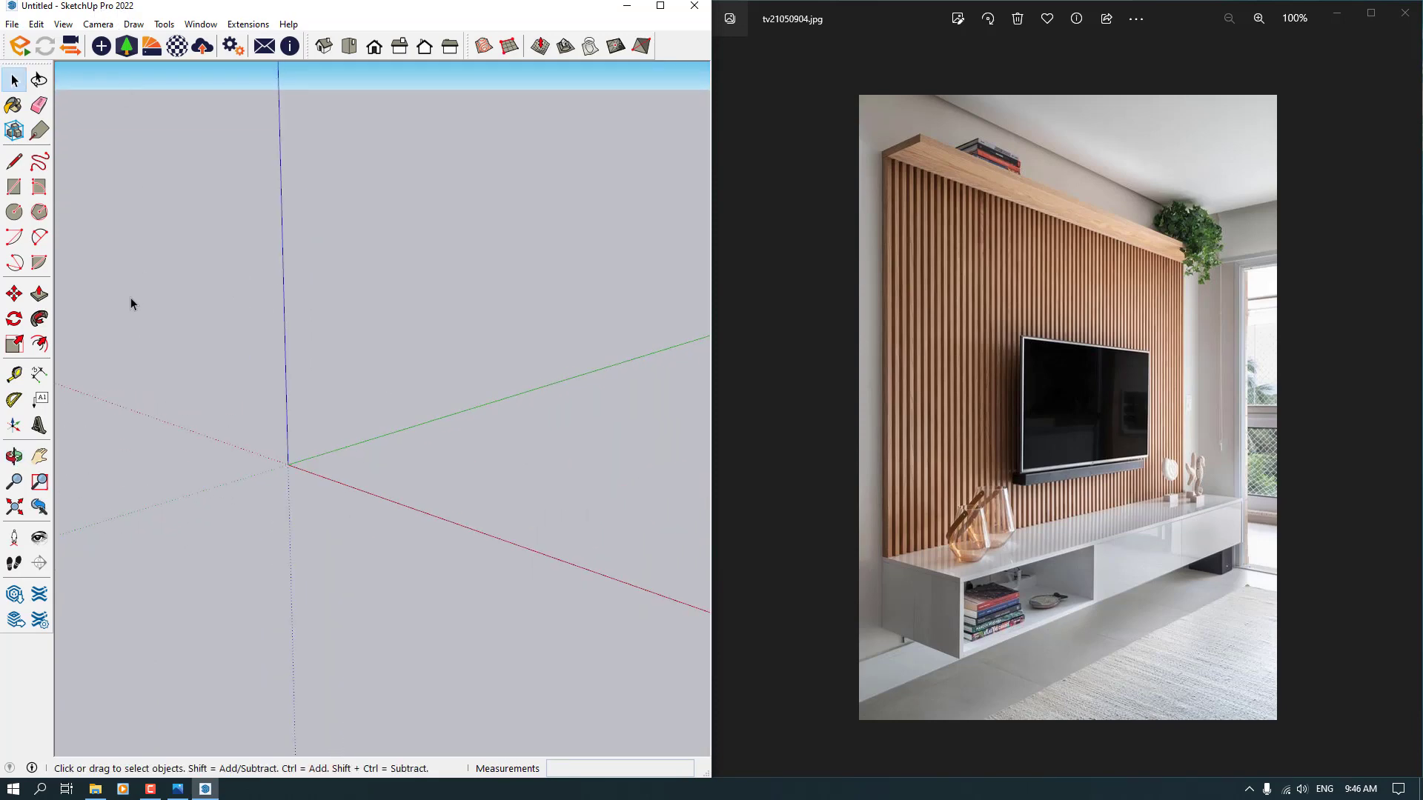
- Set the model's length and area units to centimeters and change the volume unit in Model Info
click(195, 29)
click(242, 101)
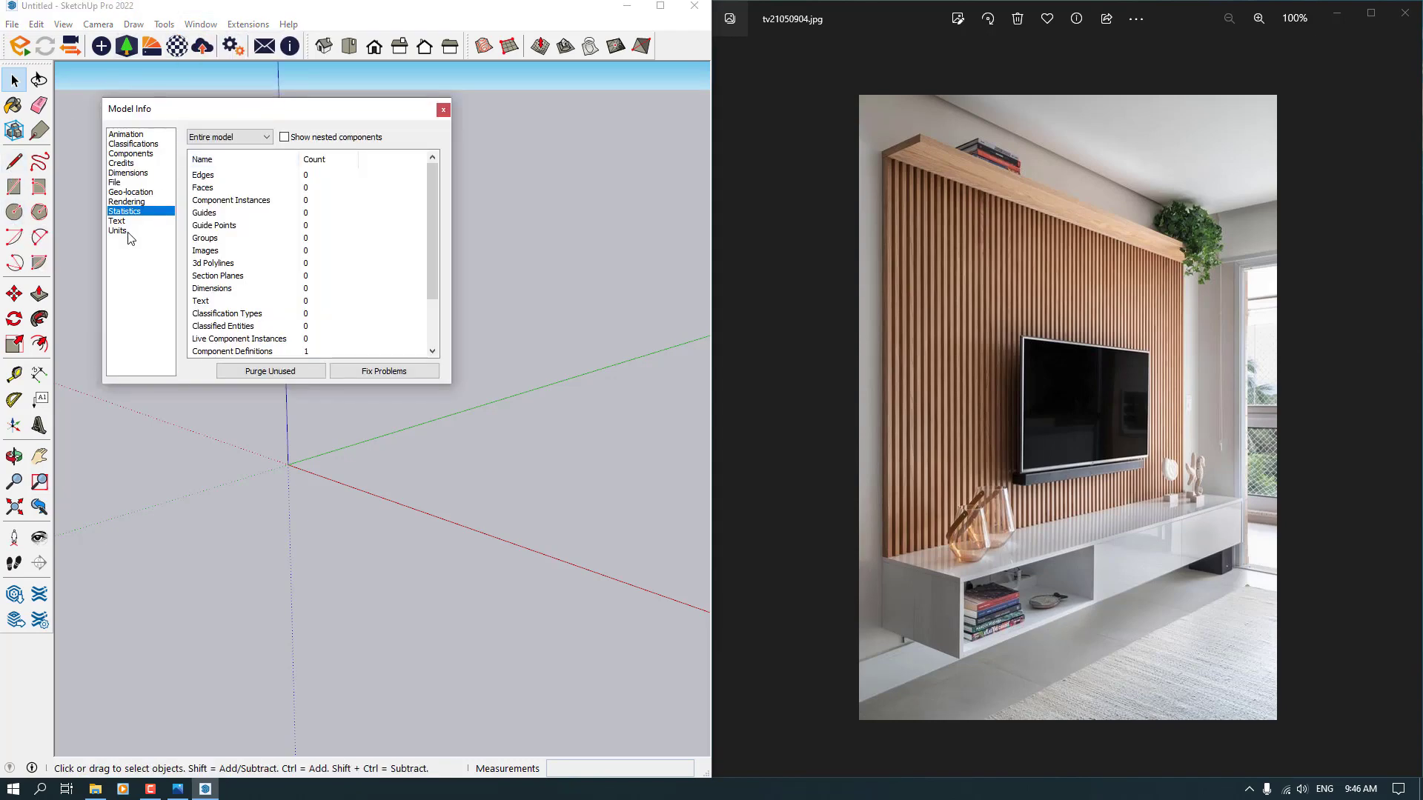
click(118, 230)
click(266, 195)
click(271, 252)
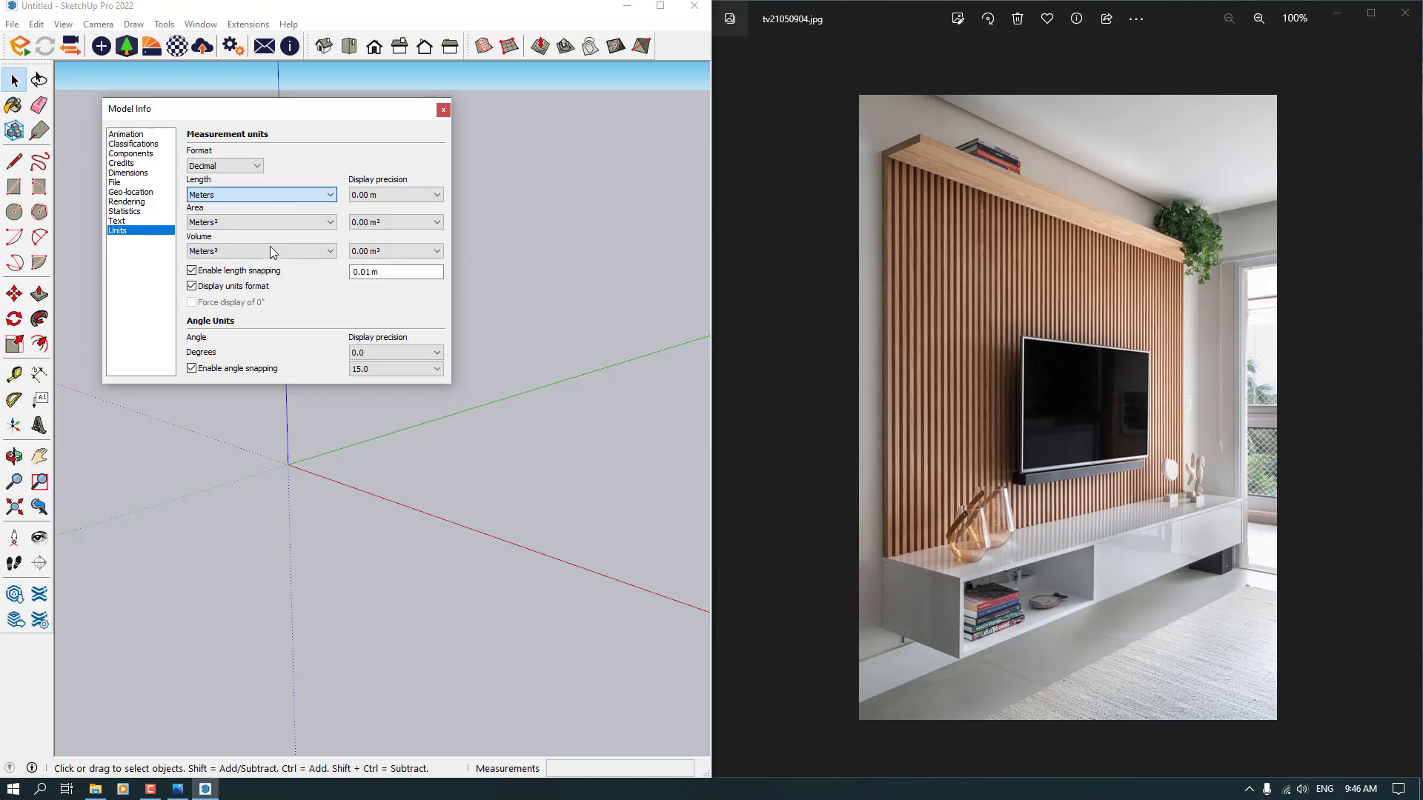
click(252, 195)
click(230, 257)
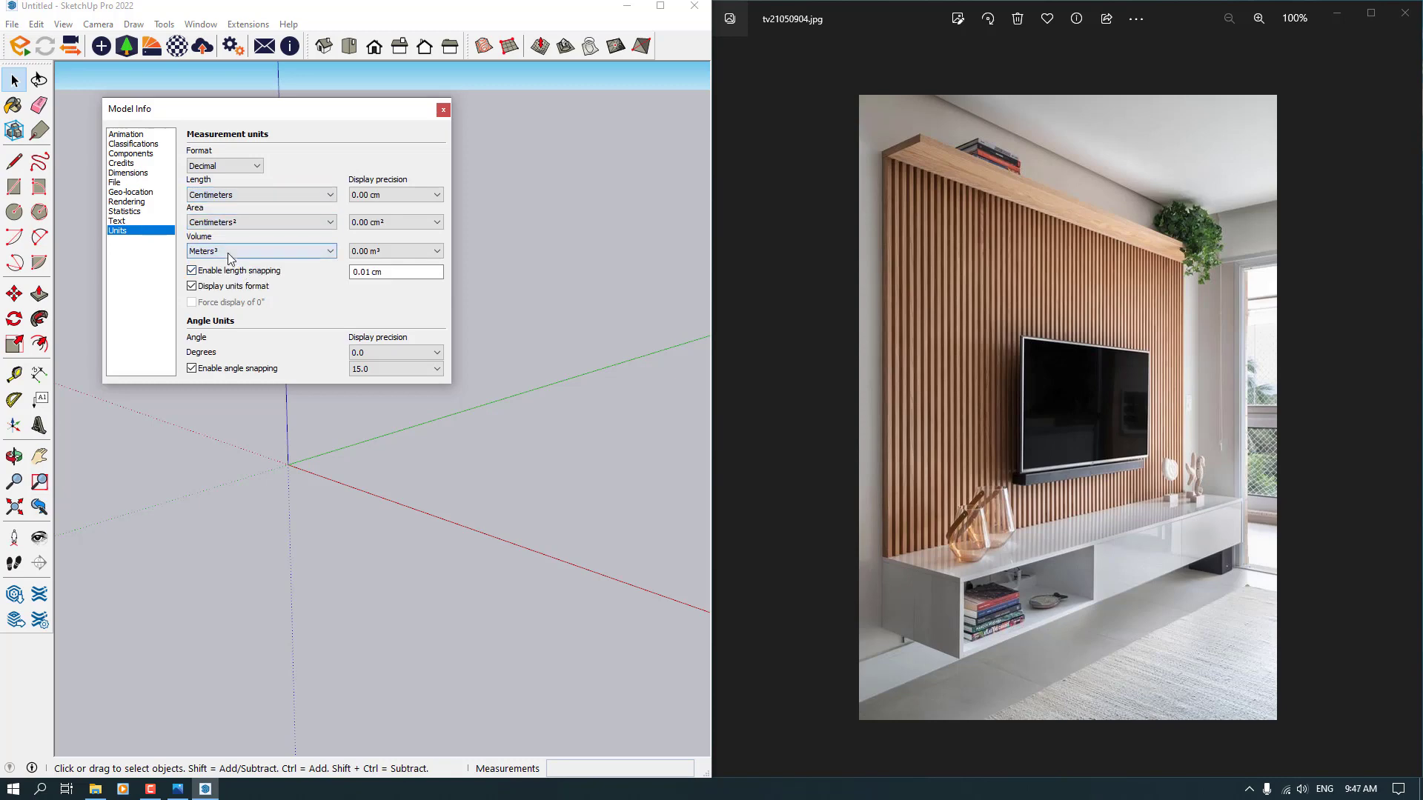
click(230, 252)
click(229, 300)
click(442, 109)
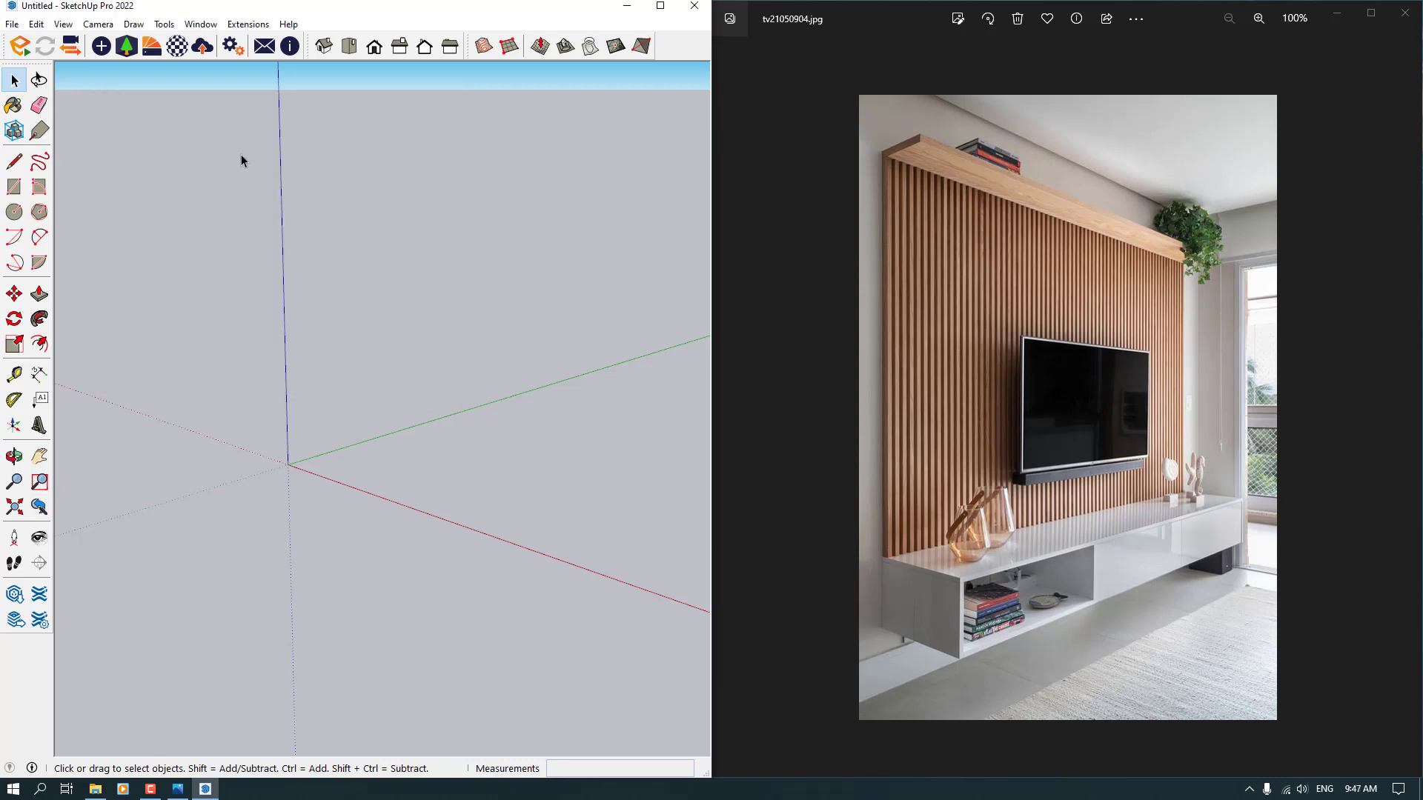
- Draw a 600 by 600 cm rectangle on the ground starting at the origin
click(14, 187)
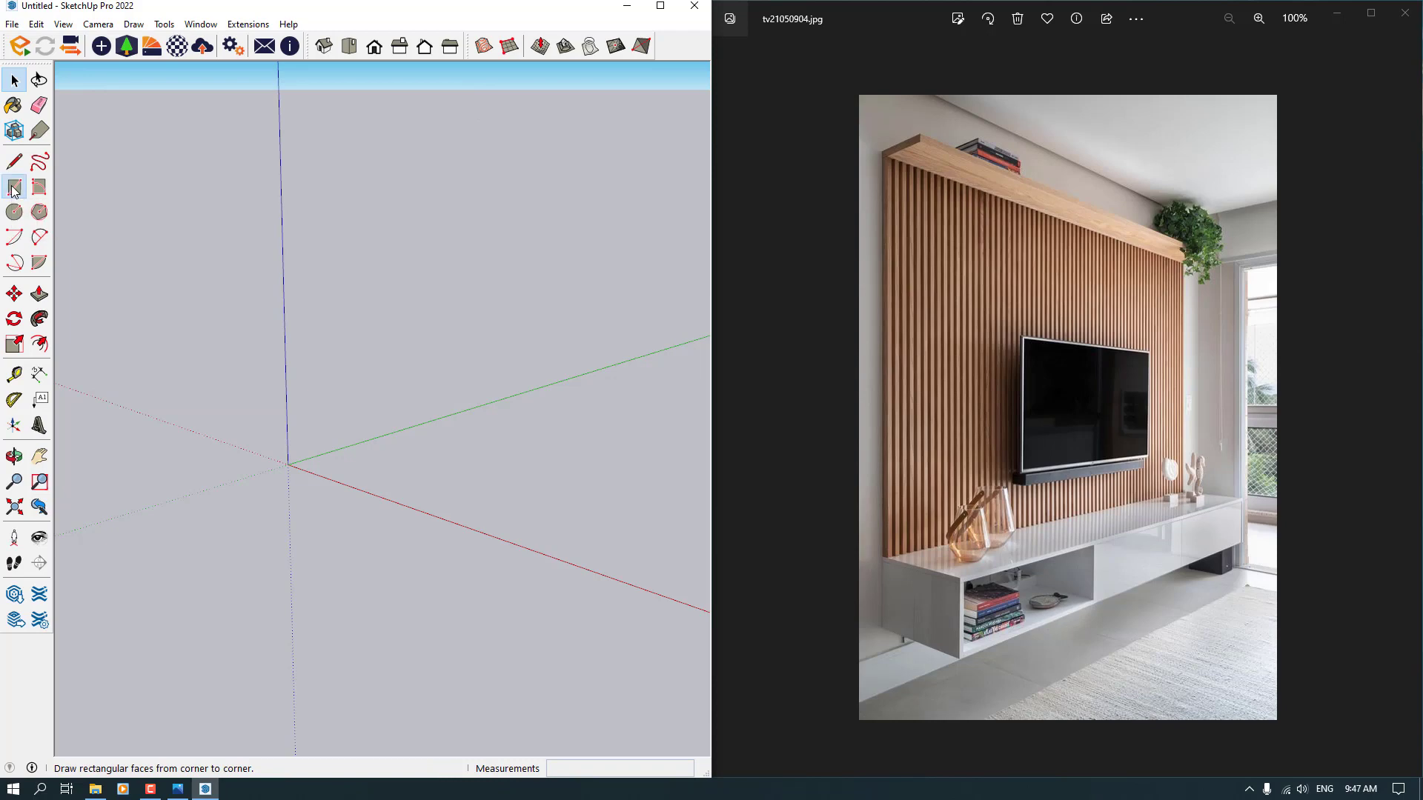
click(288, 465)
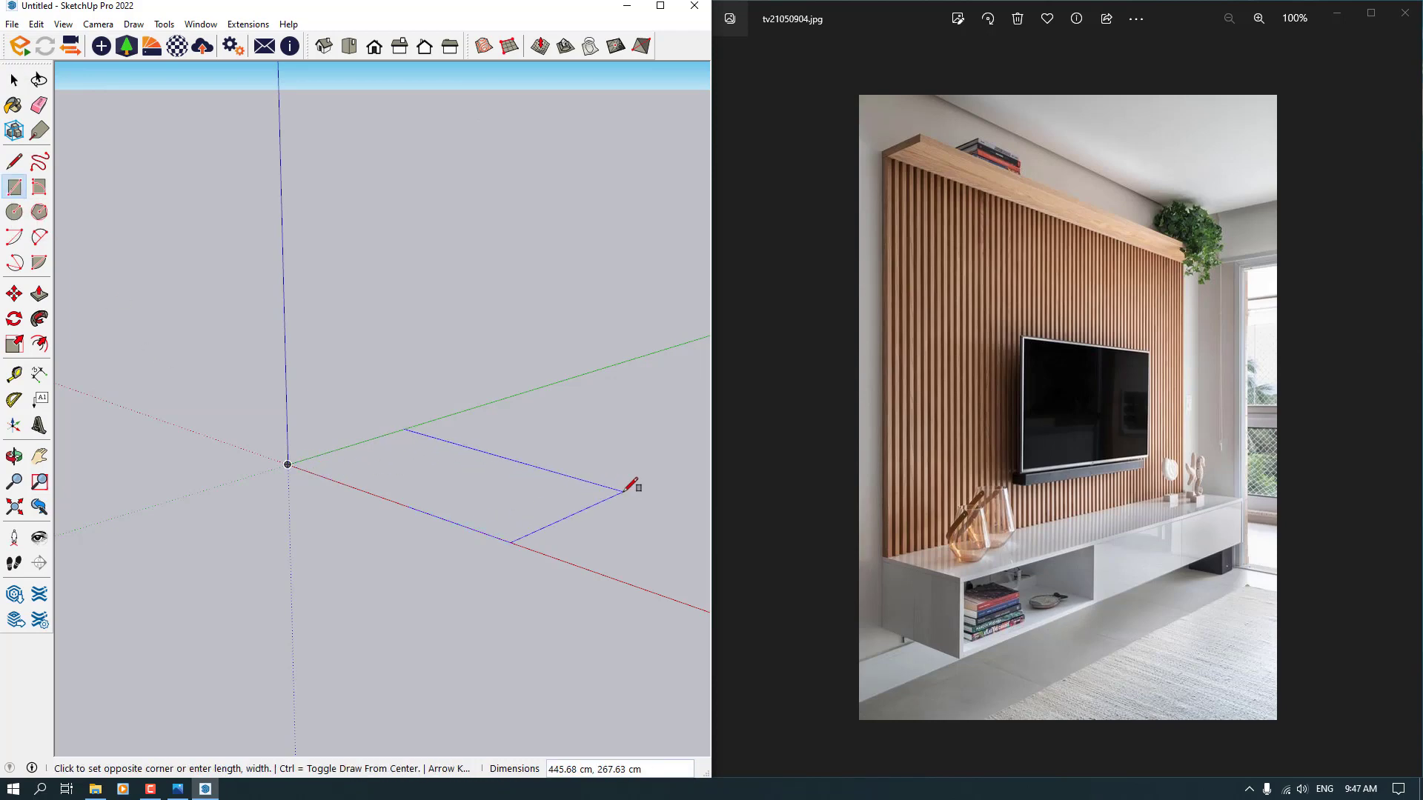
scroll(627, 491, down, 1)
shift+middle_drag(627, 490, 655, 413)
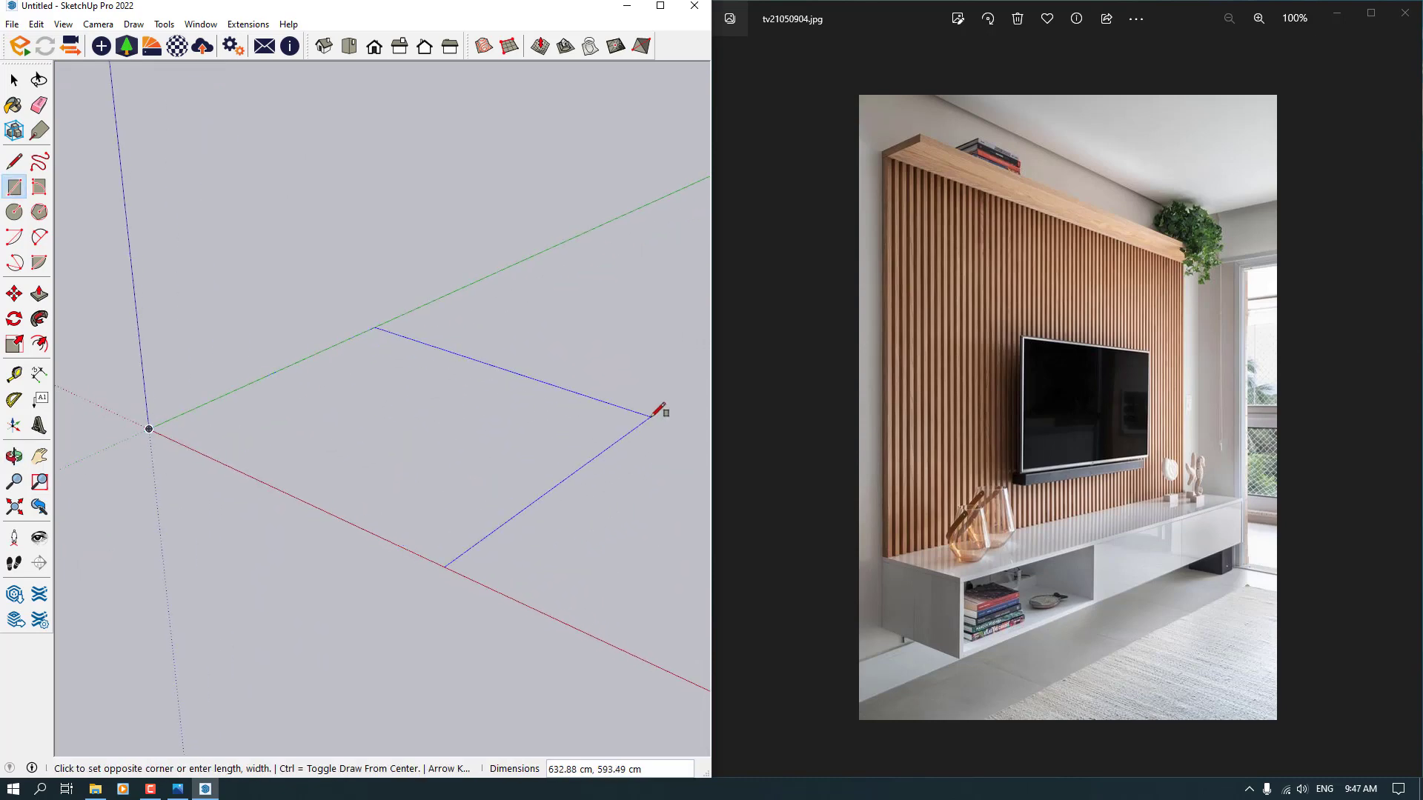
text(6)
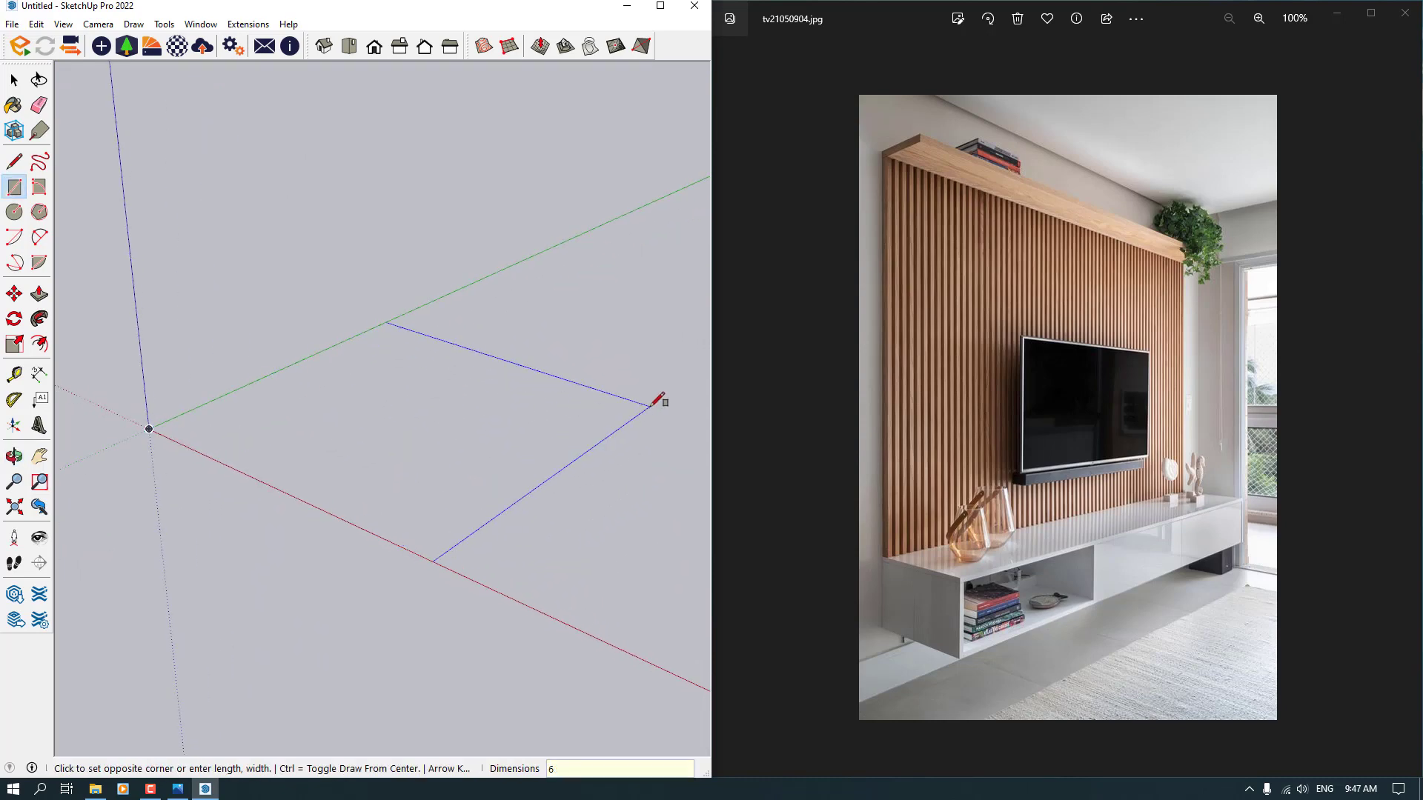
text(00, 600)
key(Return)
key(space)
- Push/Pull the square face up 21 cm to form the floor slab
click(49, 301)
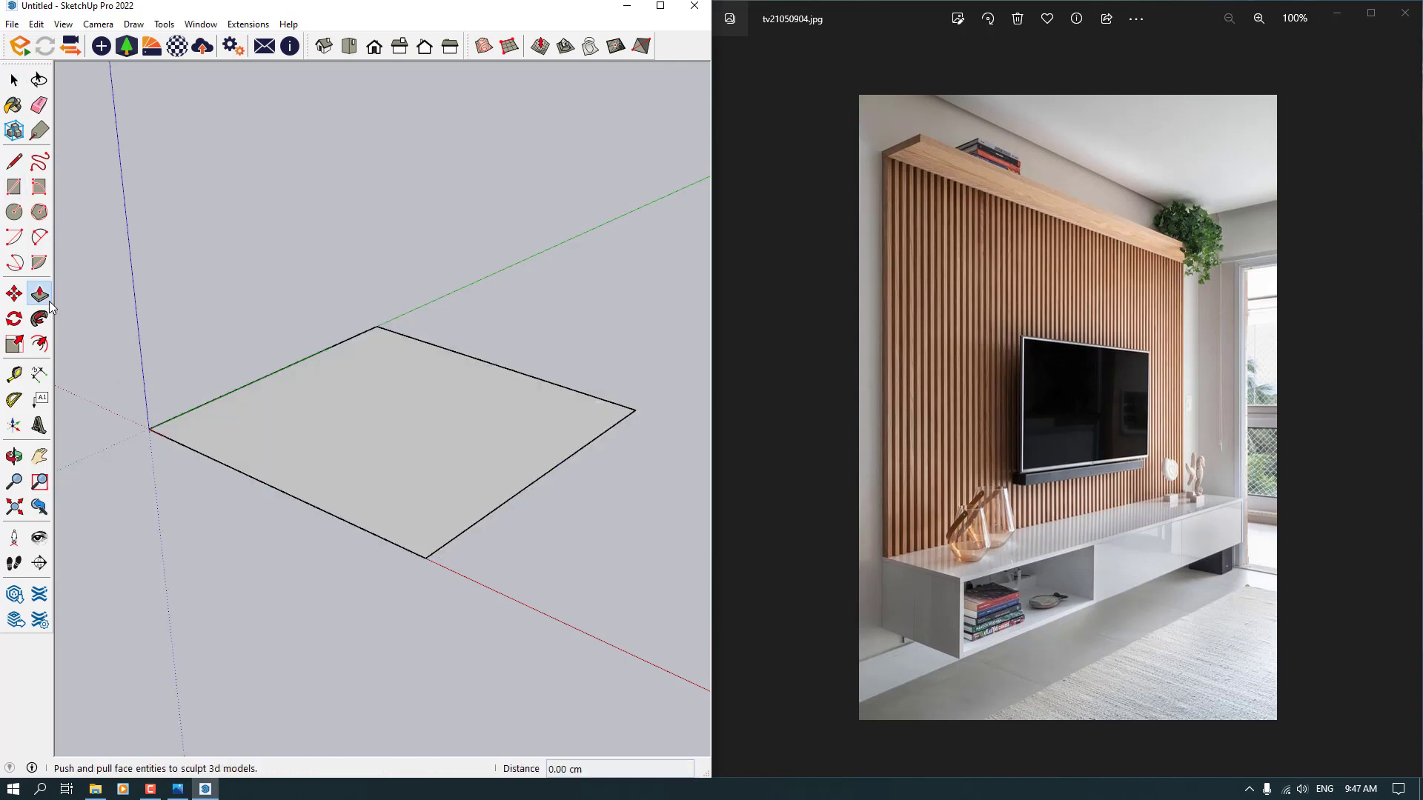
click(210, 436)
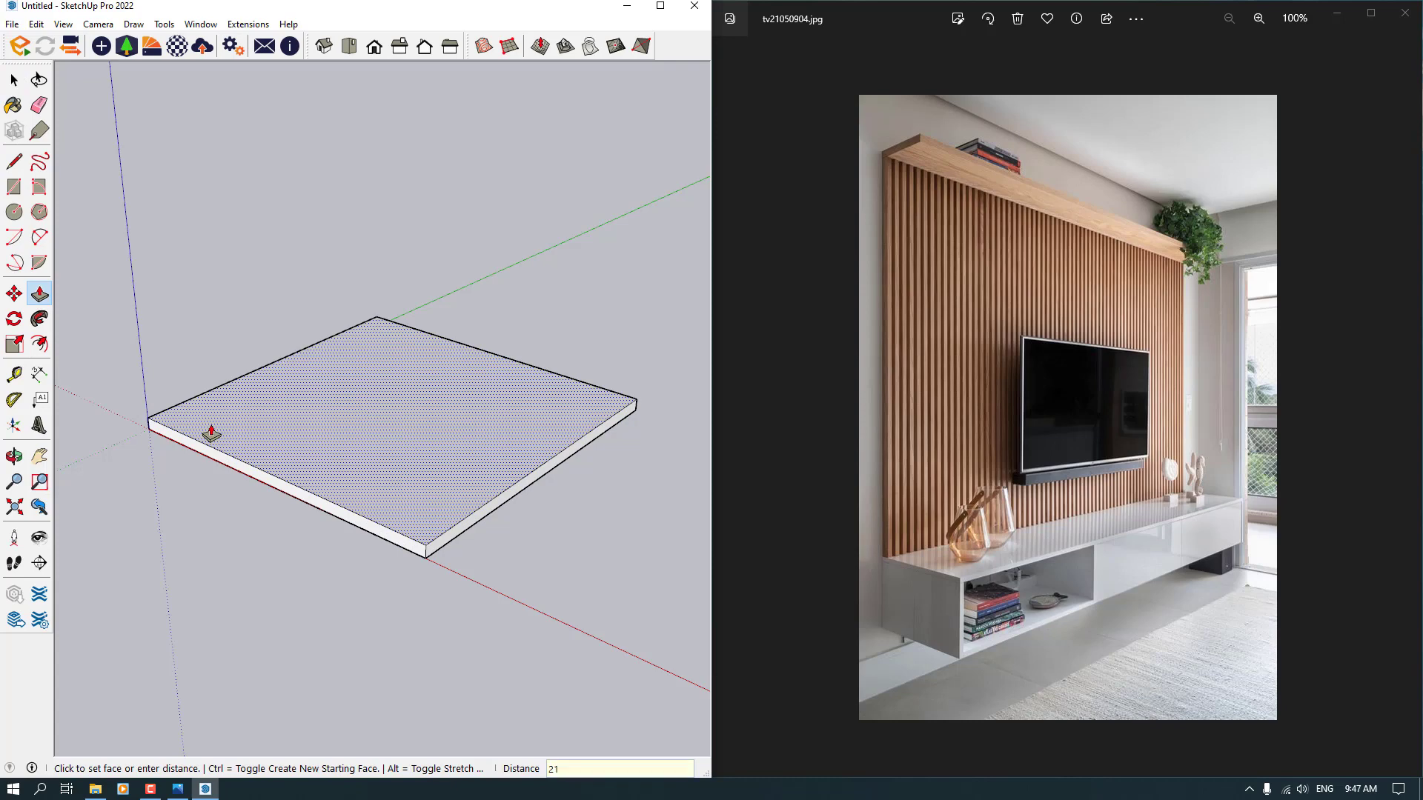
text(21)
key(Return)
key(space)
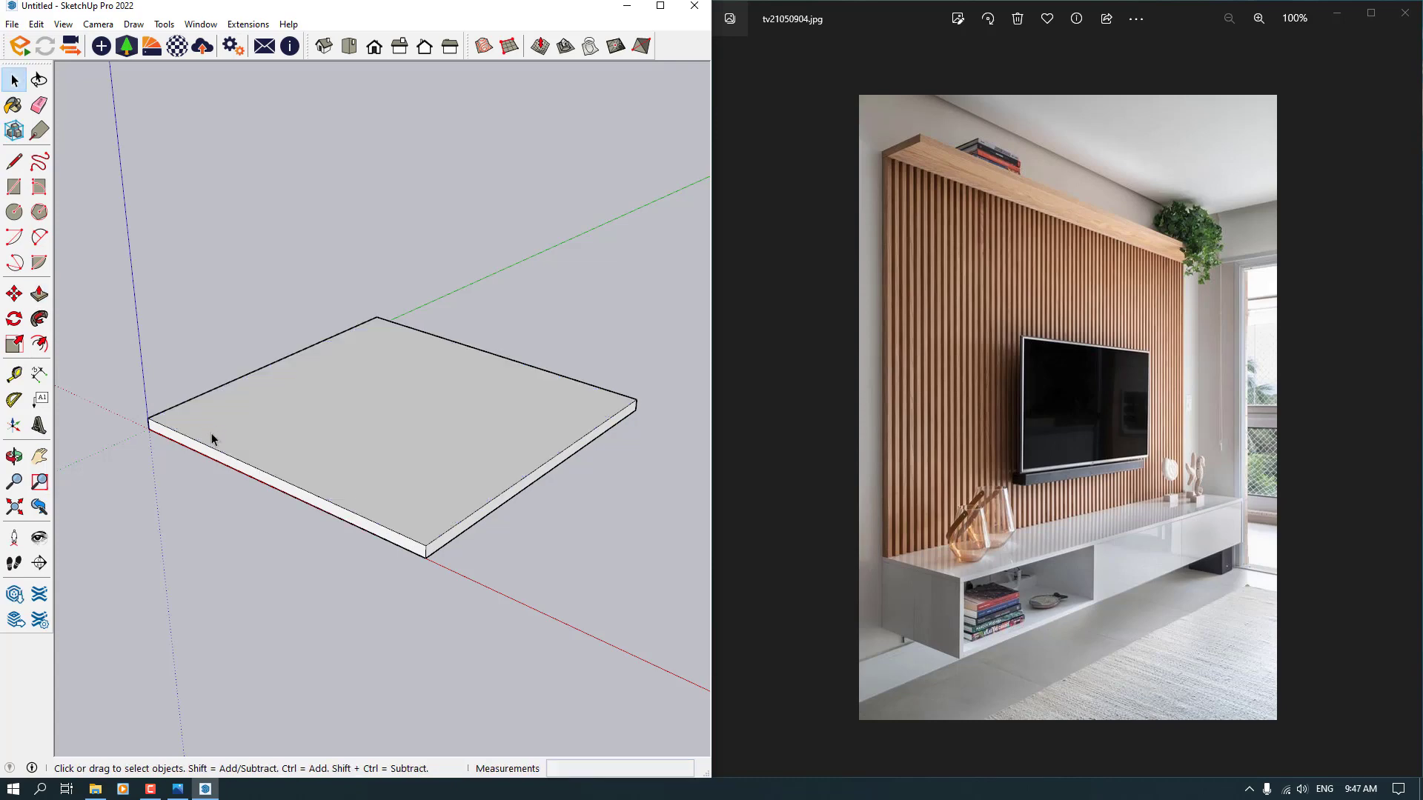
- Offset three connected top edges of the floor slab inward by 10 cm, leaving one side open
click(215, 449)
click(39, 343)
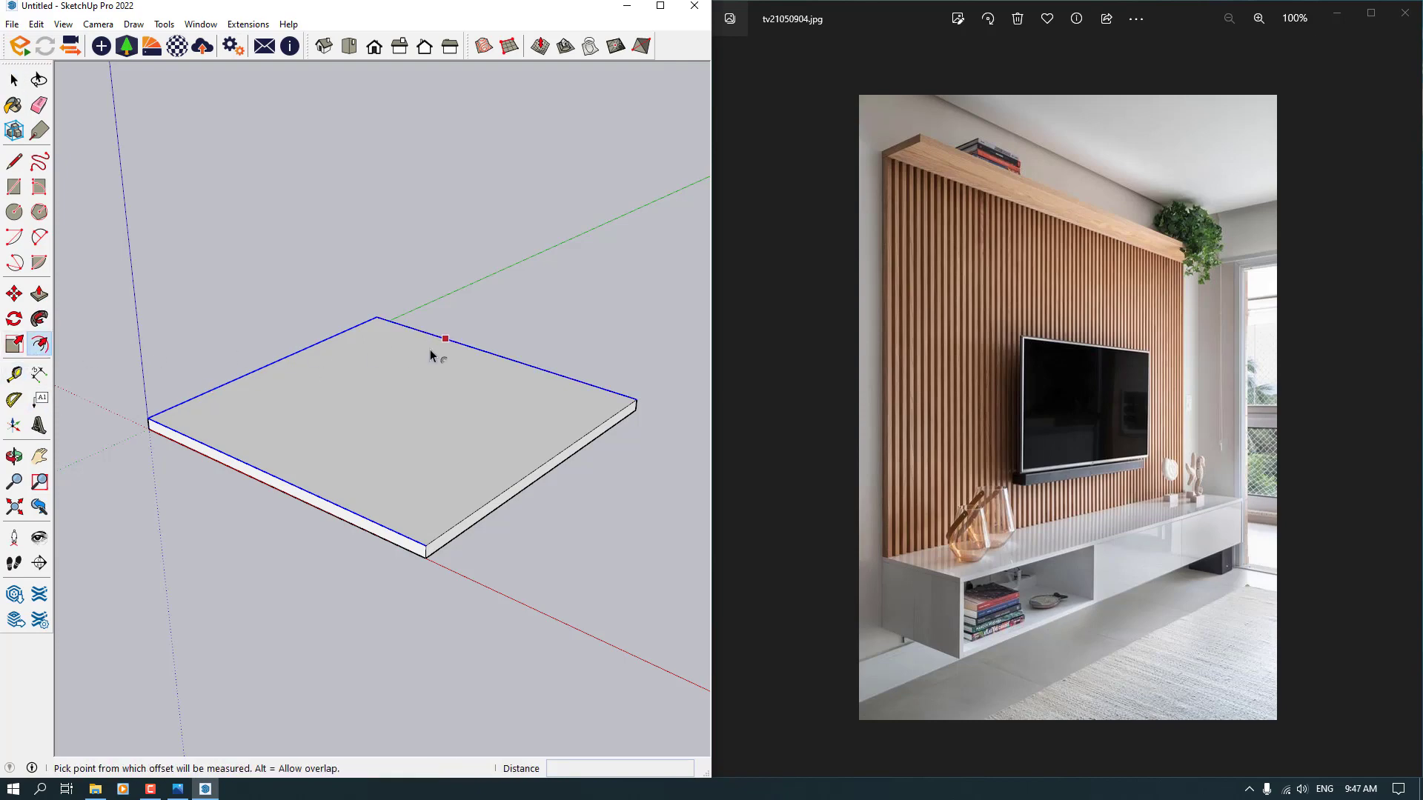
click(429, 349)
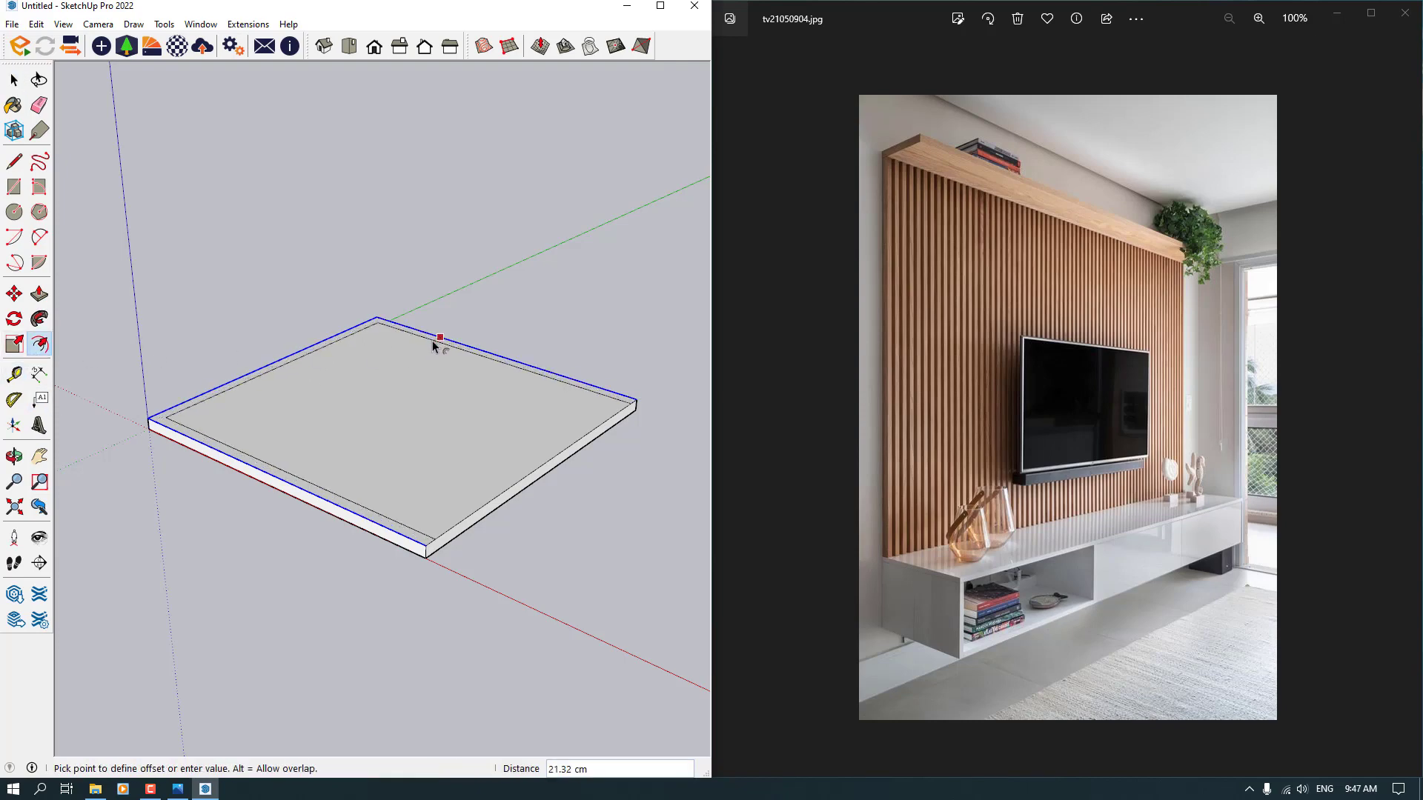
key(Escape)
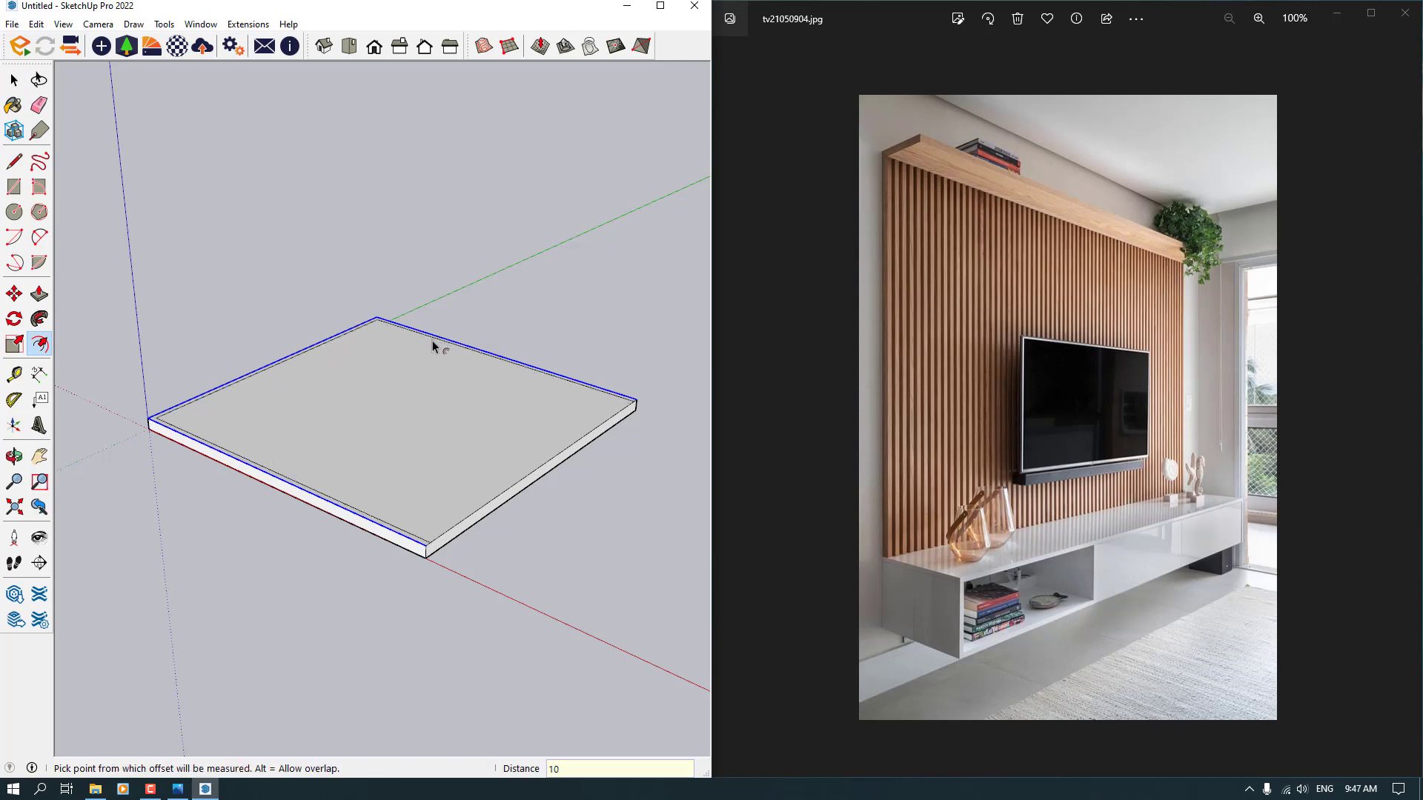
- Push/Pull the narrow U-shaped strip on the slab up 300 cm to form three walls
click(38, 293)
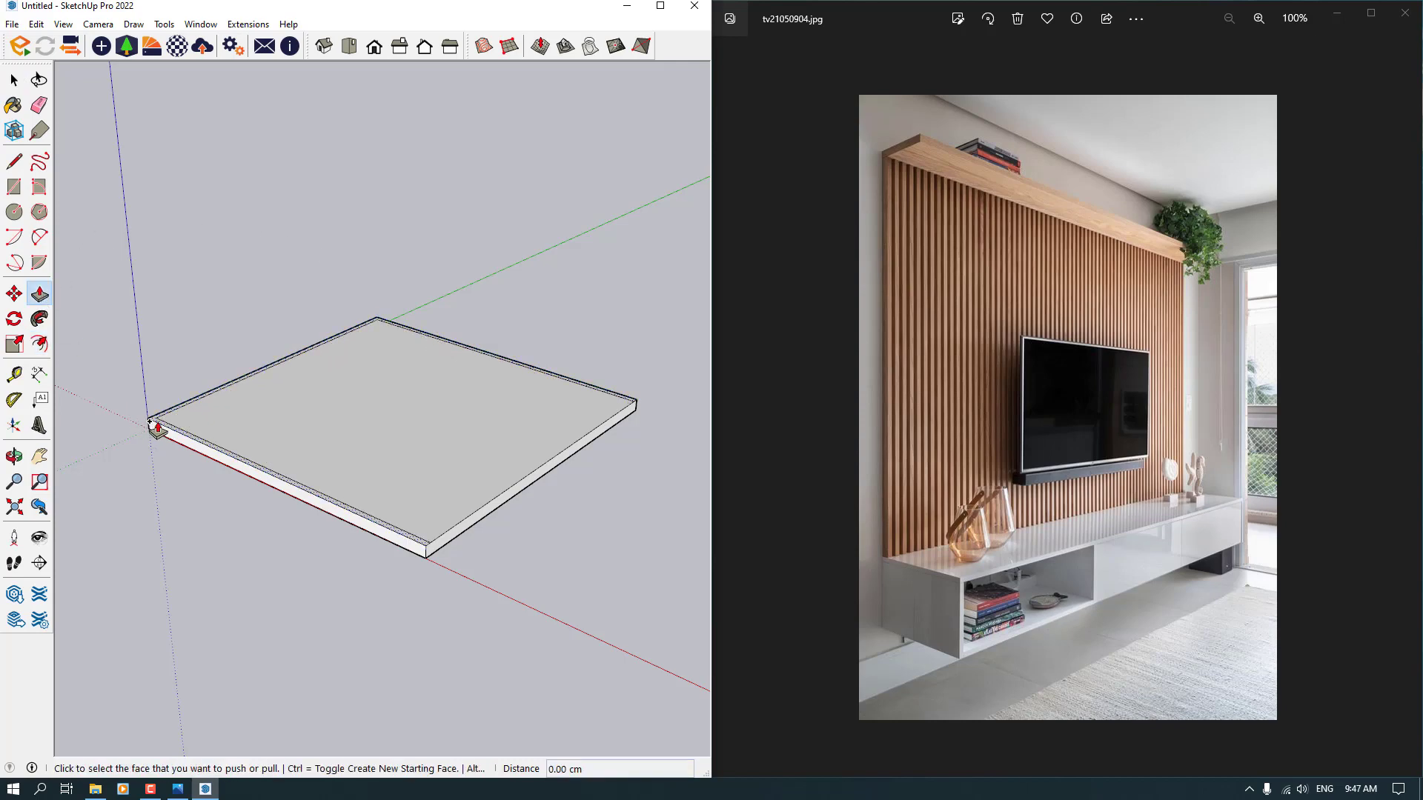
click(147, 419)
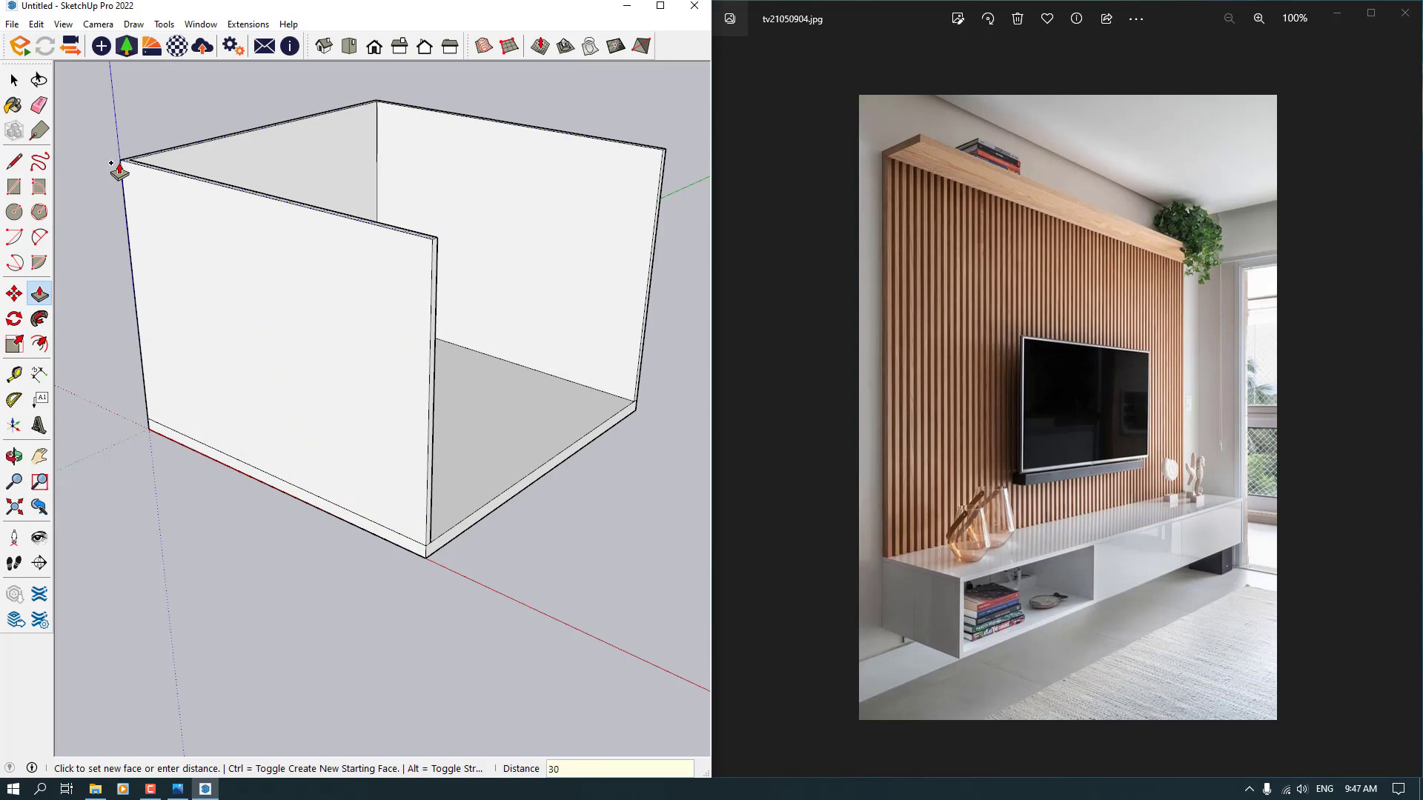
key(Return)
middle_drag(117, 172, 501, 417)
key(space)
- Select all the connected floor and wall geometry and make it a group
click(501, 417)
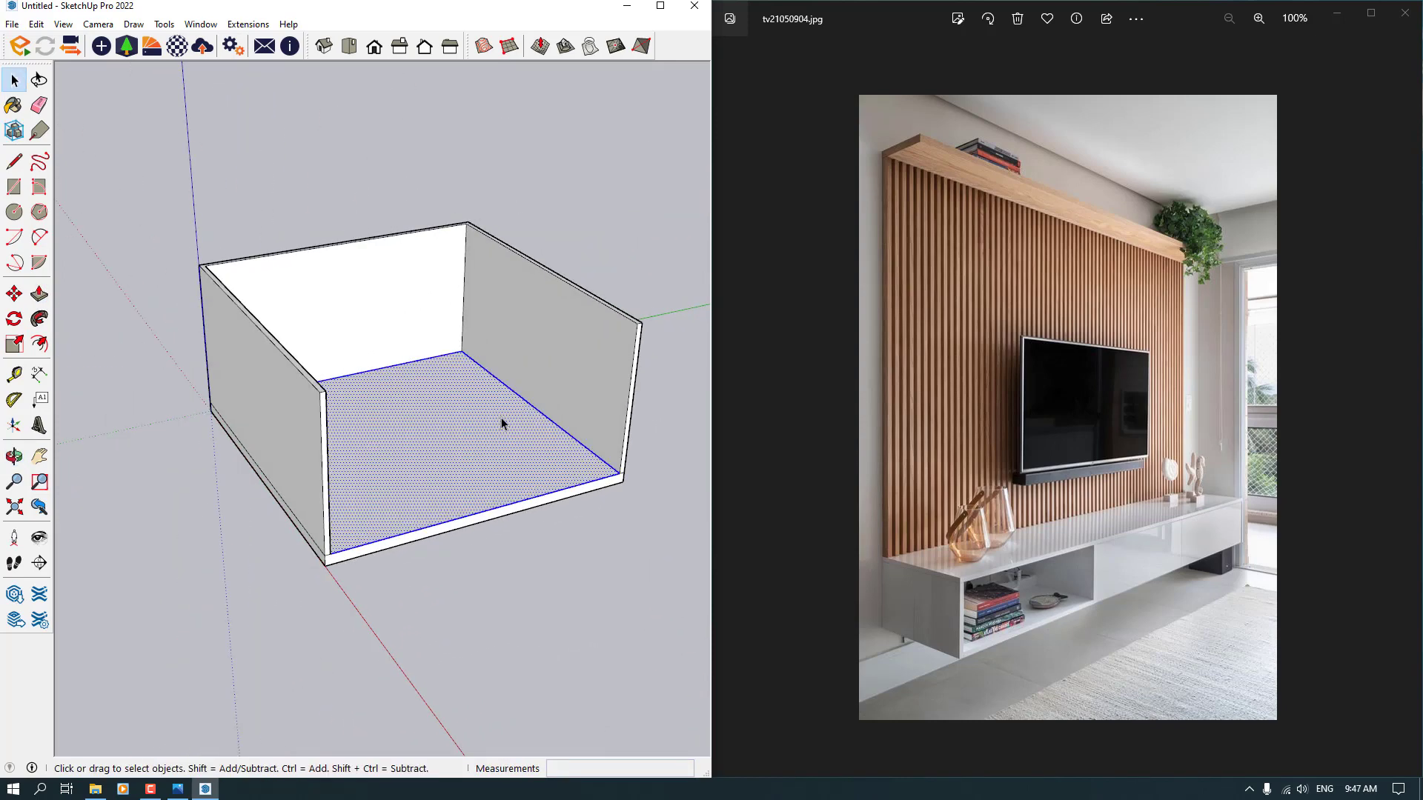
triple_click(501, 416)
right_click(501, 416)
click(567, 549)
click(567, 264)
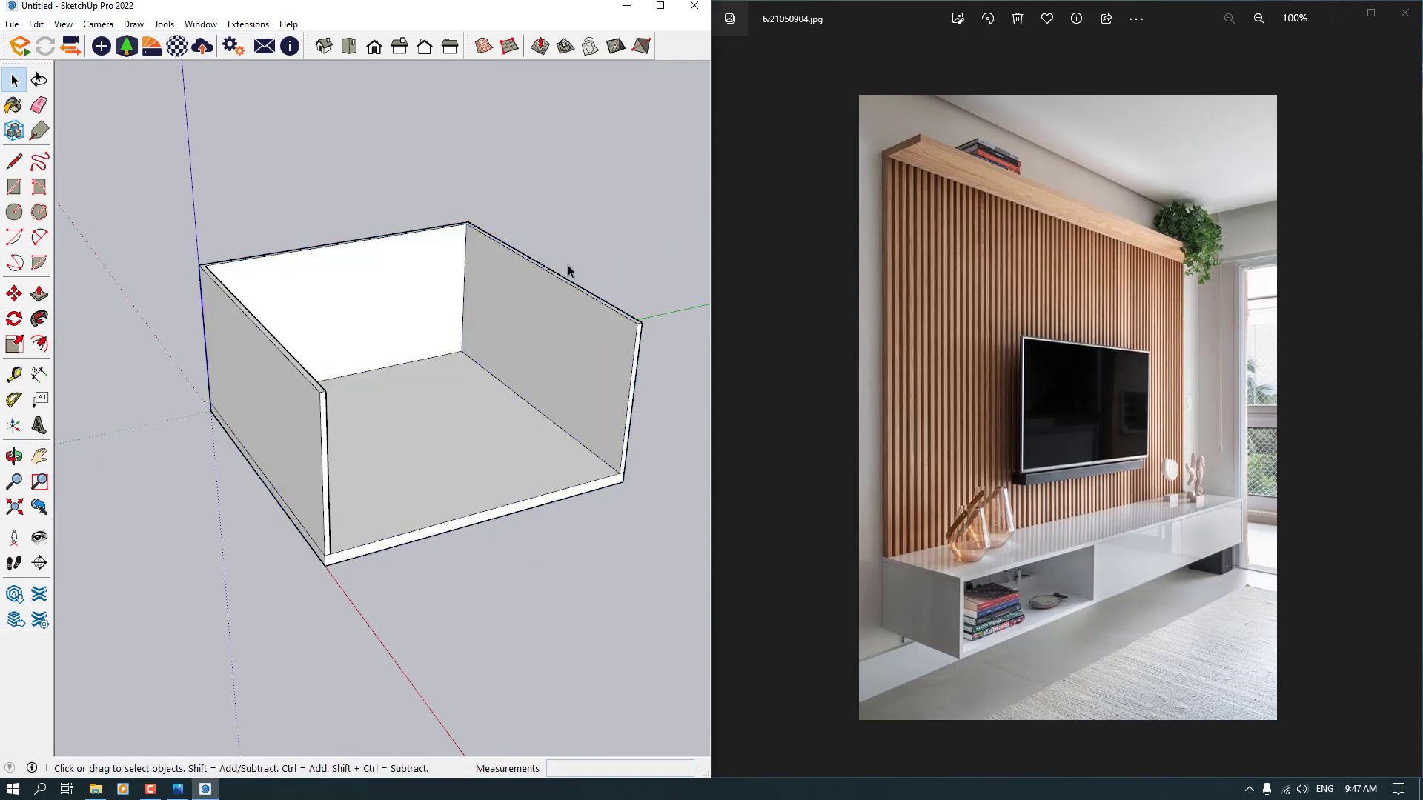
- Place a horizontal guide on the back wall 50 cm below its top edge with the Tape Measure
middle_drag(568, 265, 794, 306)
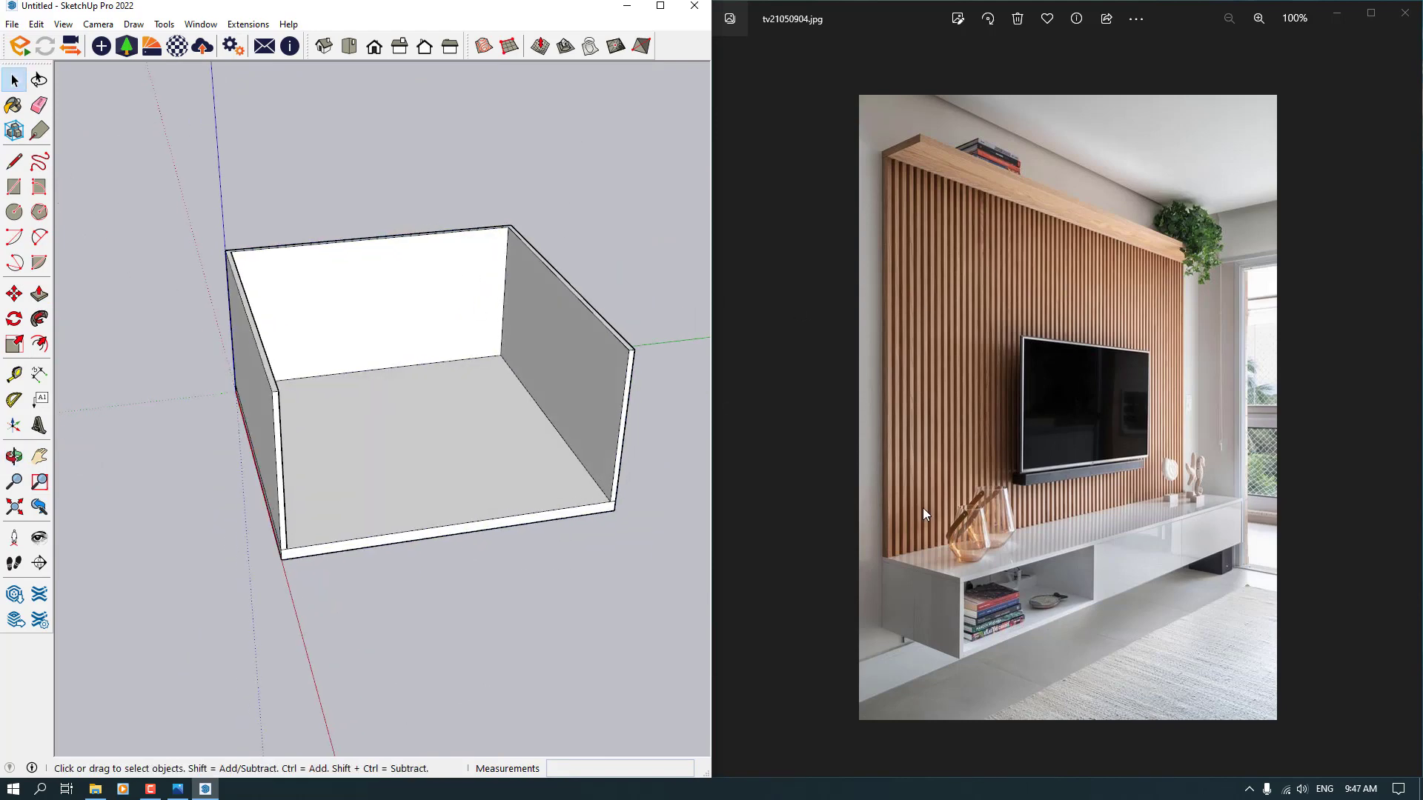
scroll(297, 350, up, 4)
scroll(460, 279, up, 3)
middle_drag(461, 279, 267, 280)
scroll(1000, 185, up, 3)
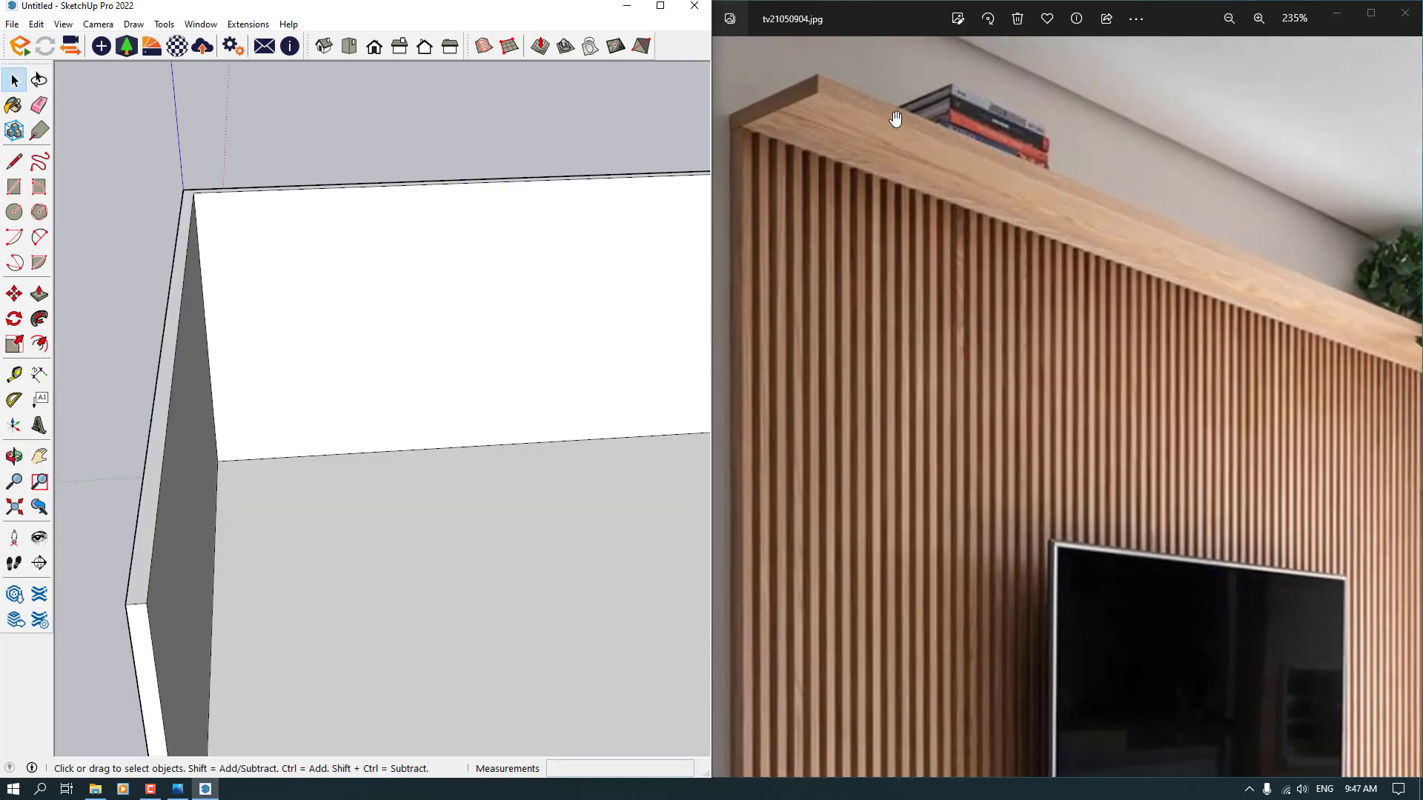
scroll(308, 315, down, 5)
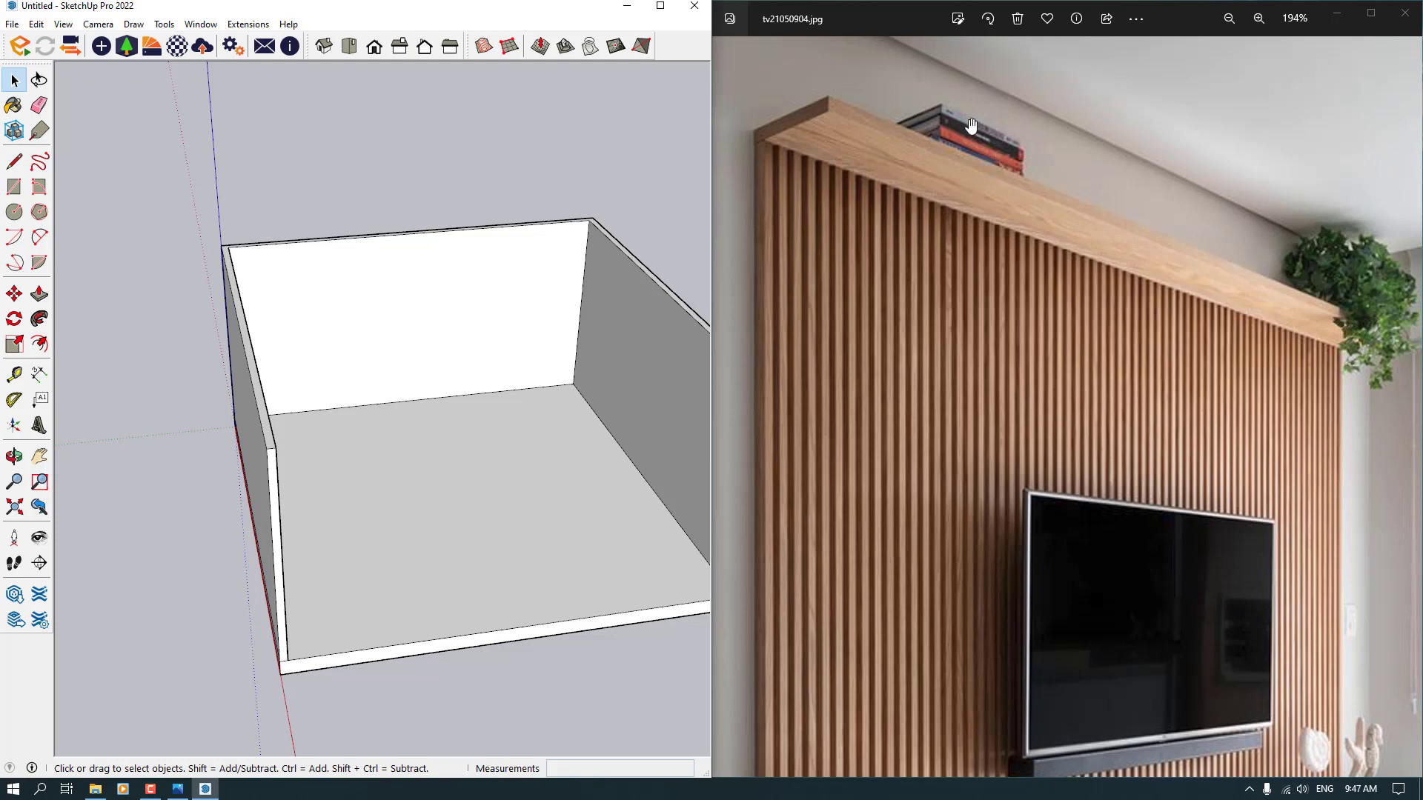
click(14, 375)
middle_drag(398, 381, 394, 245)
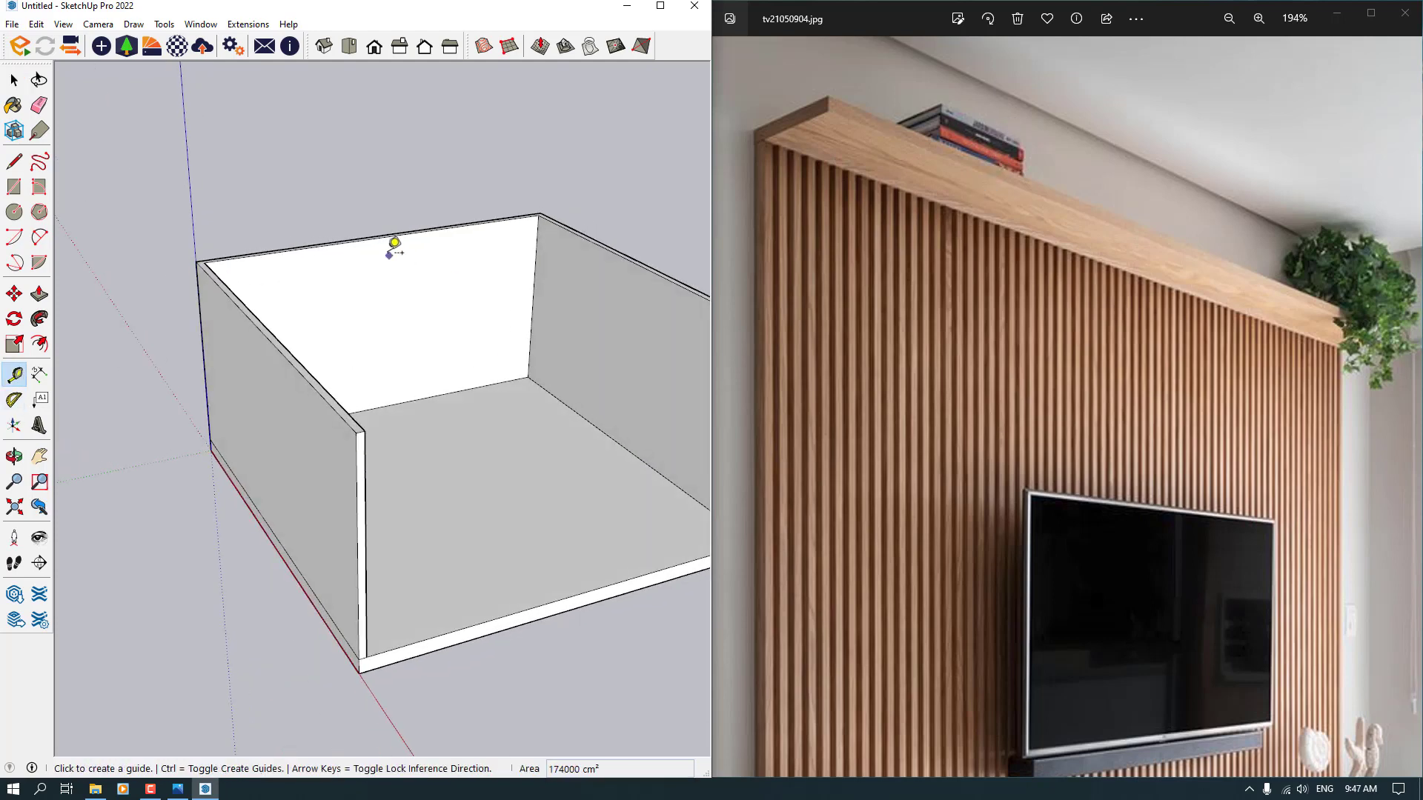
scroll(394, 245, up, 3)
click(452, 211)
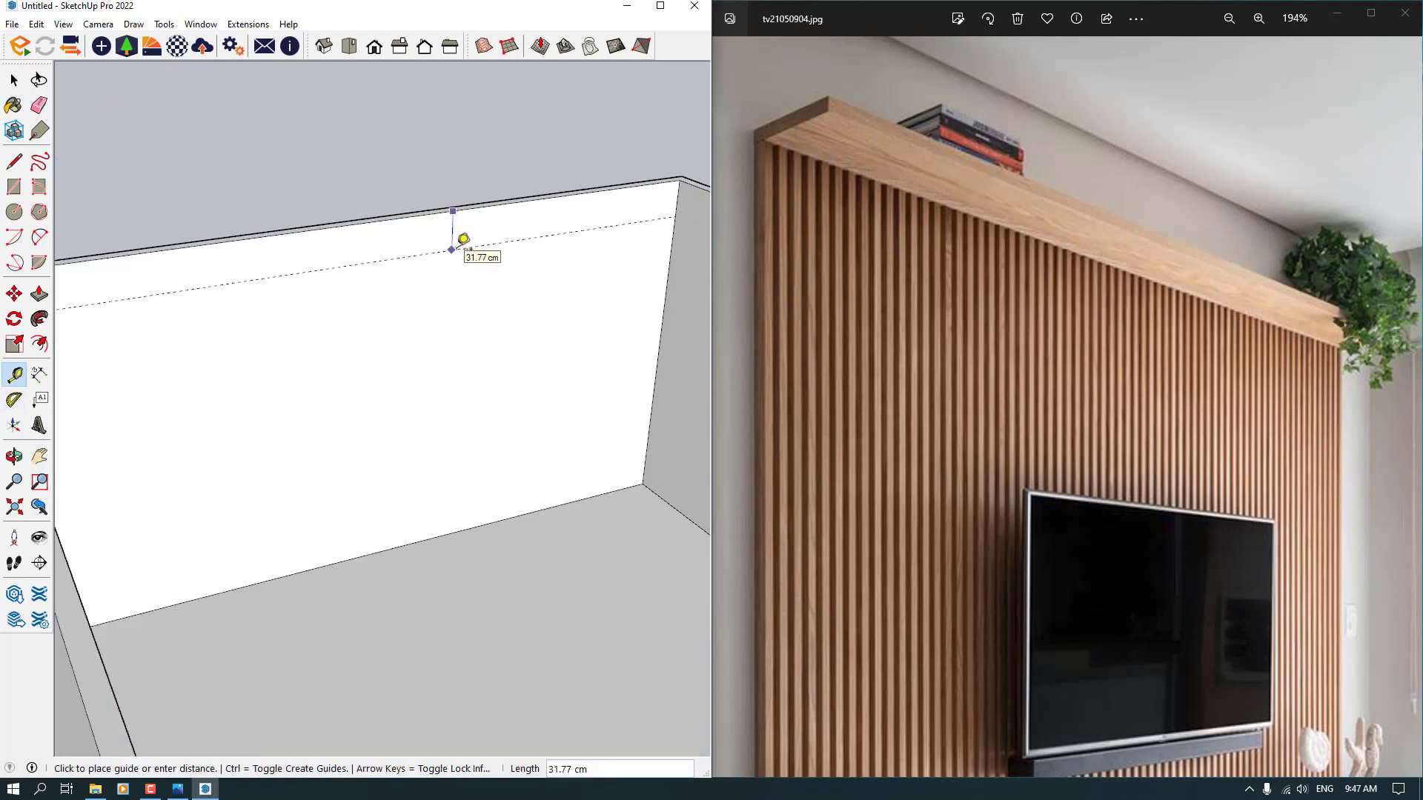
text(50)
key(Return)
- Add a second horizontal guide on the back wall 6 cm below the first one
scroll(446, 257, down, 3)
scroll(445, 268, up, 3)
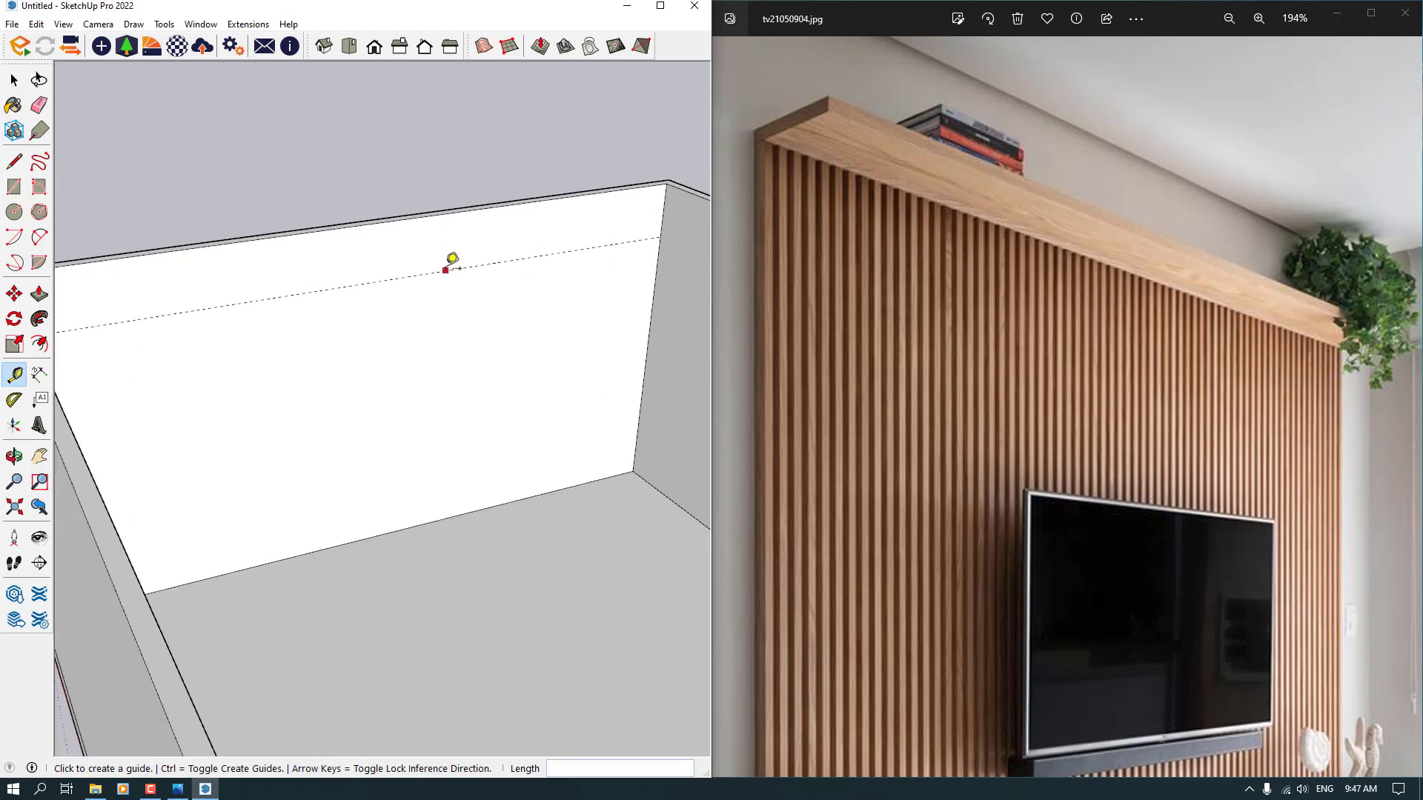
click(445, 271)
click(446, 270)
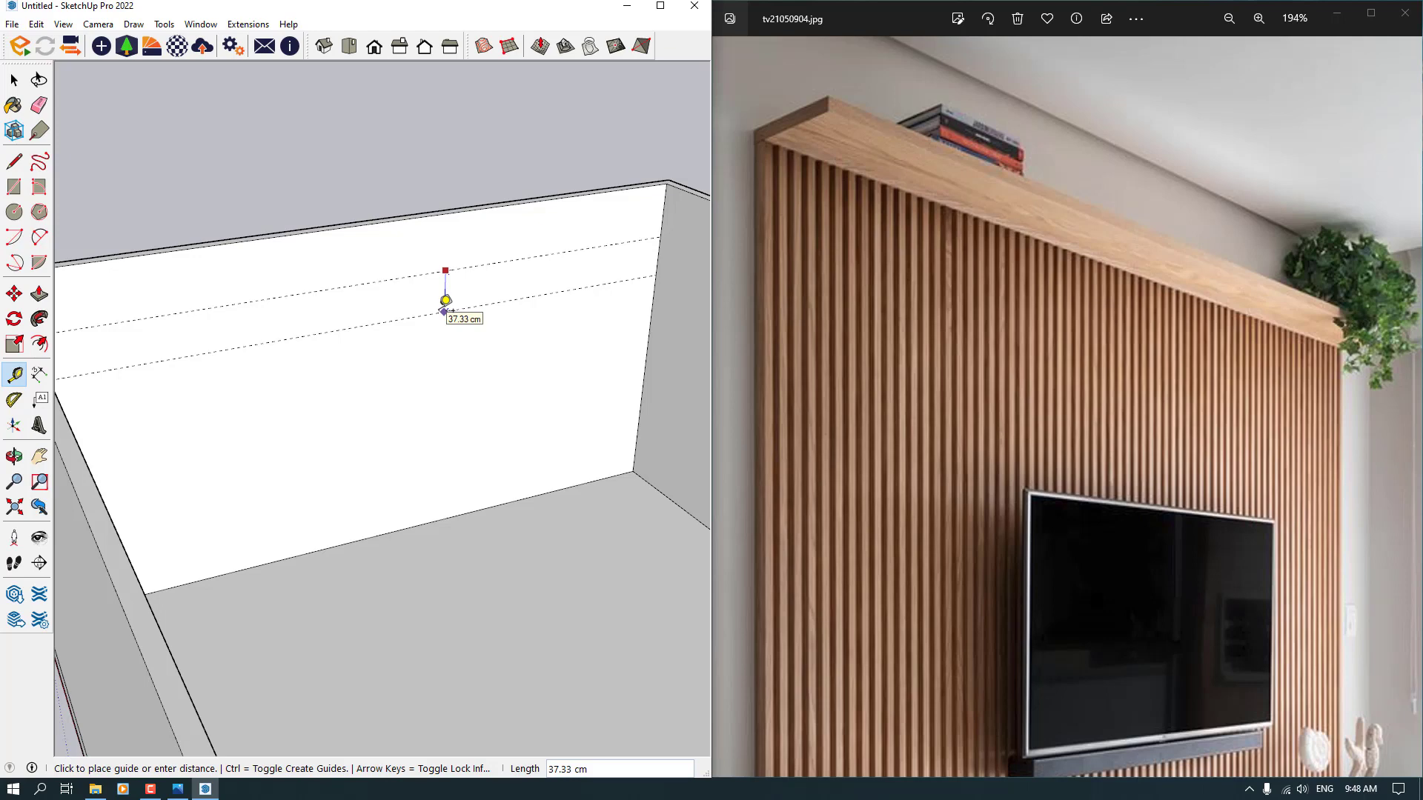
text(6)
key(Return)
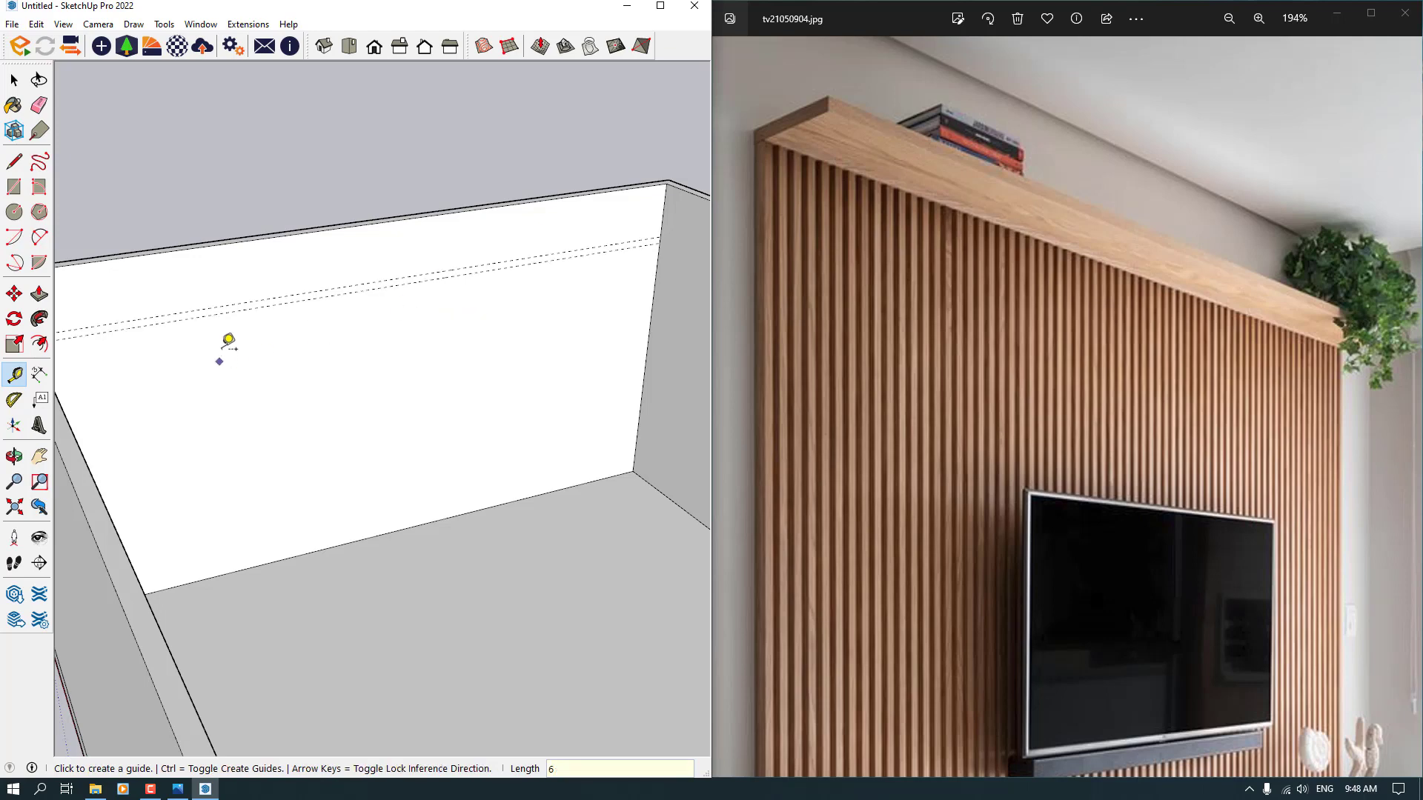
- Place a vertical guide on the back wall 140 cm from its left corner
scroll(346, 366, down, 2)
middle_drag(356, 367, 251, 338)
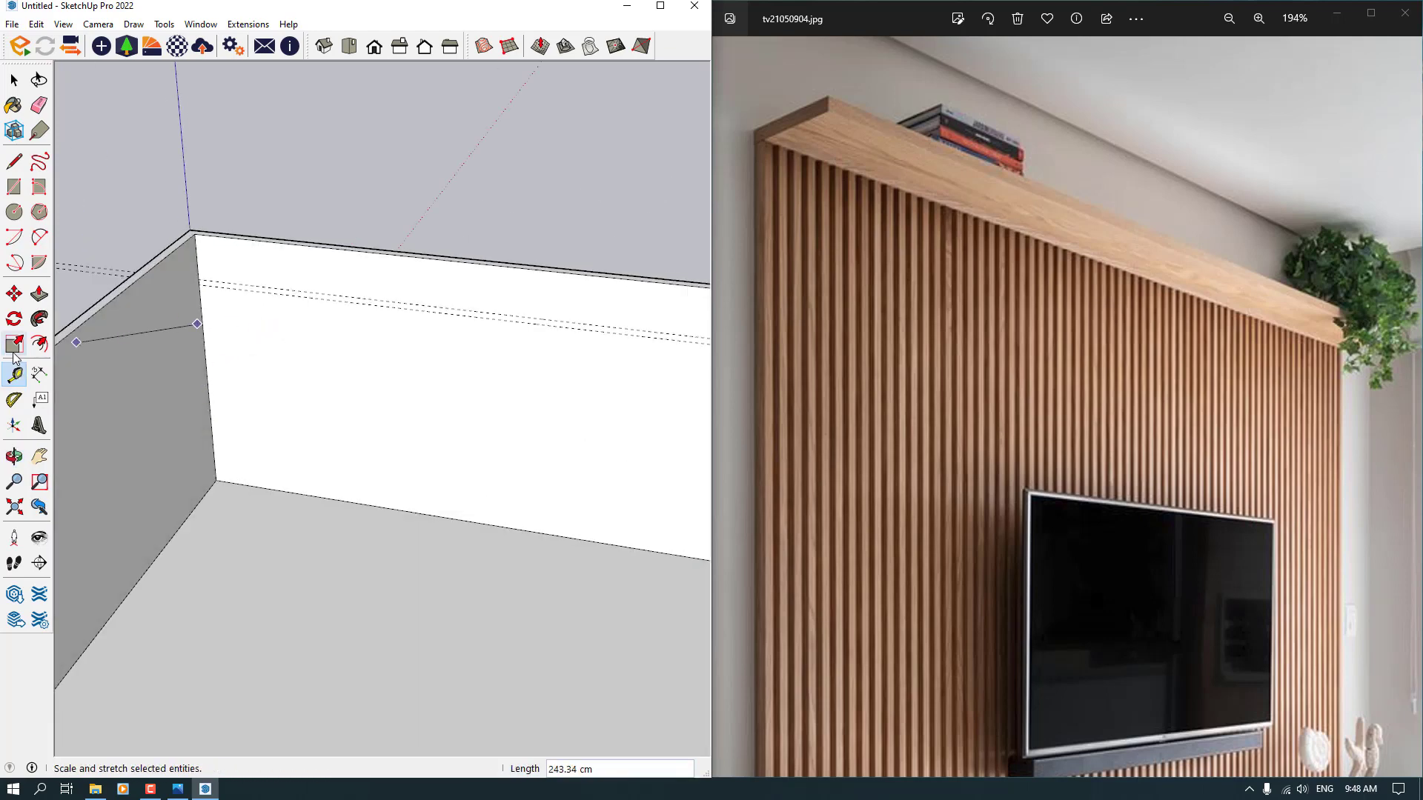
click(203, 324)
scroll(274, 343, down, 3)
middle_drag(356, 330, 482, 348)
scroll(260, 352, up, 3)
text(1)
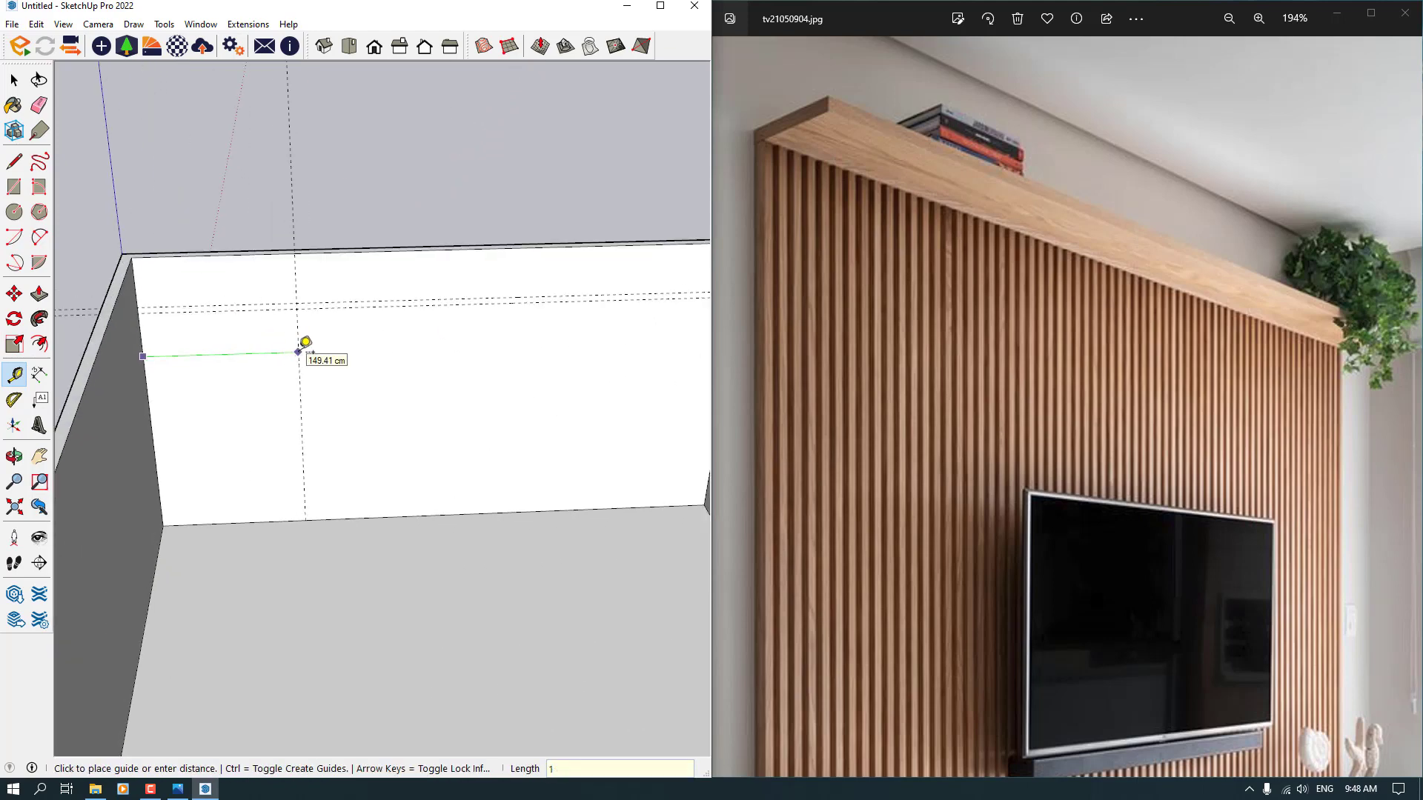
text(40)
key(Return)
- Add a second vertical guide on the back wall 250 cm from the existing vertical guide
click(289, 348)
scroll(289, 349, down, 2)
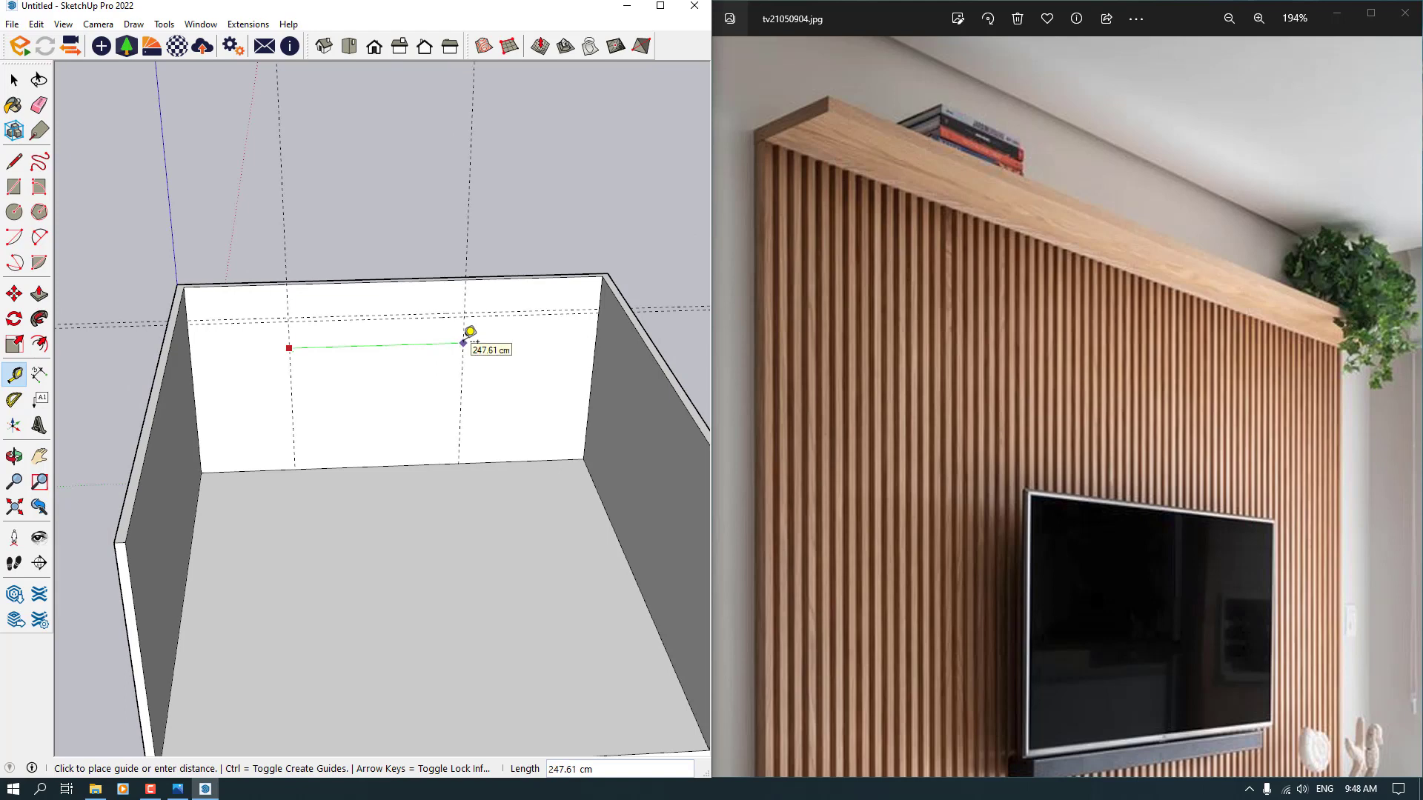
key(Return)
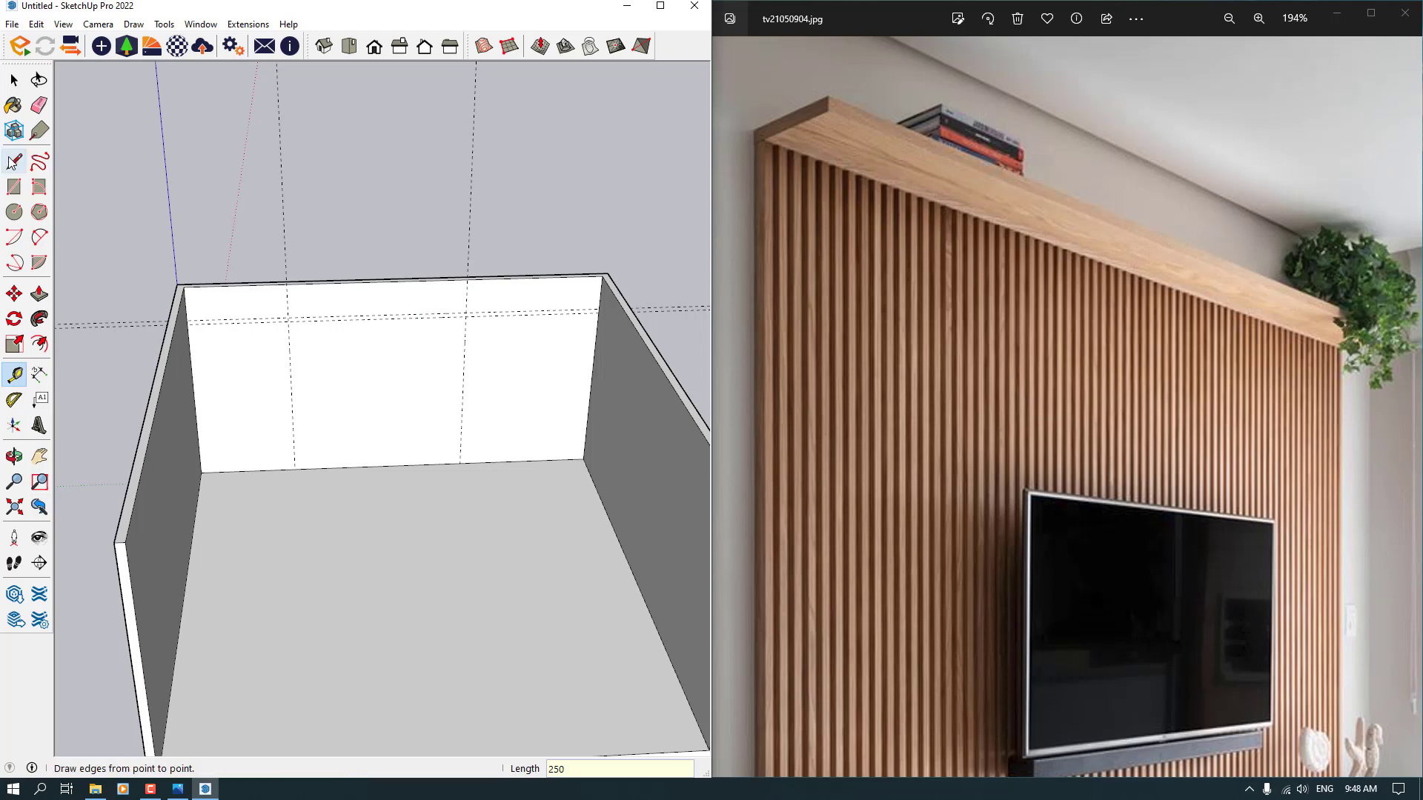
- Draw the shelf's rectangle on the back wall between the two horizontal and two vertical guides
click(14, 187)
scroll(247, 341, up, 4)
click(191, 331)
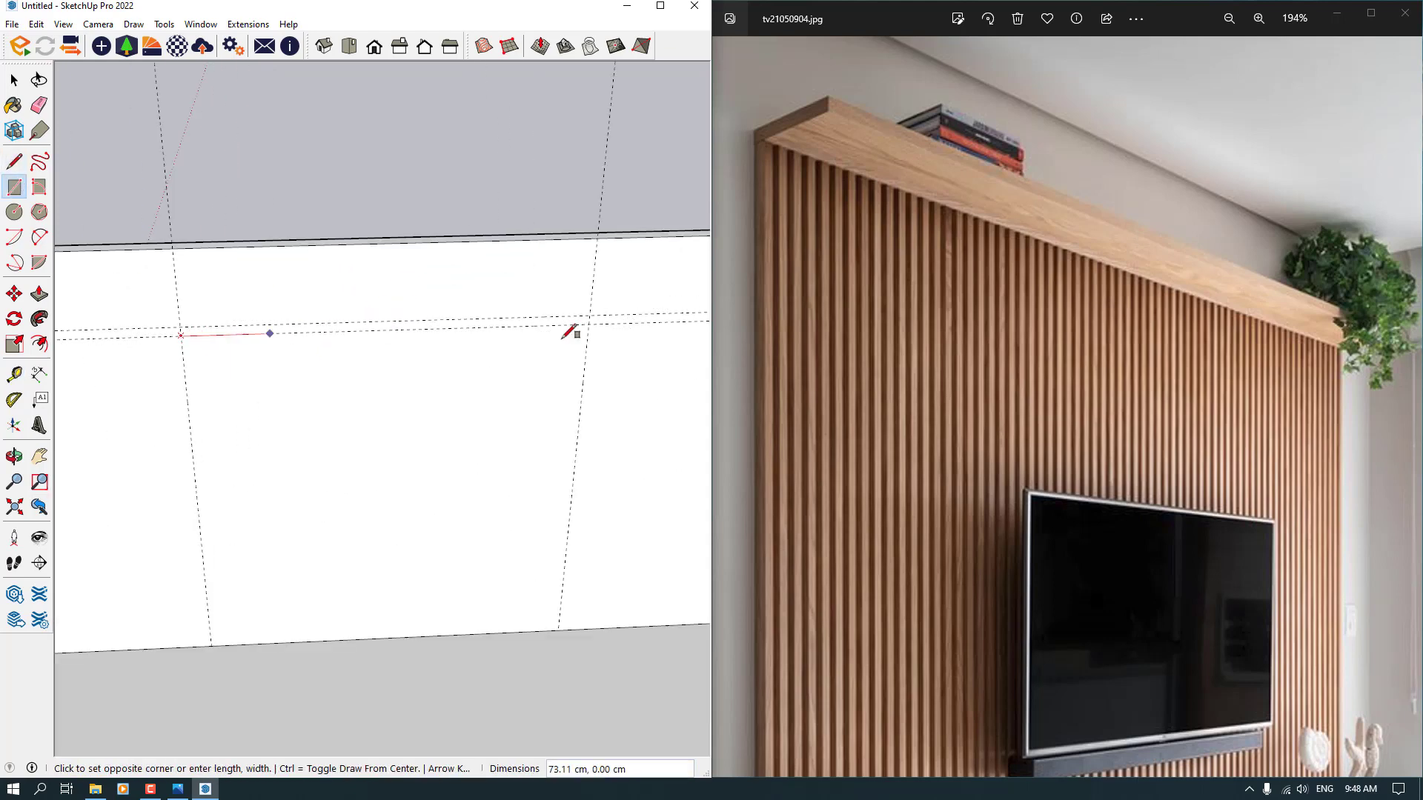
scroll(573, 311, up, 2)
click(565, 310)
scroll(542, 292, down, 3)
middle_drag(543, 293, 685, 396)
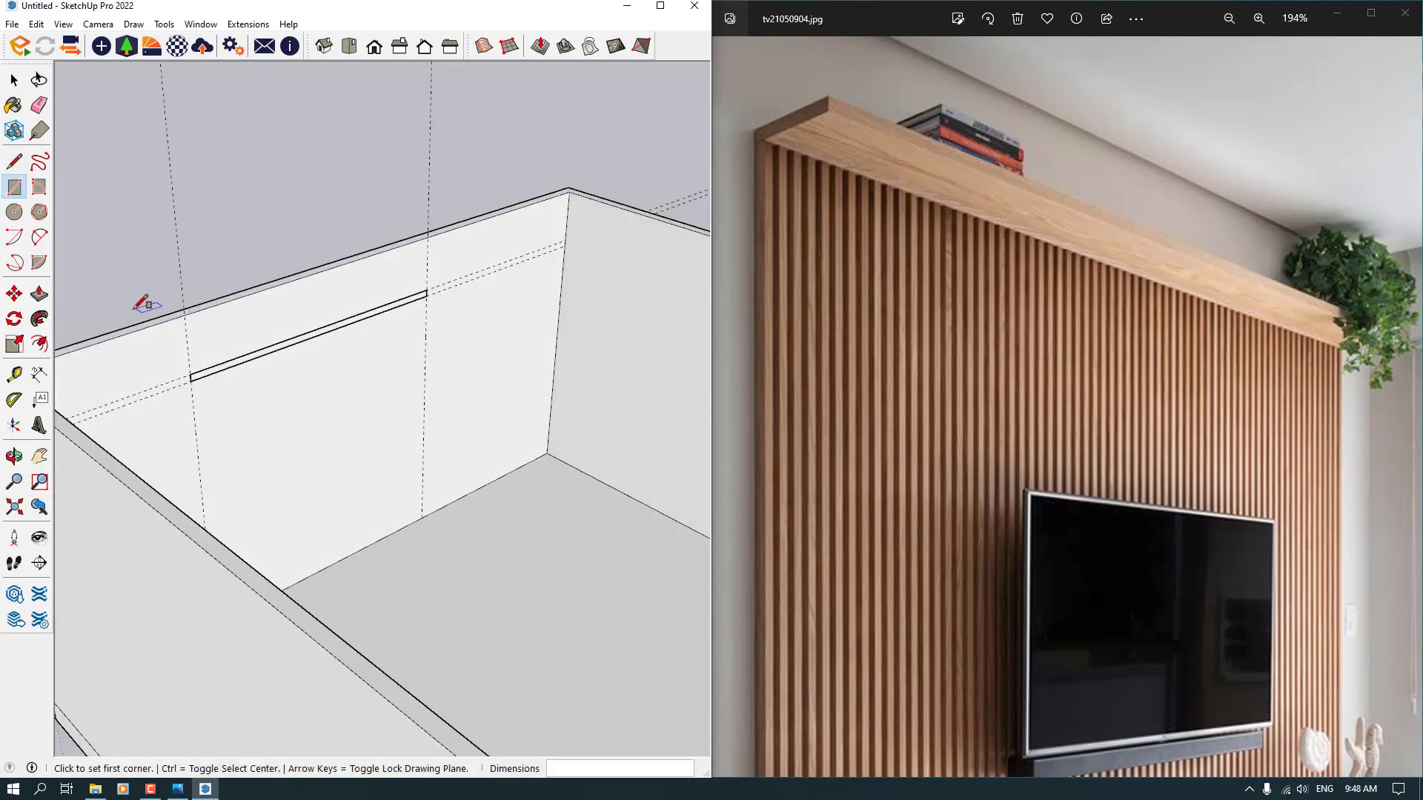
- Push/Pull the narrow shelf rectangle 20 cm out from the back wall
click(39, 295)
scroll(900, 344, down, 4)
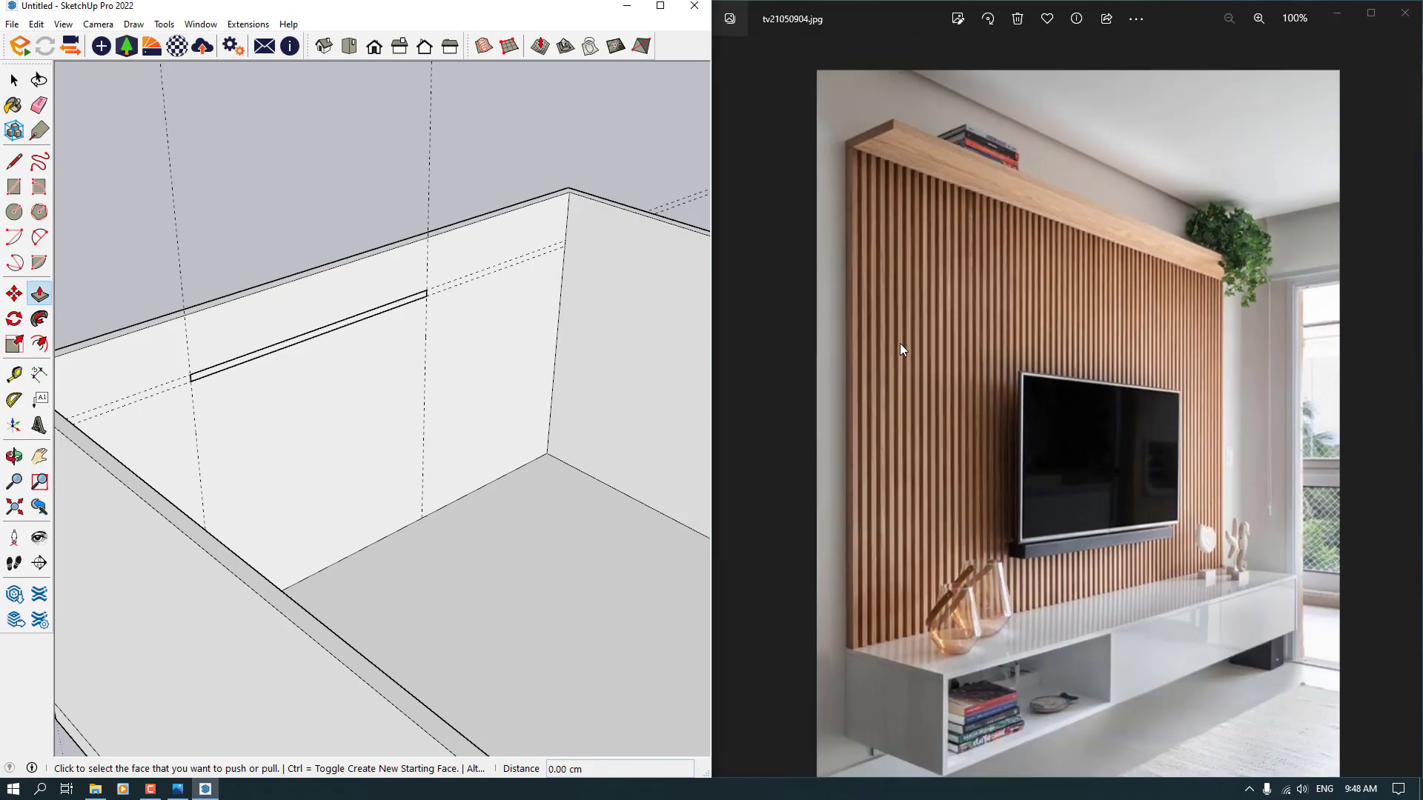
scroll(940, 157, up, 3)
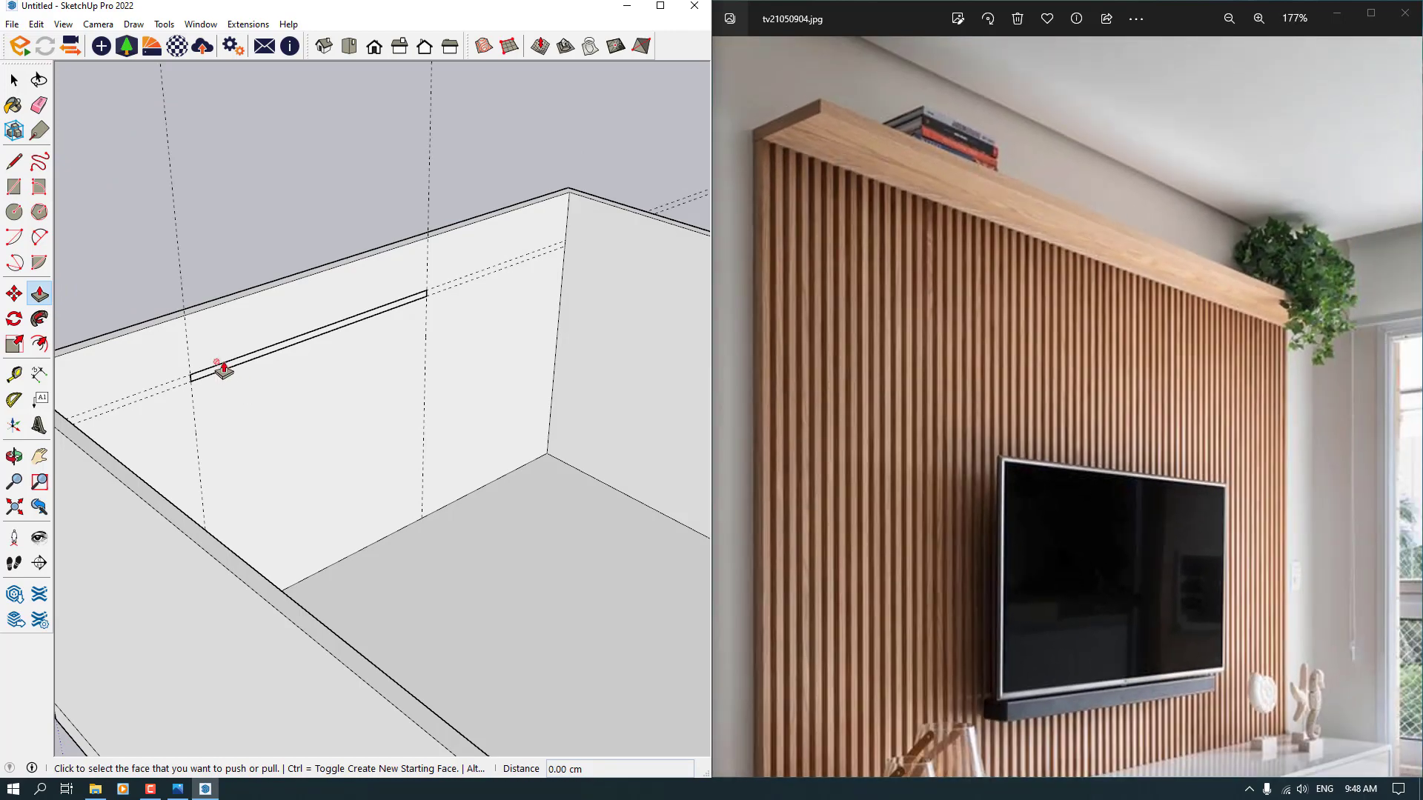
scroll(226, 371, up, 3)
click(234, 373)
click(251, 380)
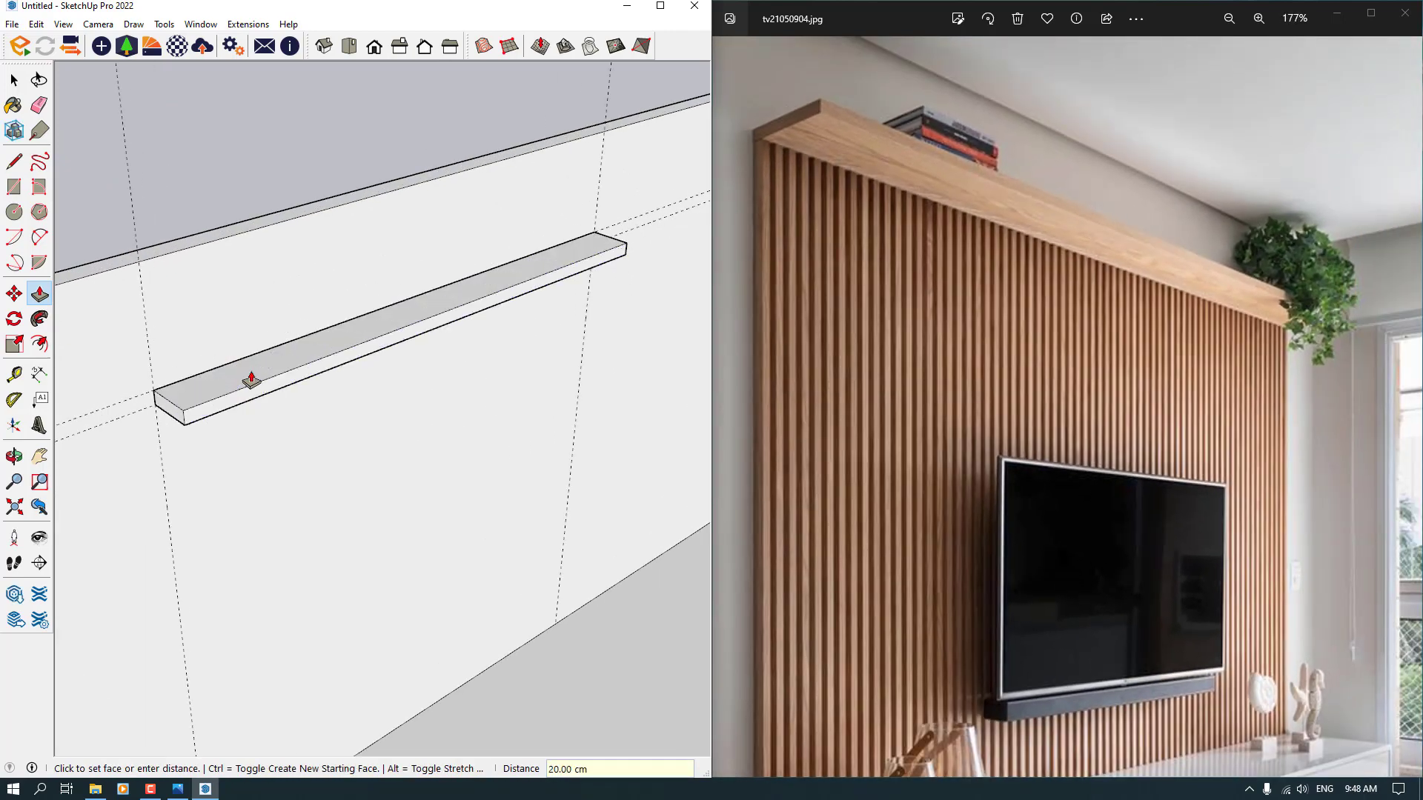
scroll(317, 385, down, 3)
- Select all of the shelf's connected geometry and make it a group
key(space)
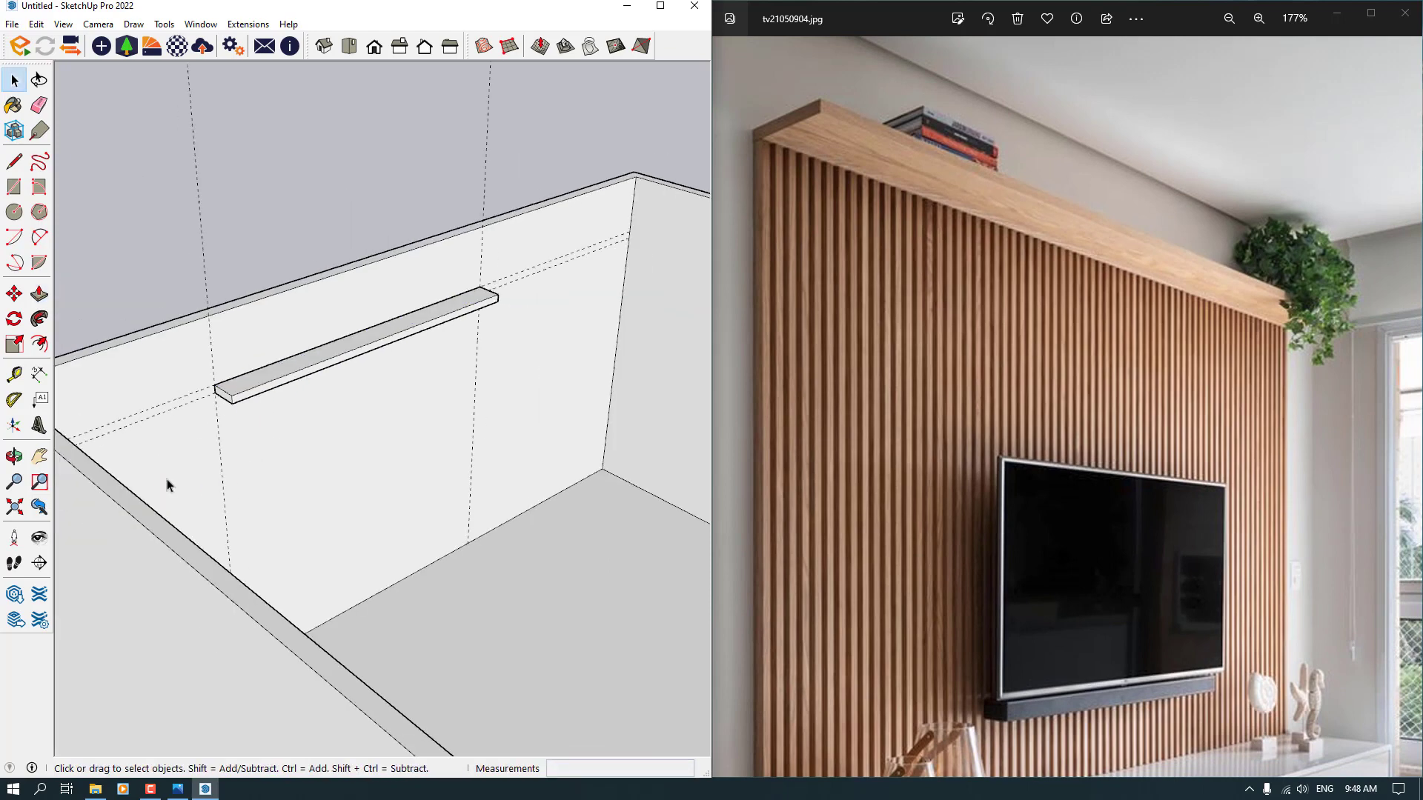
scroll(198, 448, up, 4)
triple_click(252, 371)
right_click(255, 369)
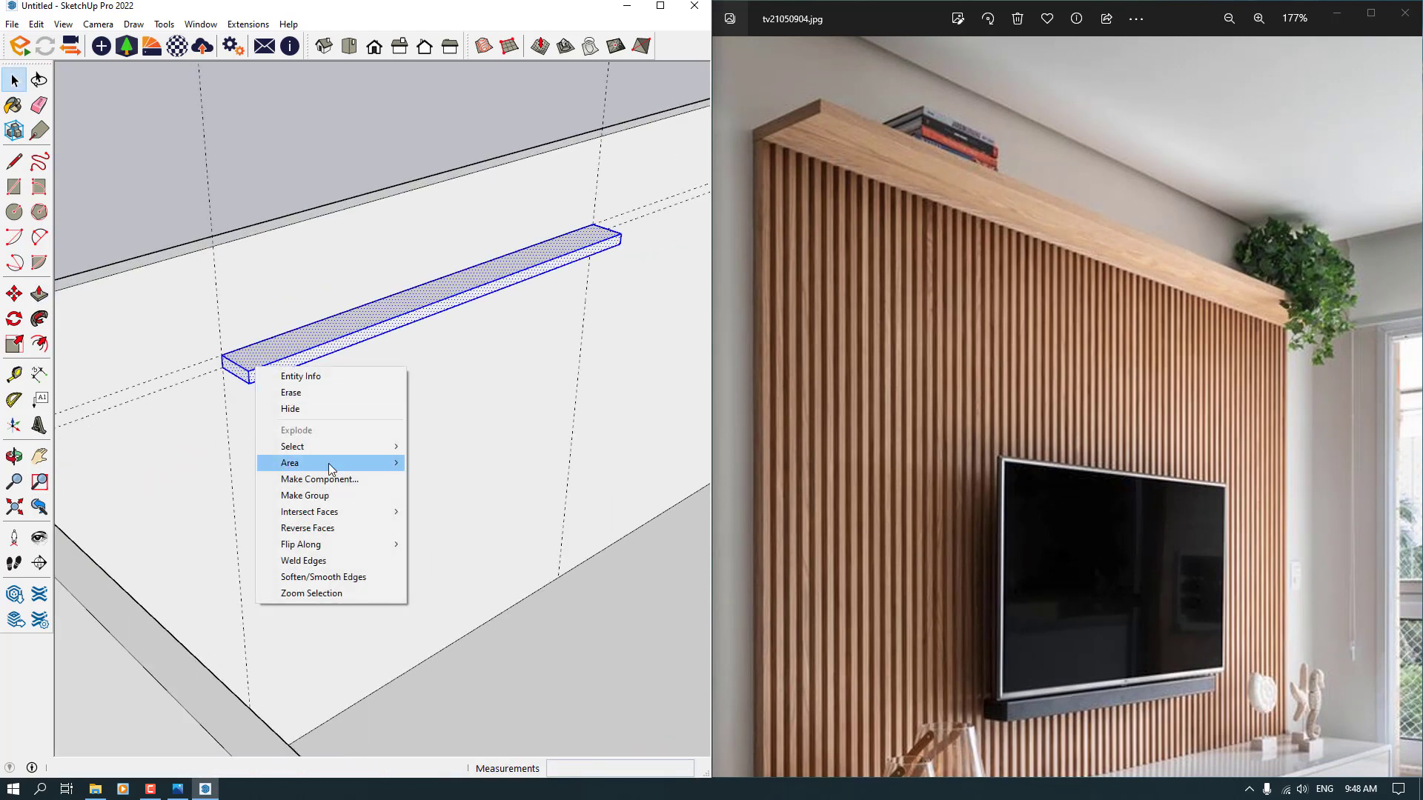
click(331, 492)
- Draw a 180 by 4 cm slat rectangle on the back wall, hanging down from the shelf's lower left corner
middle_drag(334, 219, 499, 222)
scroll(349, 283, up, 3)
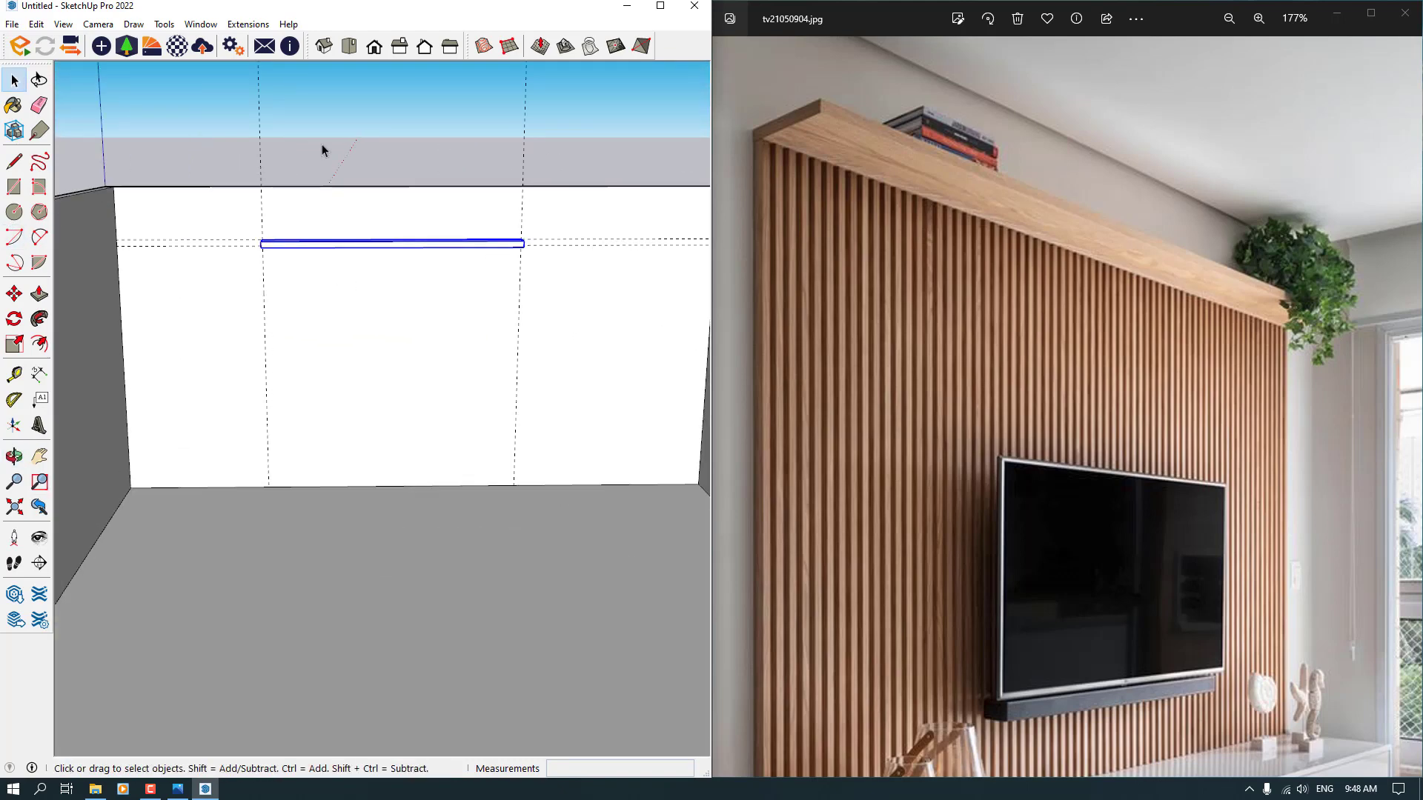
middle_drag(321, 149, 297, 255)
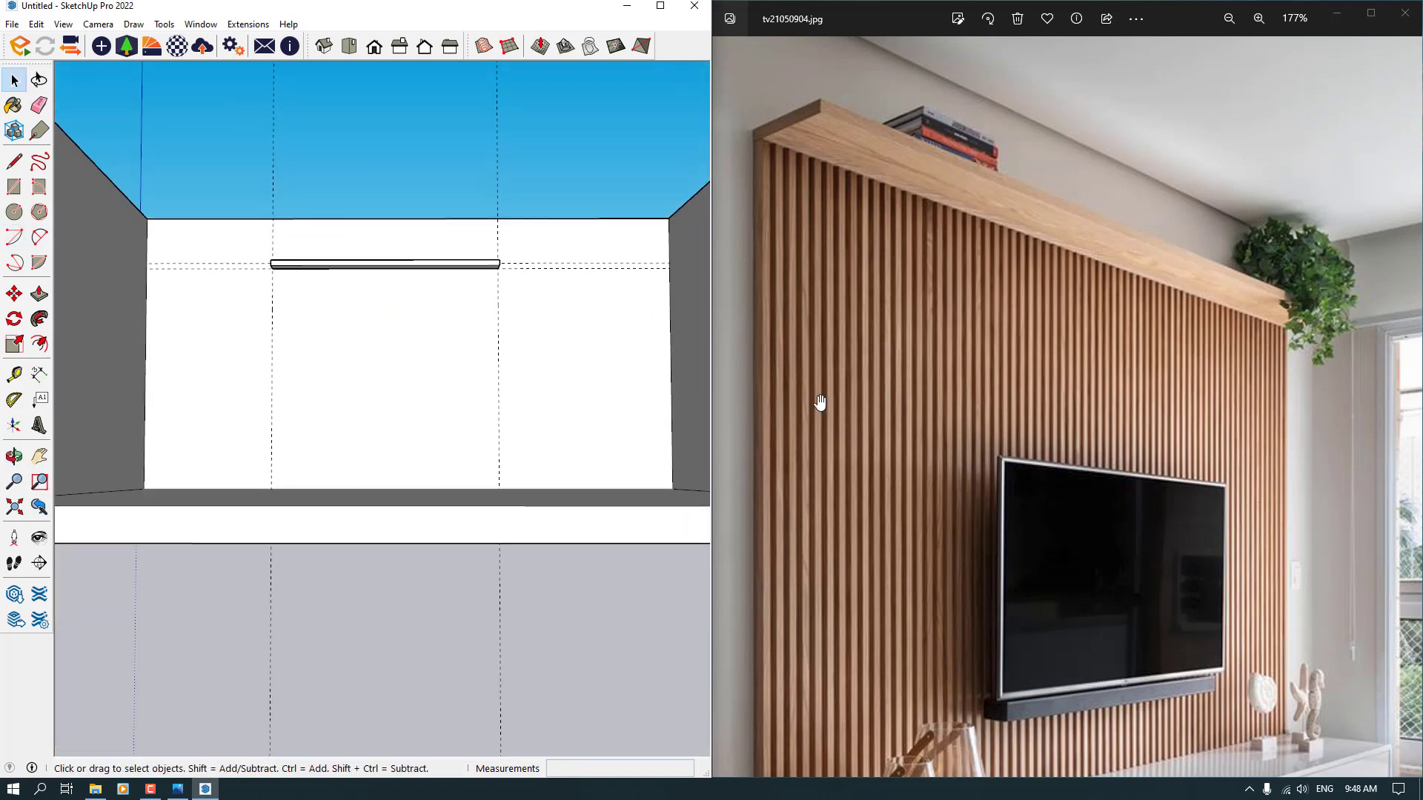
scroll(278, 319, up, 3)
click(13, 187)
scroll(334, 252, up, 4)
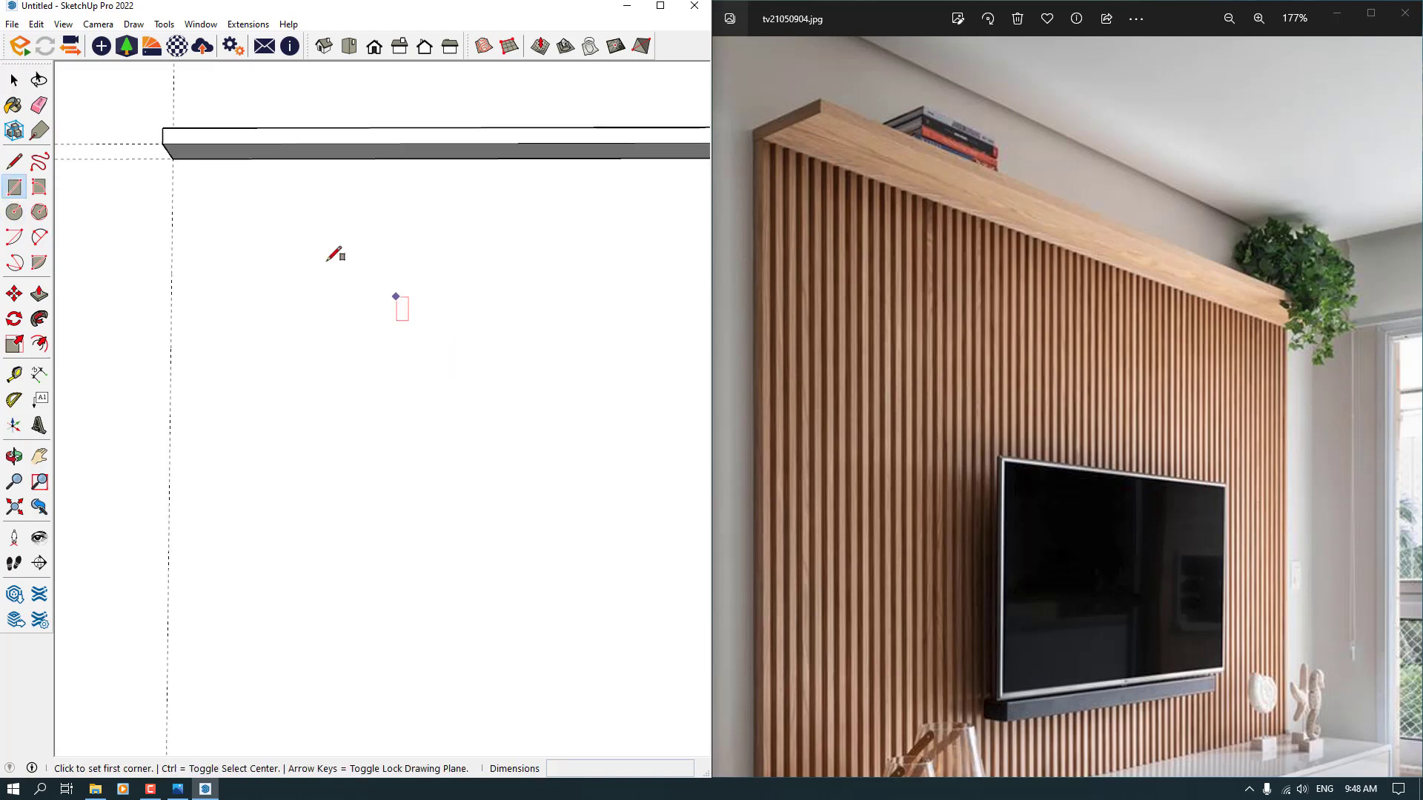
click(175, 159)
scroll(267, 481, down, 4)
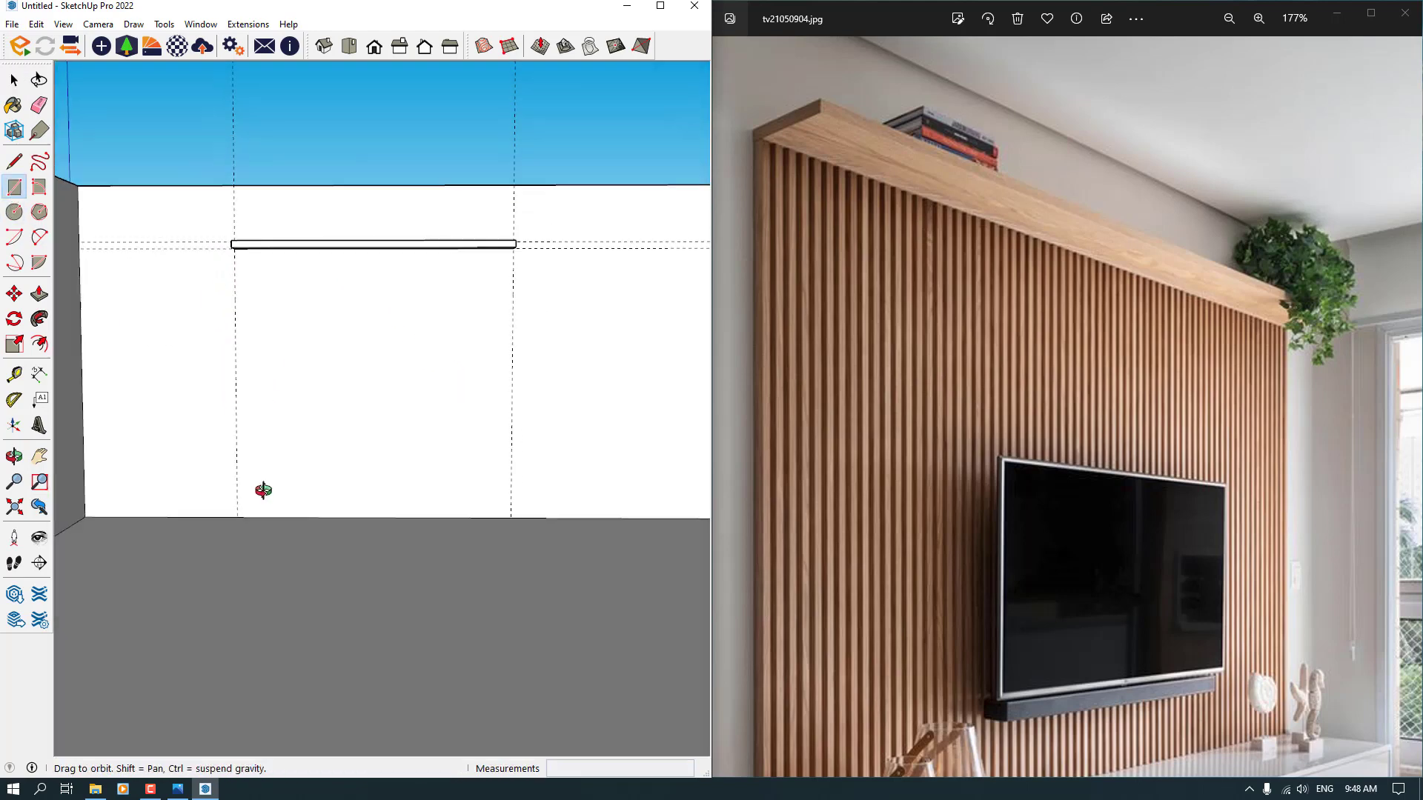
scroll(269, 463, up, 2)
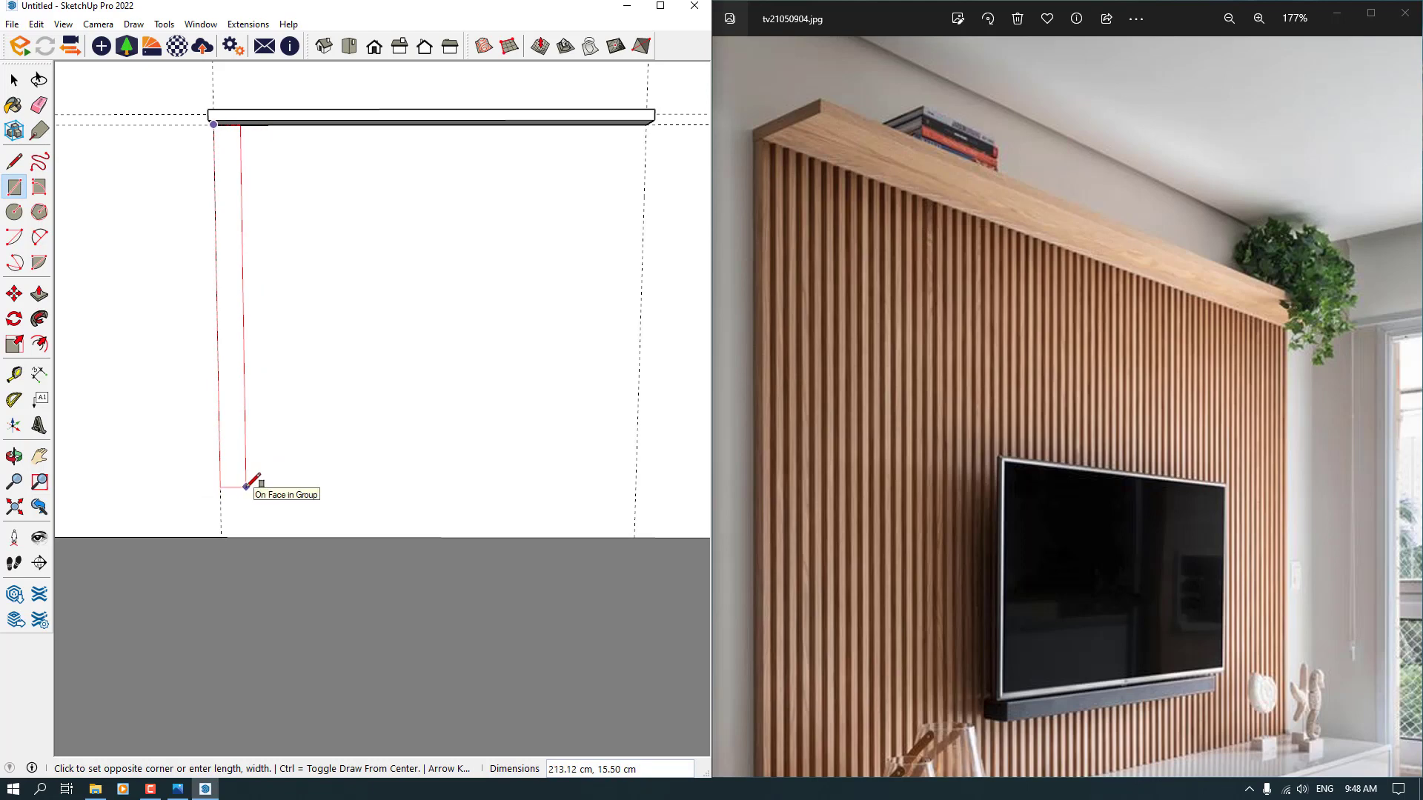
scroll(247, 486, down, 3)
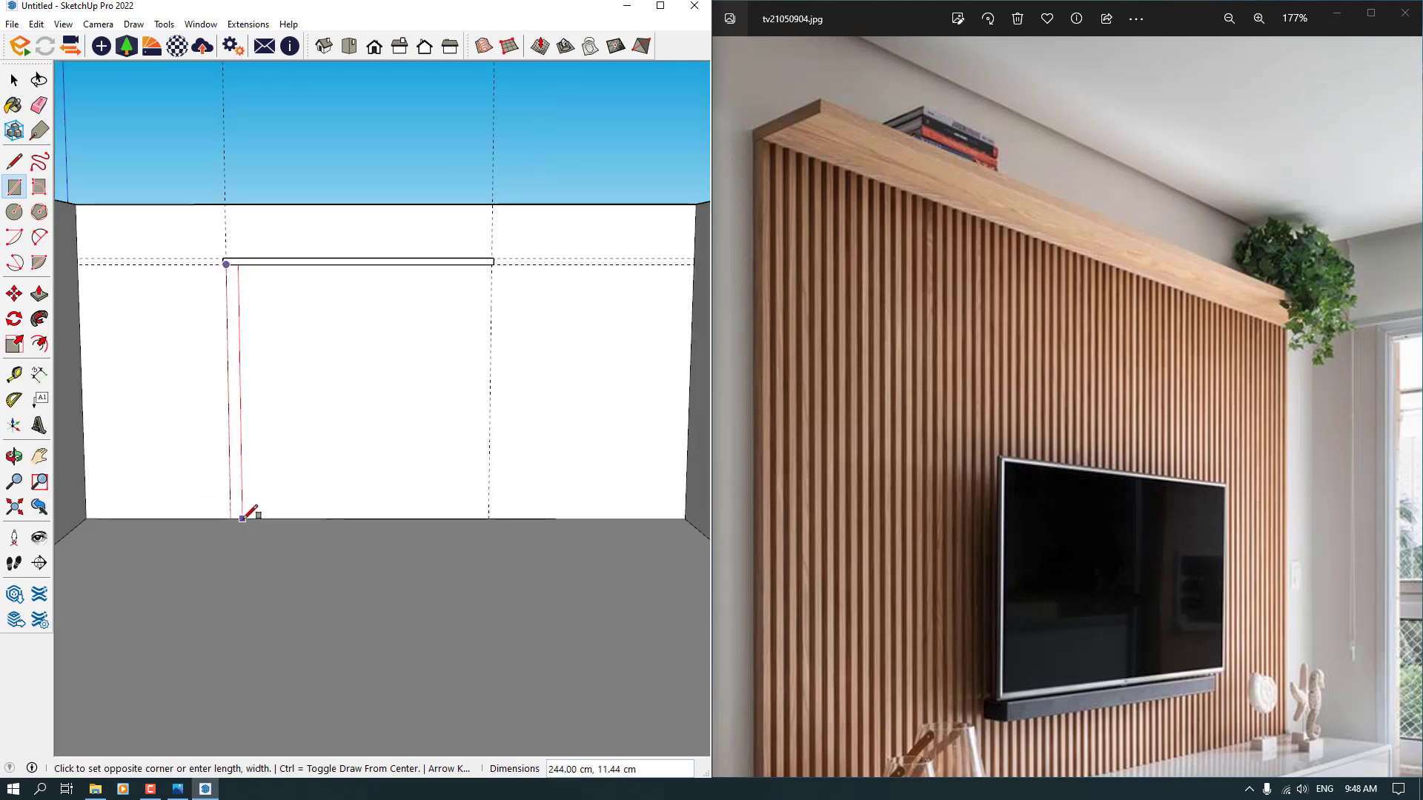
scroll(935, 460, down, 3)
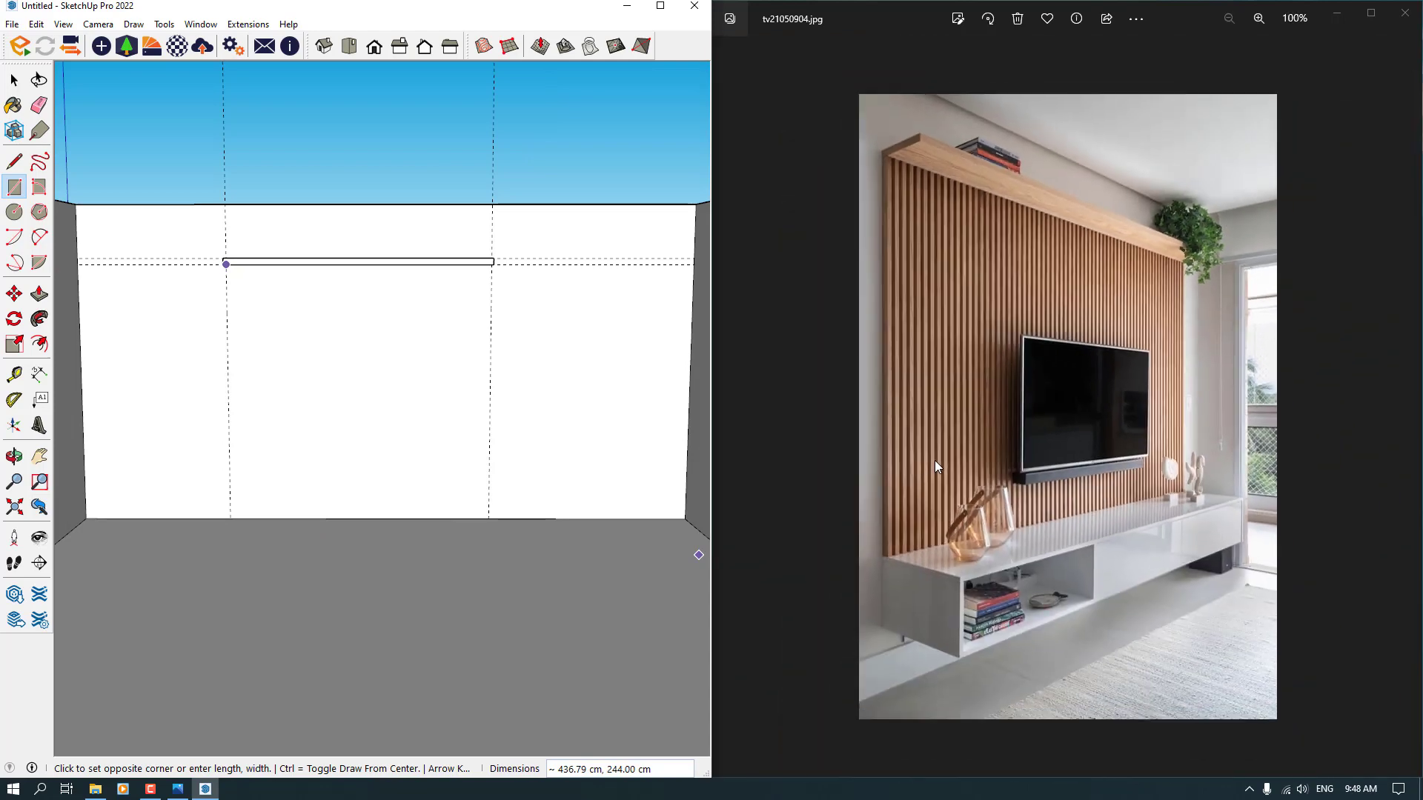
scroll(256, 447, up, 3)
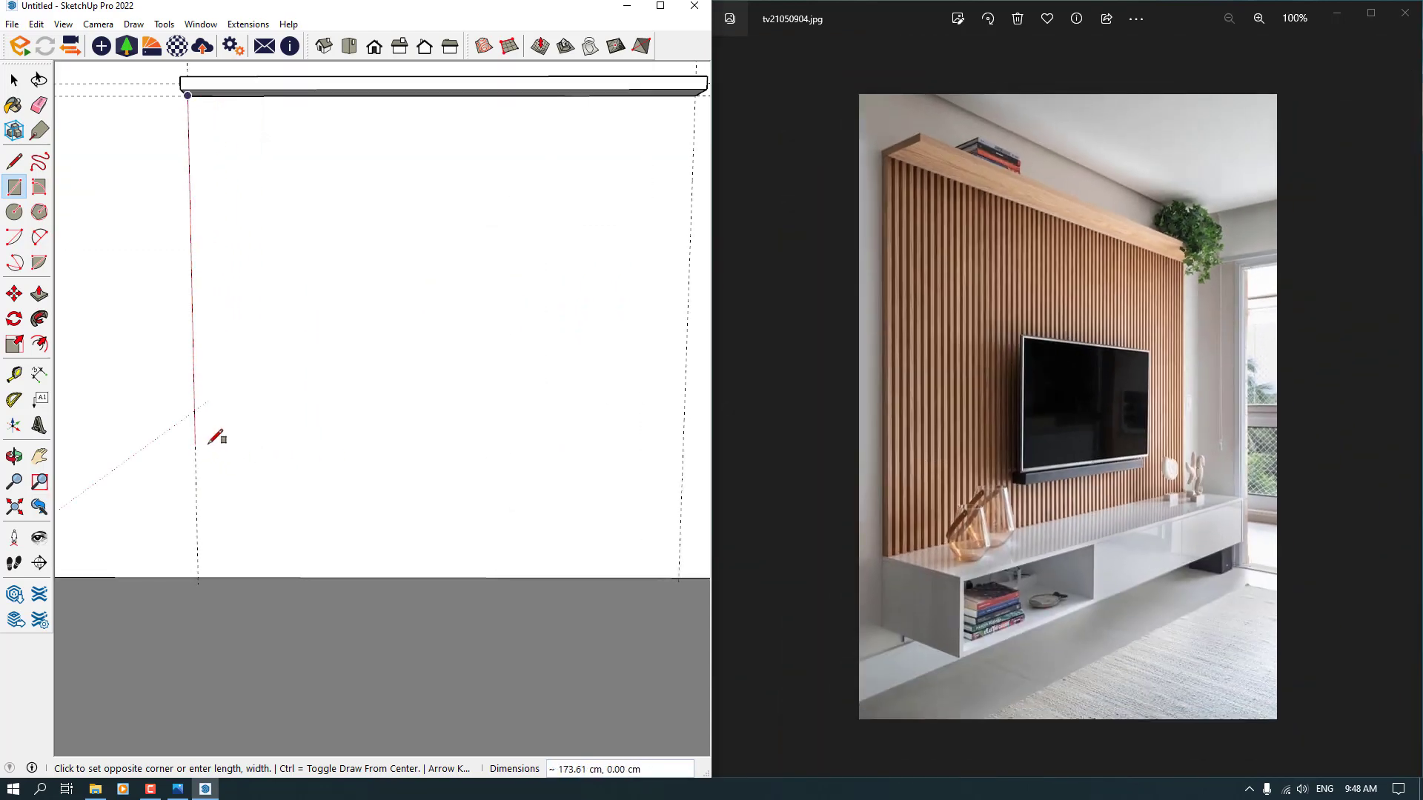
scroll(222, 439, up, 2)
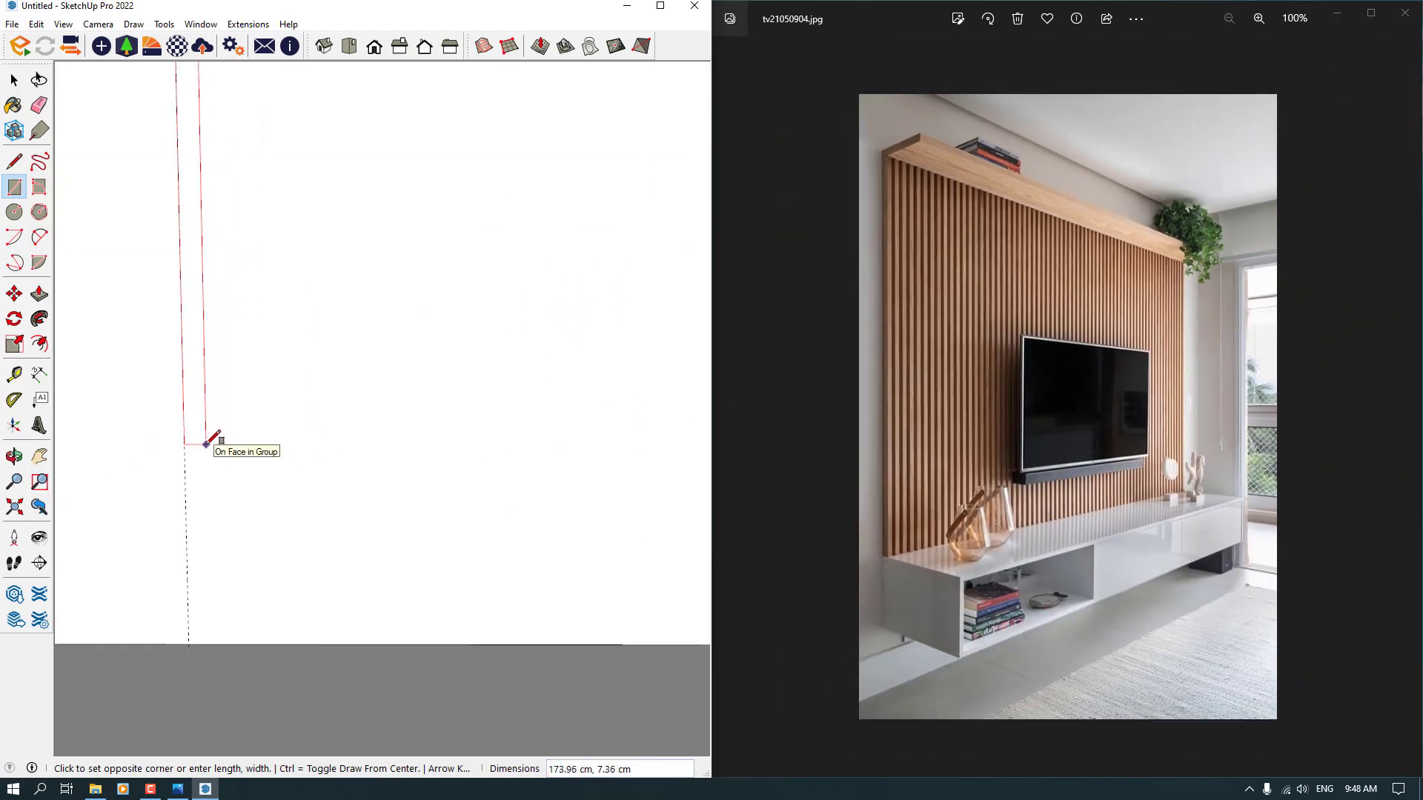
text(180, 4)
key(Return)
scroll(355, 456, down, 4)
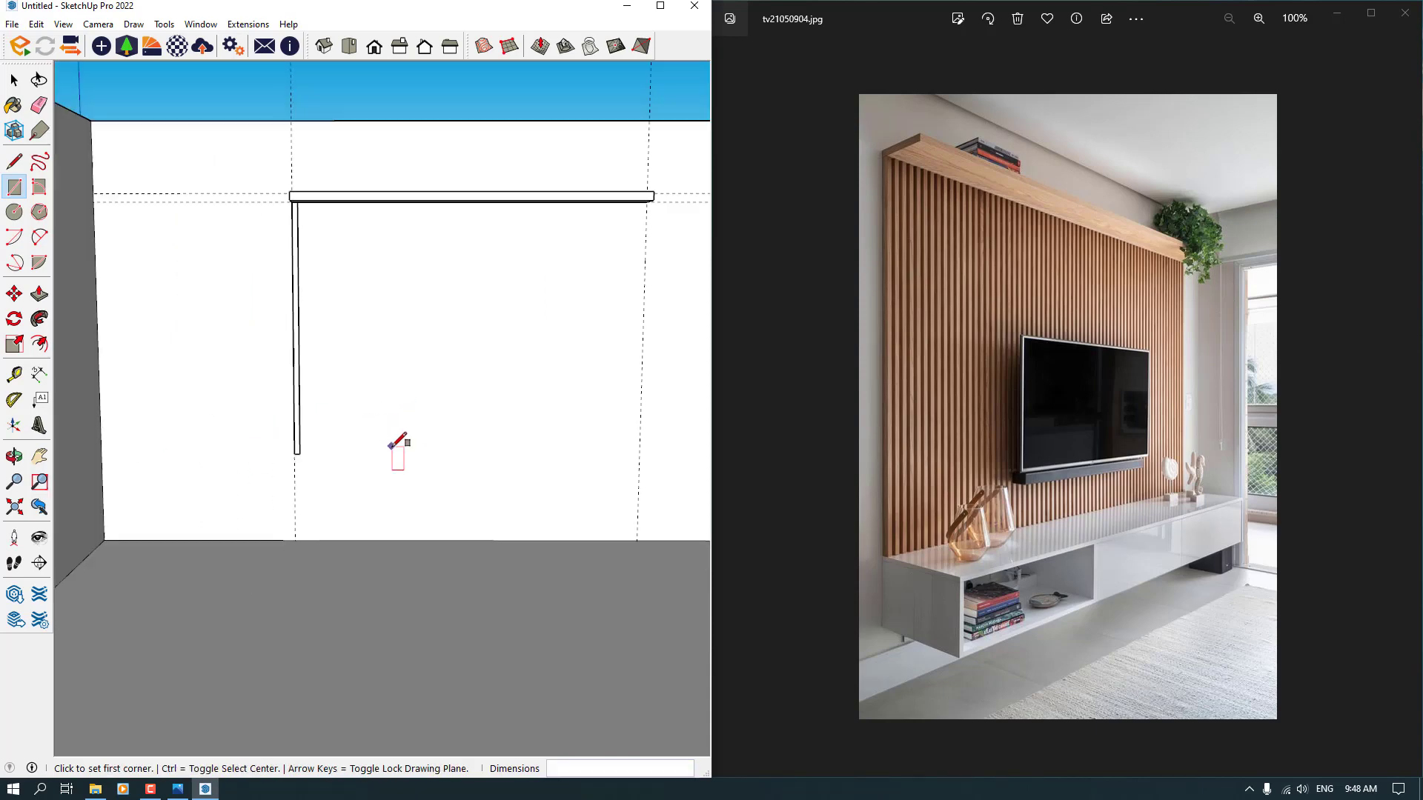
- Push/Pull the slat rectangle 1.6 cm out from the back wall
middle_drag(389, 448, 191, 493)
scroll(290, 221, up, 4)
key(space)
click(39, 293)
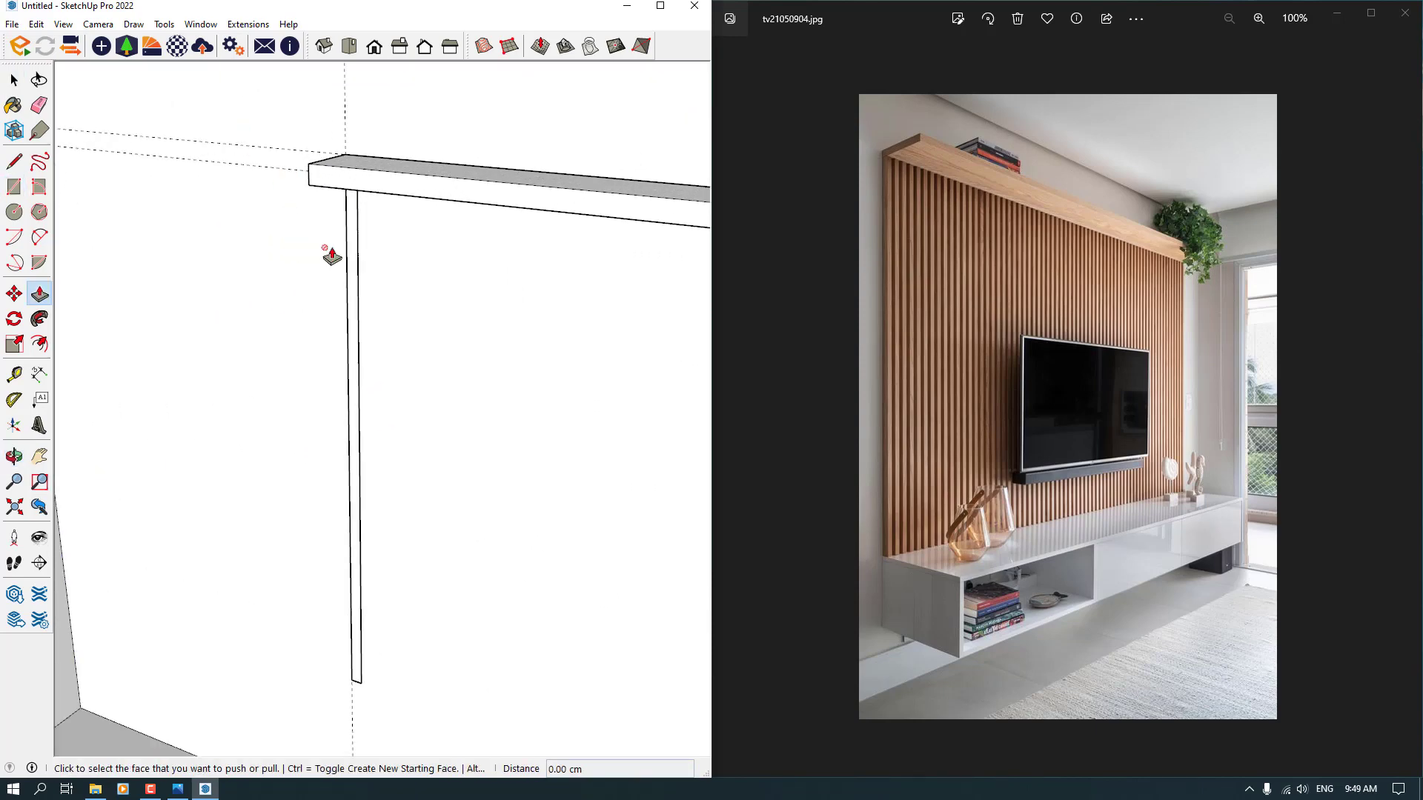
scroll(349, 244, up, 2)
click(347, 243)
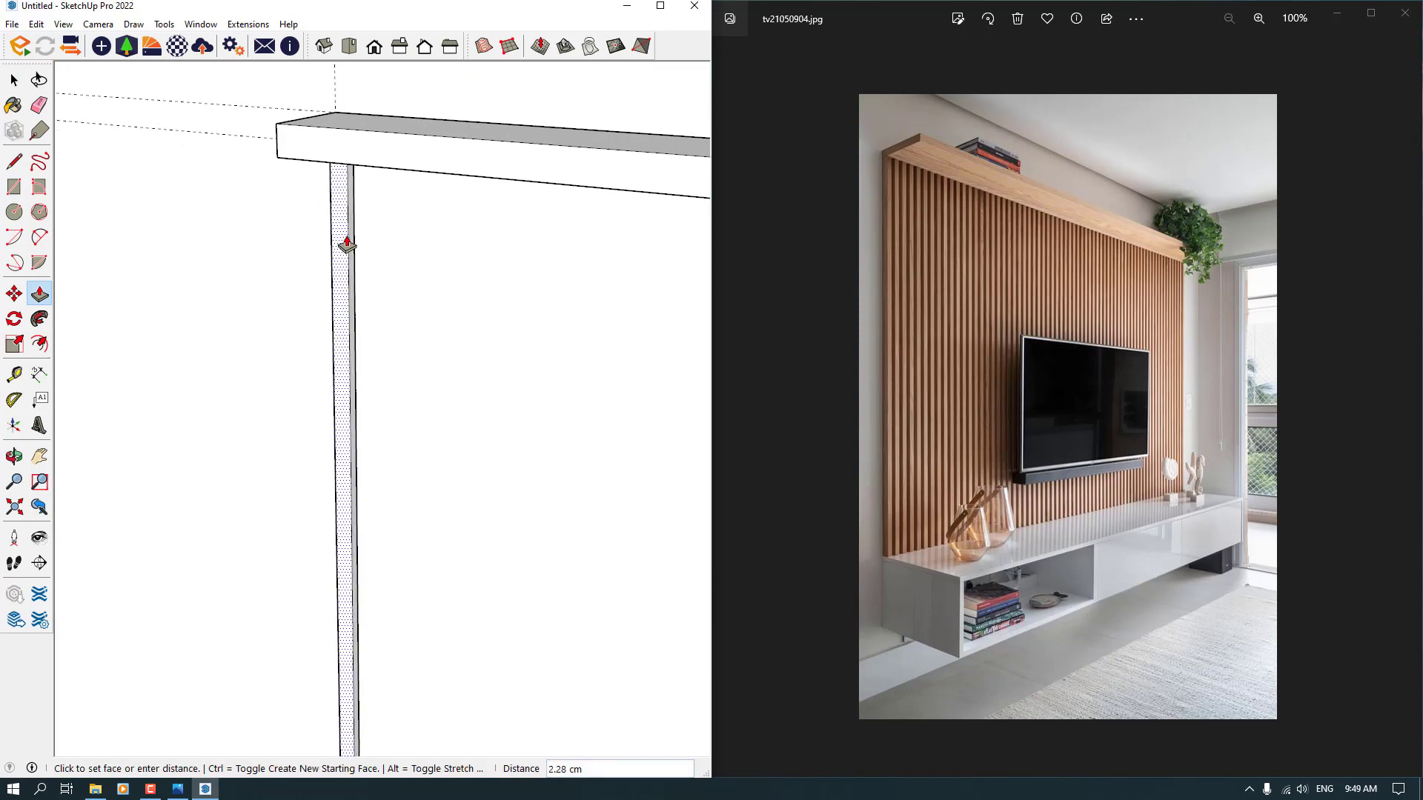
text(1.5)
key(Return)
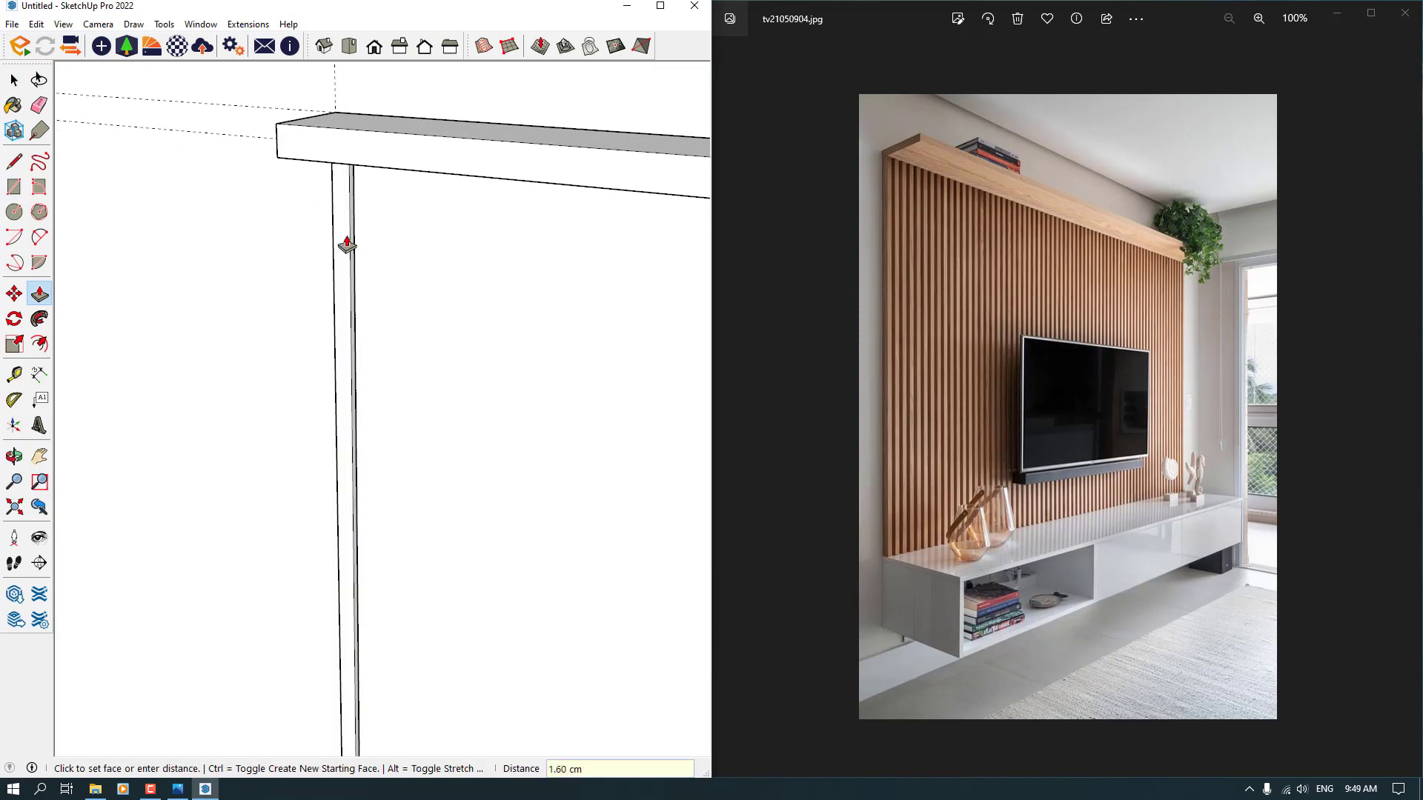
- Select all of the slat's connected geometry and make it a group
scroll(355, 251, down, 2)
middle_drag(365, 257, 808, 270)
key(space)
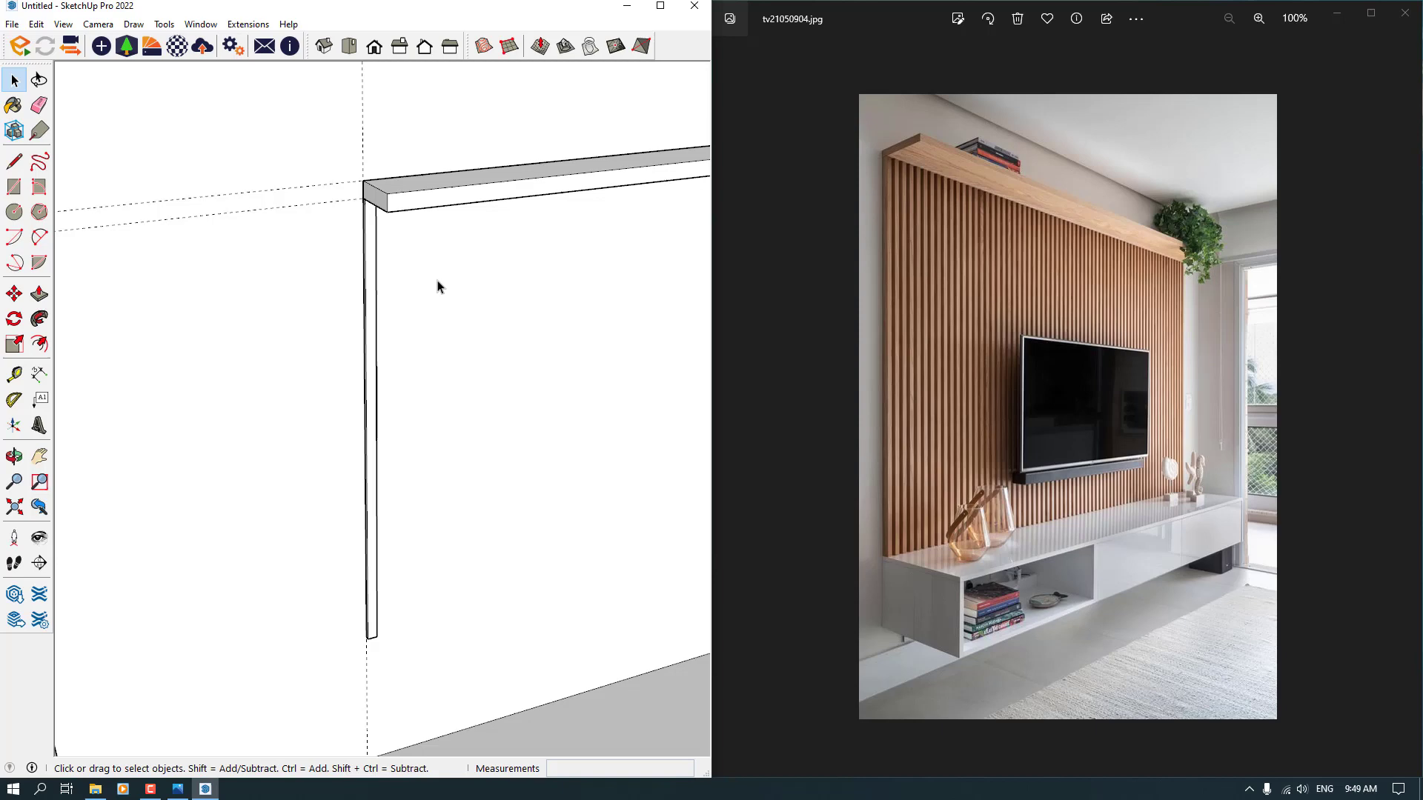
triple_click(375, 292)
right_click(375, 291)
click(434, 415)
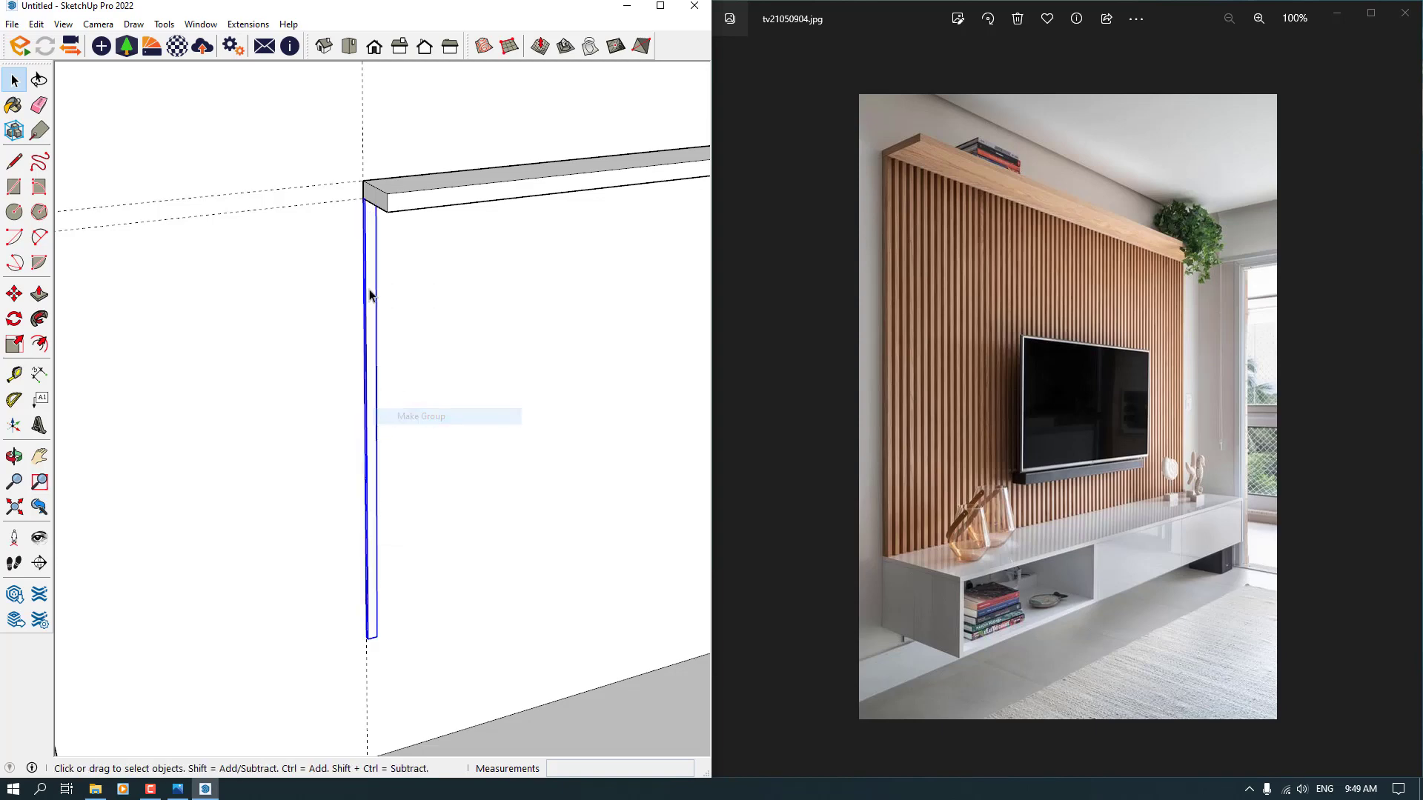
- Inside the slat group, copy the slat 5.6 cm sideways along the wall with the Move tool
double_click(369, 294)
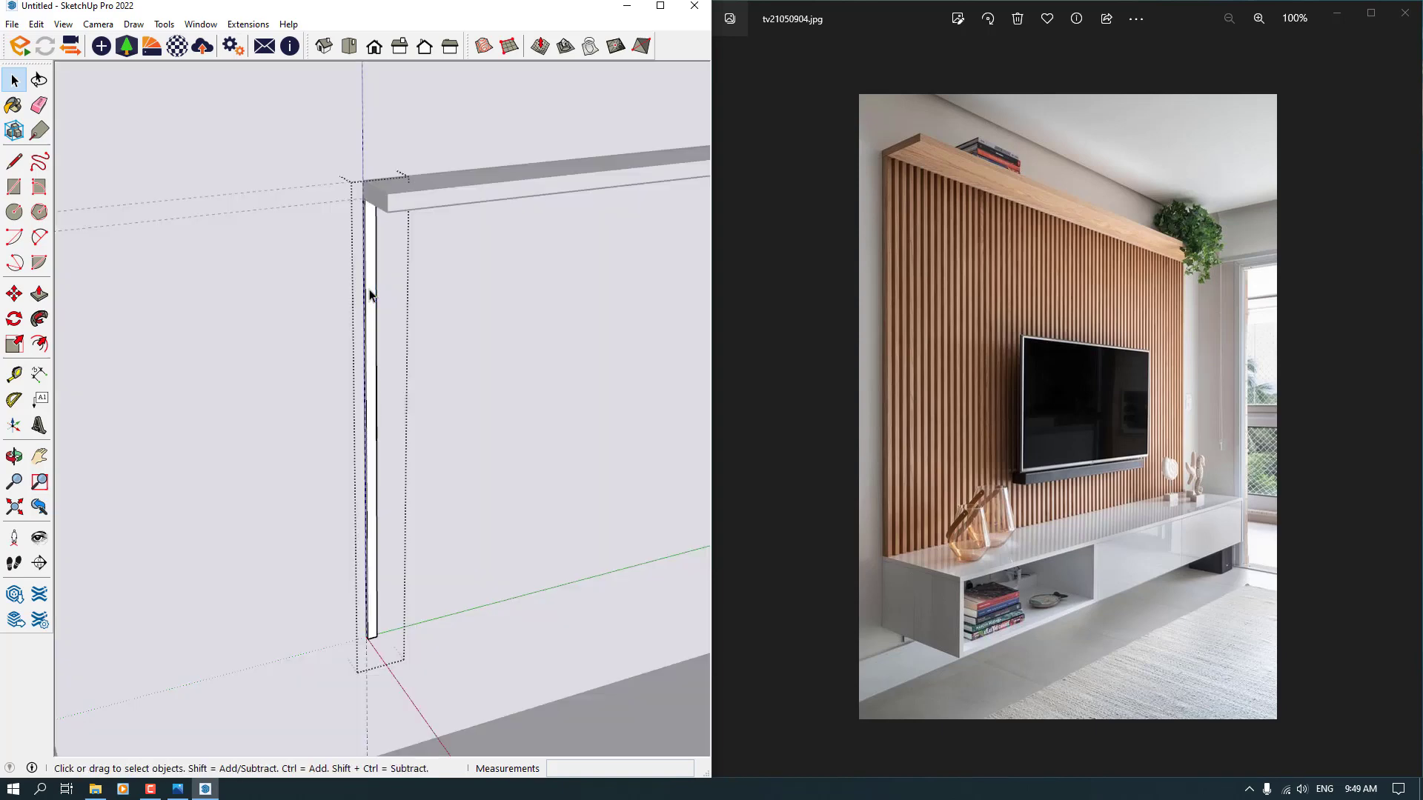
triple_click(369, 294)
click(14, 294)
scroll(316, 625, up, 3)
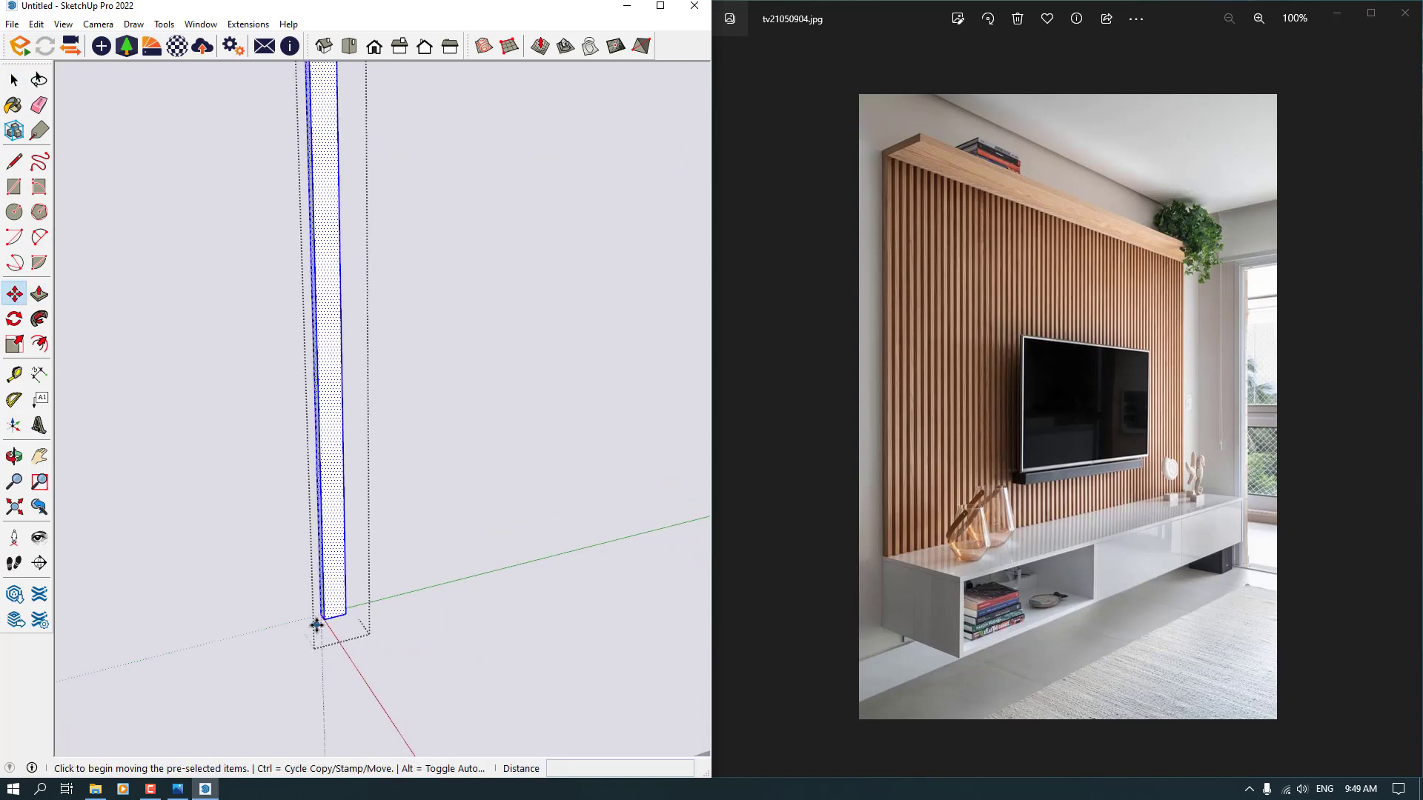
key(ctrl)
click(323, 620)
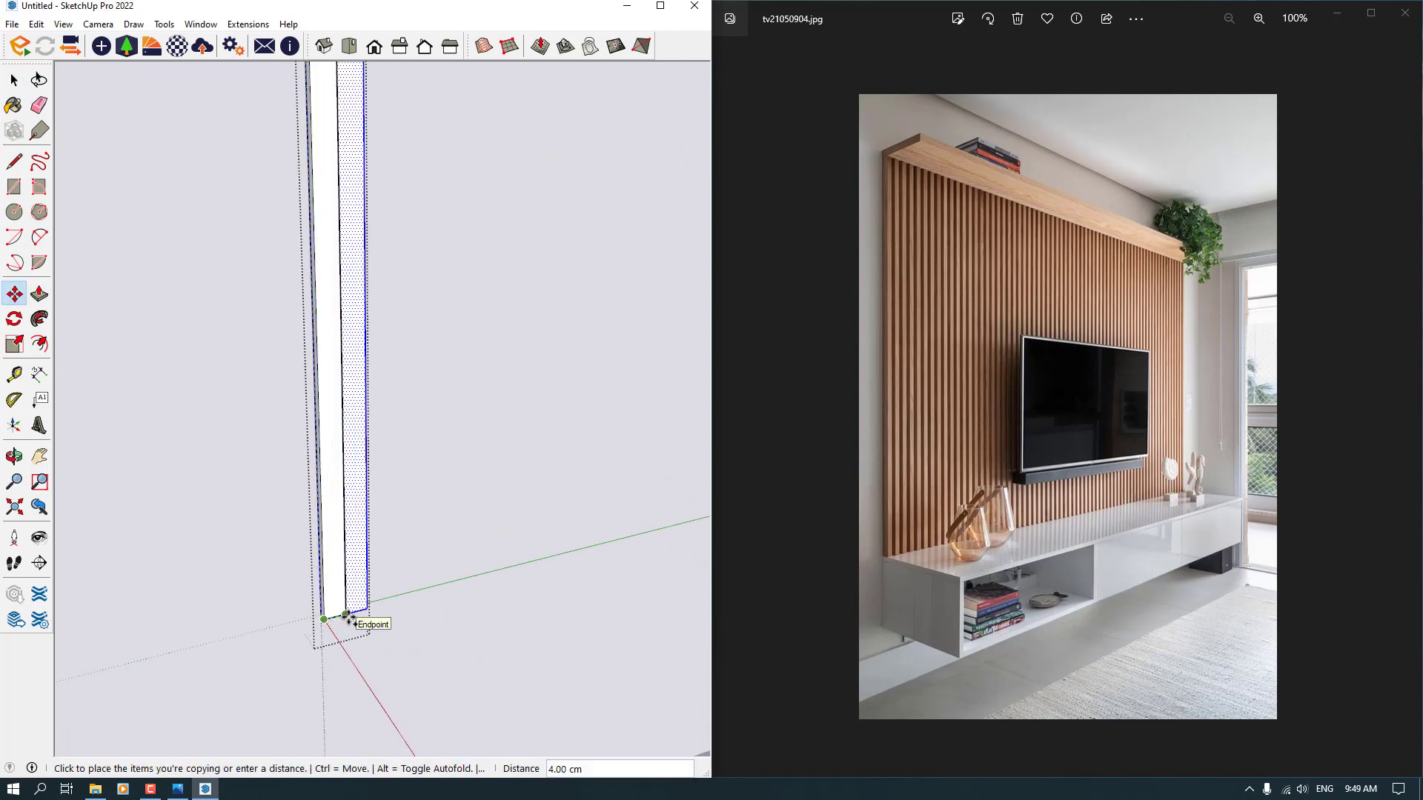
scroll(959, 388, up, 5)
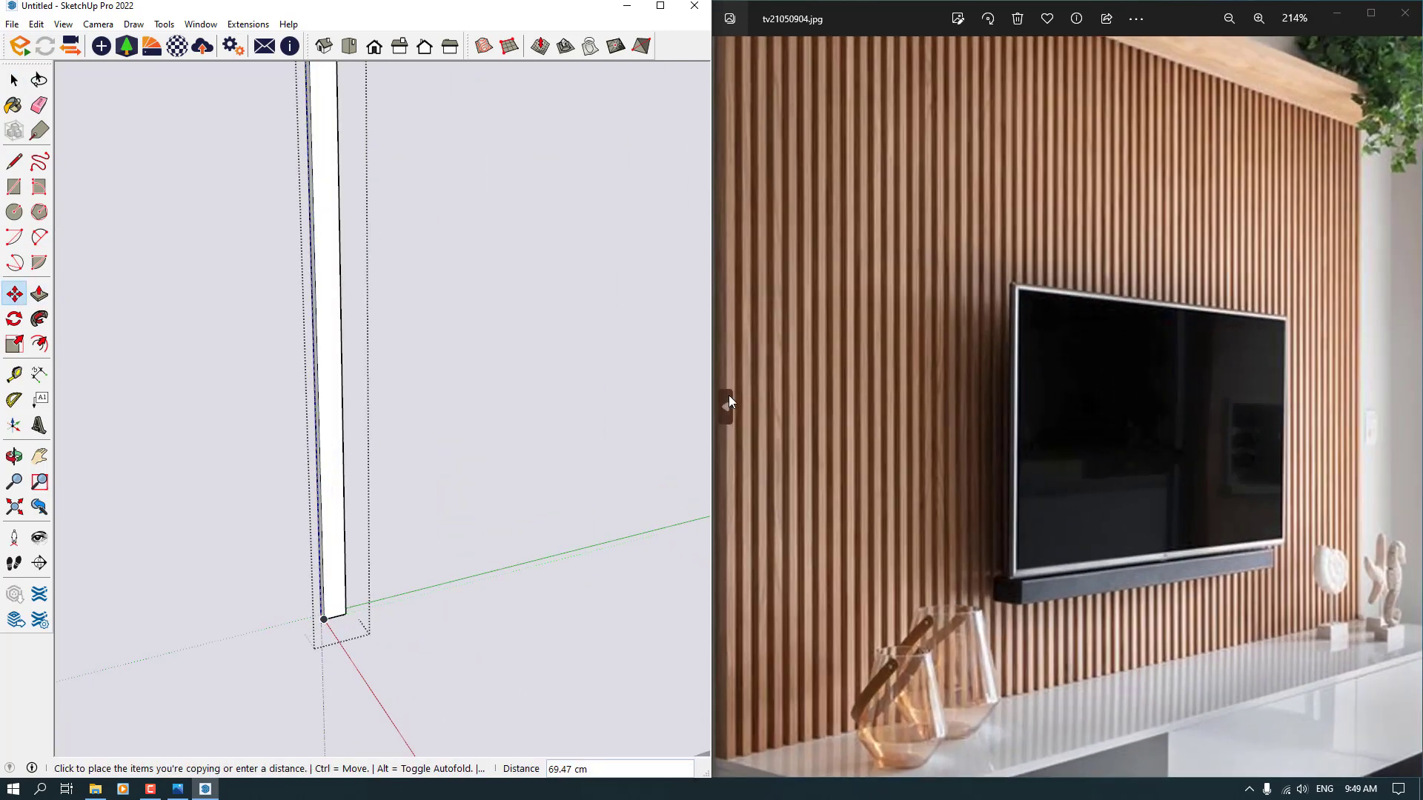
scroll(797, 426, up, 2)
scroll(788, 434, down, 2)
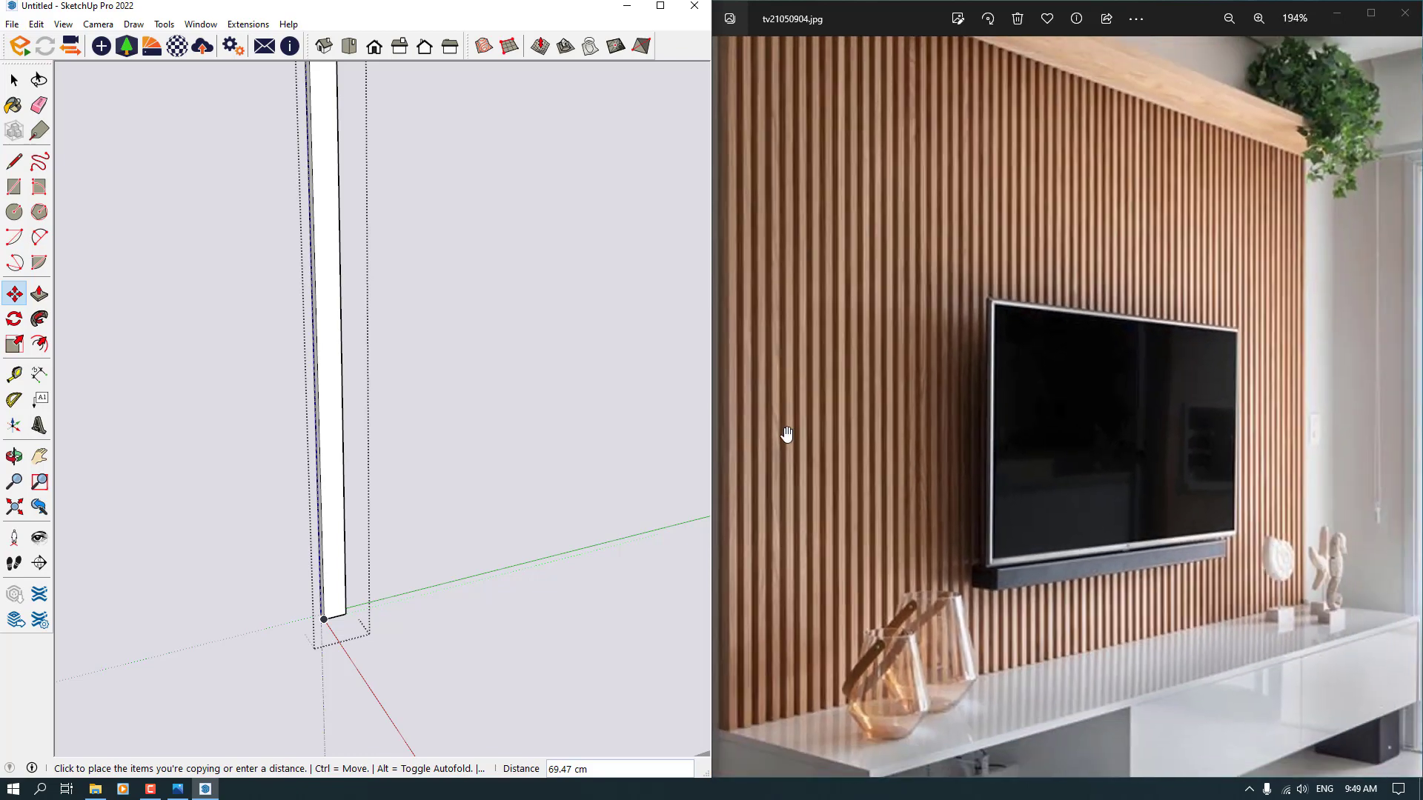
scroll(382, 509, down, 1)
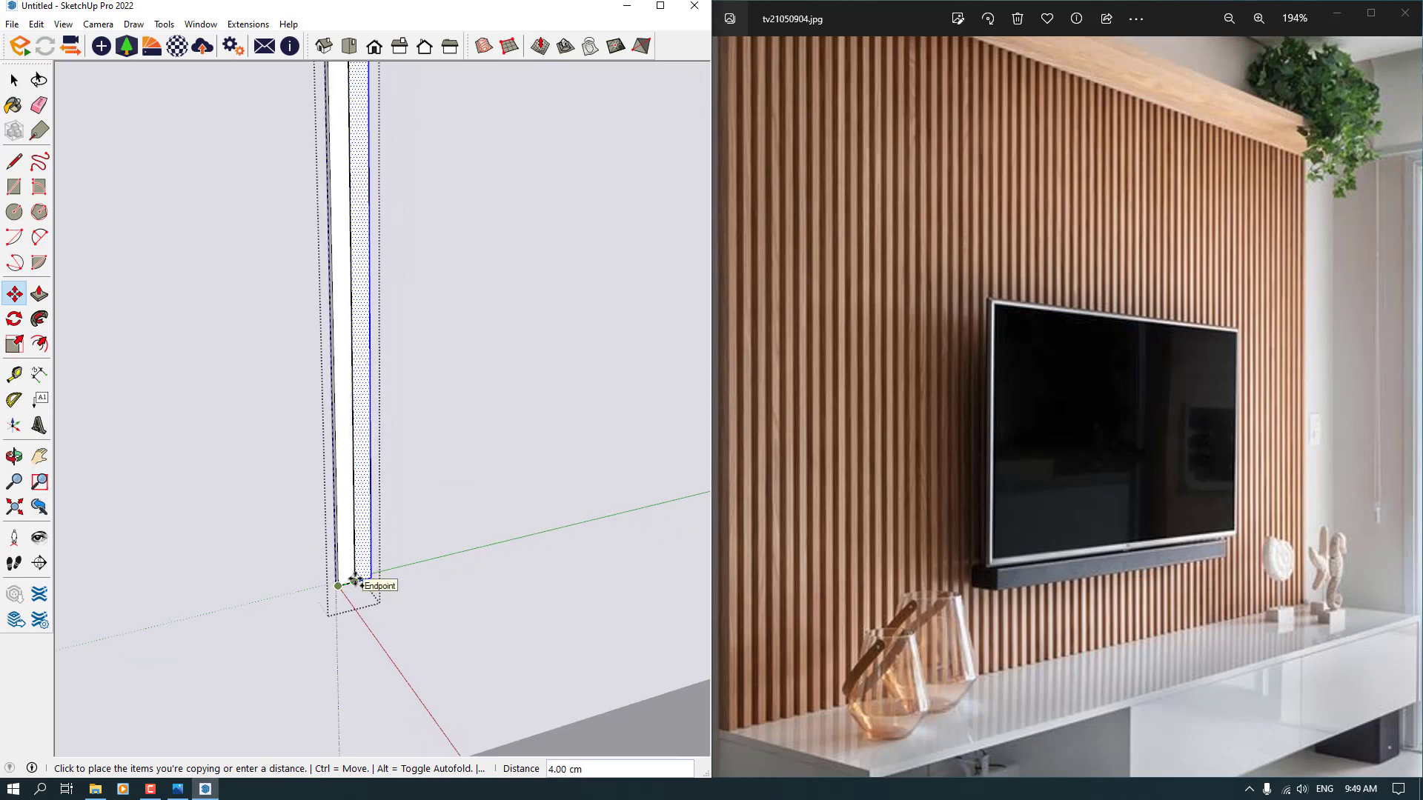
key(Return)
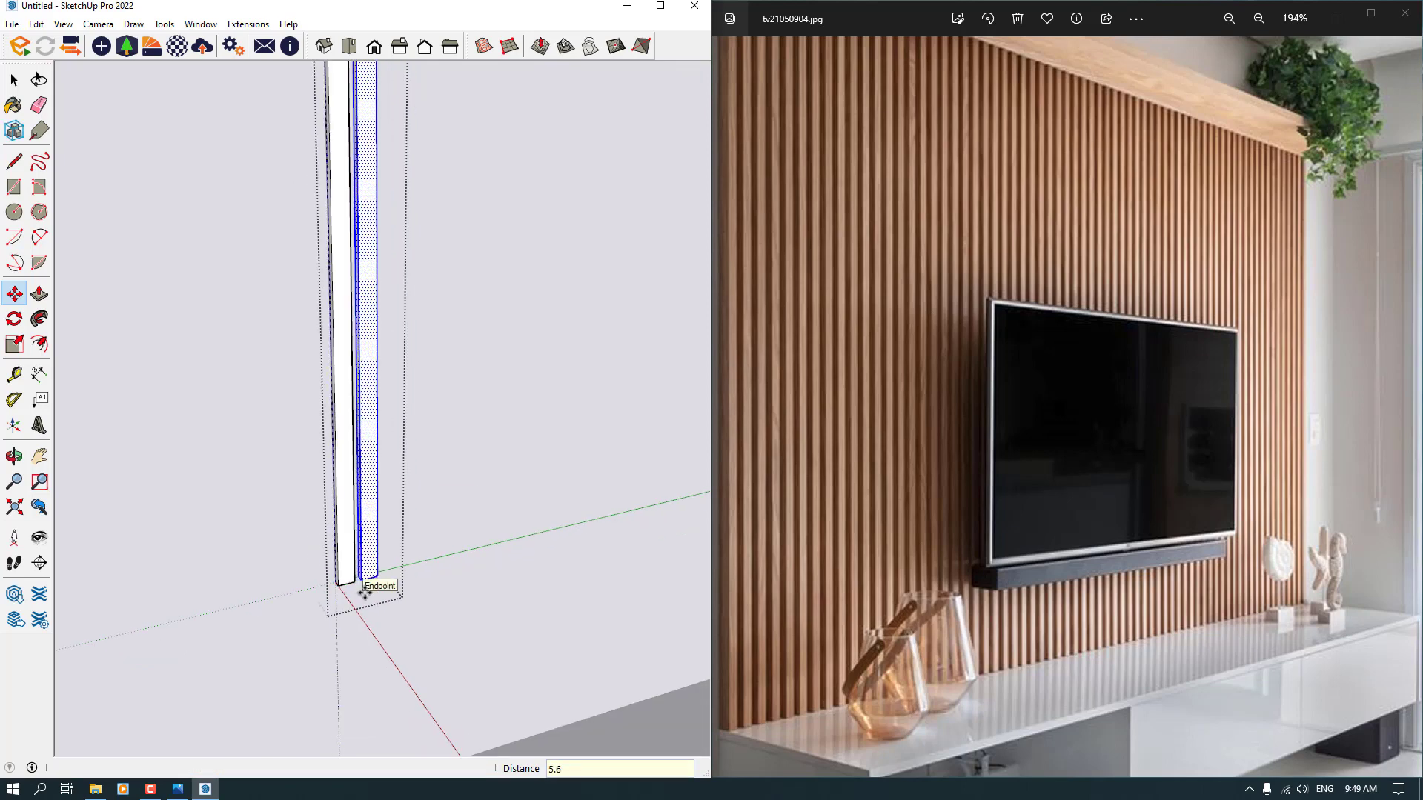
- Multiply the slat copy along the wall under the shelf, first with 25x and finally with 46x
scroll(403, 537, down, 2)
scroll(294, 355, down, 1)
scroll(294, 355, down, 8)
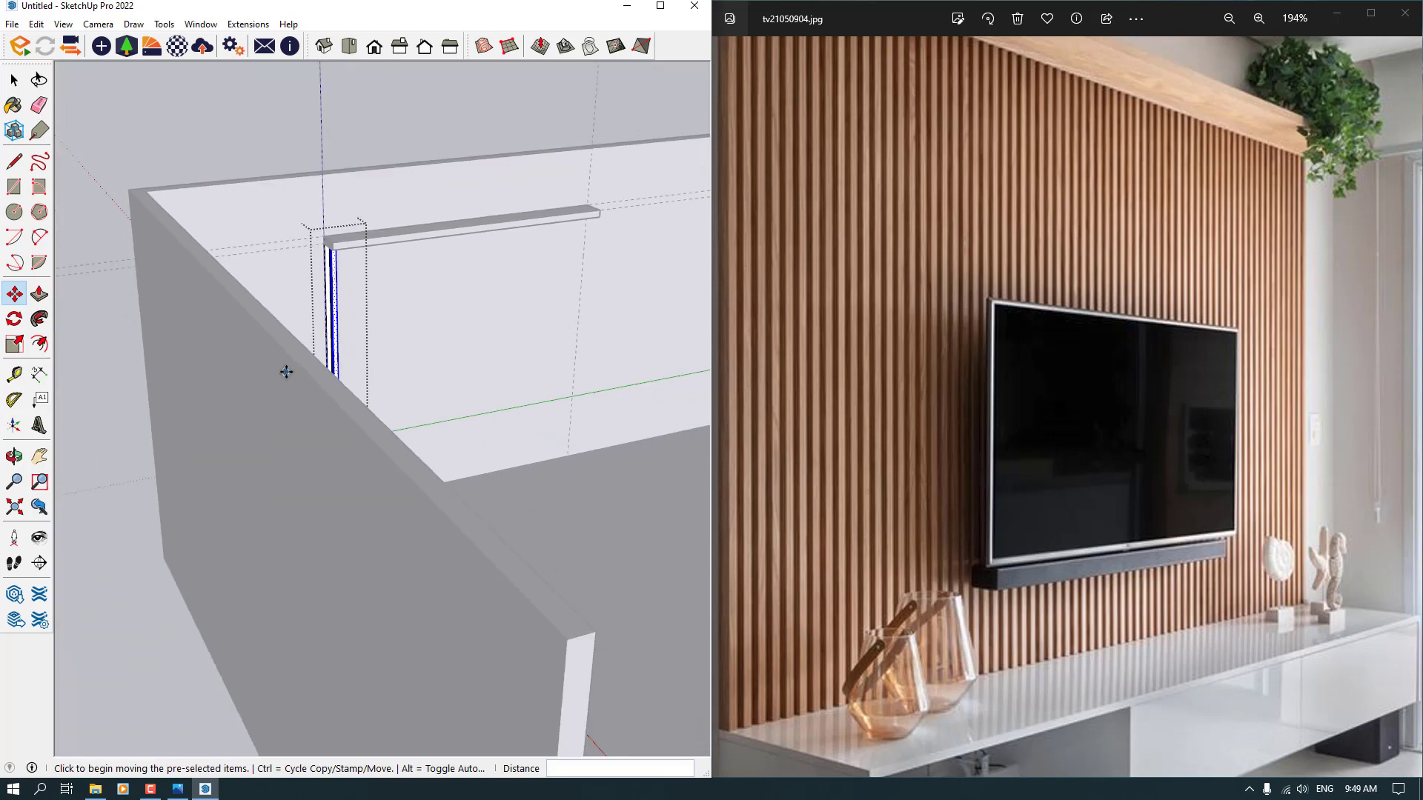
middle_drag(346, 353, 448, 294)
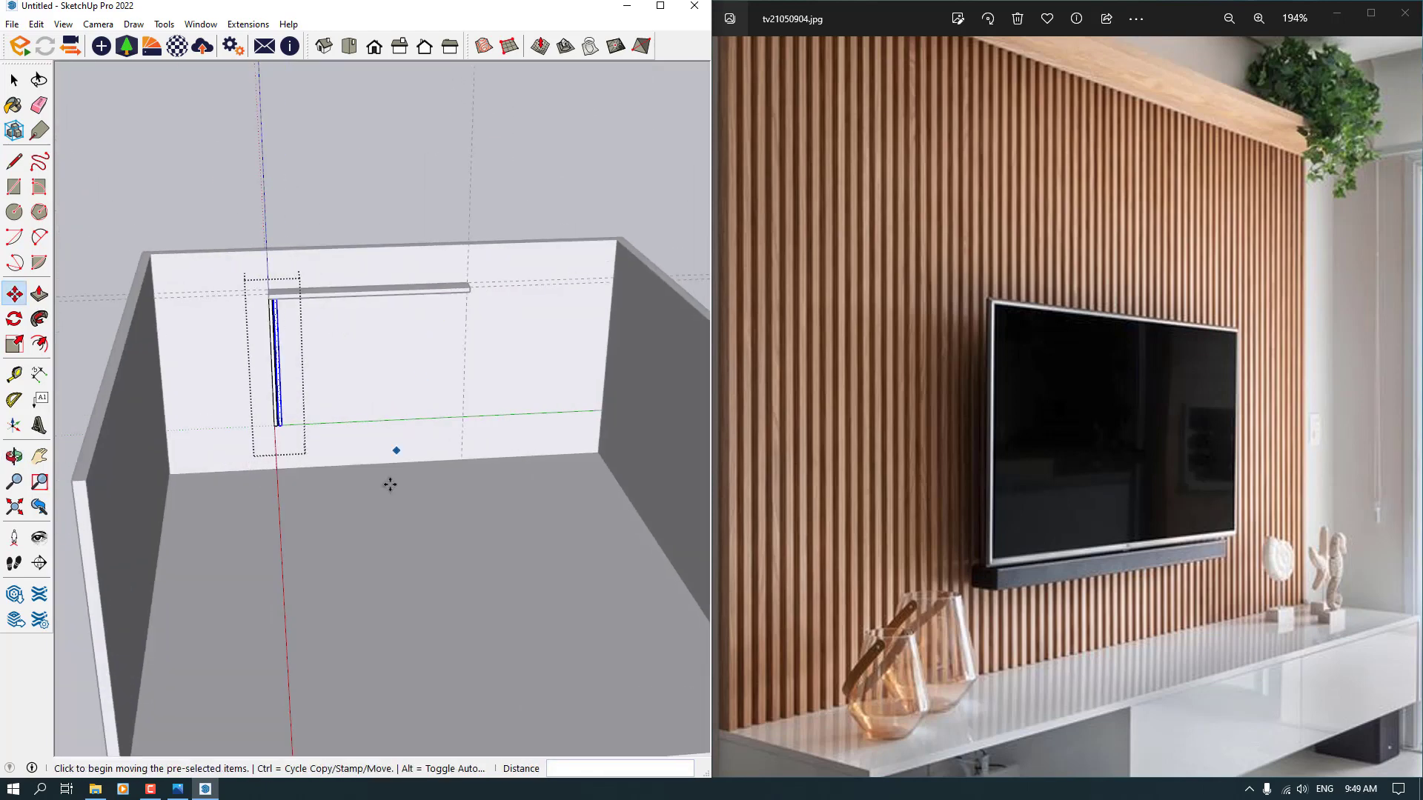
text(25x)
key(Return)
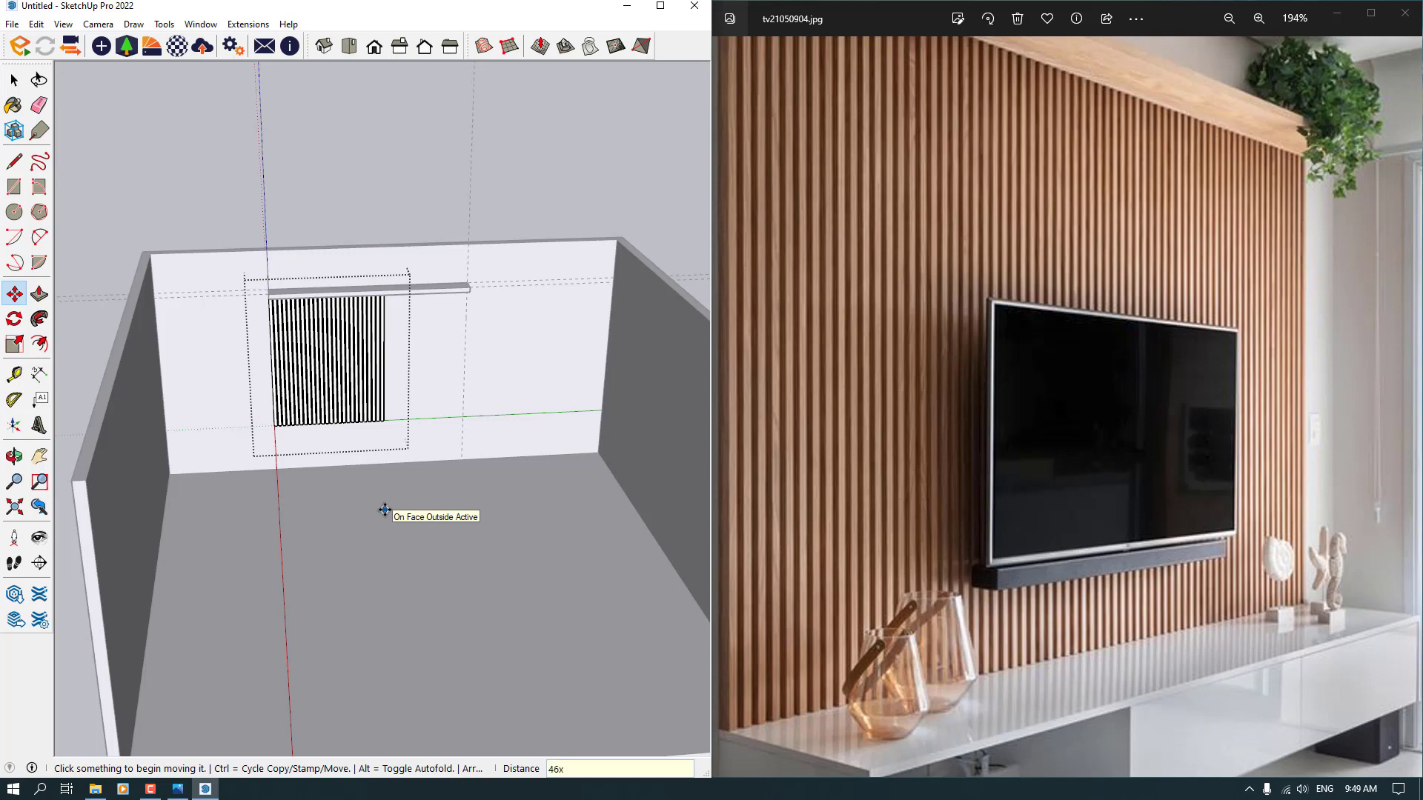
key(space)
scroll(489, 226, up, 5)
scroll(451, 310, up, 3)
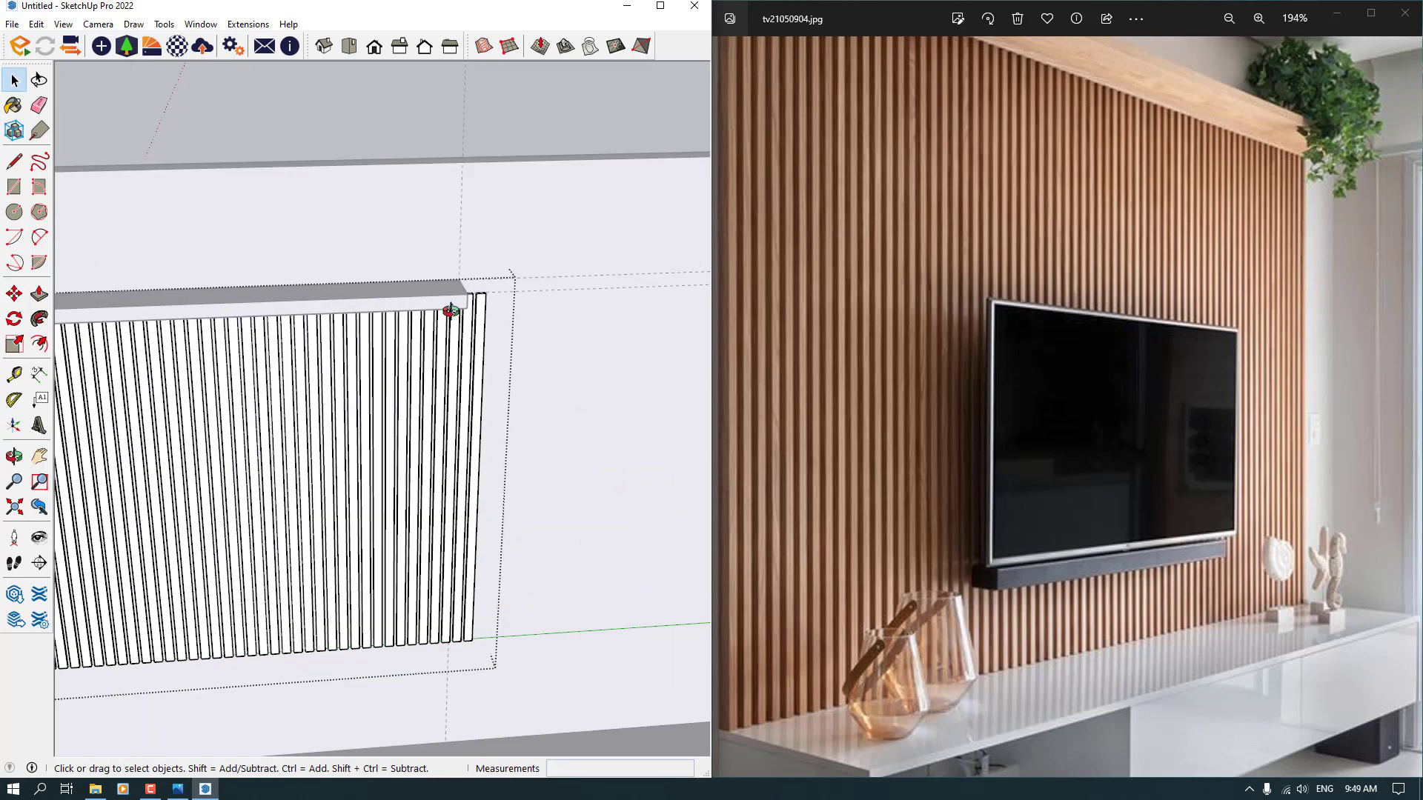
- Delete the surplus slats that extend past the right end of the top shelf
scroll(451, 310, up, 3)
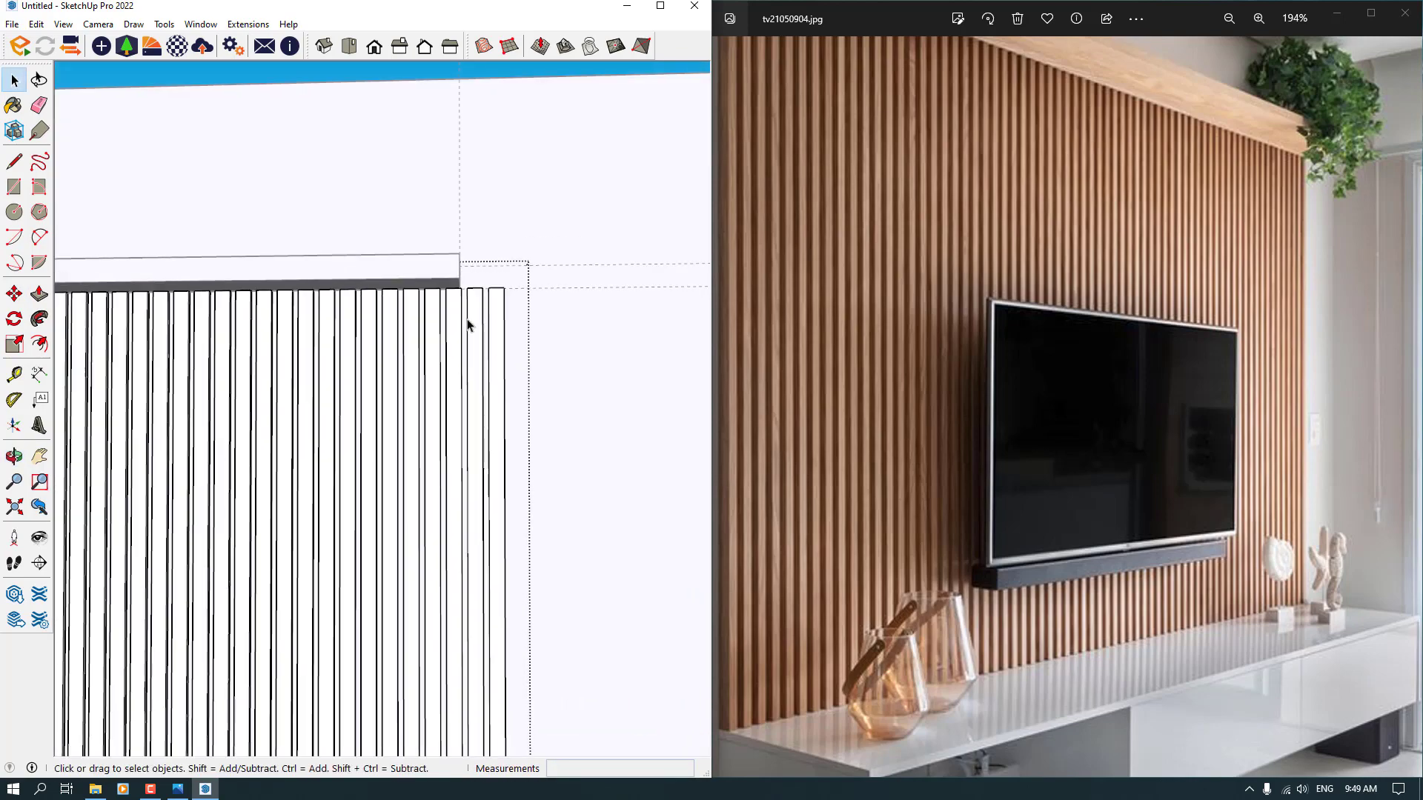
click(498, 322)
key(Delete)
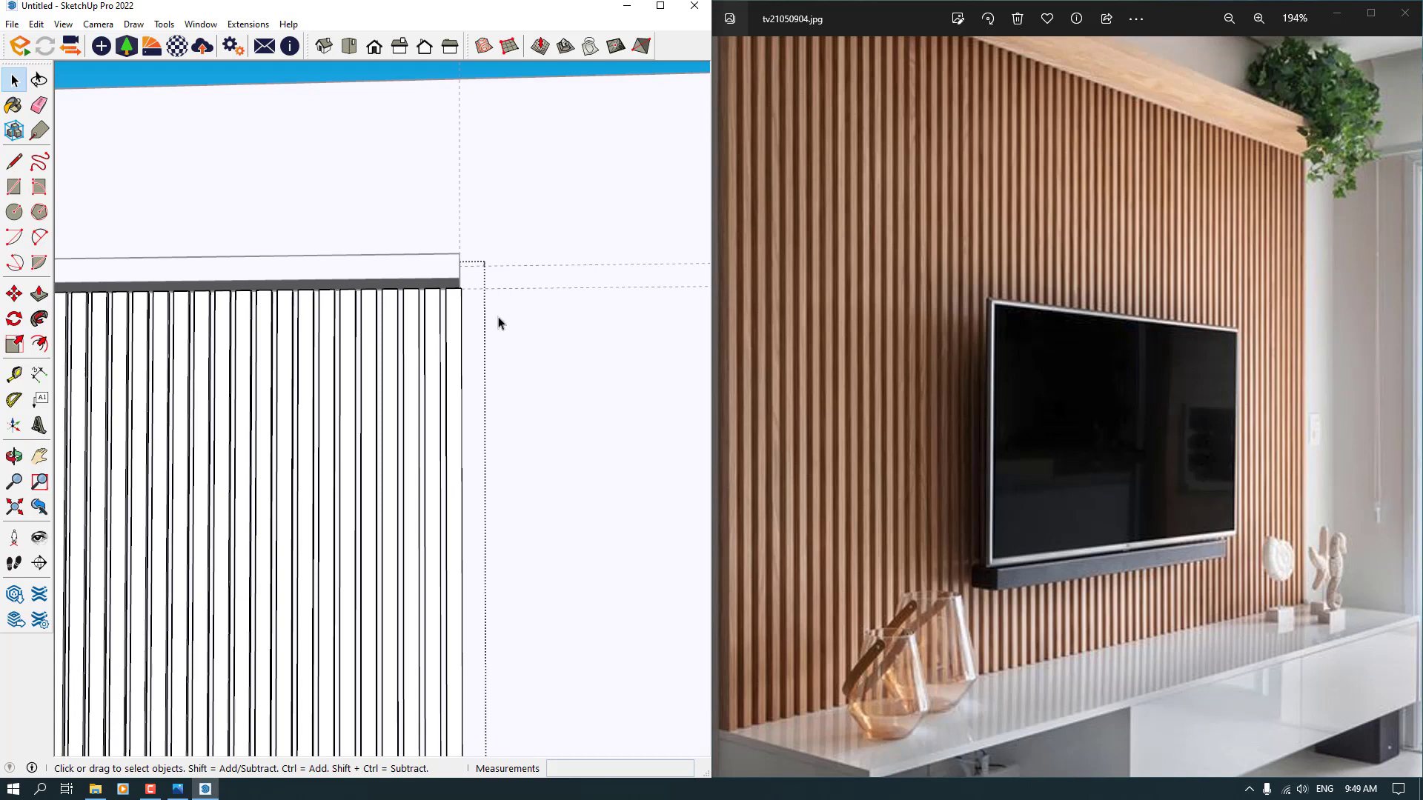
- Push/Pull the side face of the last slat flush with the end of the shelf, and close the group
click(458, 323)
key(p)
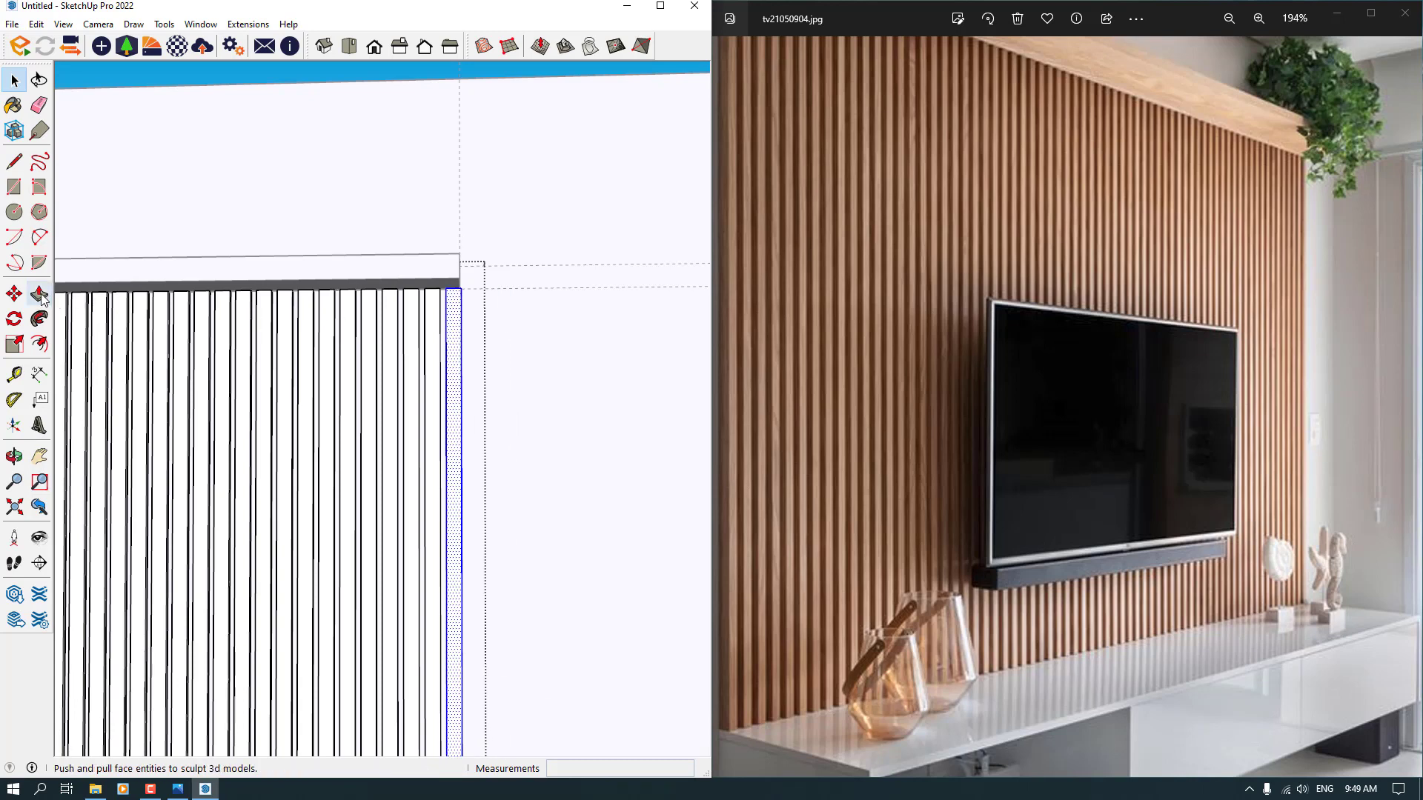
scroll(518, 308, up, 5)
click(457, 272)
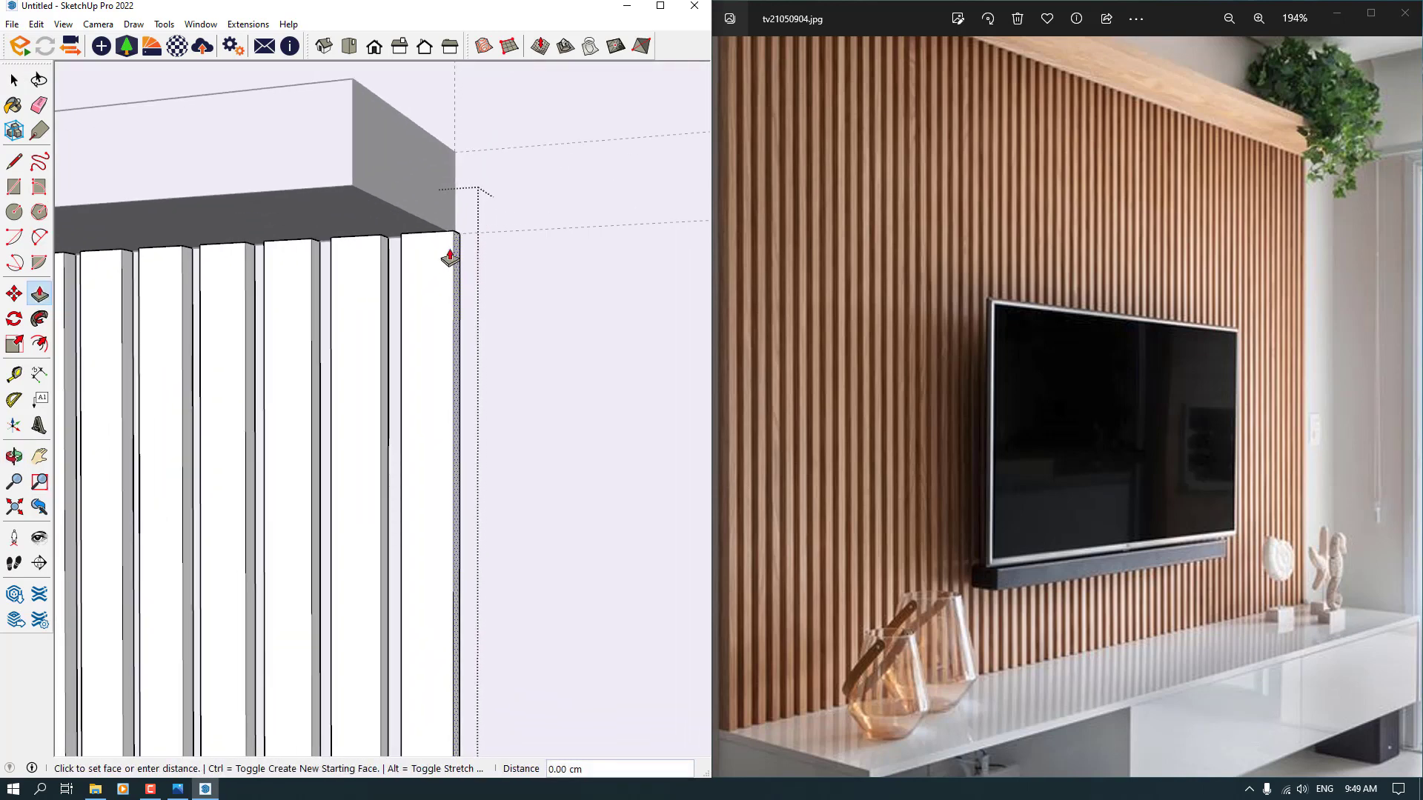
click(438, 197)
scroll(500, 304, down, 2)
middle_drag(501, 303, 700, 549)
scroll(509, 358, down, 3)
key(space)
scroll(508, 358, down, 7)
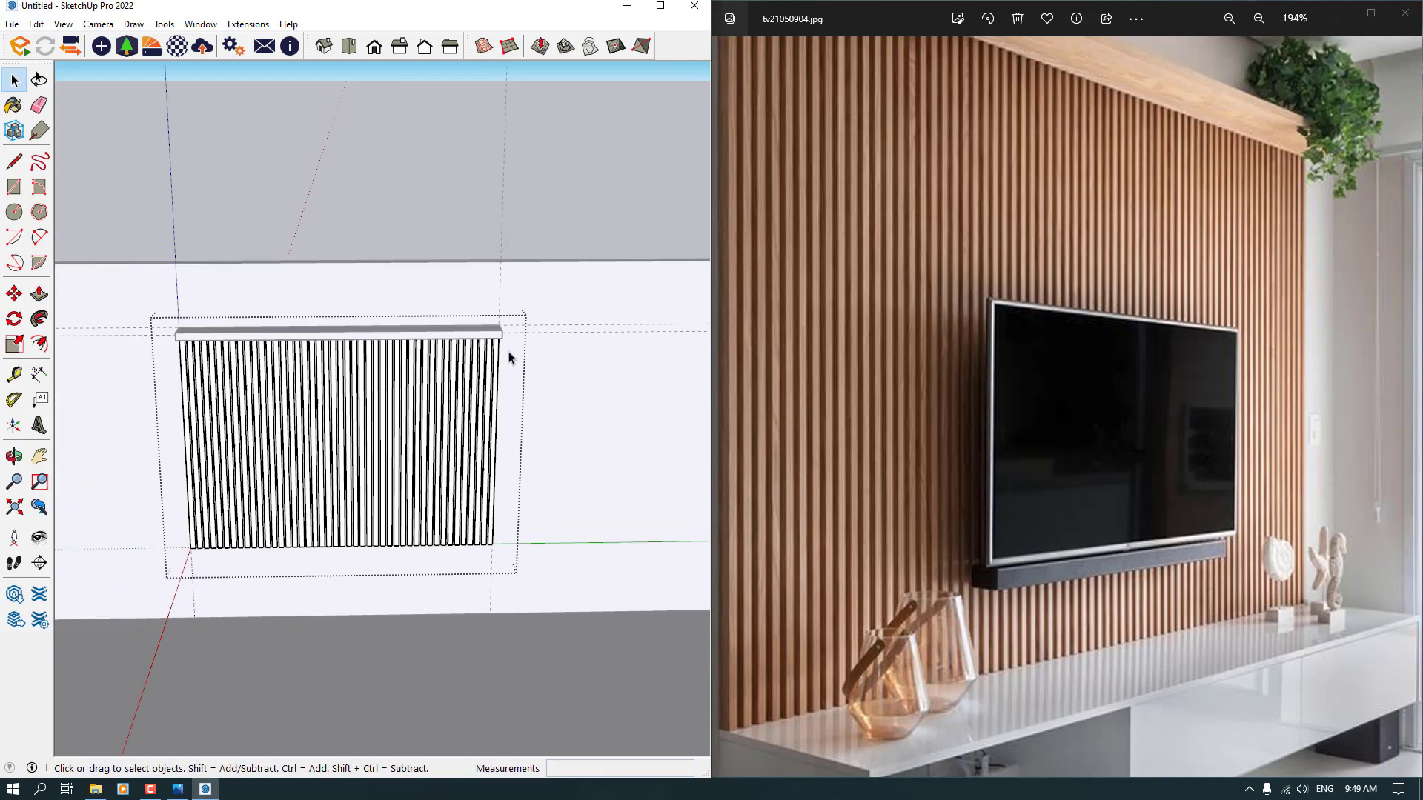
click(225, 183)
- Compare the slatted panel in the room with the reference photo, and examine the photo's floating cabinet closely
middle_drag(374, 308, 445, 216)
drag(569, 197, 256, 241)
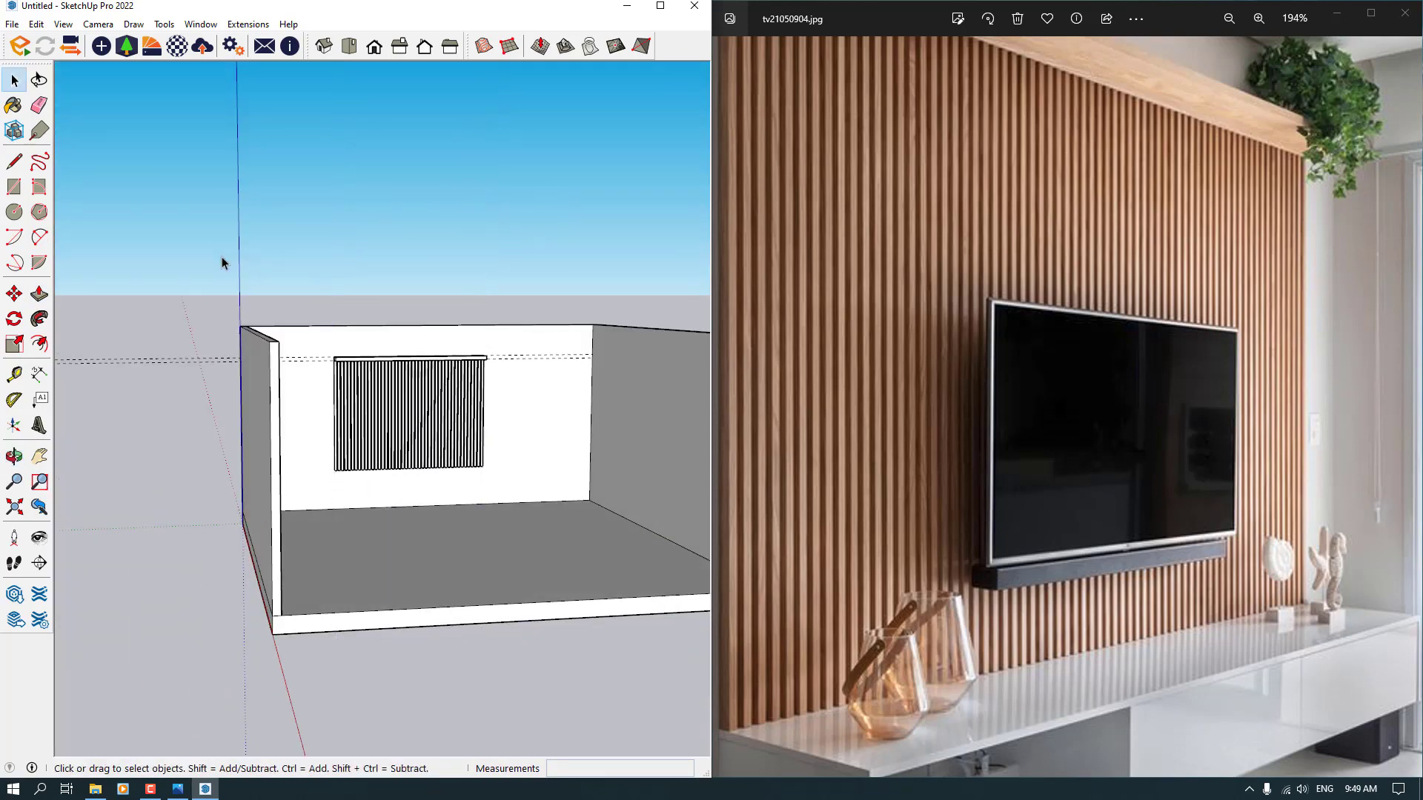
scroll(221, 256, down, 3)
scroll(362, 373, up, 5)
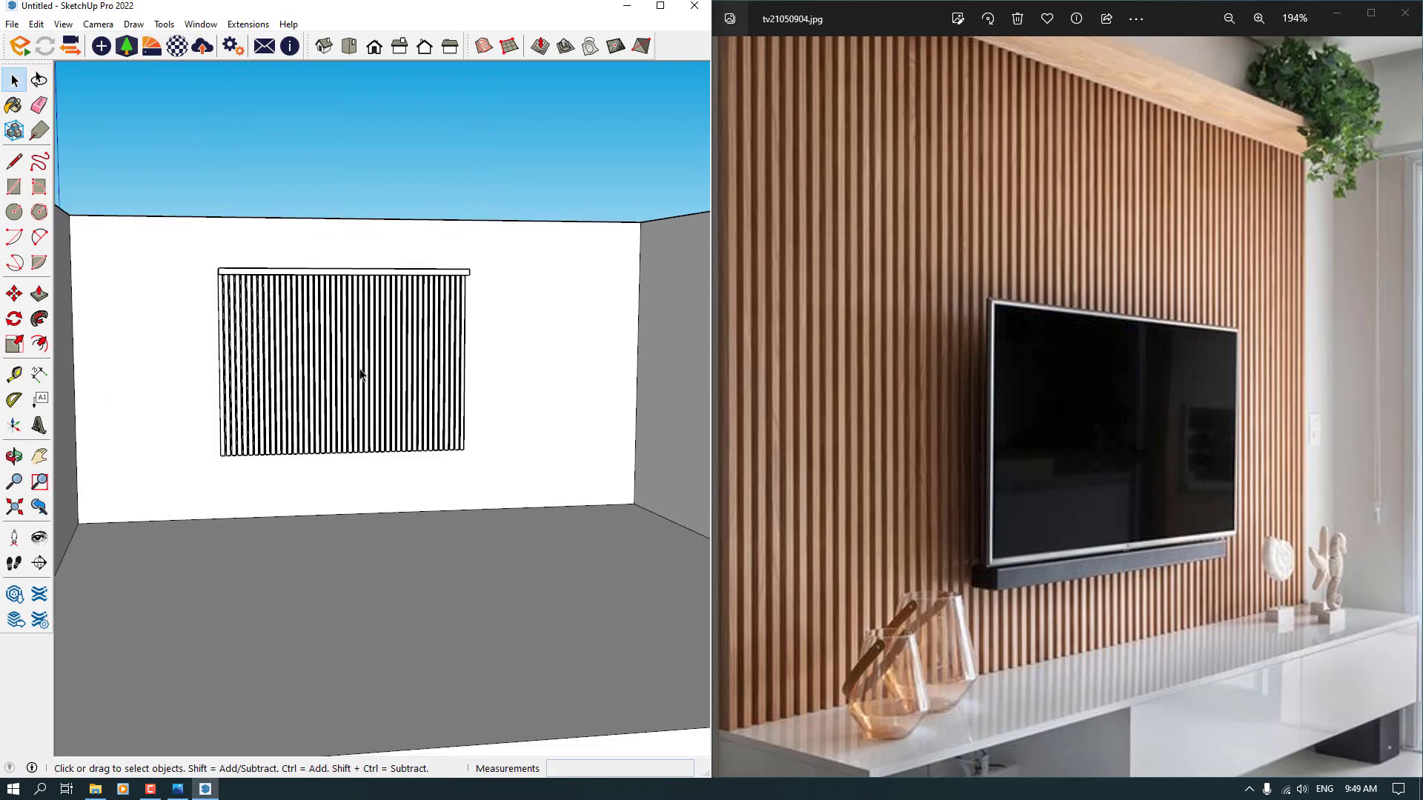
scroll(1134, 453, down, 3)
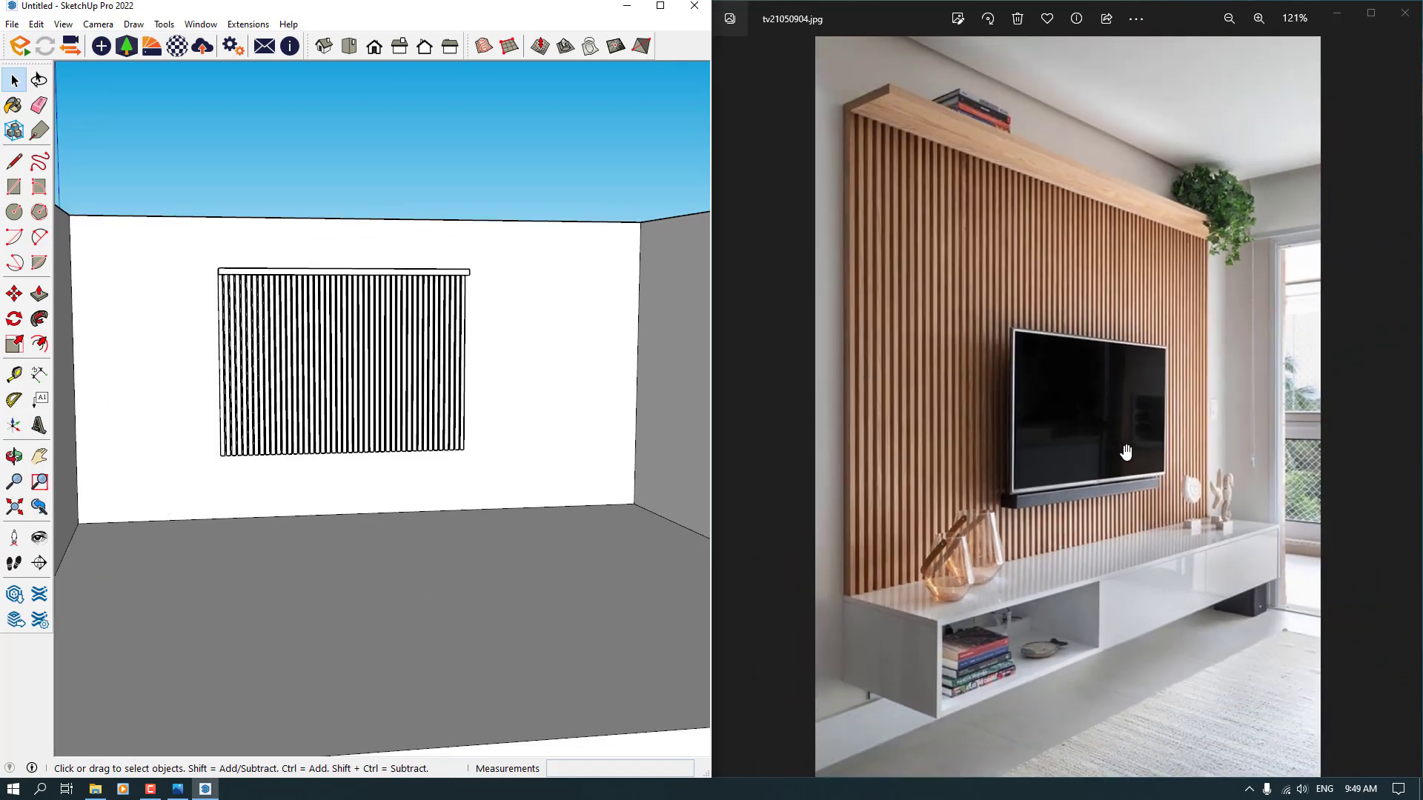
scroll(1105, 593, up, 3)
mouse_move(362, 526)
middle_down()
mouse_move(448, 630)
mouse_move(393, 558)
middle_up()
scroll(946, 443, up, 4)
scroll(946, 444, down, 3)
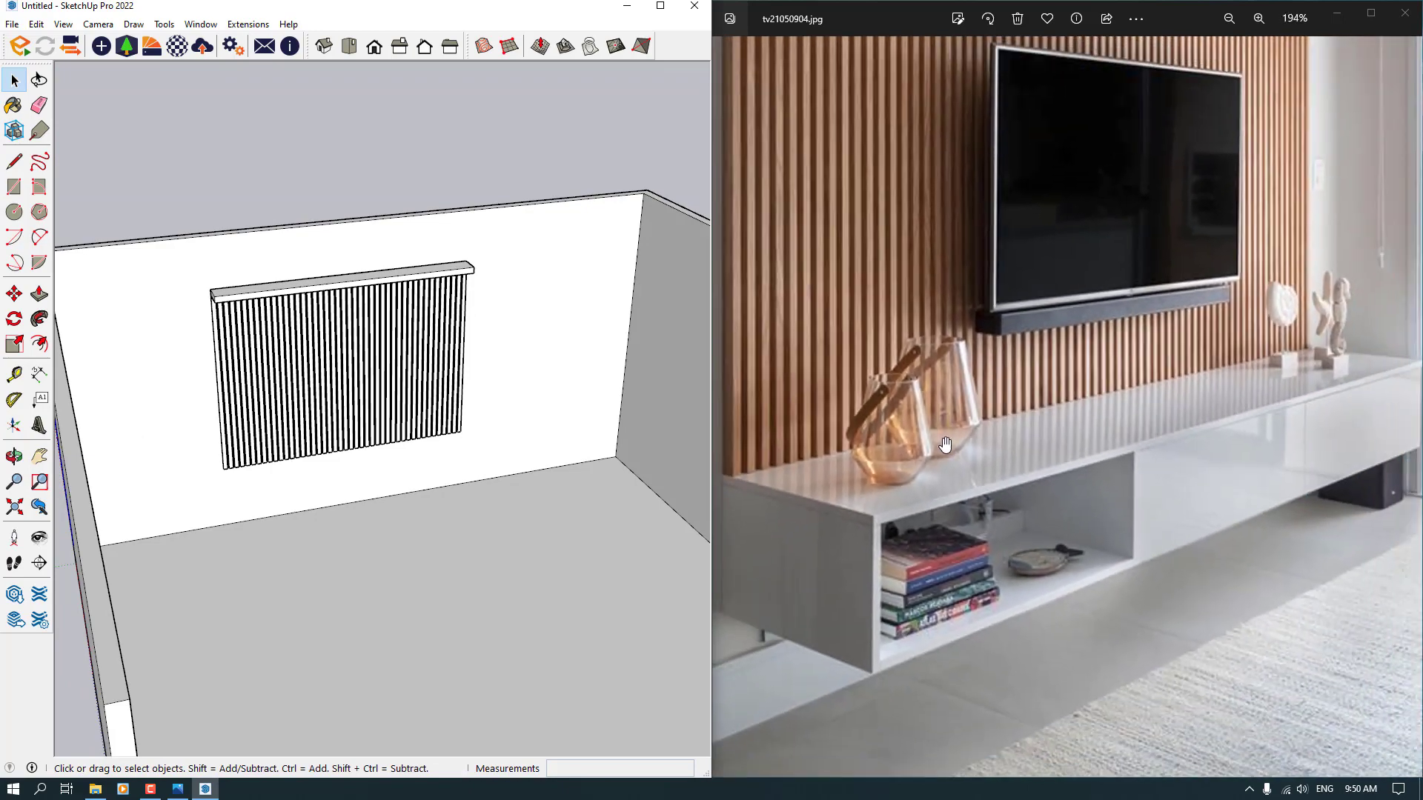
scroll(911, 599, down, 2)
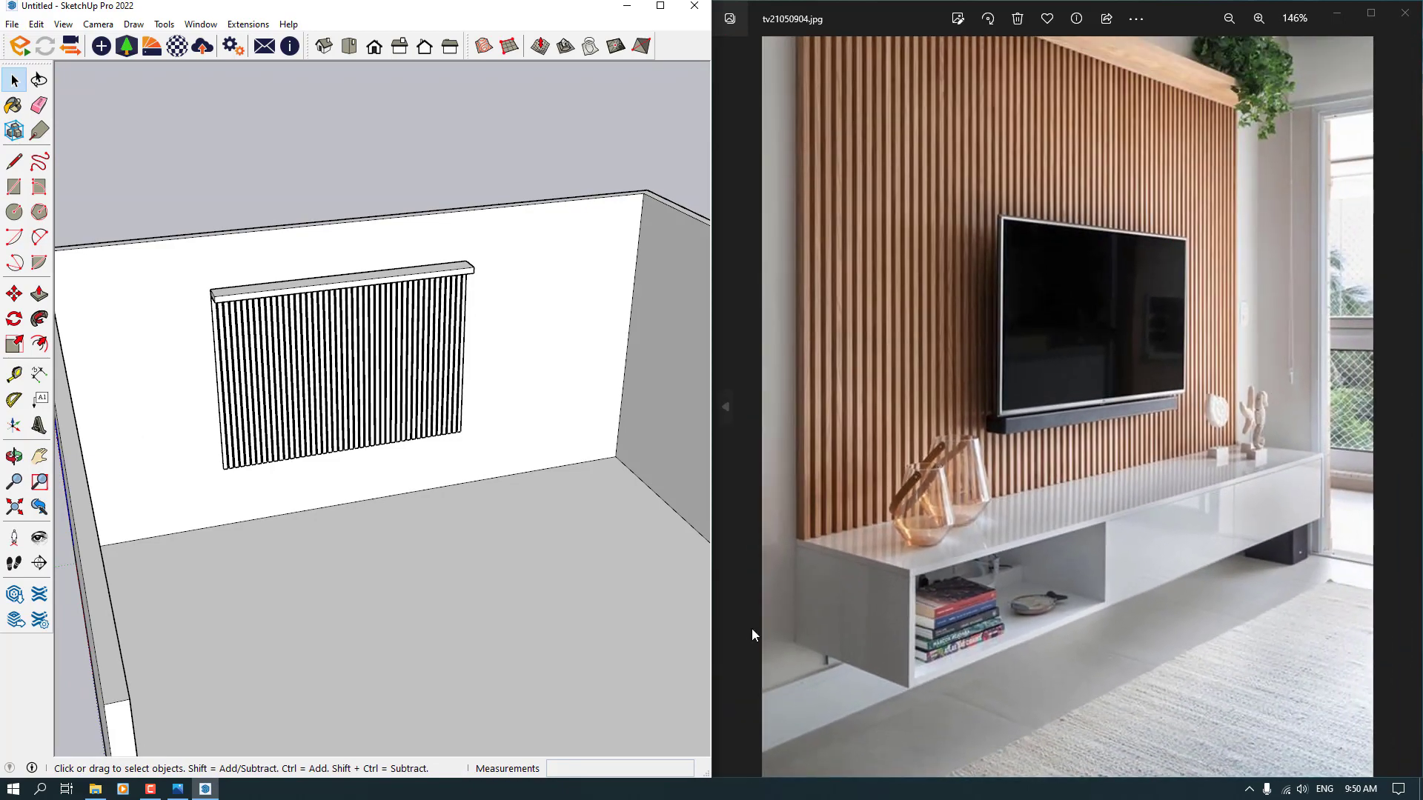
scroll(892, 675, up, 3)
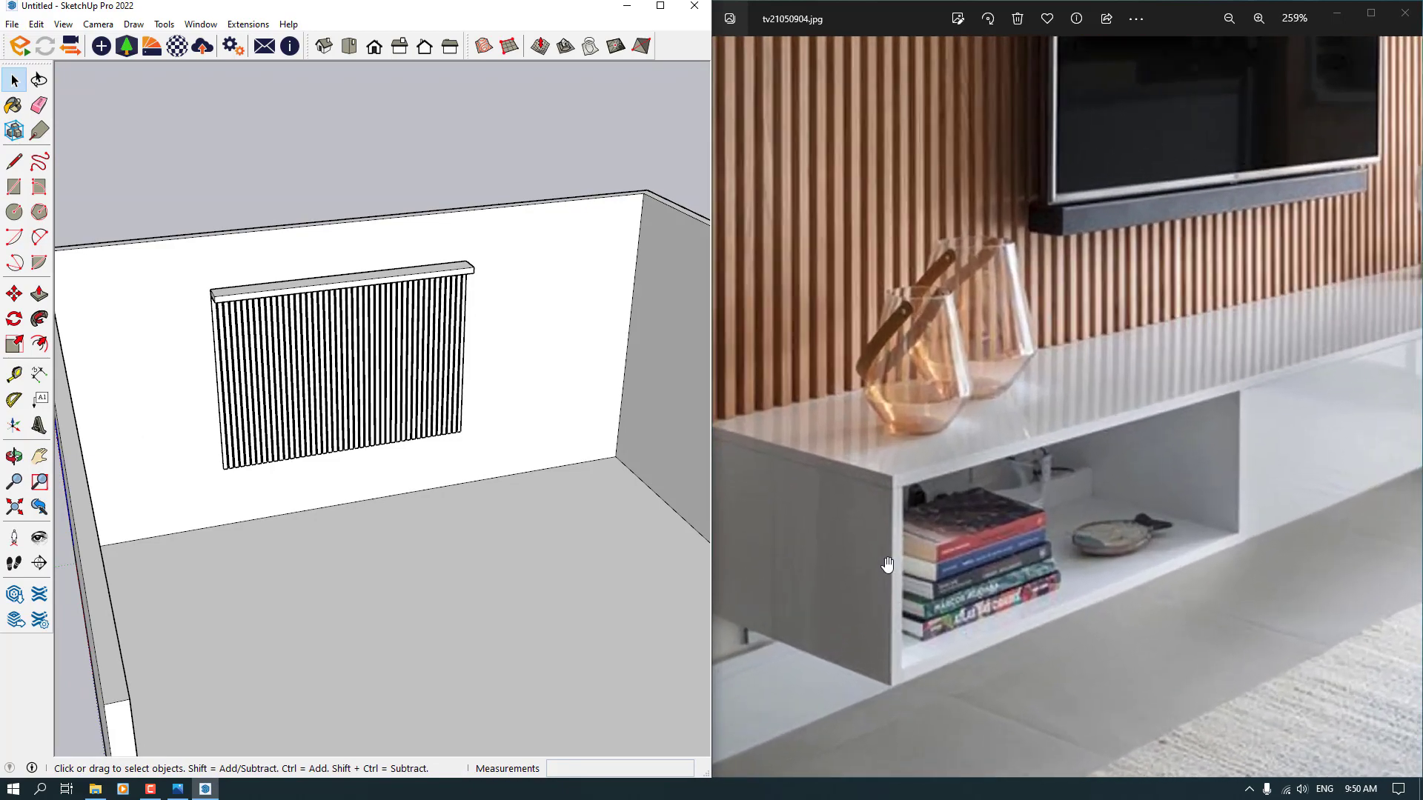
scroll(895, 680, down, 3)
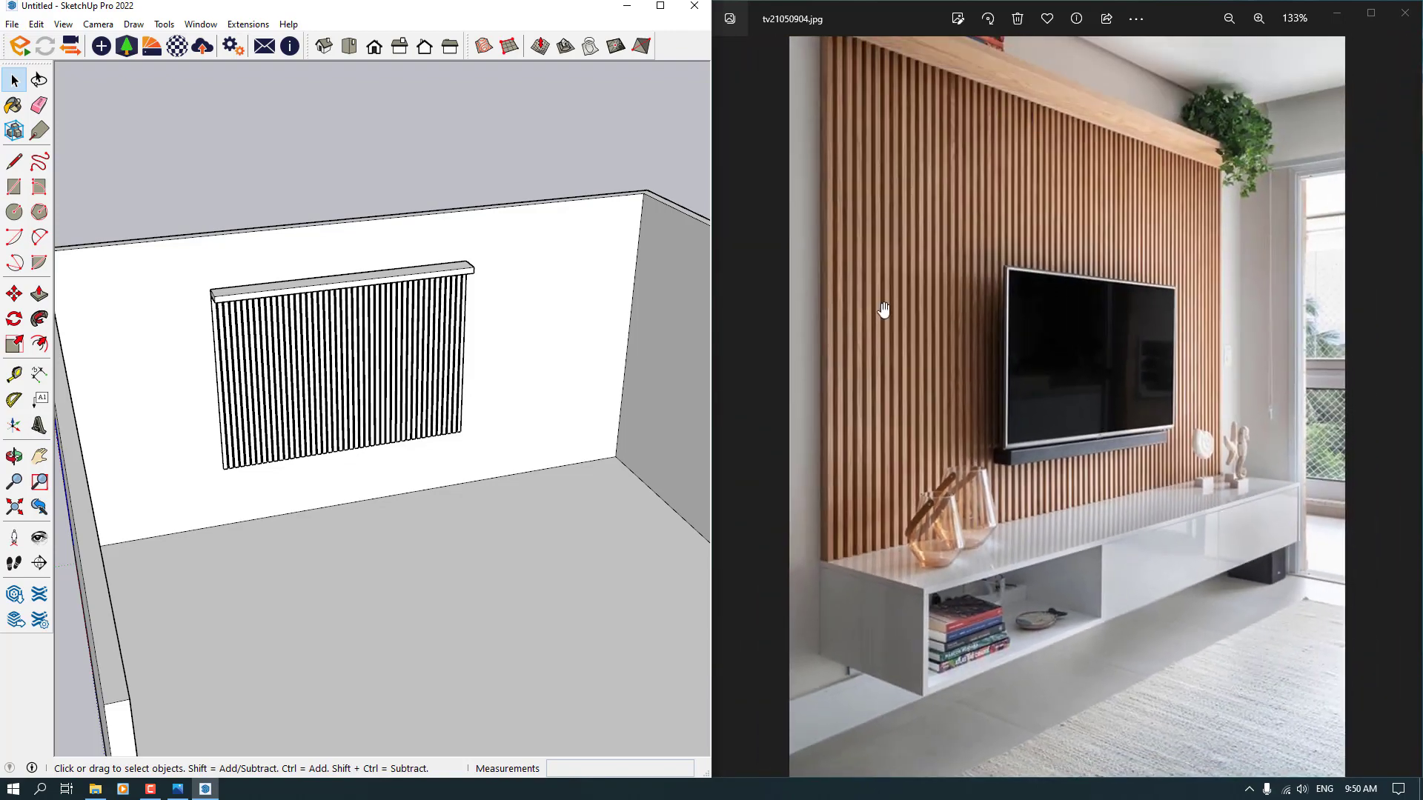
- Draw a 250 by 30 cm rectangle on the back wall just below the slats for the floating cabinet
scroll(178, 406, up, 3)
key(r)
scroll(259, 571, up, 2)
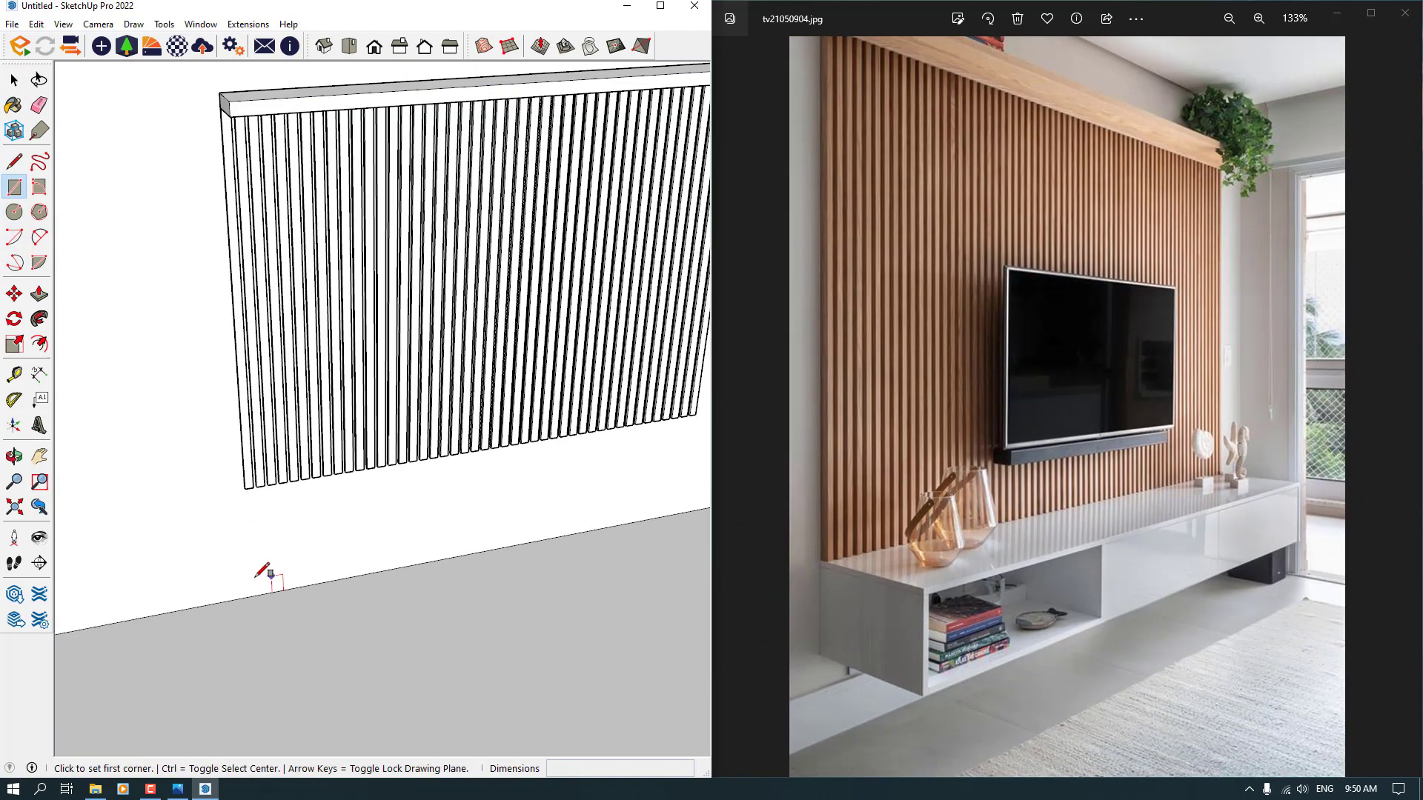
click(251, 592)
scroll(239, 576, down, 3)
scroll(581, 476, up, 1)
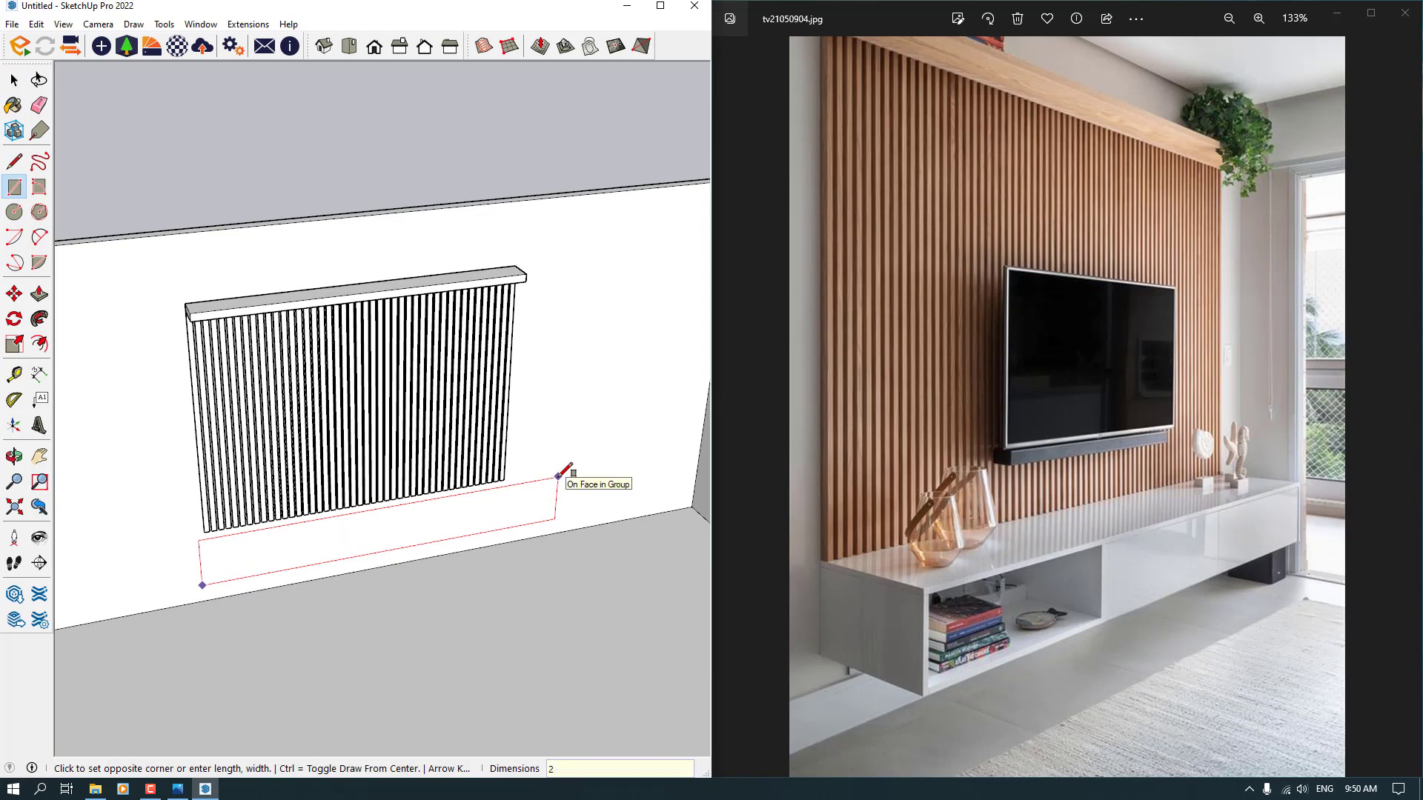
text(250,30)
key(Return)
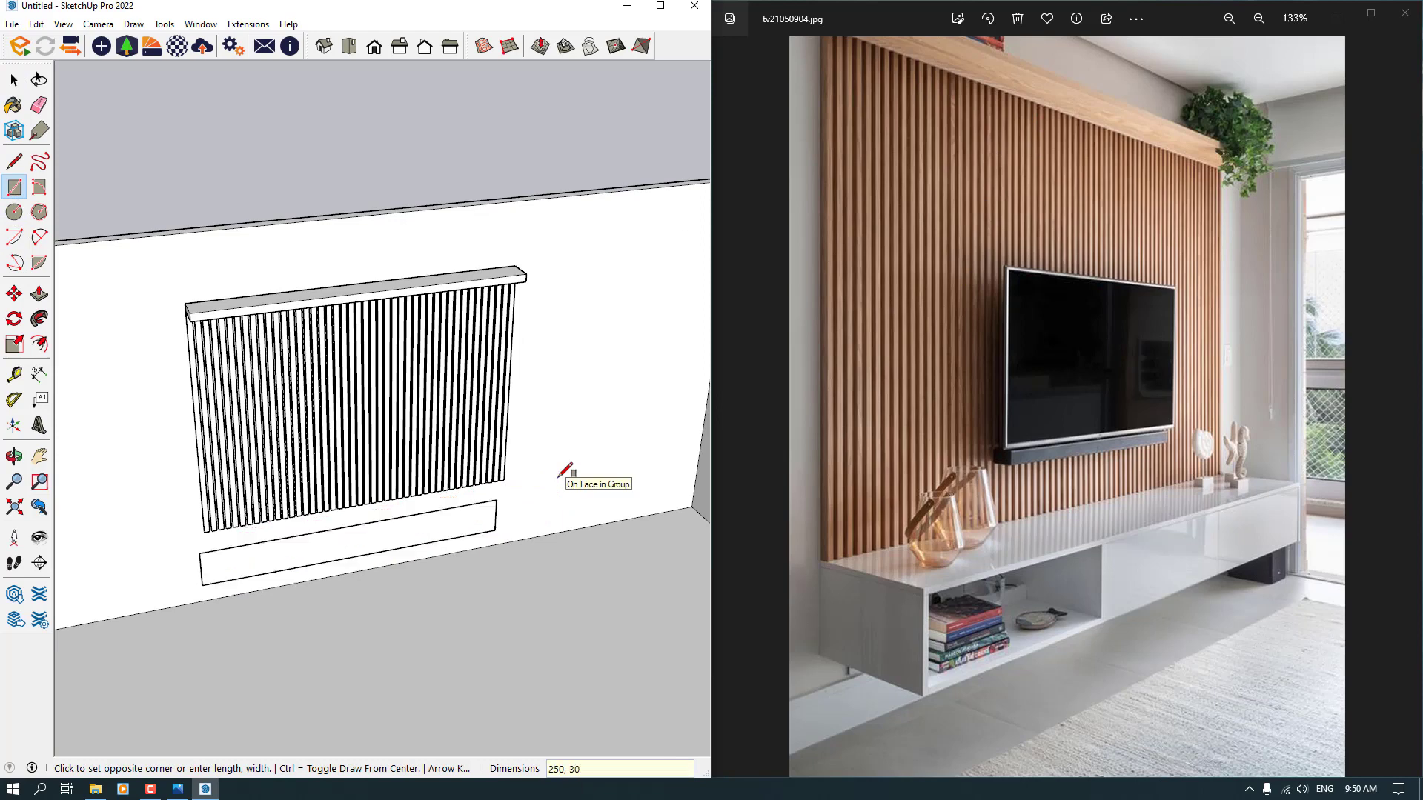
key(space)
- Push/Pull the cabinet rectangle out from the wall into a box and raise its top face 6 cm
scroll(349, 528, up, 2)
key(p)
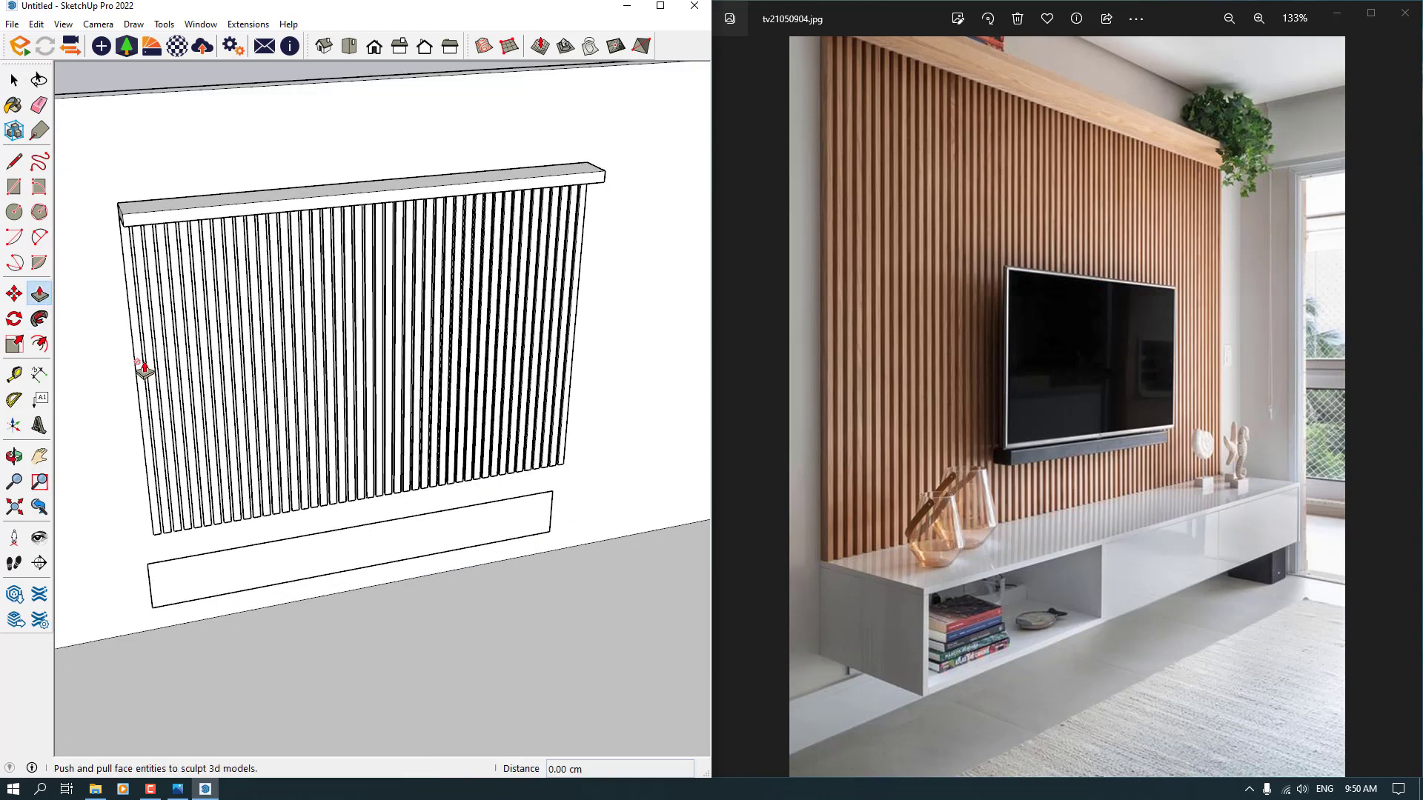
click(421, 526)
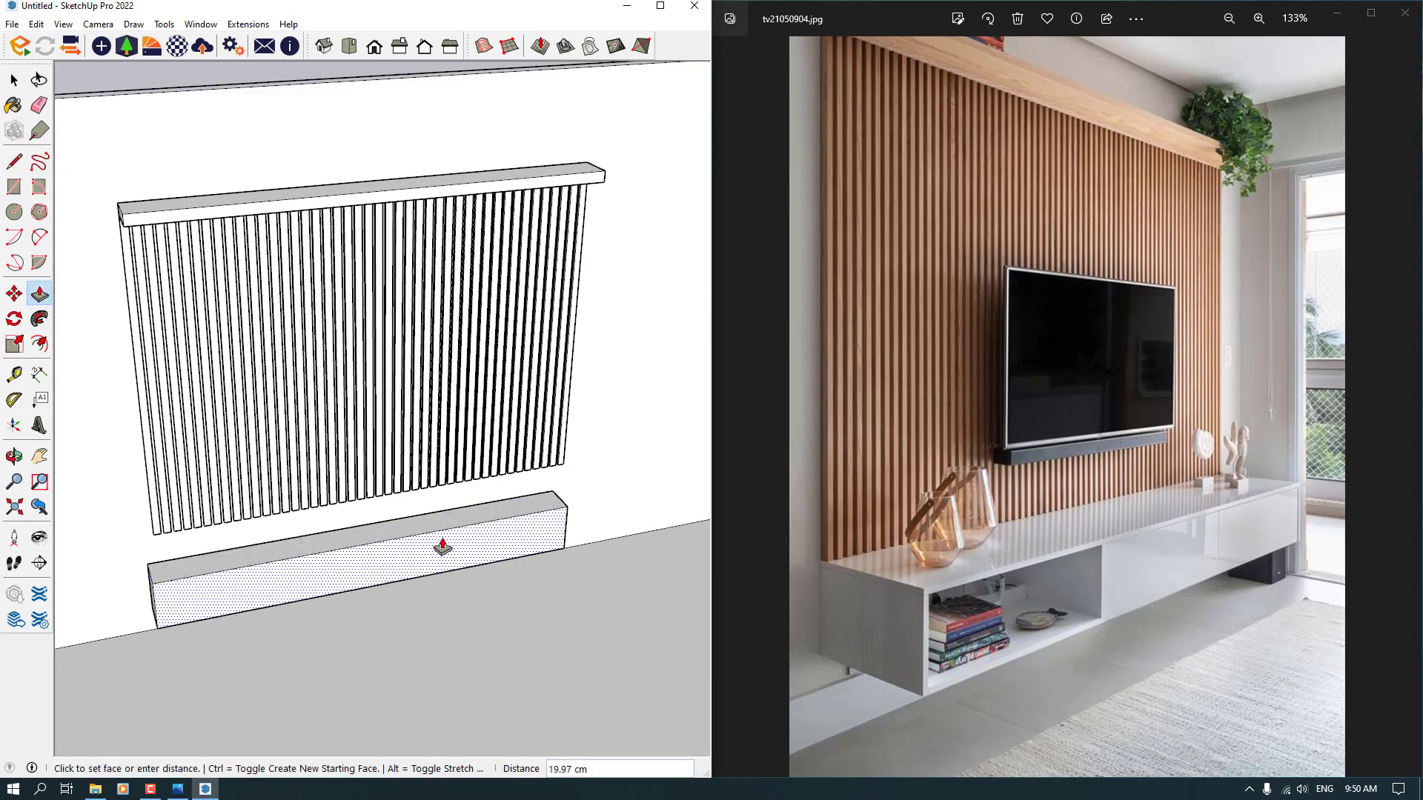
key(Return)
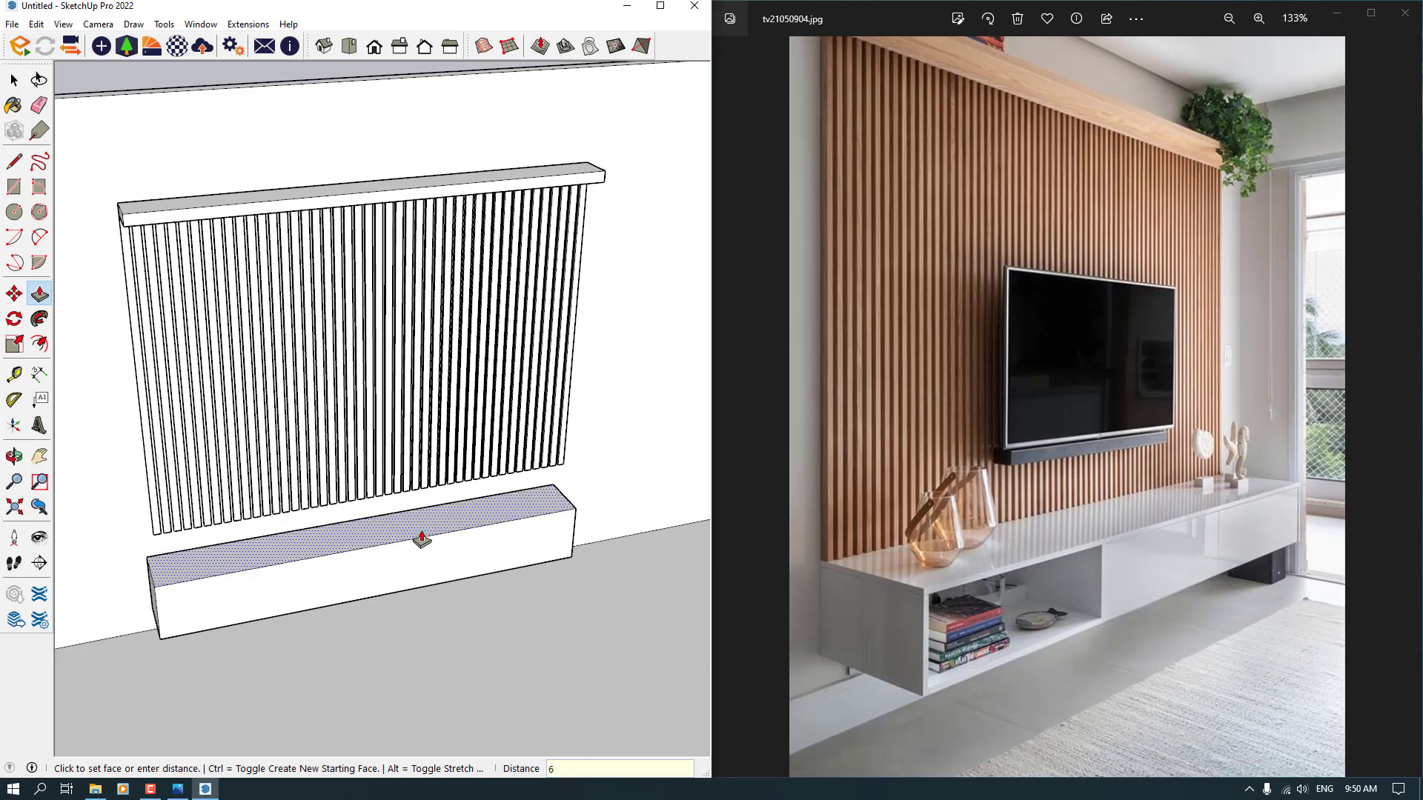
key(Return)
key(space)
- Select the whole cabinet box and move it so its back top corner meets the bottom corner of the last slat
triple_click(422, 539)
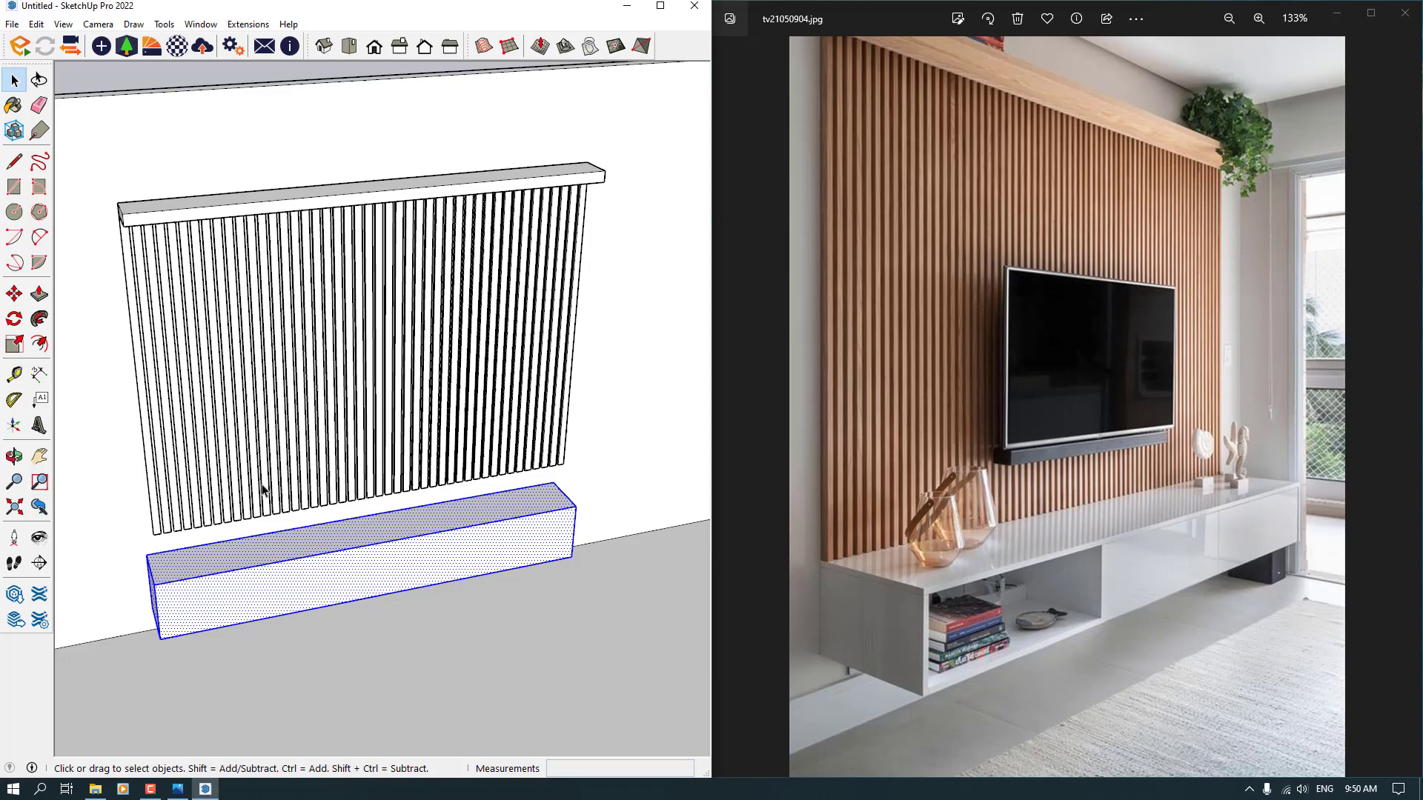
click(14, 294)
scroll(424, 510, up, 5)
middle_drag(495, 568, 388, 580)
click(412, 585)
click(445, 512)
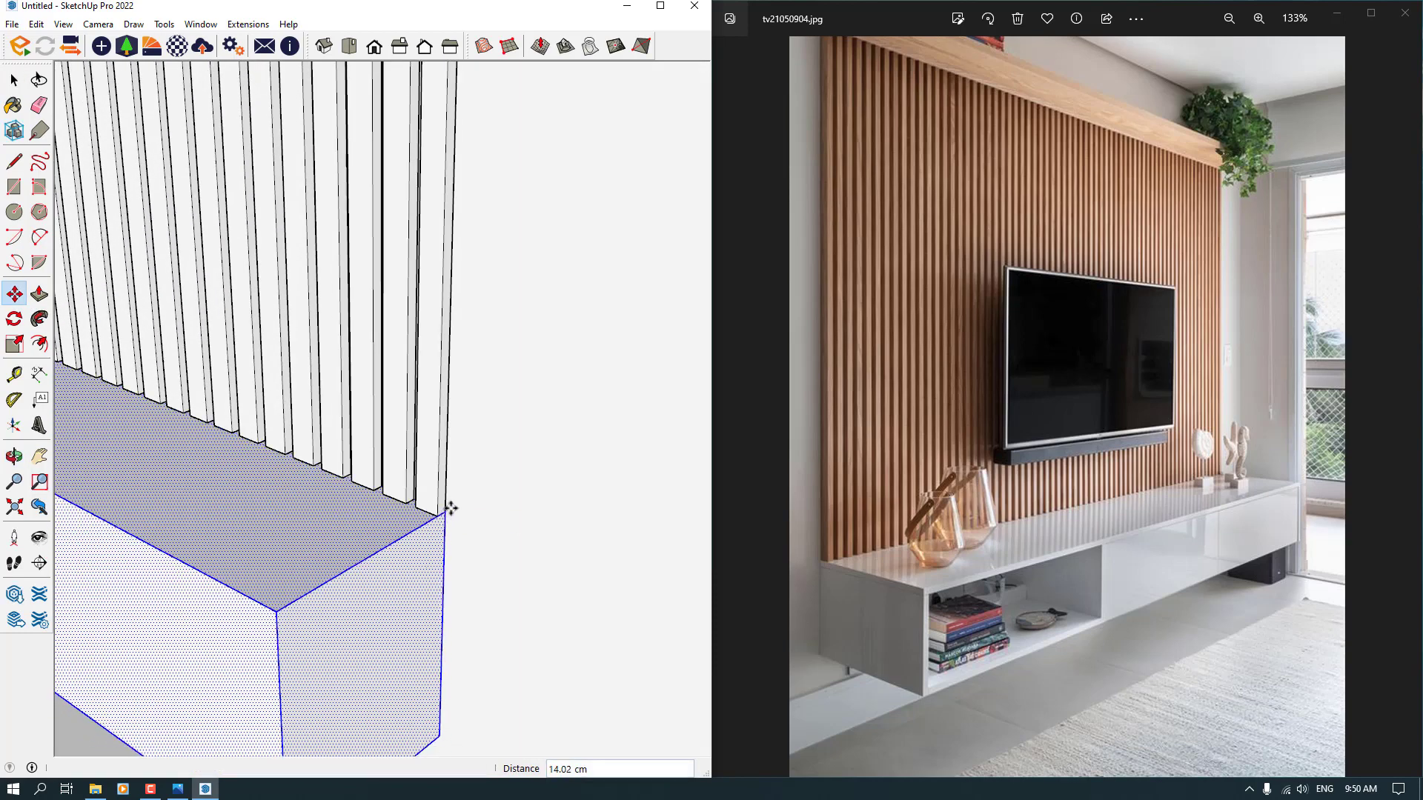
middle_drag(449, 505, 321, 319)
scroll(606, 482, down, 8)
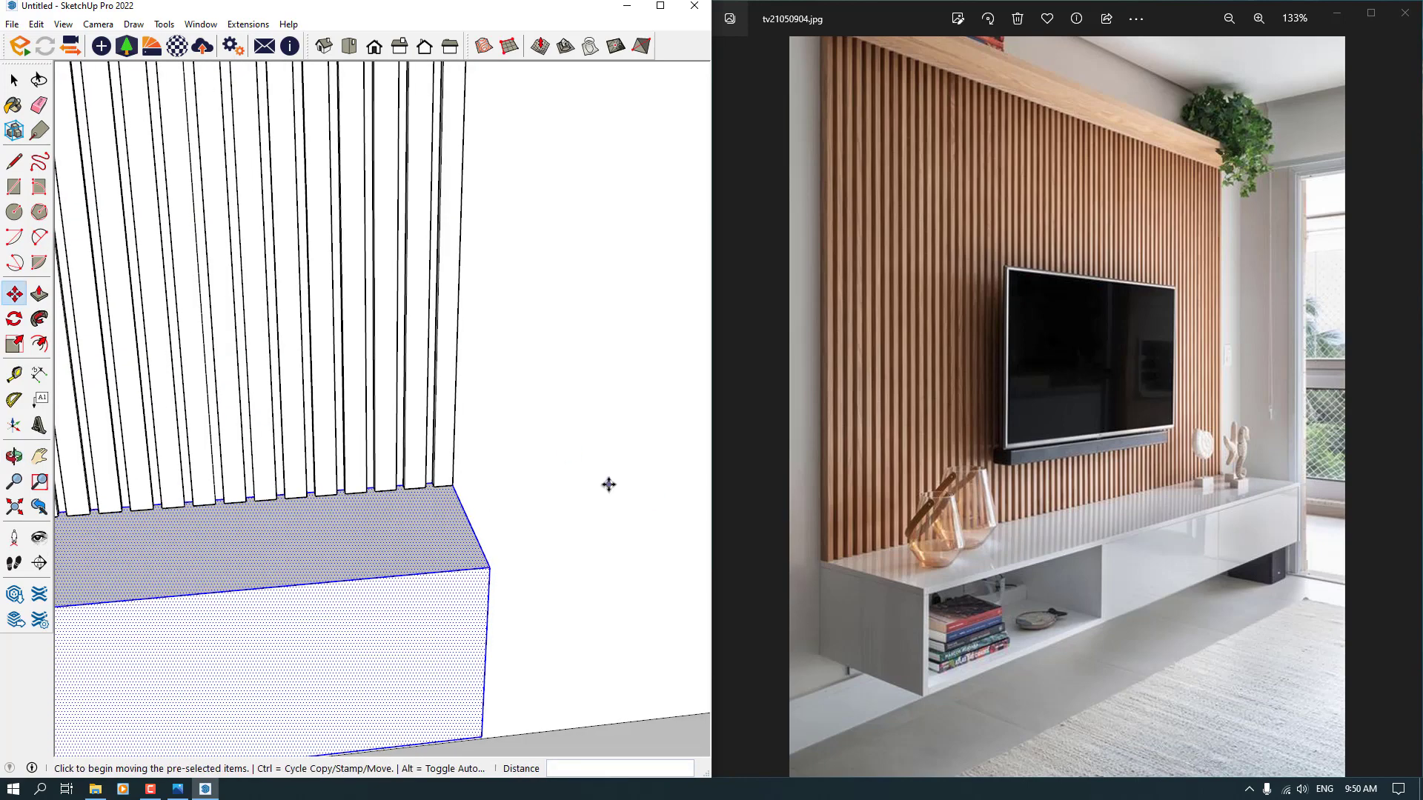
scroll(620, 515, up, 2)
key(space)
- Offset the outline of the cabinet's front face inward to form a thin frame, following the photo
scroll(474, 537, up, 10)
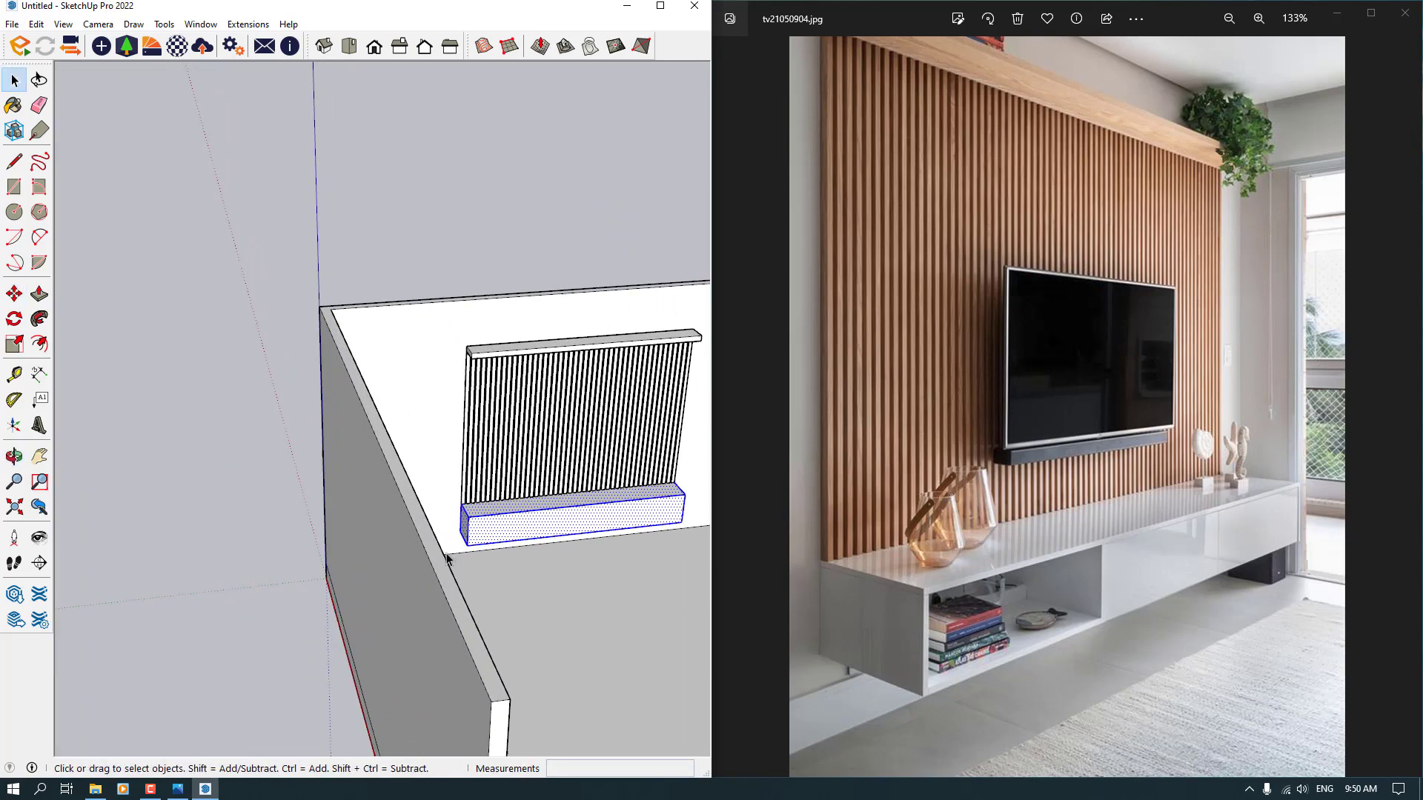
scroll(380, 541, up, 1)
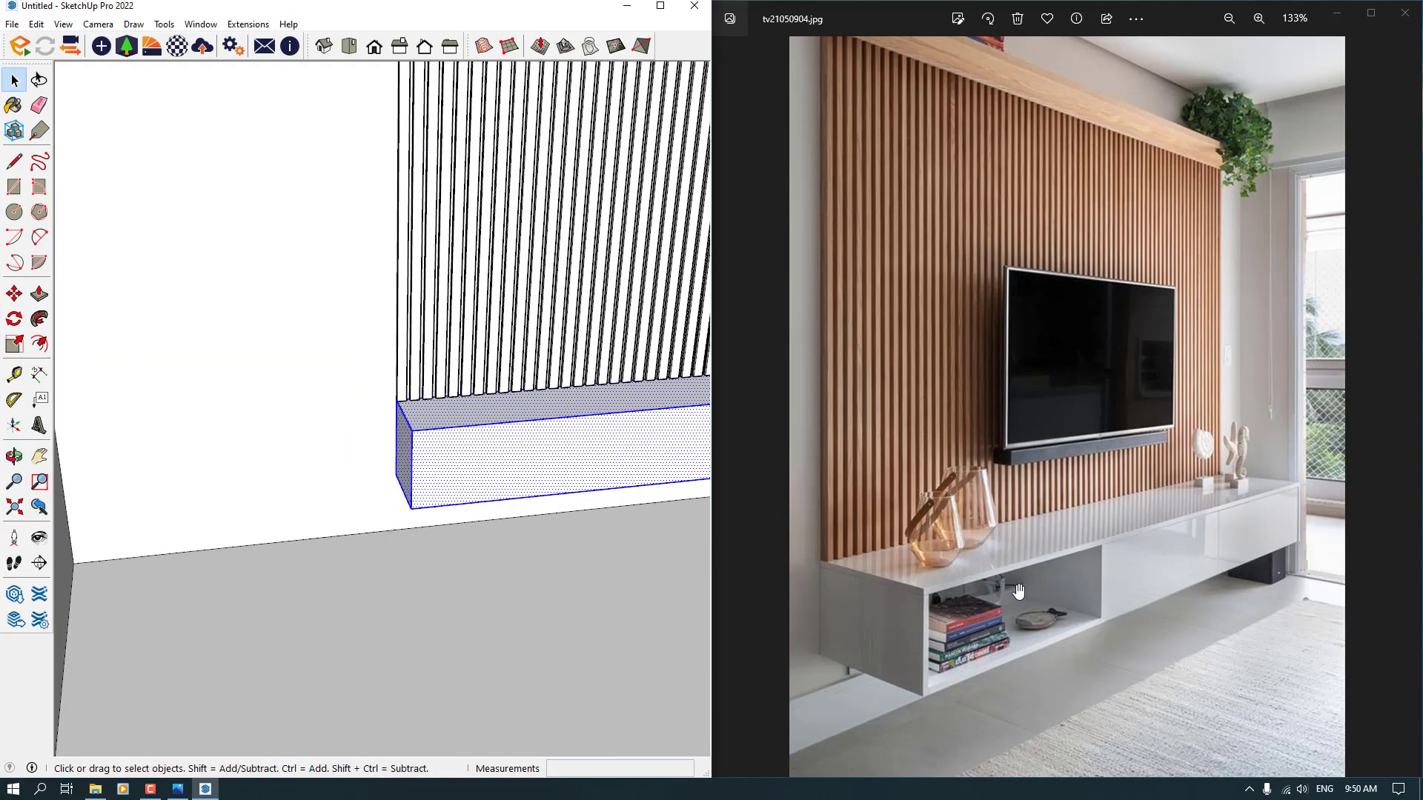
scroll(945, 617, up, 10)
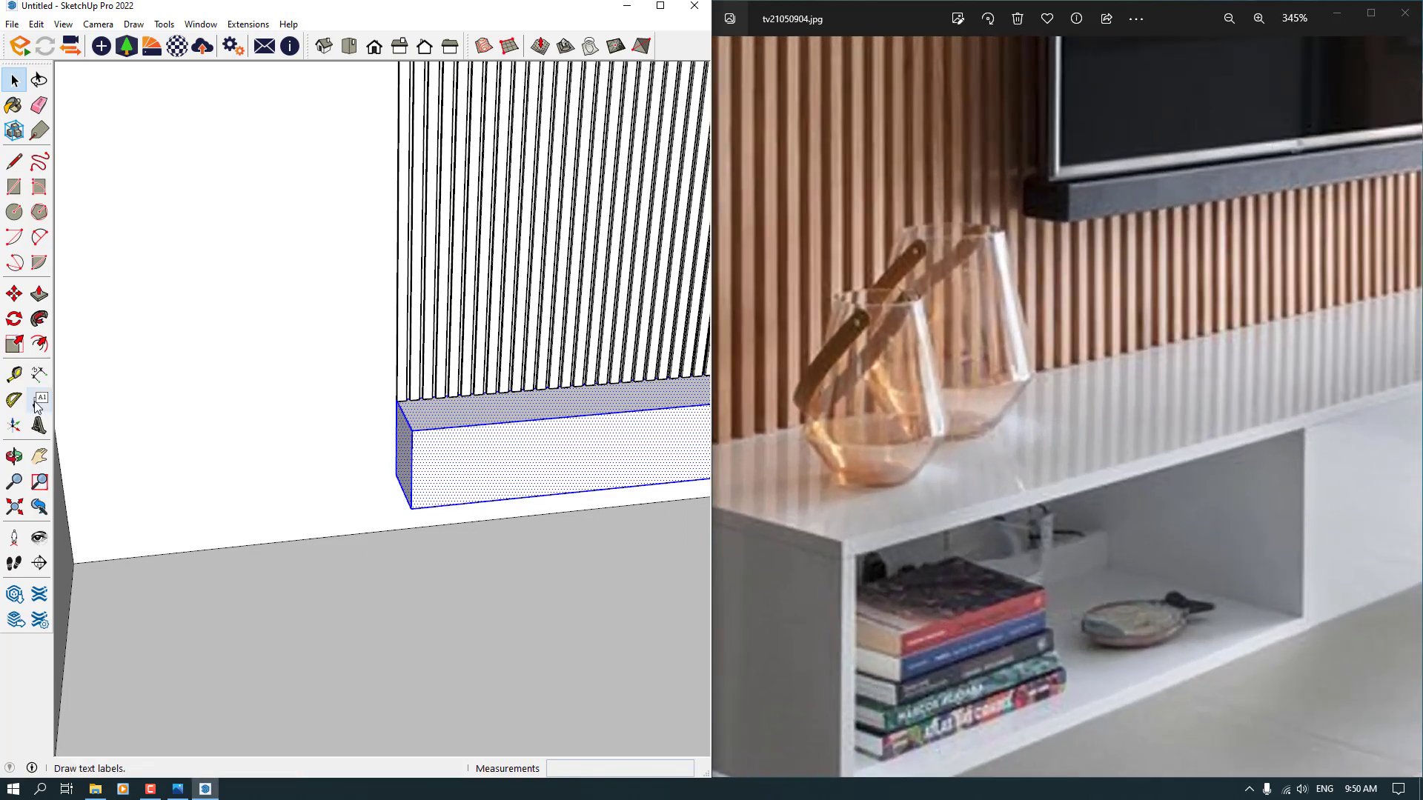
click(40, 343)
scroll(365, 486, up, 2)
click(456, 466)
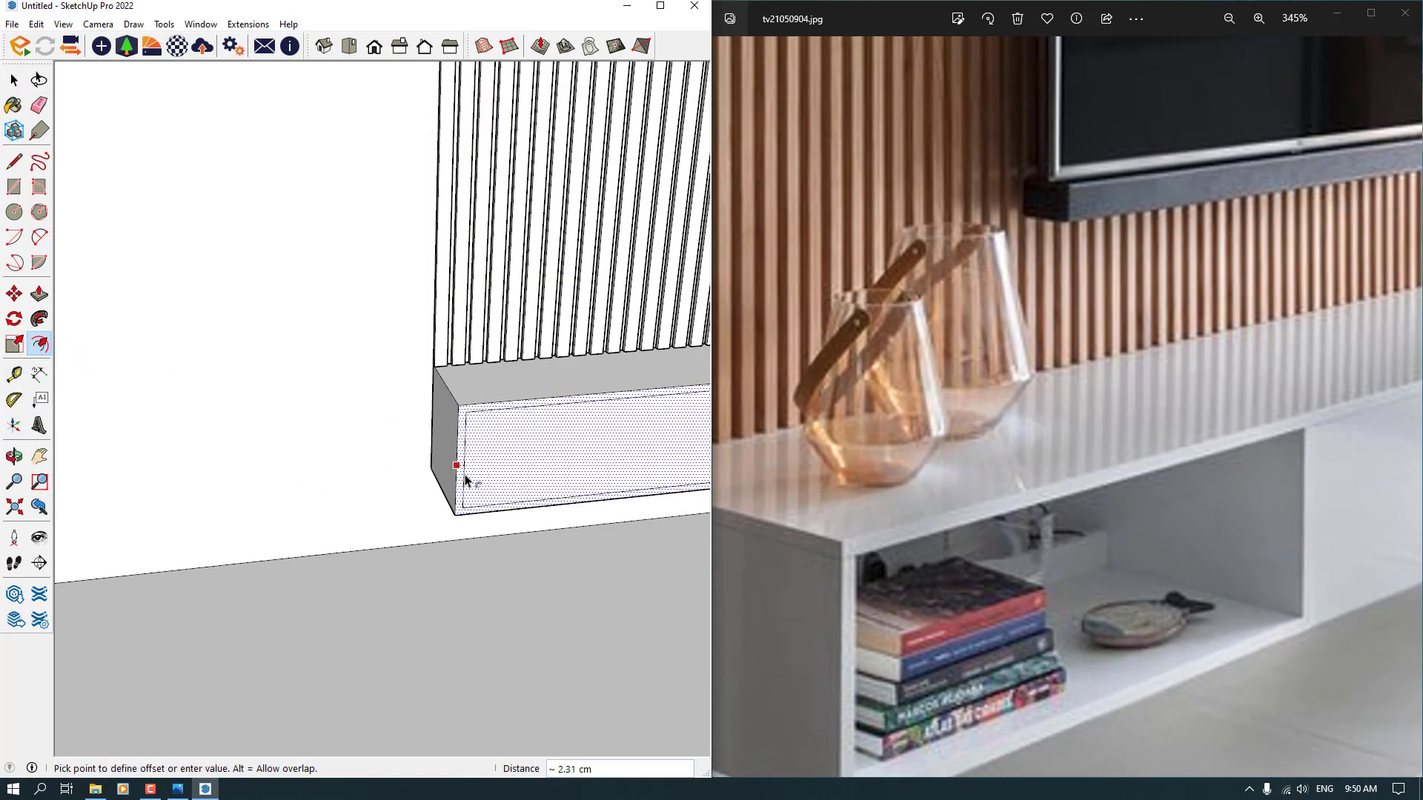
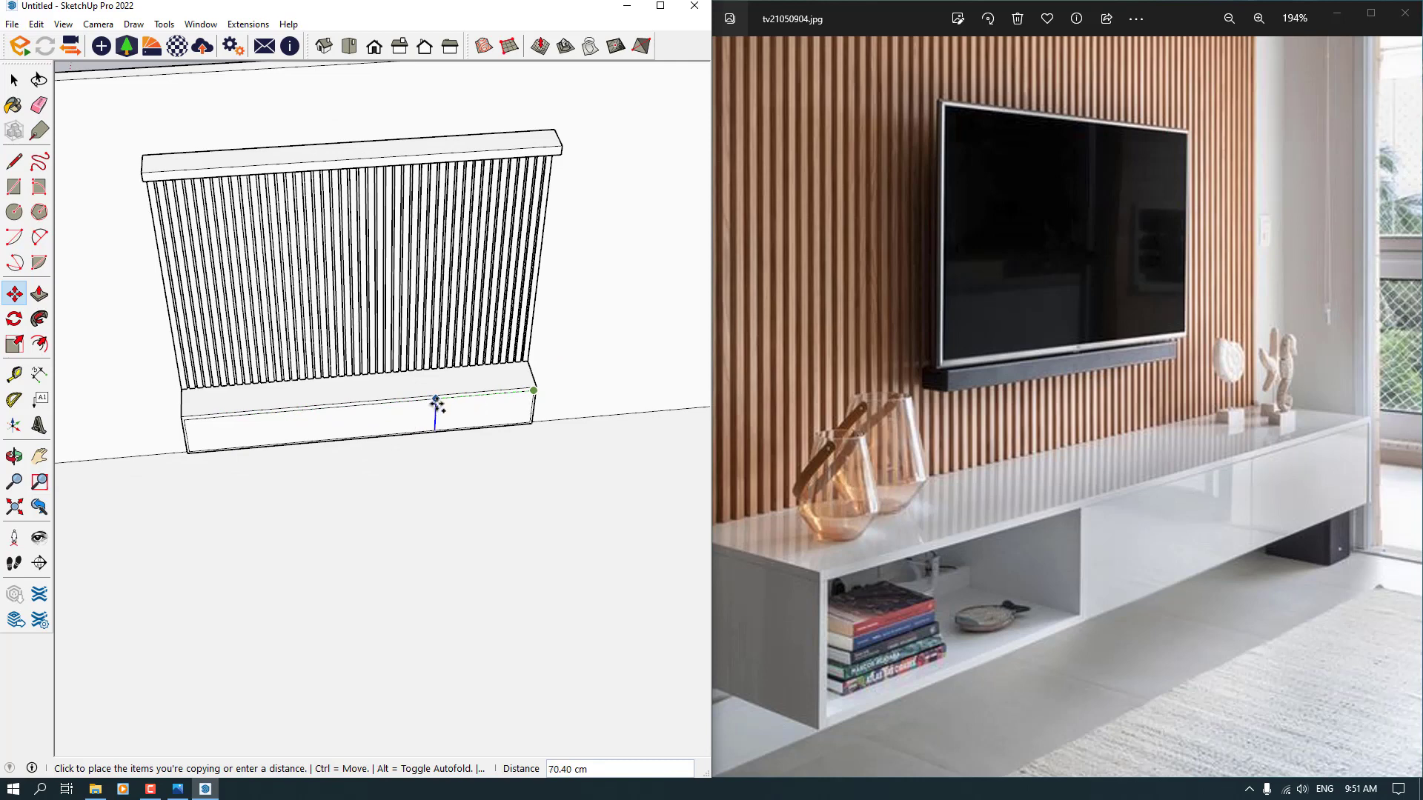
- Copy the right inner edge of the cabinet front twice at 66 cm spacing to make two vertical dividing lines
text(6)
key(Return)
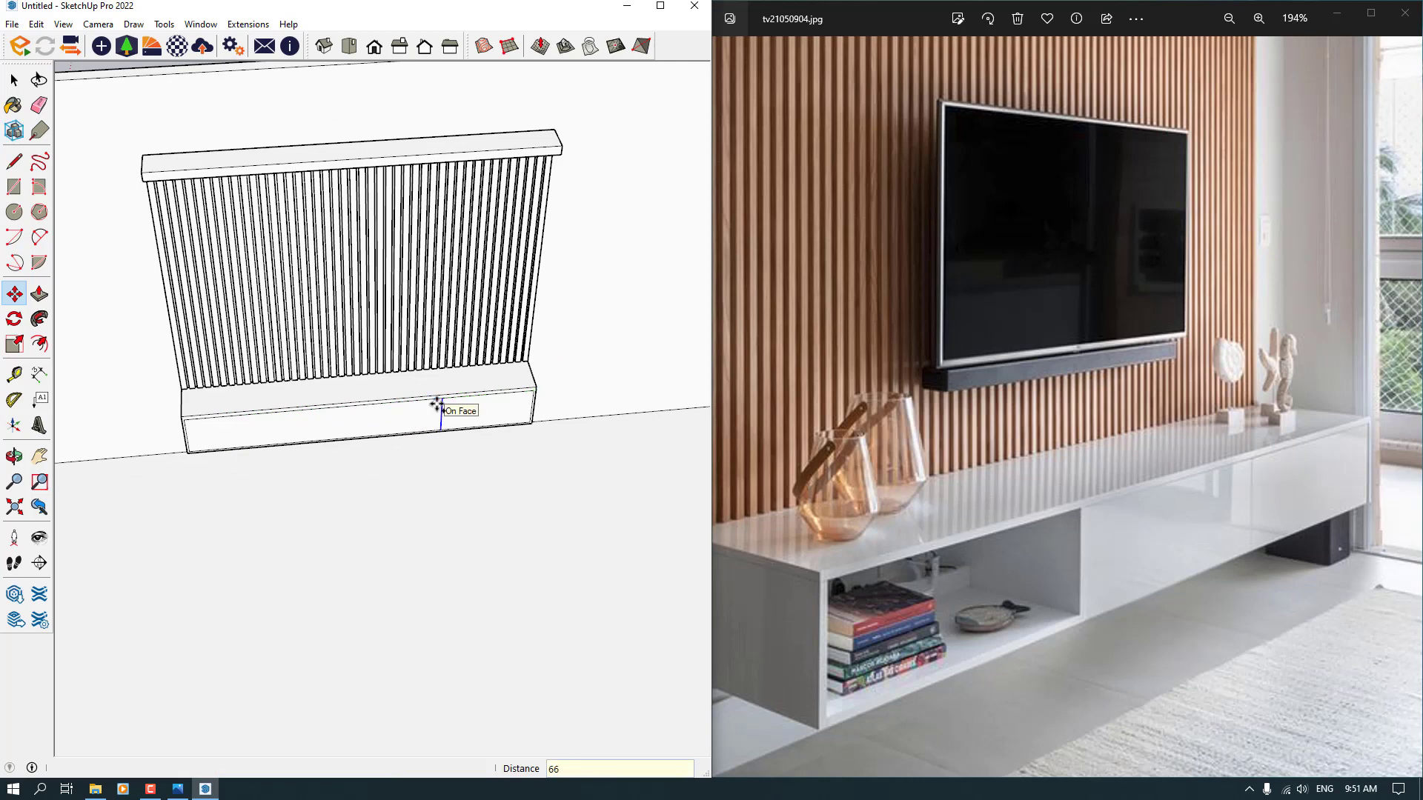
key(space)
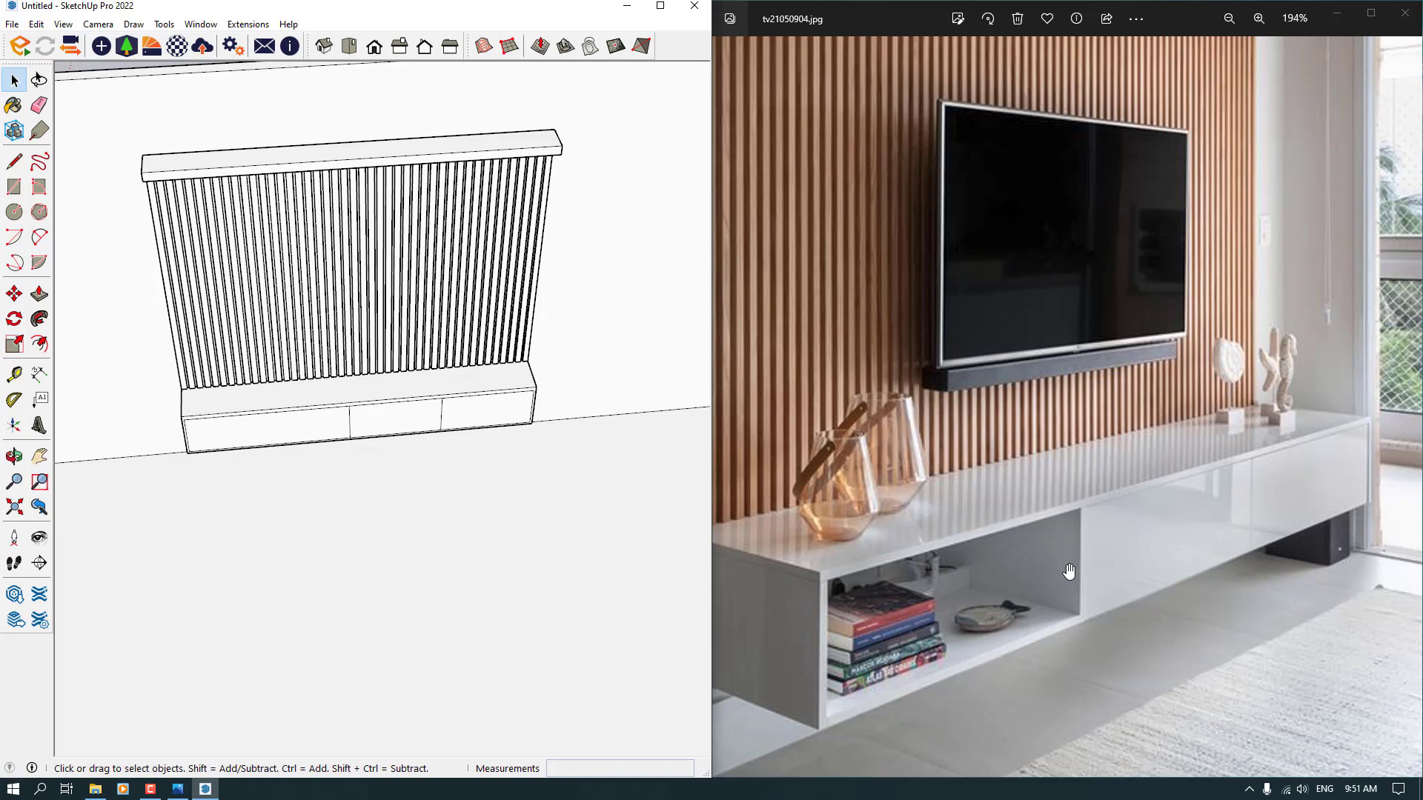
- Select both vertical dividing lines on the cabinet front and move them 26 cm to the left along the green axis
scroll(225, 449, up, 5)
middle_drag(501, 450, 331, 368)
scroll(330, 368, down, 2)
scroll(426, 390, up, 2)
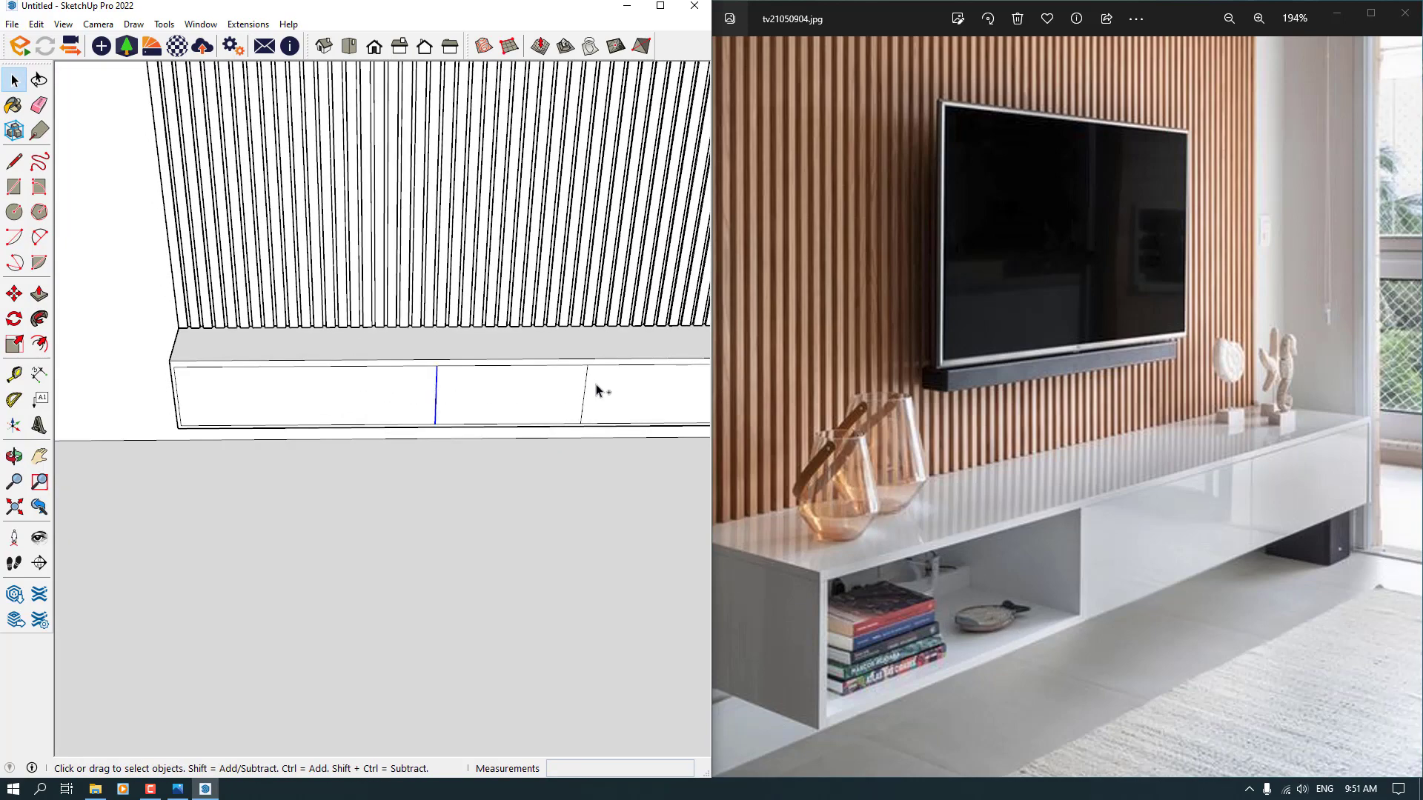
click(14, 294)
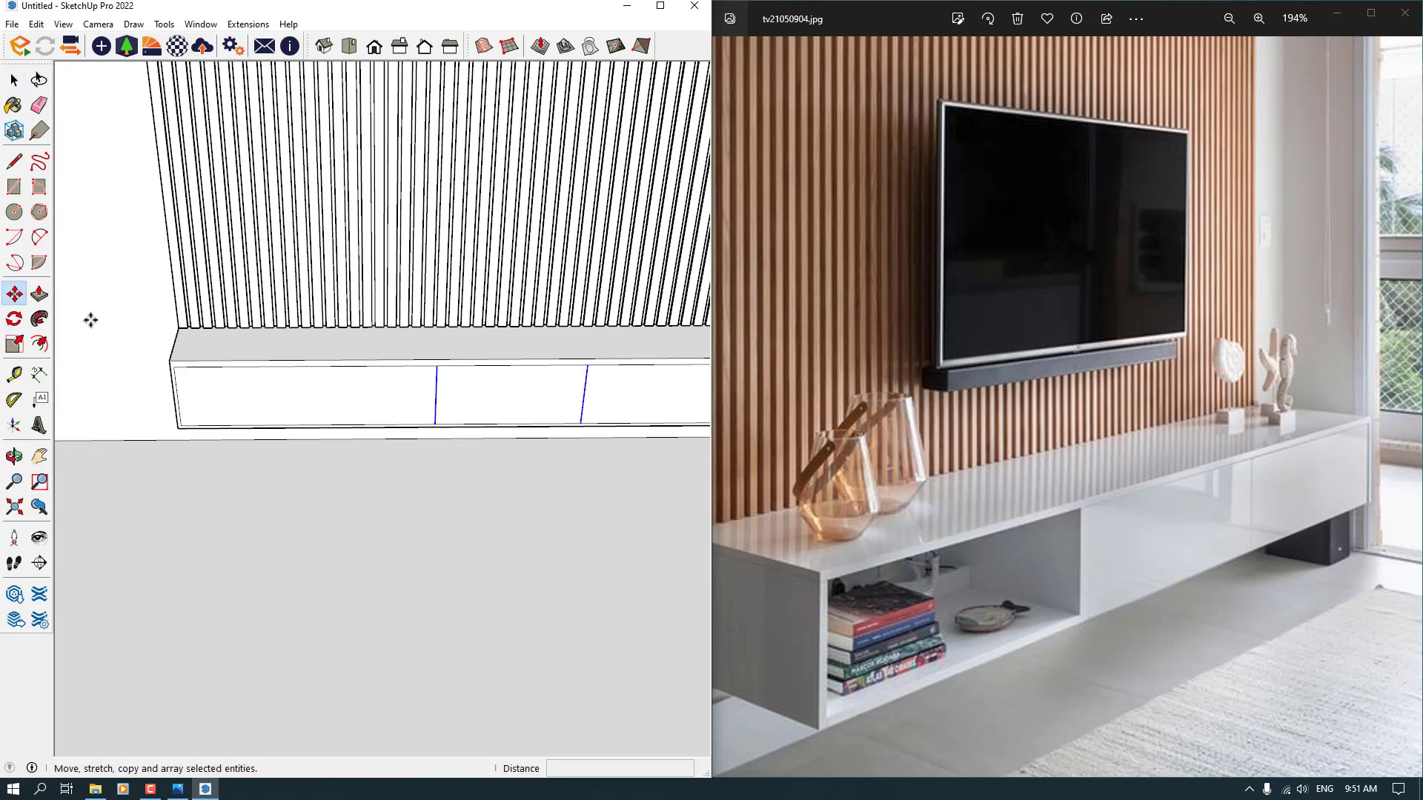
click(586, 369)
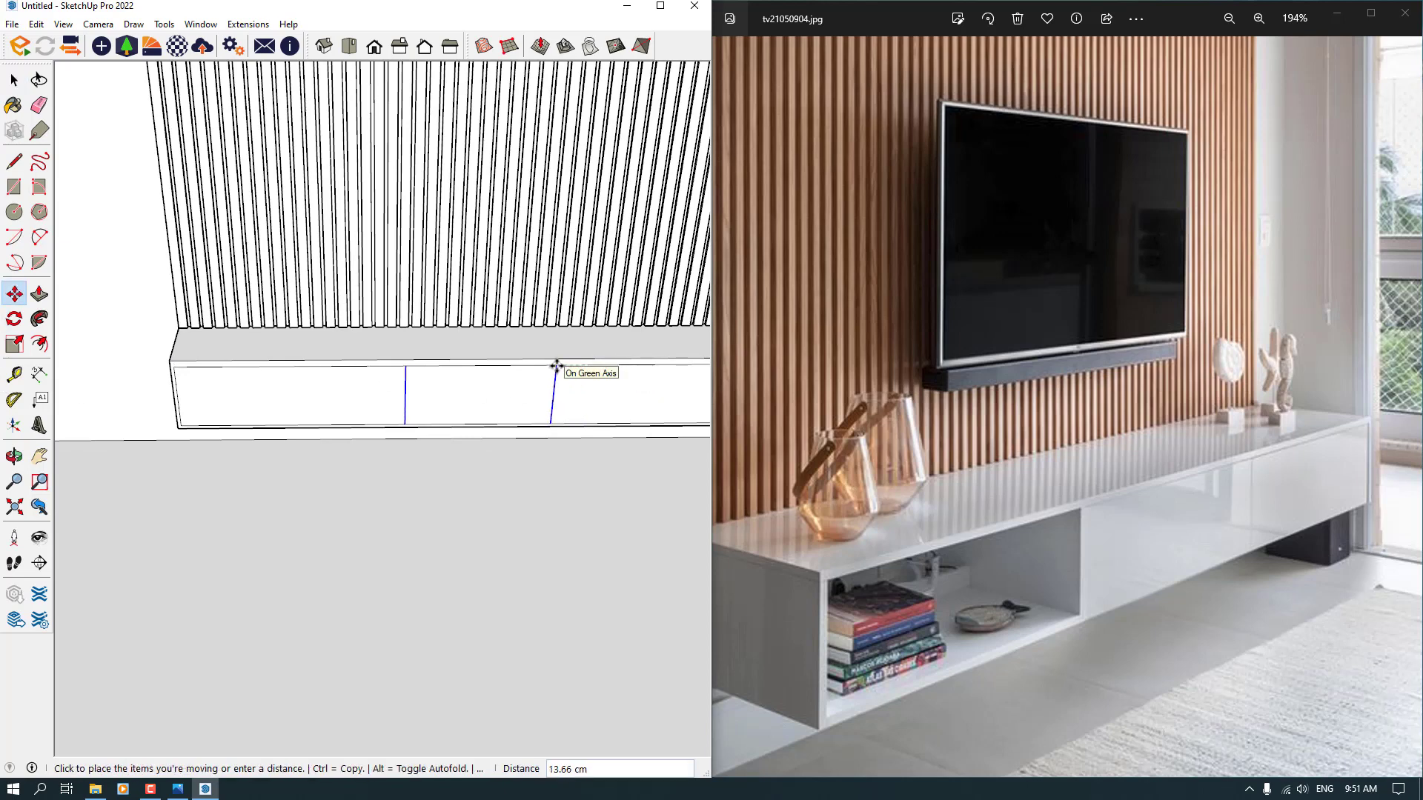
text(26)
key(Return)
key(space)
scroll(523, 377, down, 2)
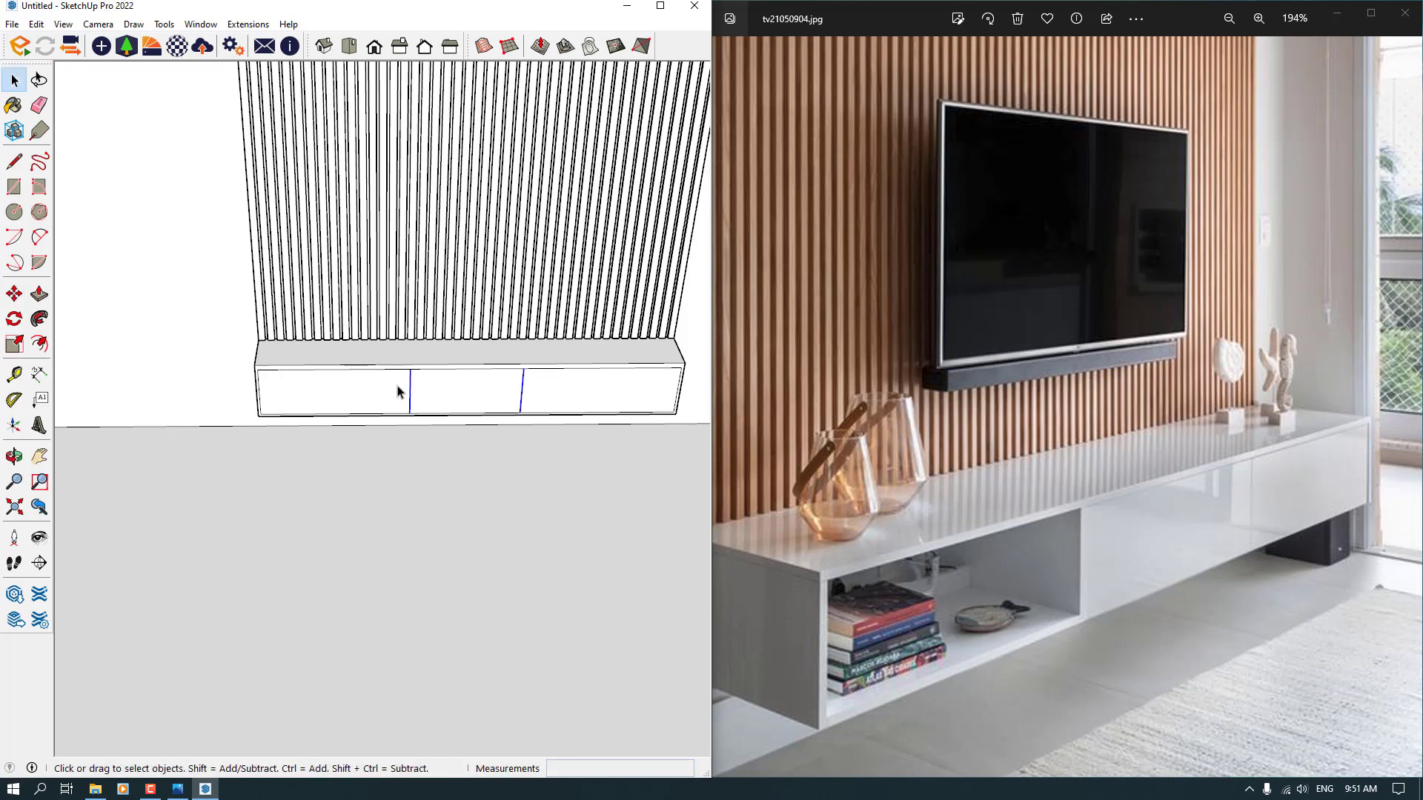
- Move only the left dividing line a further 26 cm to the left along the cabinet front
key(m)
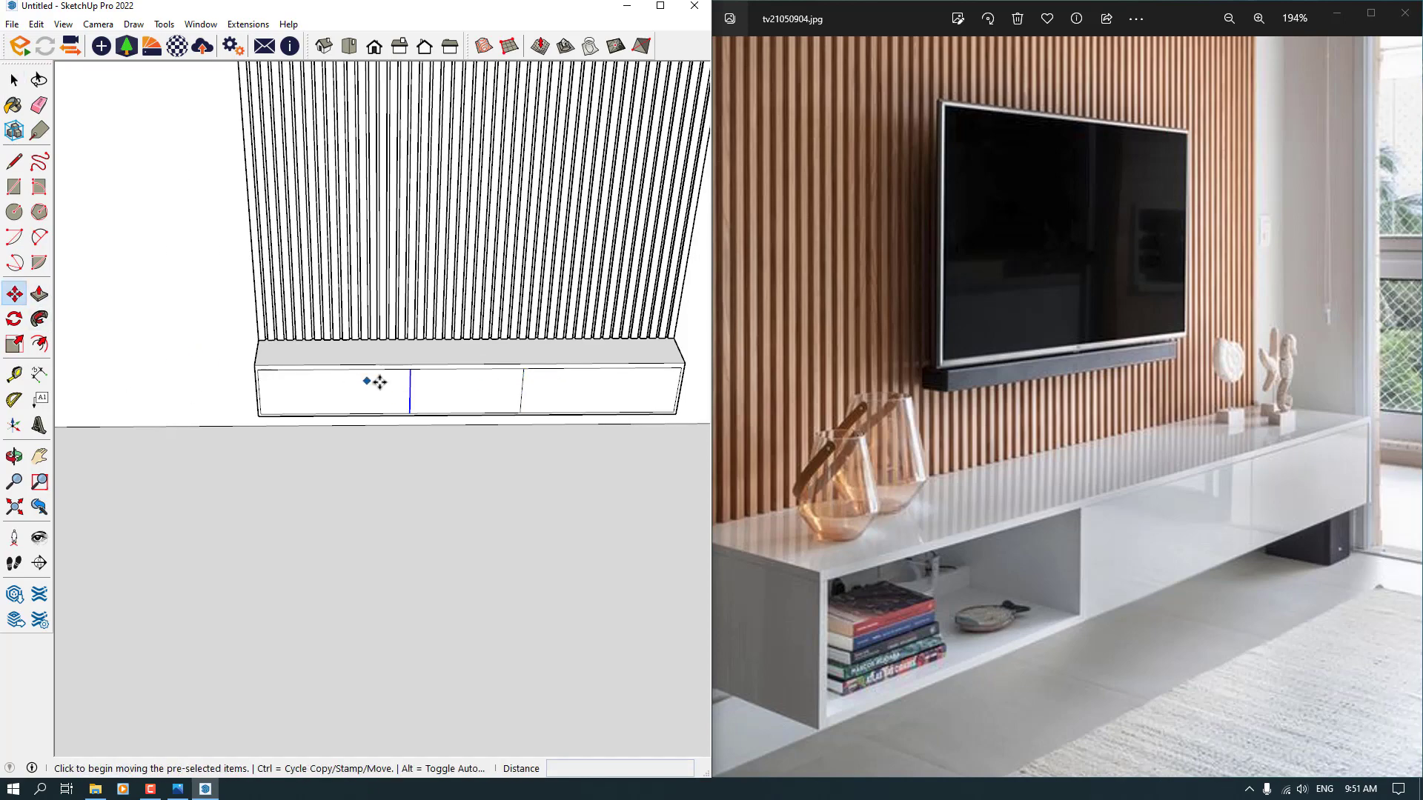
click(408, 374)
text(2)
key(Return)
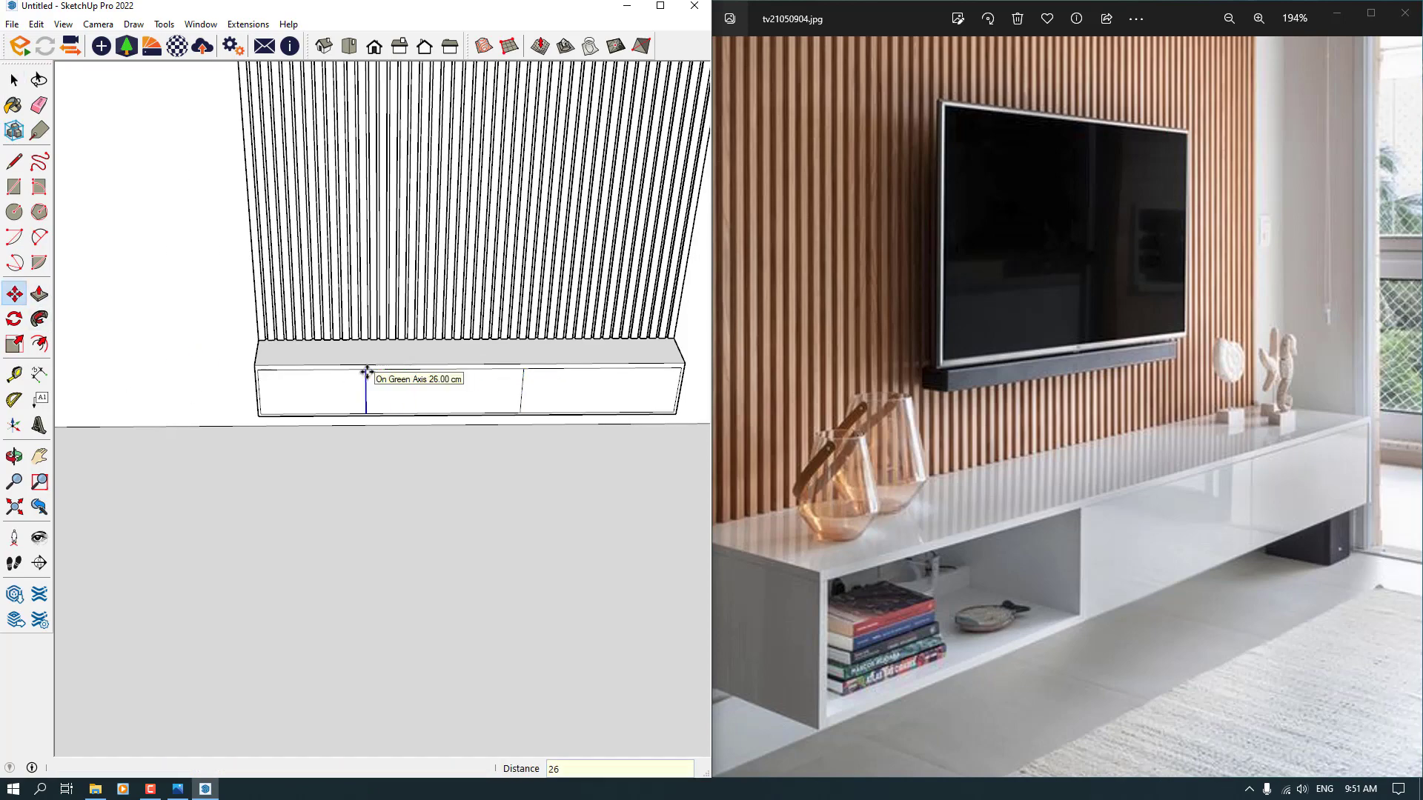
scroll(496, 515, down, 4)
key(space)
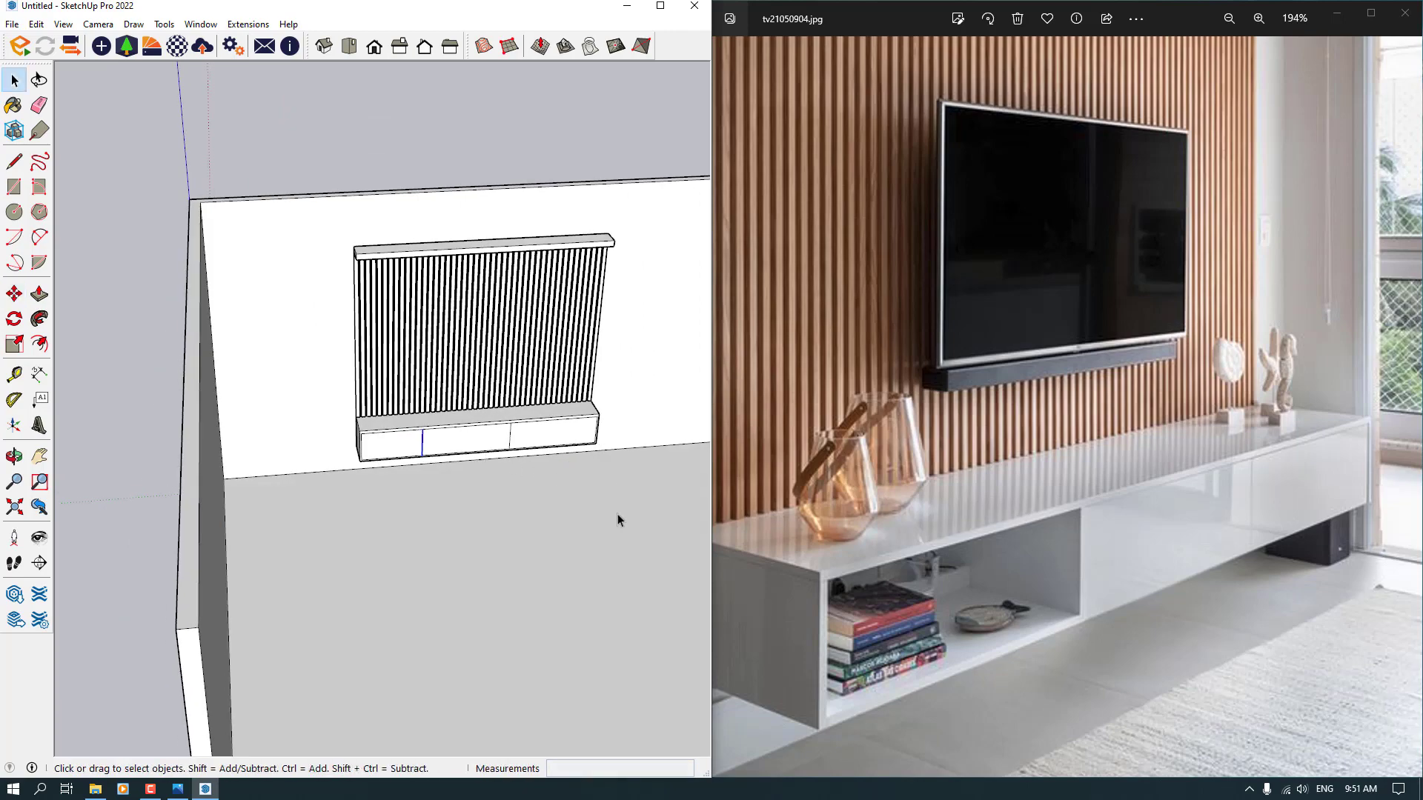
- Push the left section of the cabinet front 28 cm inward to open a shelf niche like the one in the photo
scroll(364, 438, up, 3)
key(p)
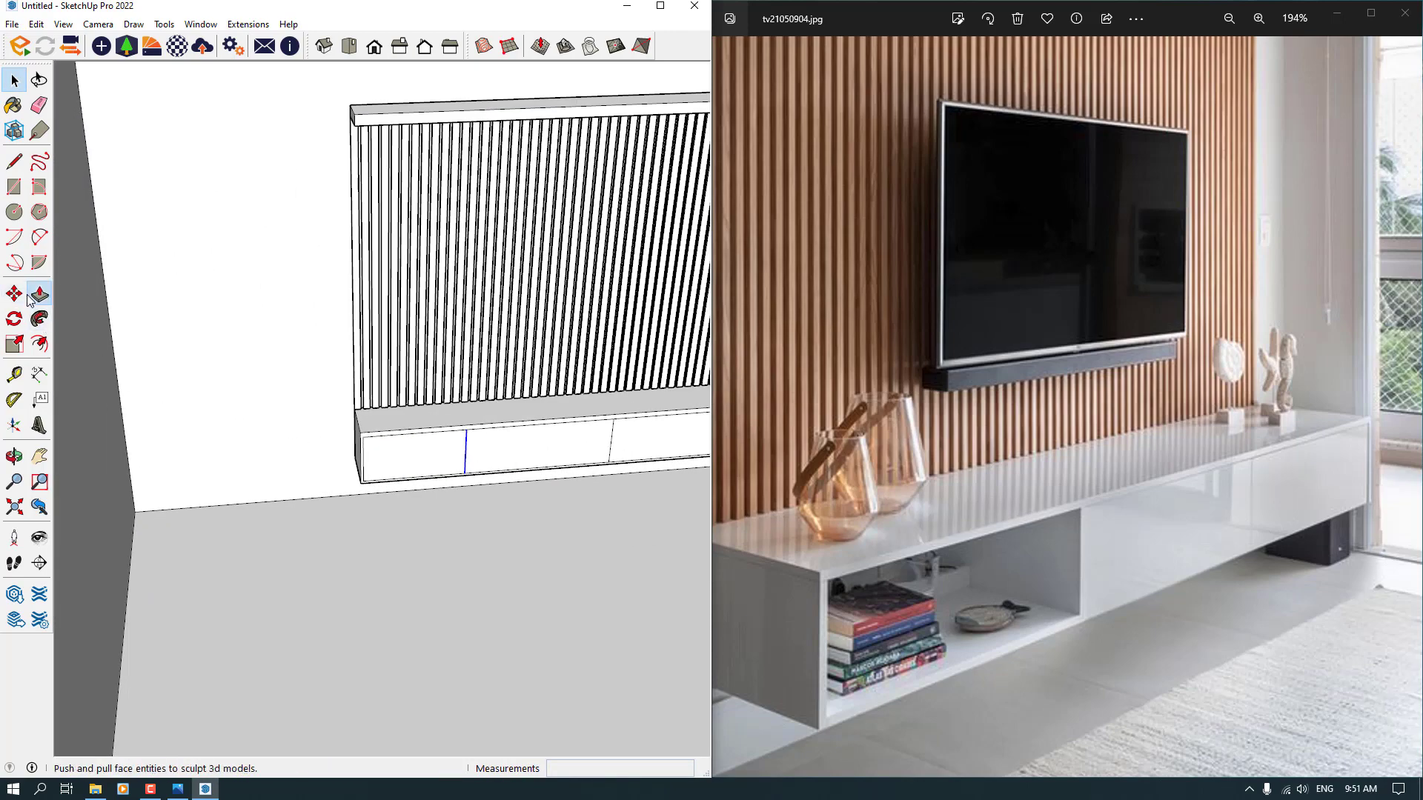
scroll(470, 454, up, 5)
click(374, 446)
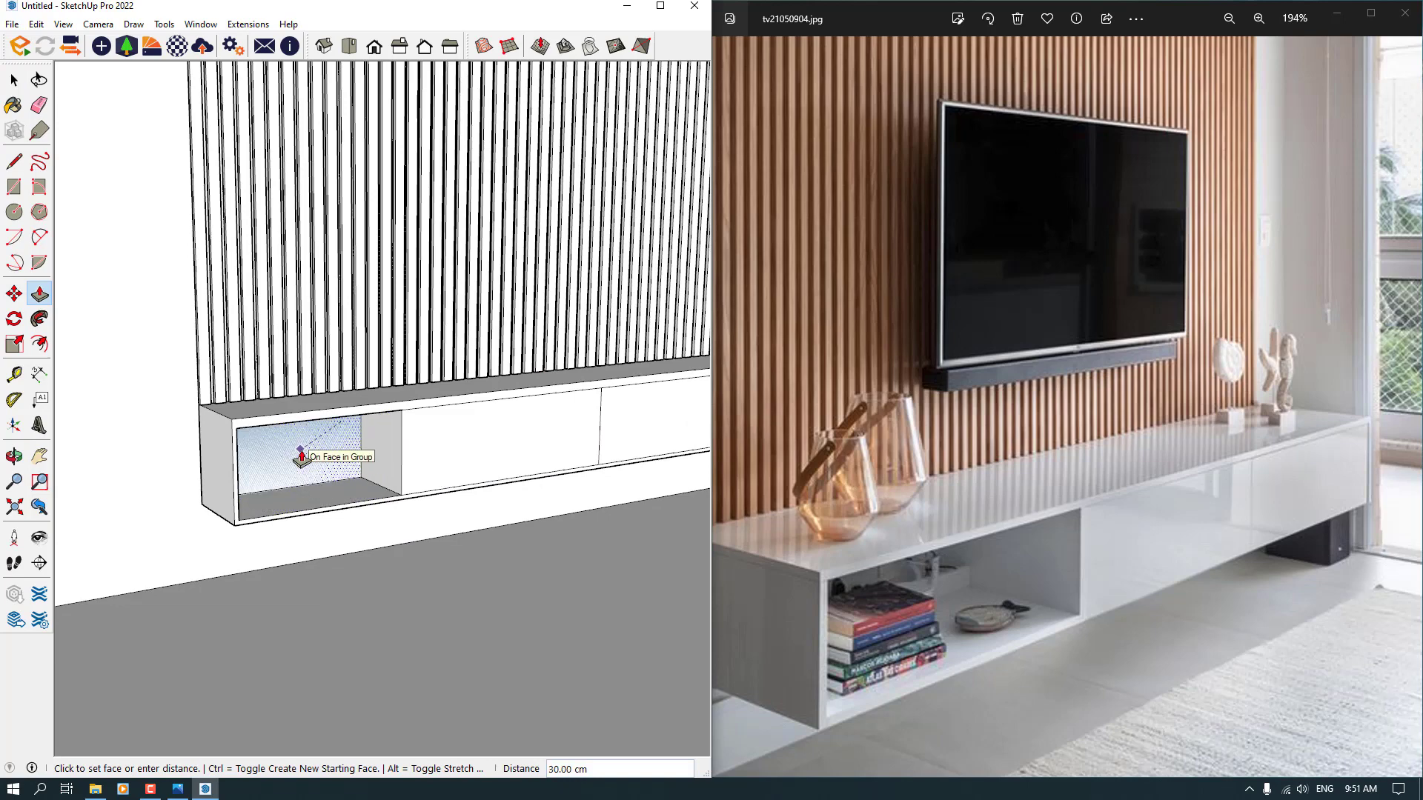
text(28)
key(Return)
scroll(178, 539, down, 5)
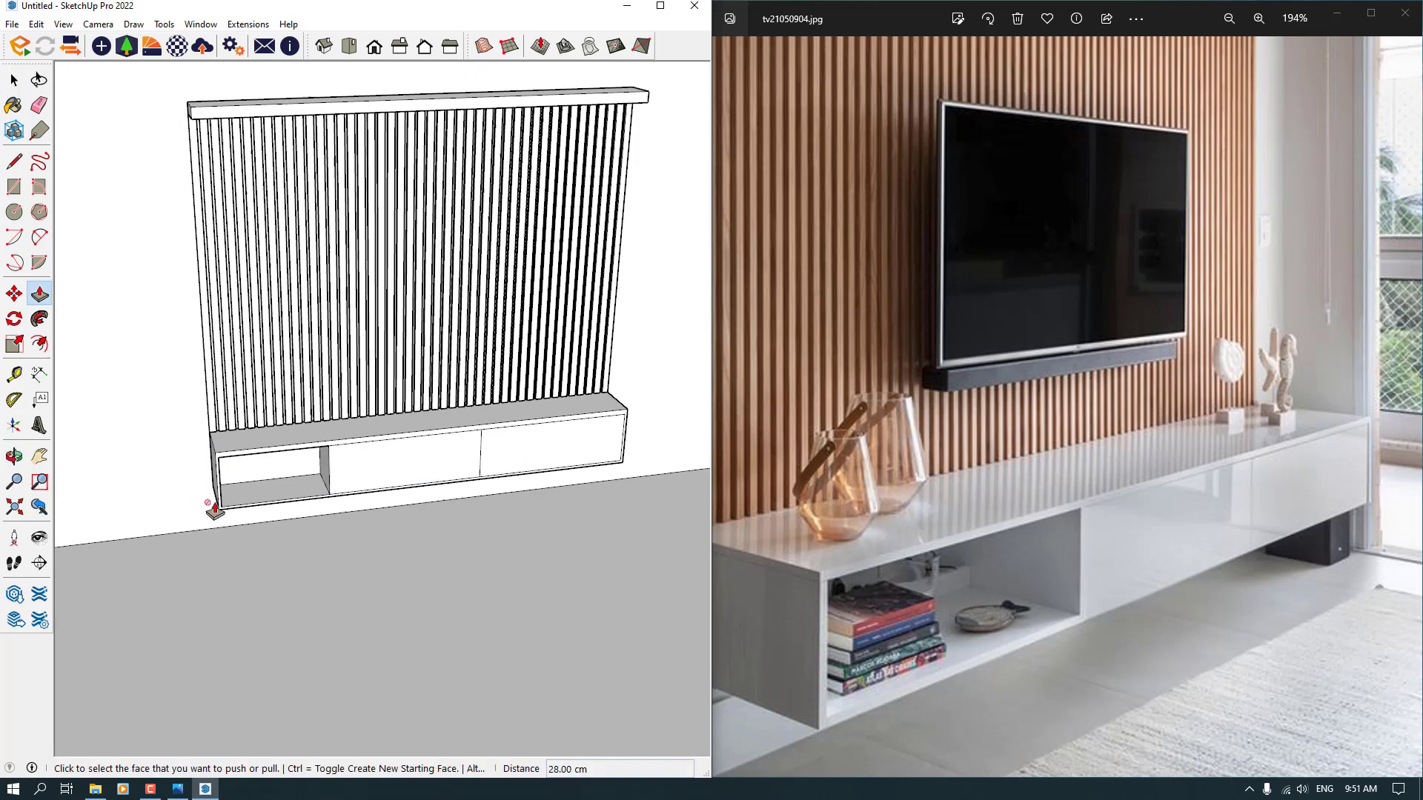
key(space)
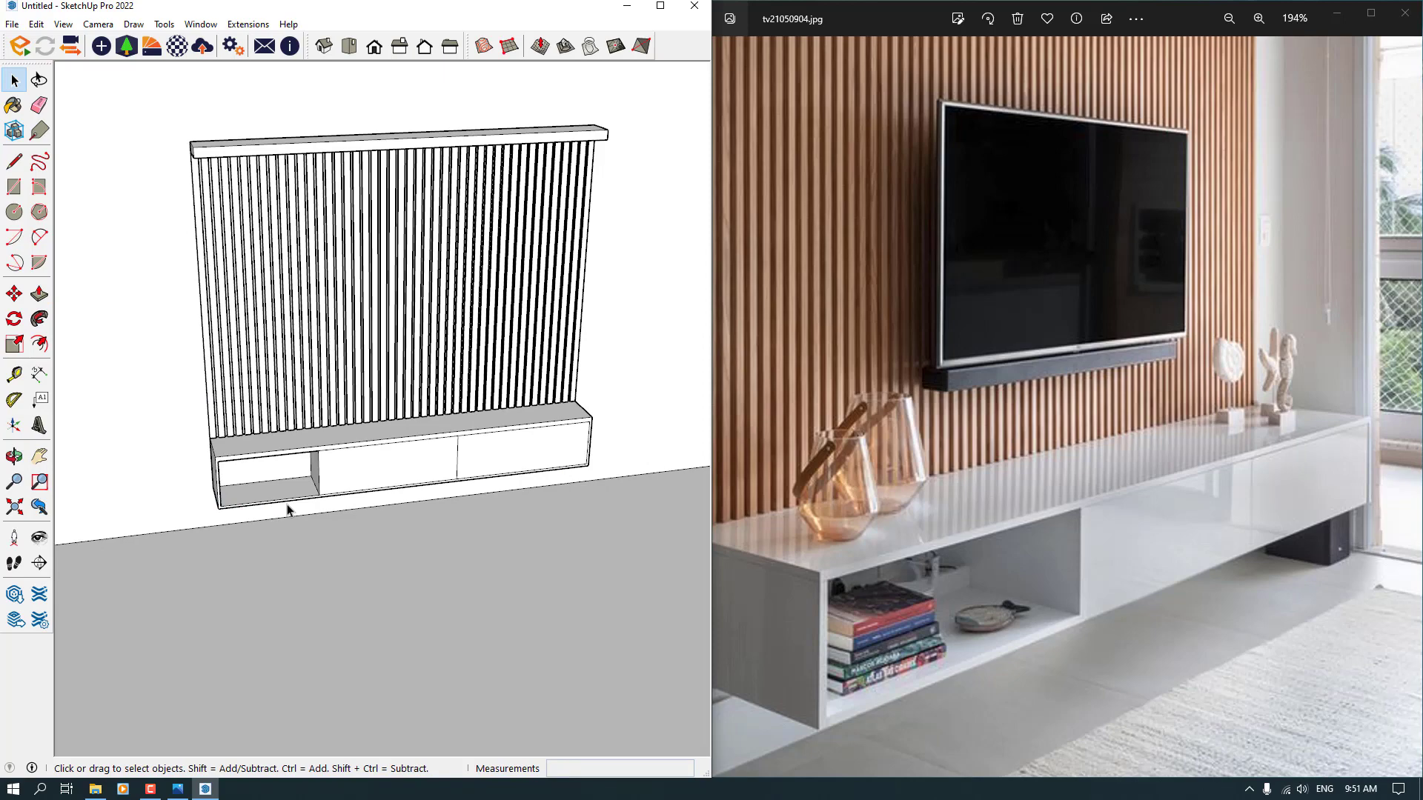
- Offset the outlines of the middle and right cabinet front faces inward by 0.4 cm to form the door gaps
scroll(401, 447, up, 5)
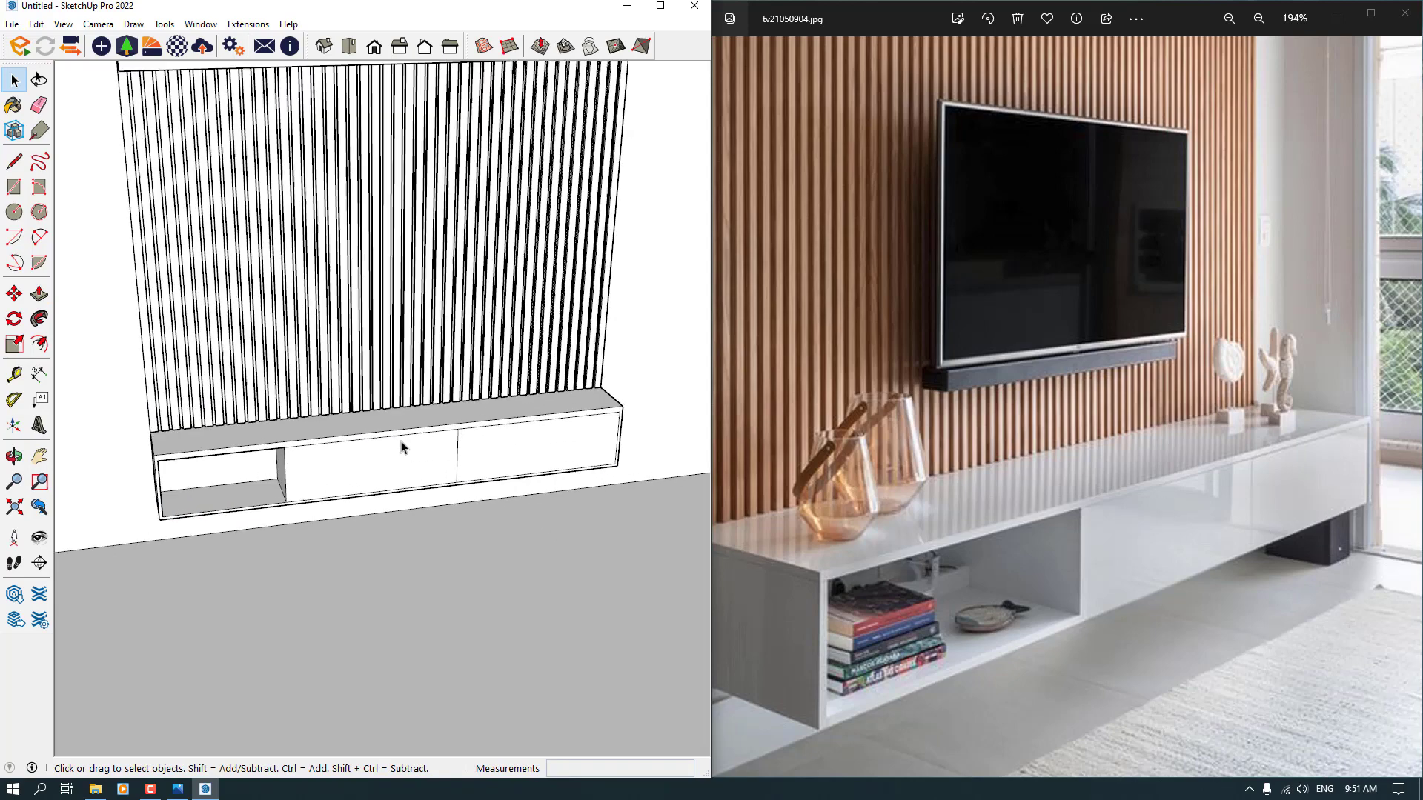
key(f)
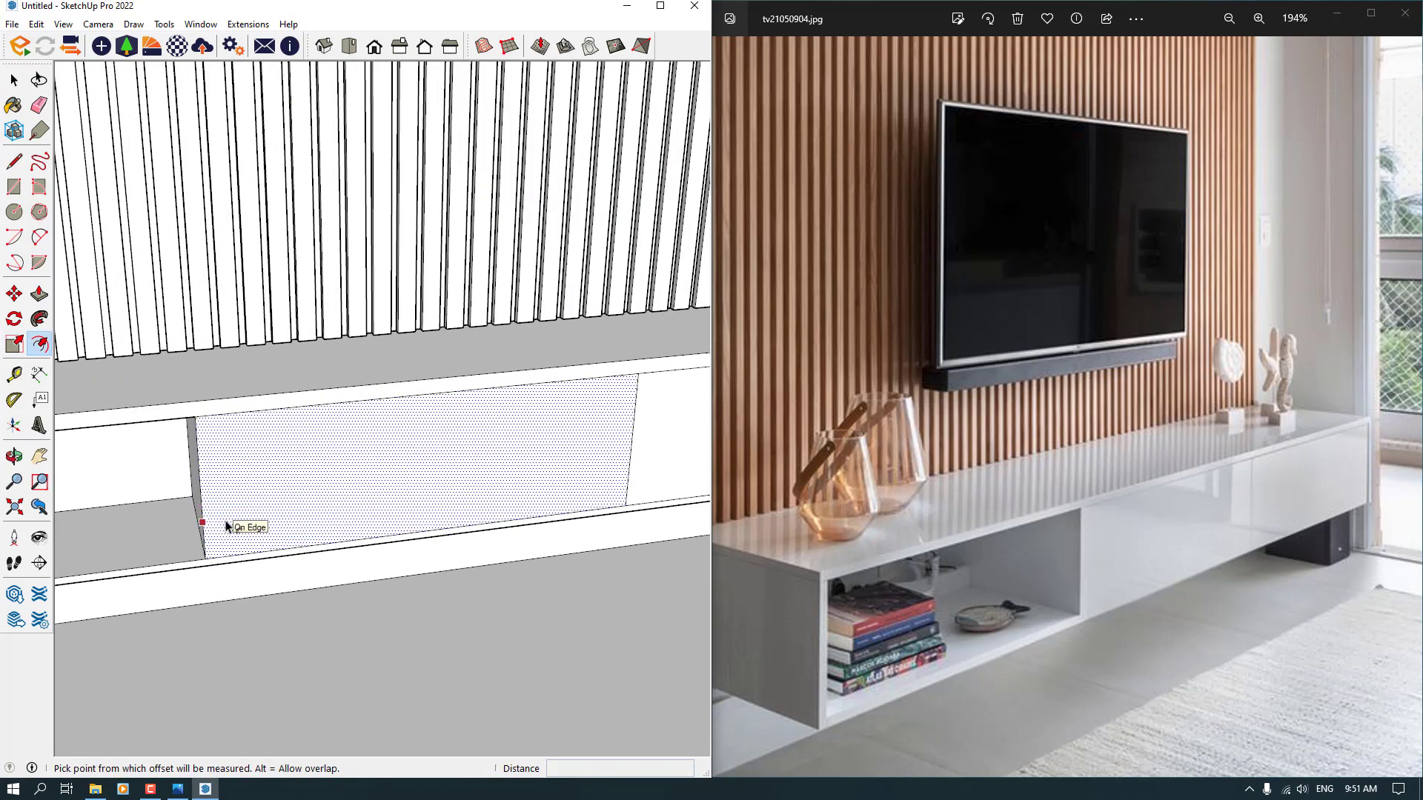
click(227, 527)
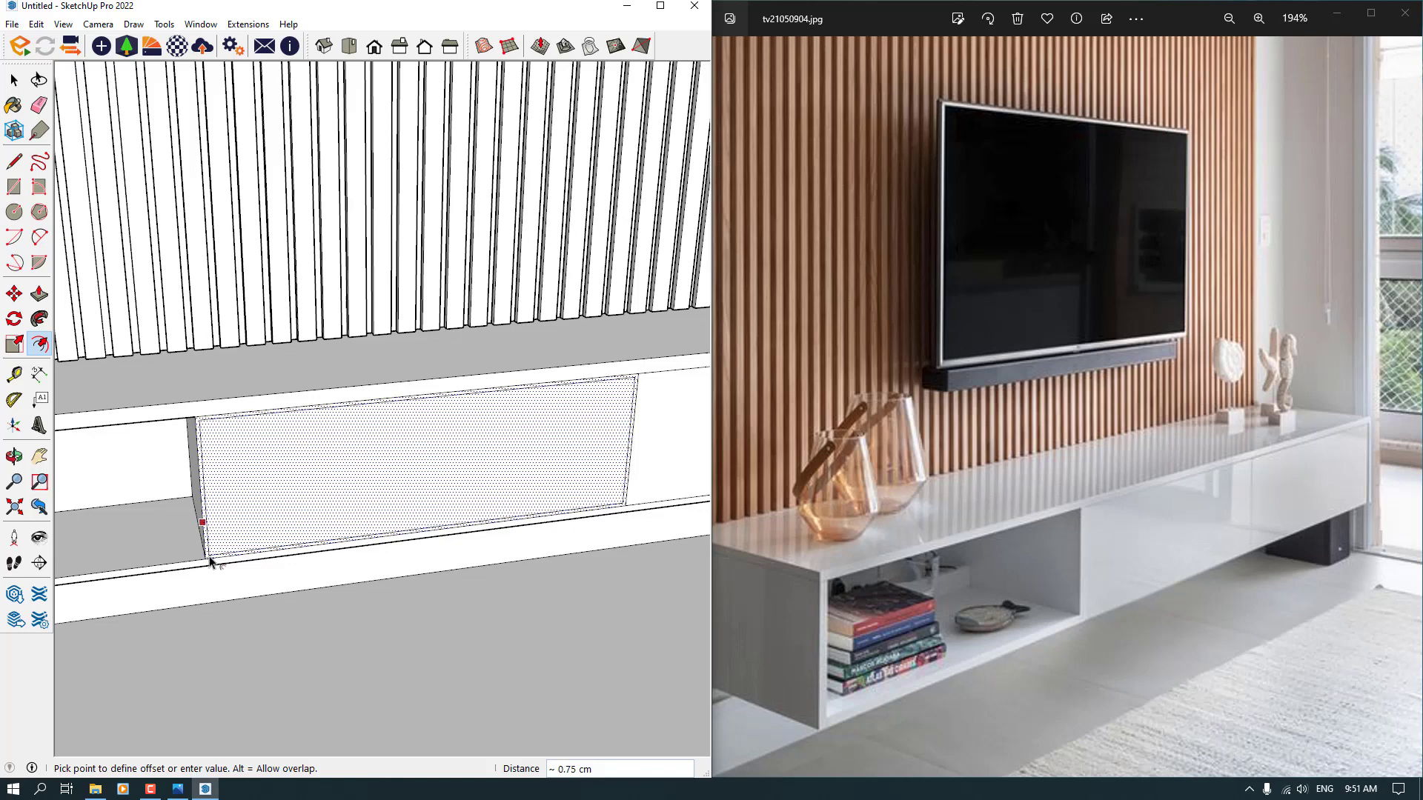
click(211, 562)
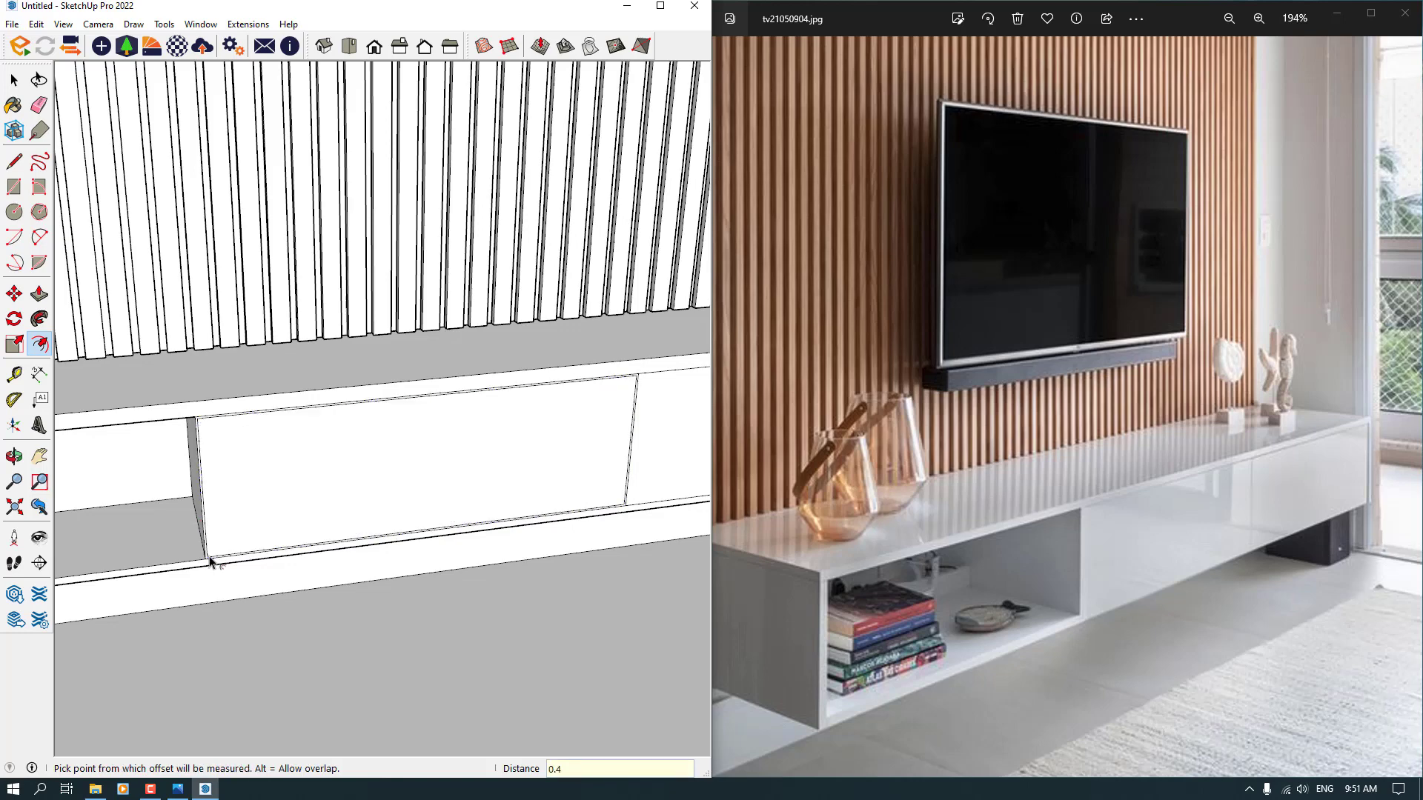
scroll(212, 563, down, 2)
key(space)
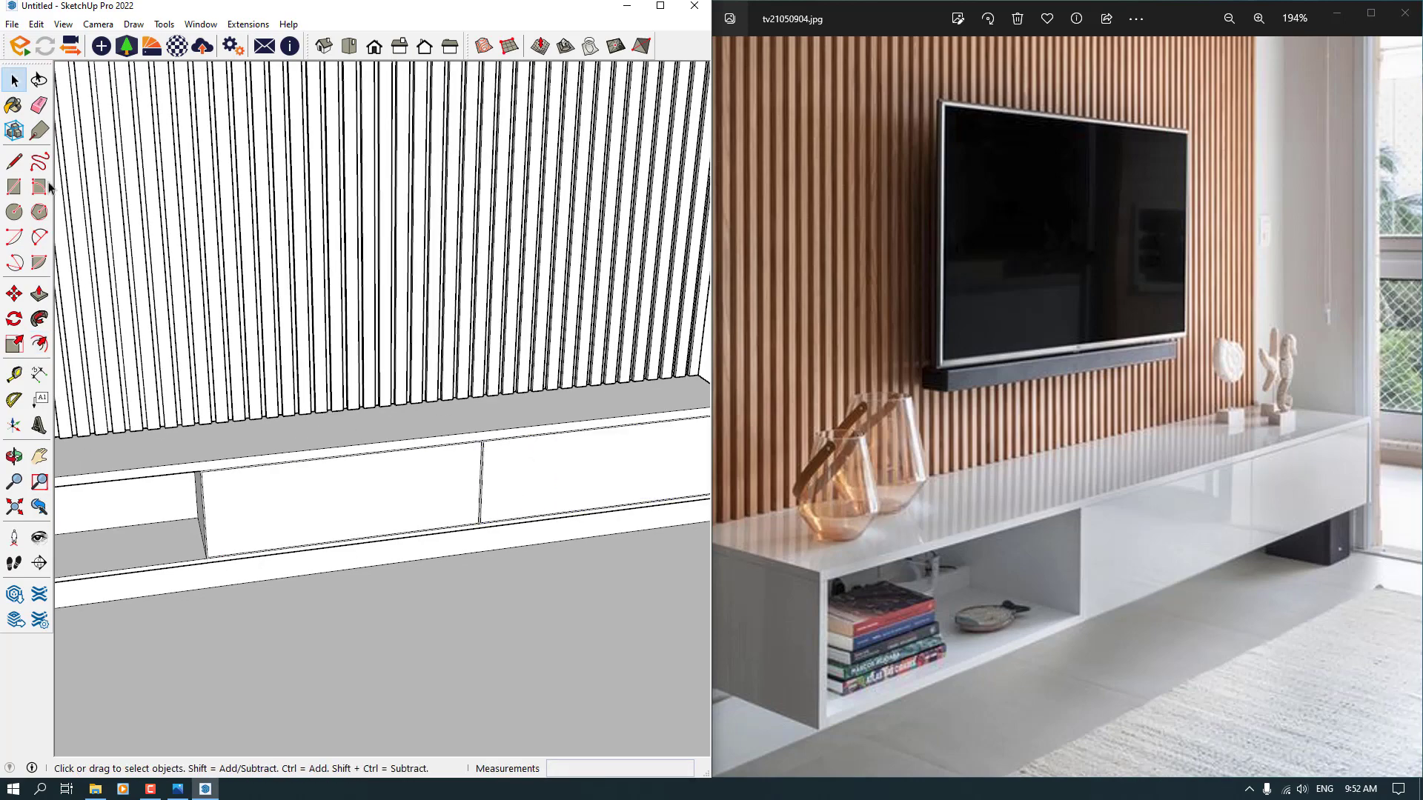
- Erase the leftover dividing line inside the gap between the two cabinet doors
key(e)
scroll(493, 467, up, 4)
scroll(487, 463, up, 1)
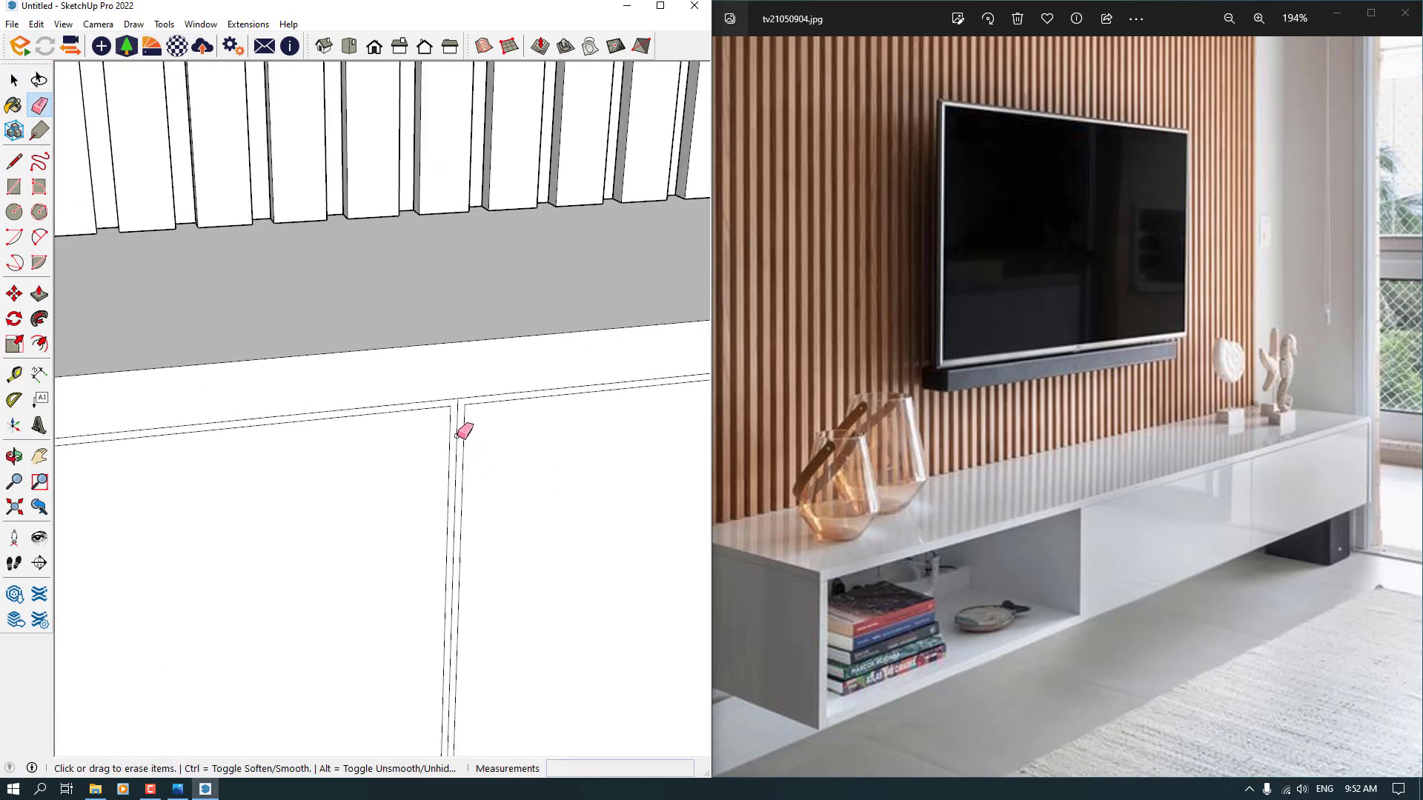
click(456, 437)
scroll(385, 353, down, 6)
- Extrude both door faces on the cabinet front by 0.6 cm
middle_drag(552, 421, 667, 424)
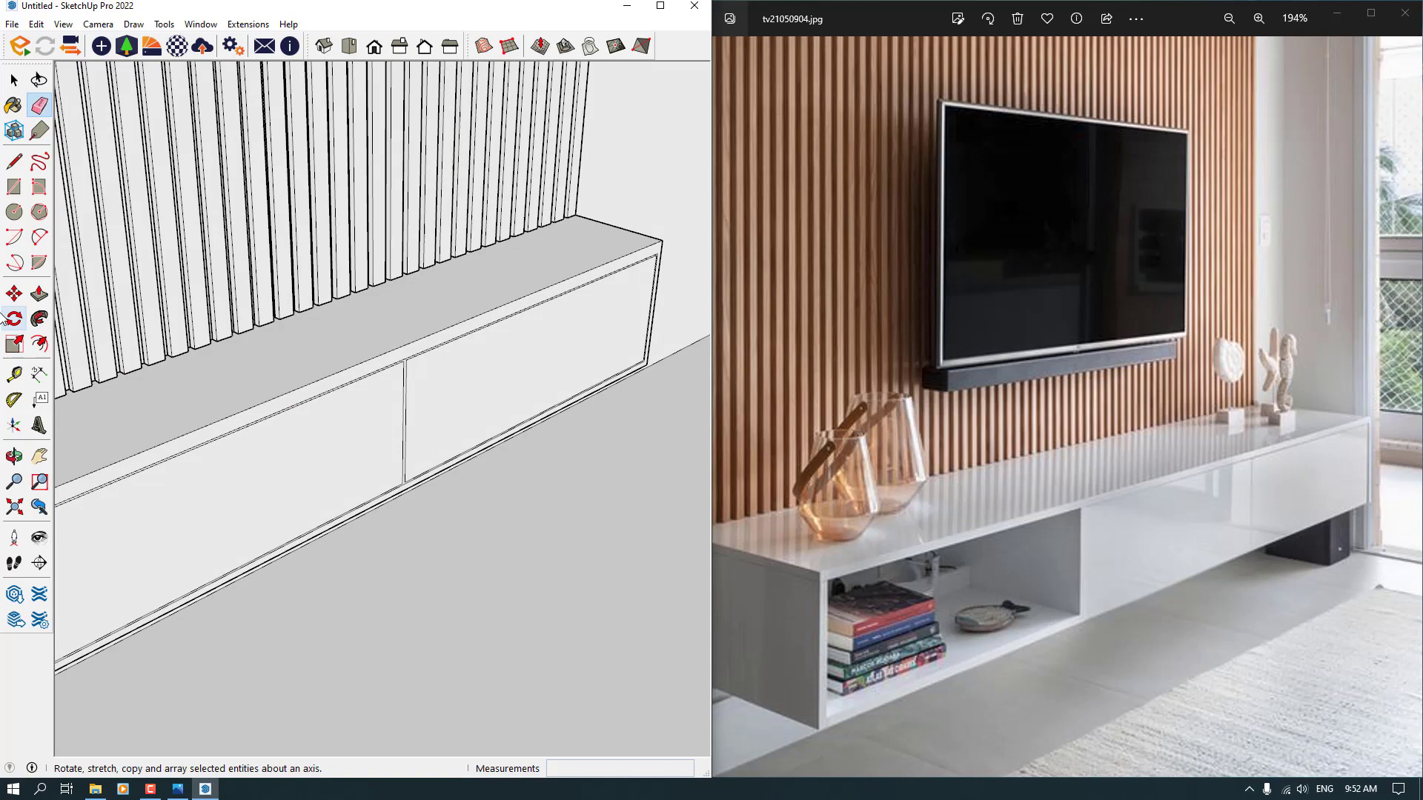
click(38, 294)
click(473, 380)
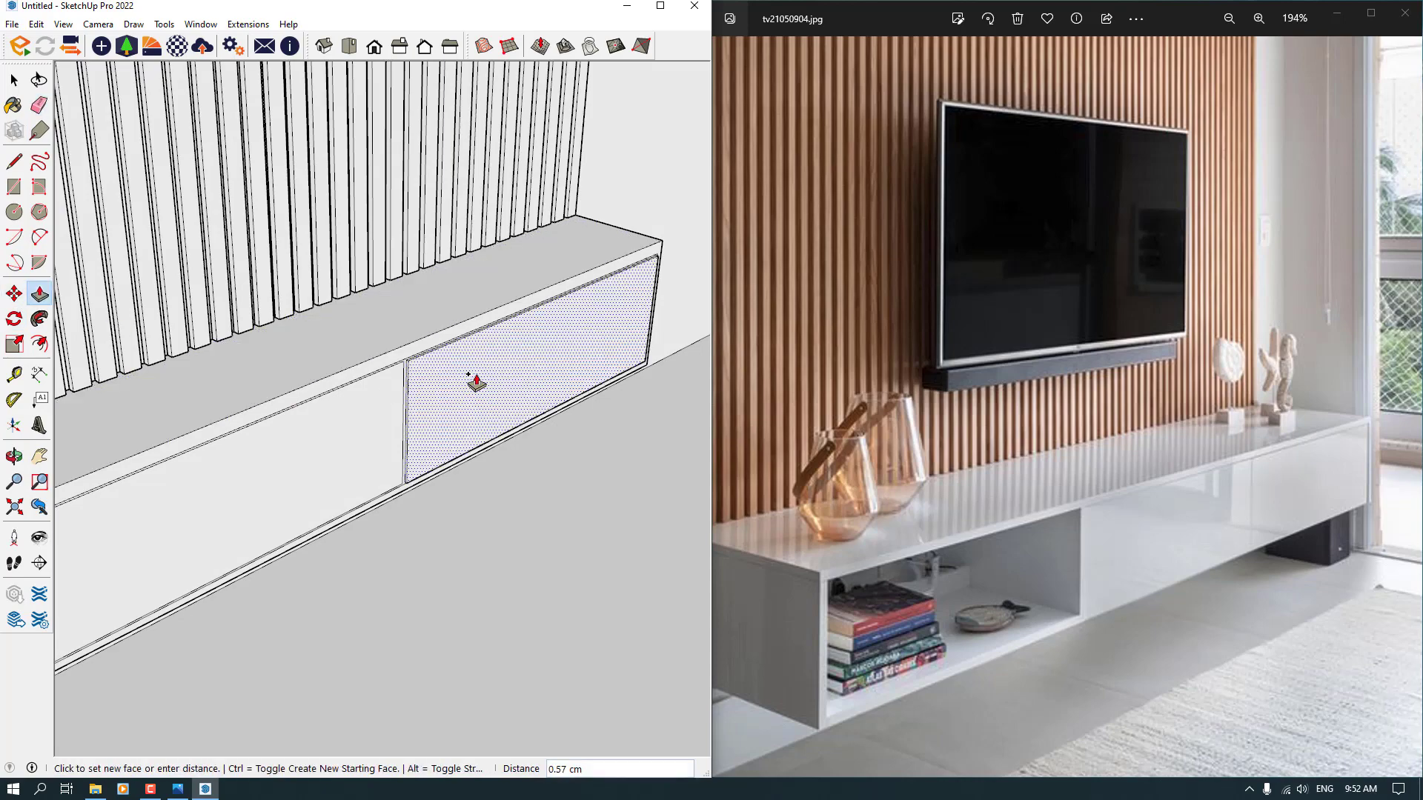
text(0.5)
key(Return)
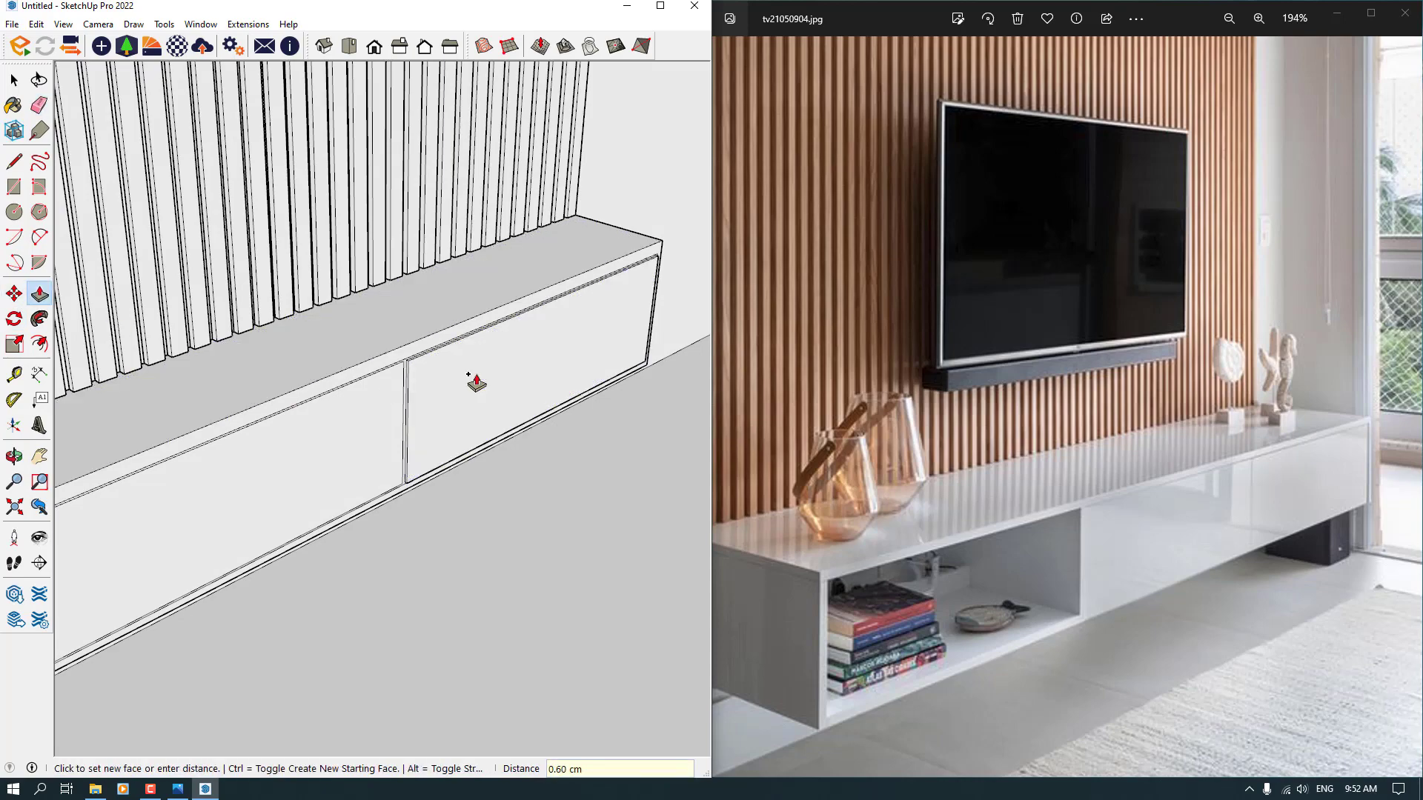
double_click(383, 413)
middle_drag(475, 395, 114, 409)
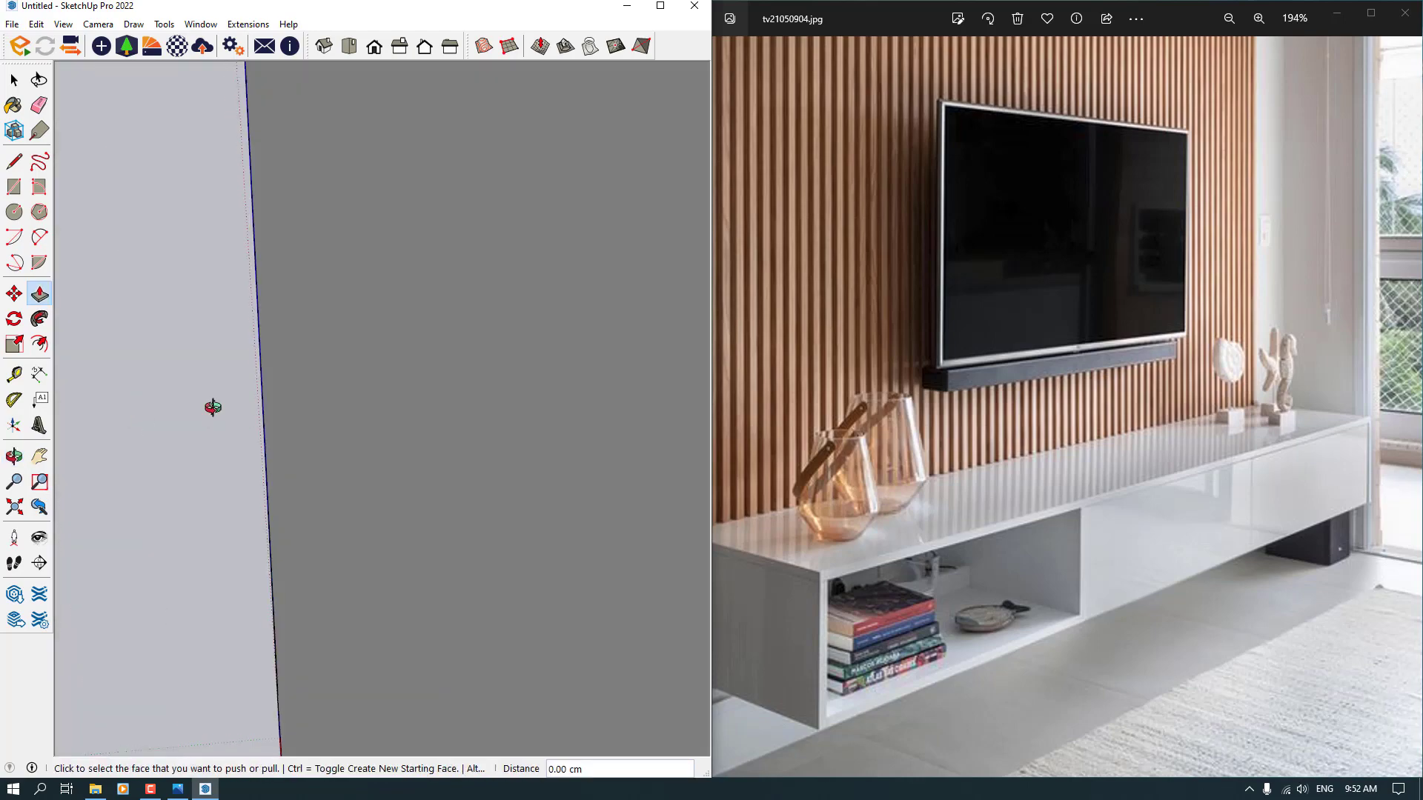
middle_drag(214, 408, 437, 462)
scroll(436, 461, down, 8)
key(space)
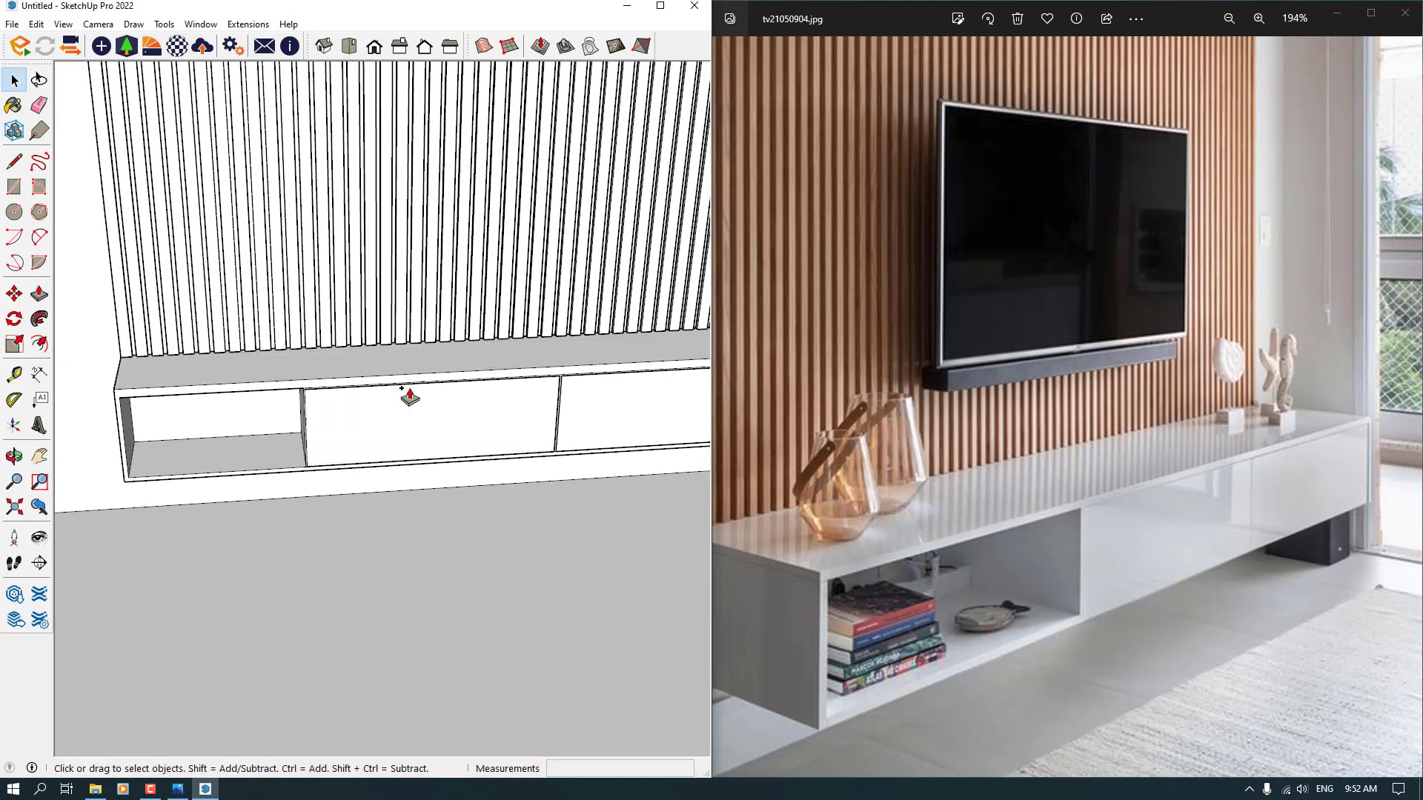
- Select all the connected geometry of the floating cabinet and make it a group
click(409, 433)
triple_click(409, 433)
right_click(408, 433)
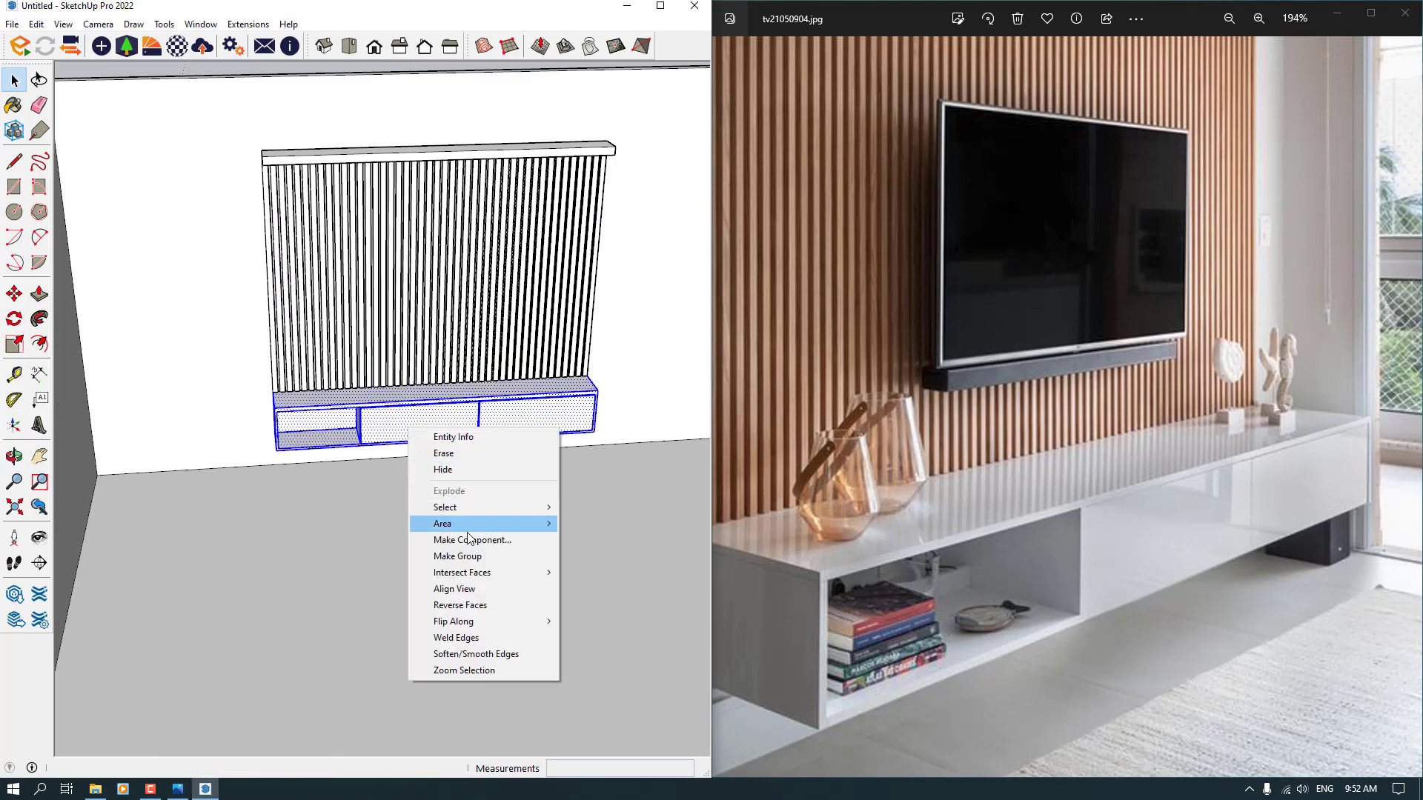
click(444, 556)
scroll(362, 489, down, 2)
scroll(362, 489, down, 5)
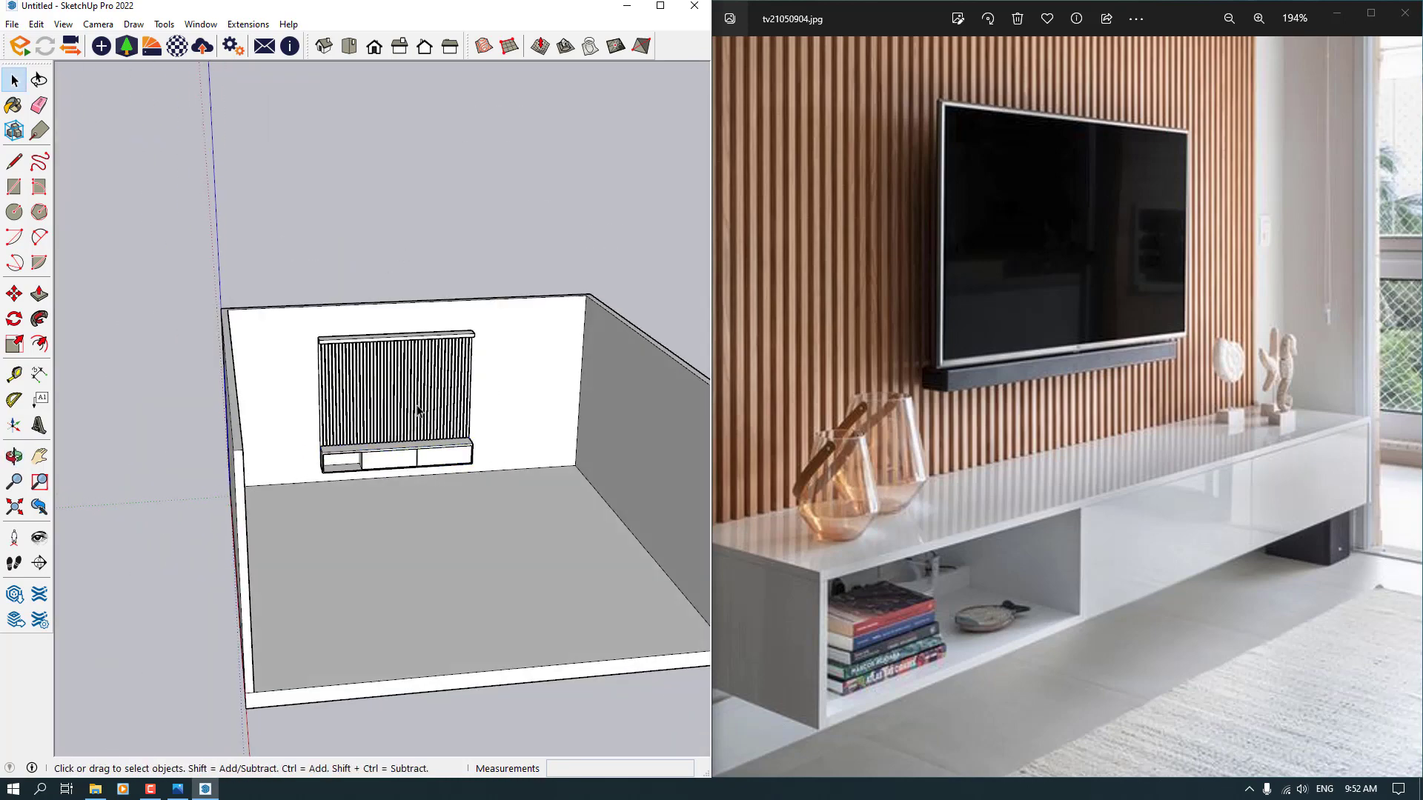
scroll(417, 412, up, 4)
key(r)
scroll(191, 497, down, 1)
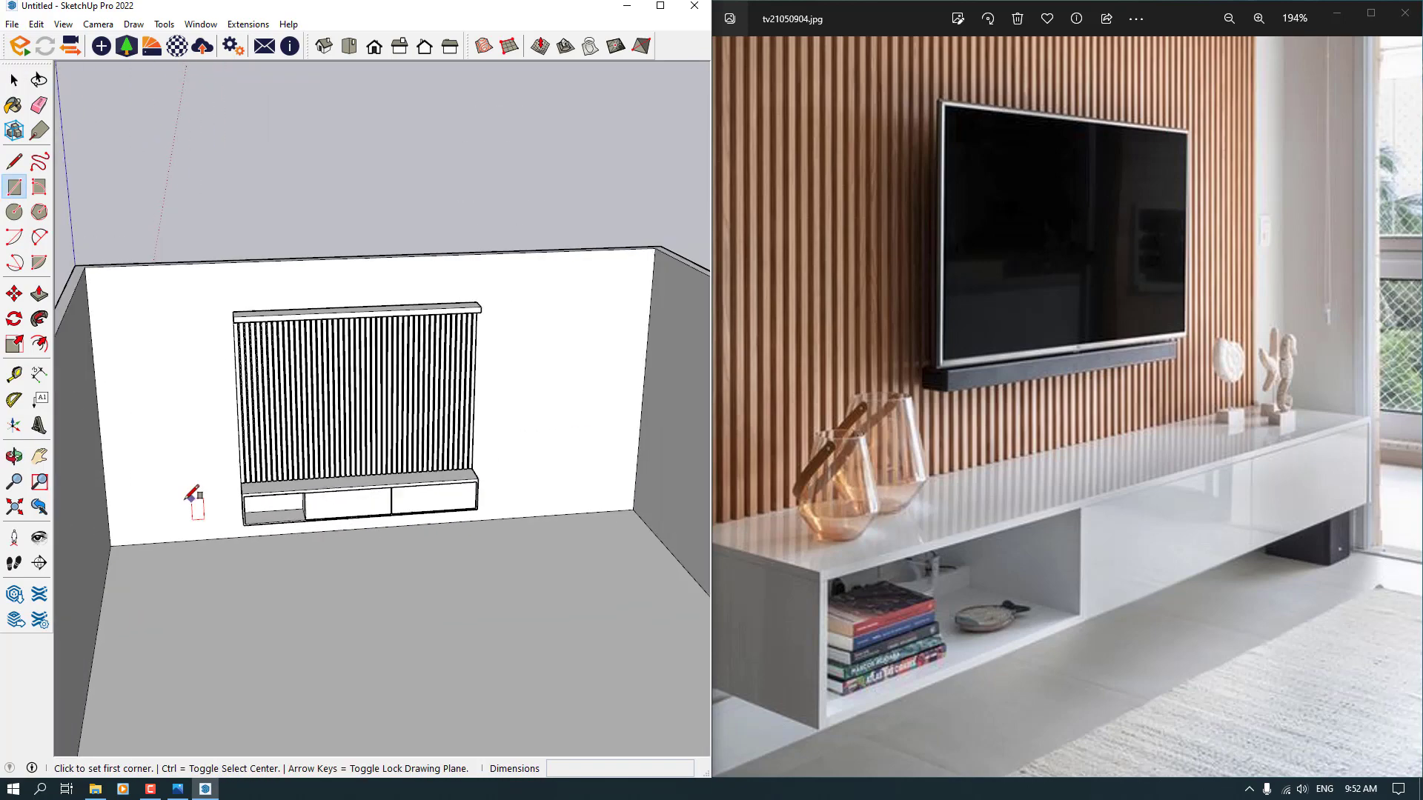
scroll(192, 496, down, 2)
scroll(422, 459, up, 4)
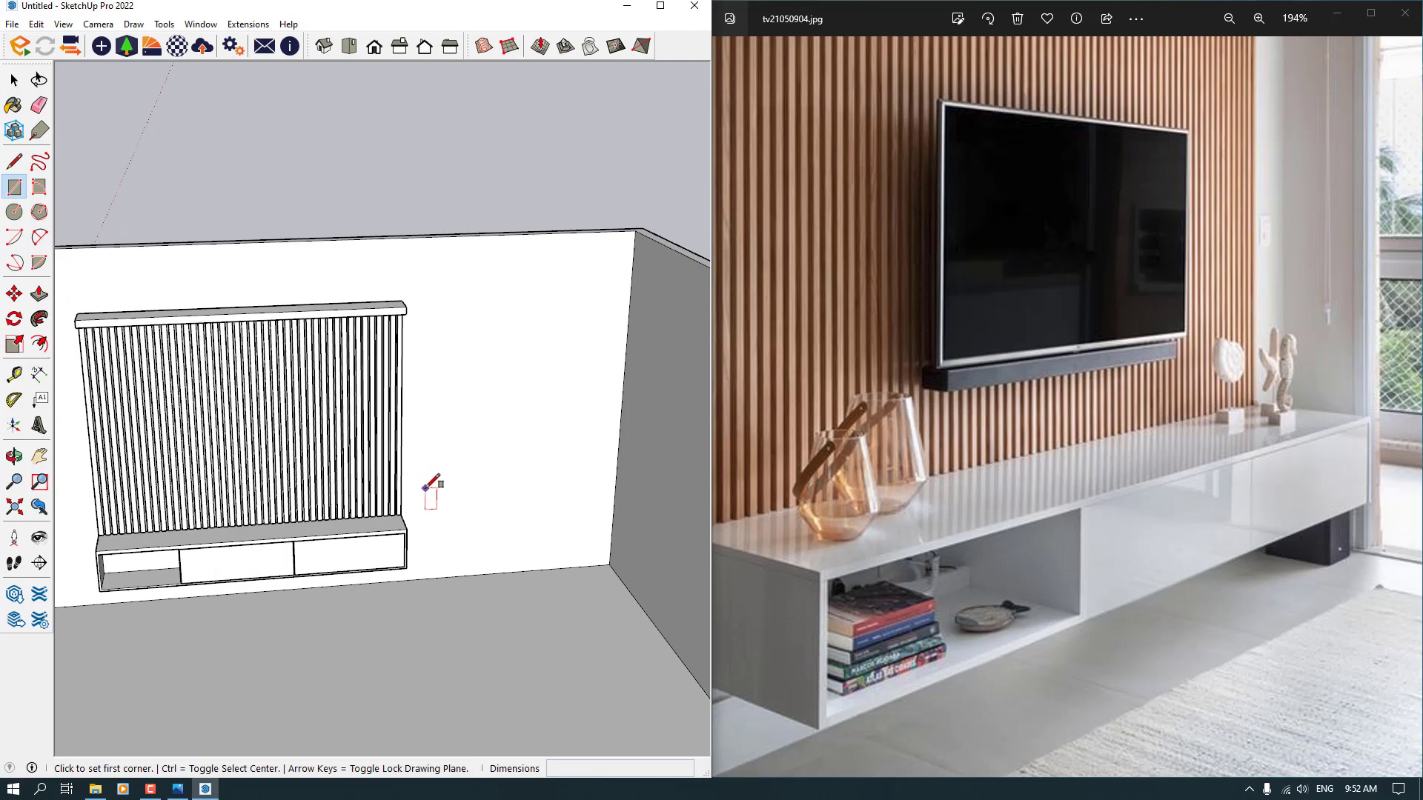
click(425, 487)
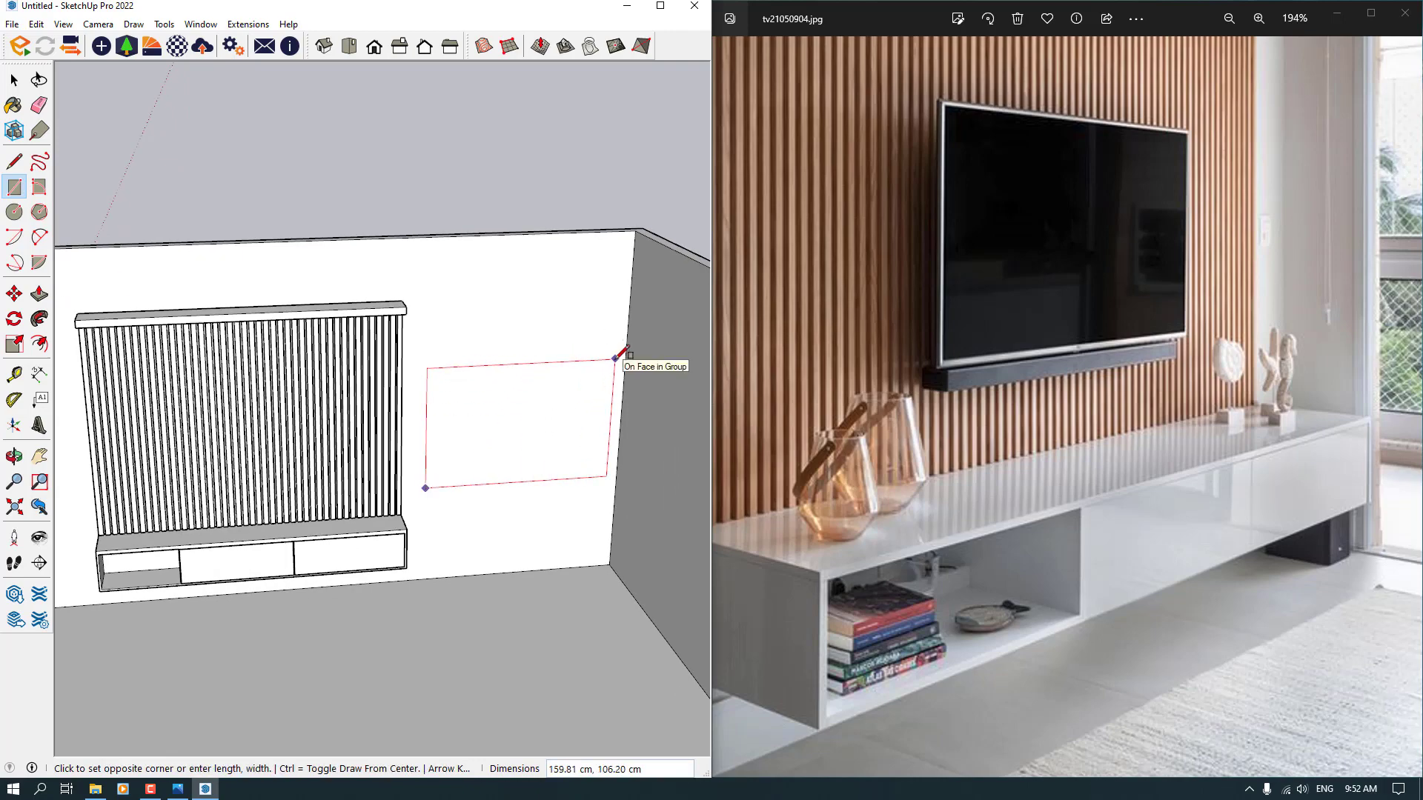
key(space)
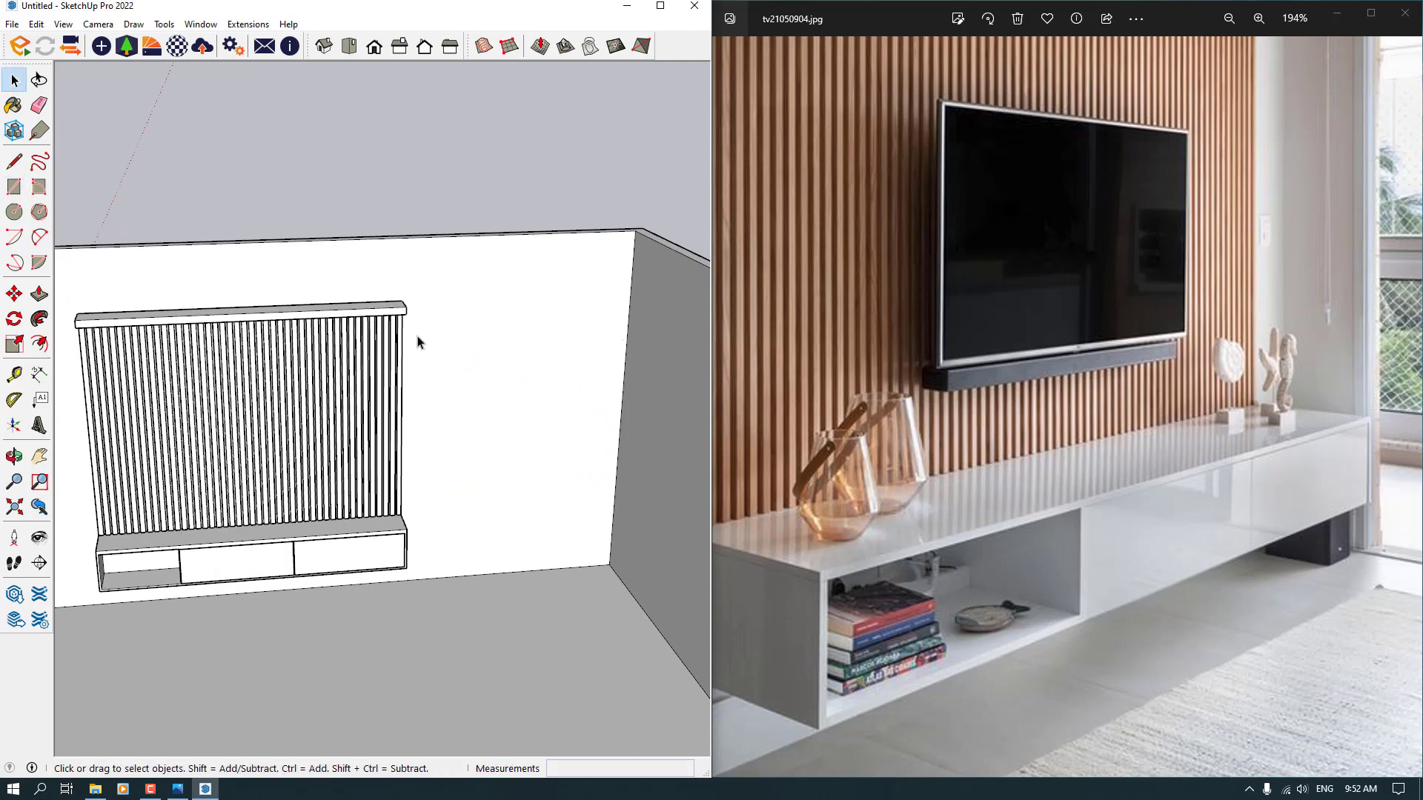
- Draw a 180 by 100 cm rectangle for the TV on the back wall between the slatted panel and the room corner
click(14, 187)
scroll(165, 308, down, 4)
mouse_move(172, 318)
middle_down()
mouse_move(295, 376)
mouse_move(521, 432)
mouse_move(567, 419)
middle_up()
scroll(349, 407, up, 3)
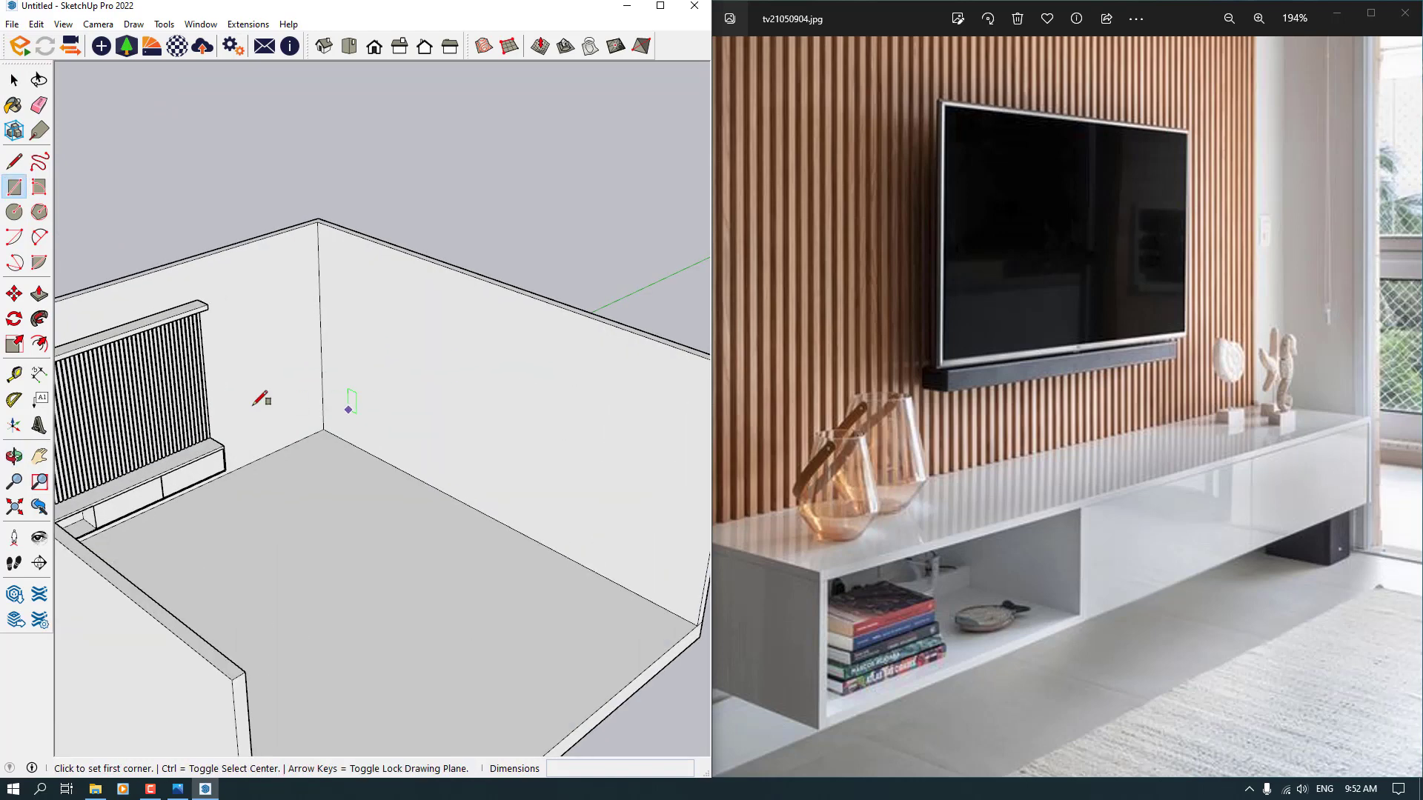
scroll(226, 419, up, 3)
click(208, 449)
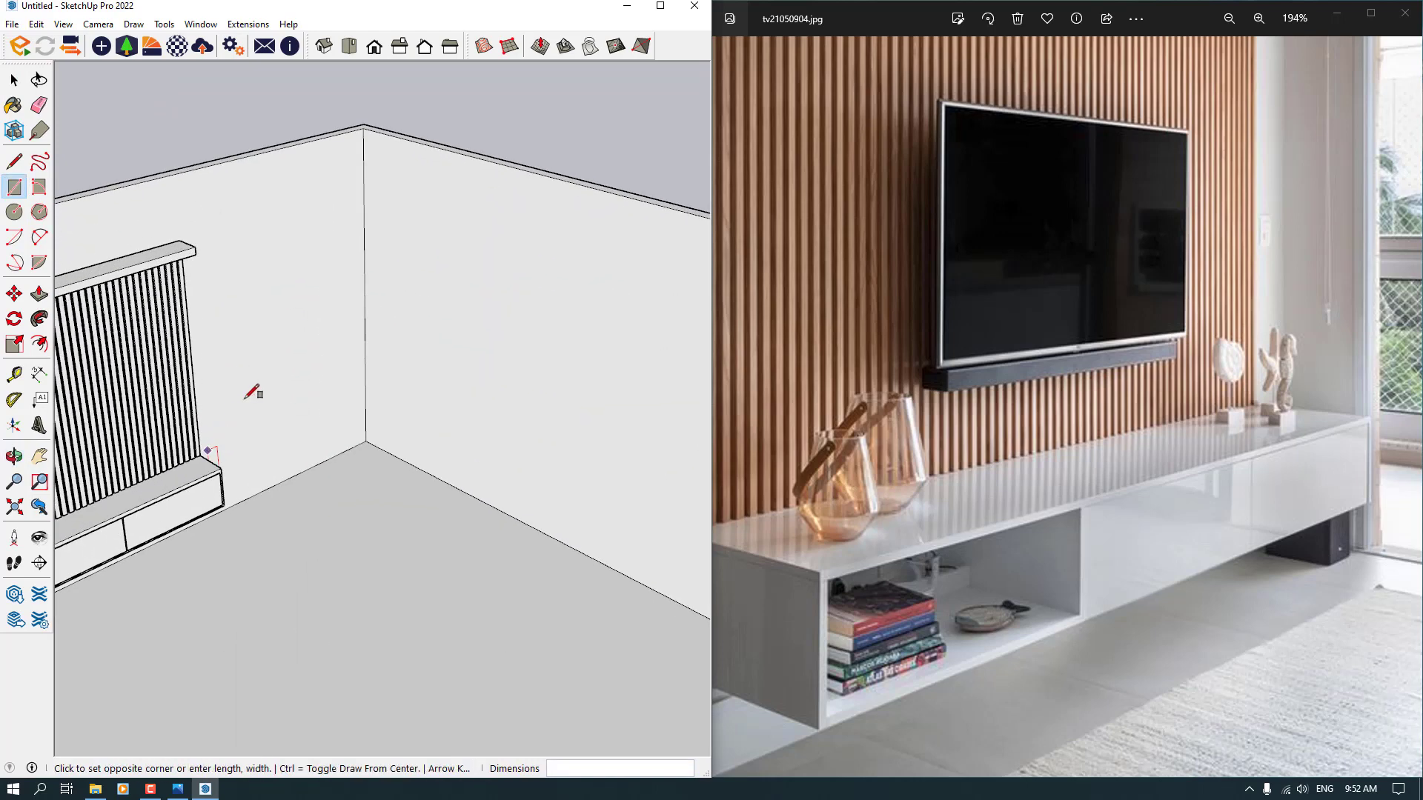
click(363, 282)
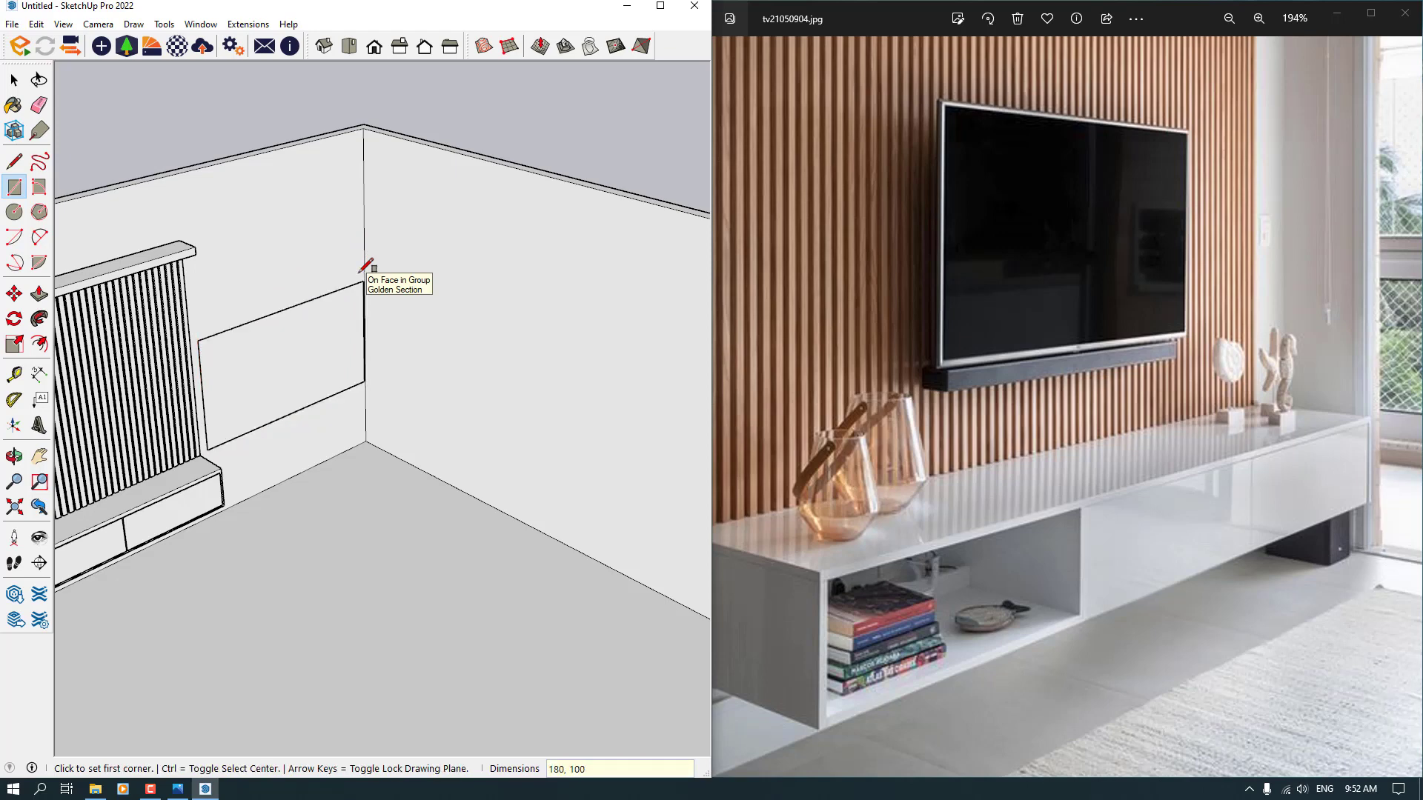
- Select the TV rectangle on the wall with its edges and make it a group
key(space)
click(291, 371)
right_click(290, 370)
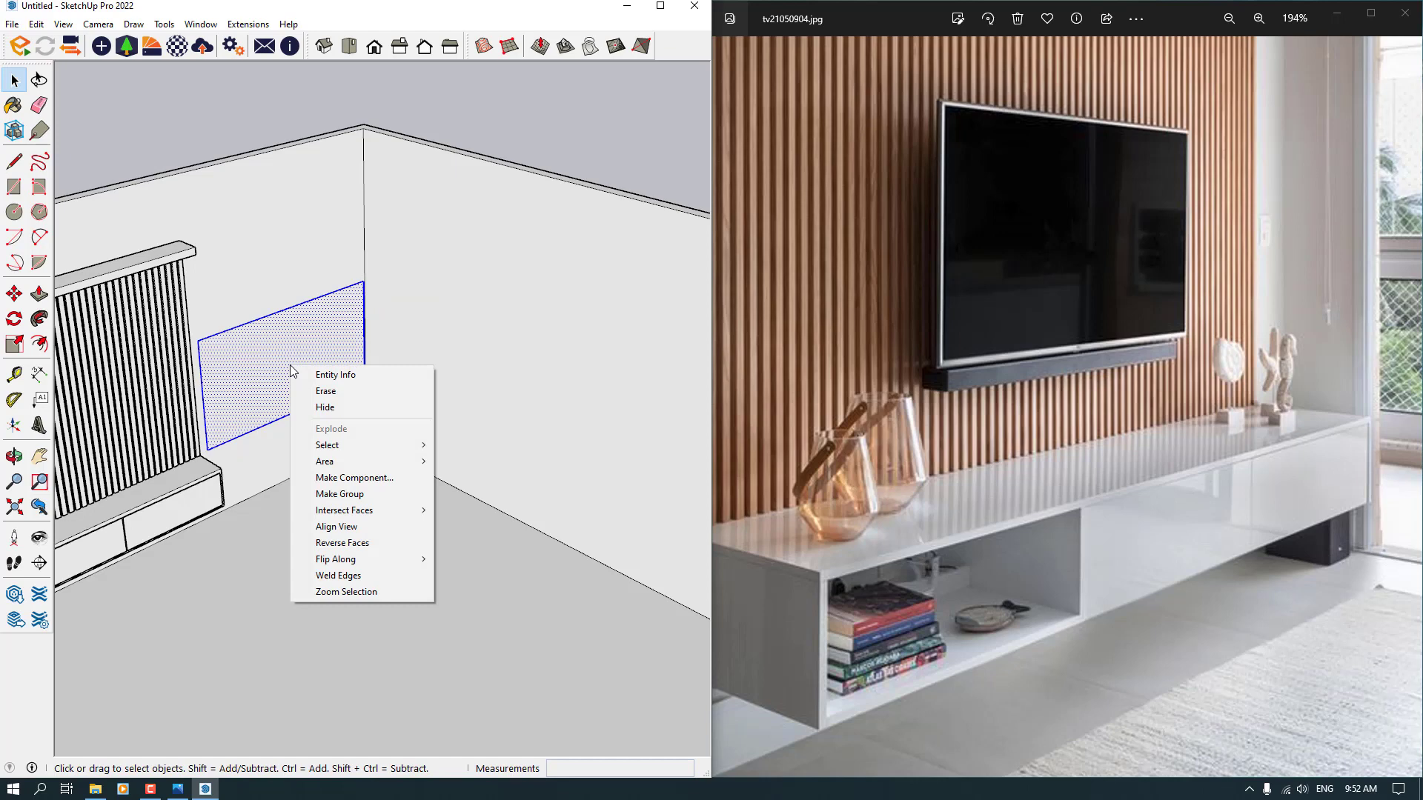
click(333, 495)
- Open the TV group and extrude its face 3 cm
double_click(224, 386)
click(40, 293)
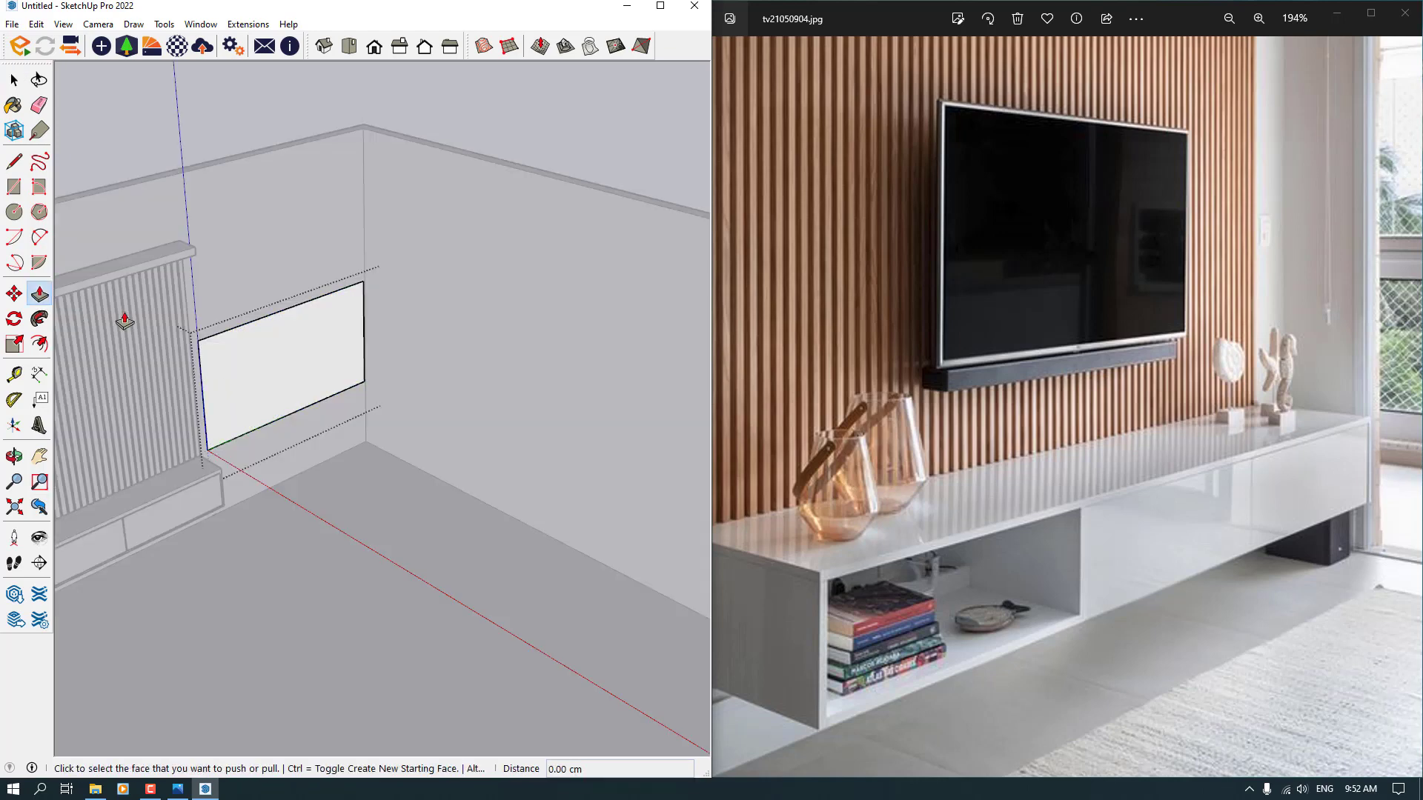
scroll(121, 318, up, 3)
click(270, 376)
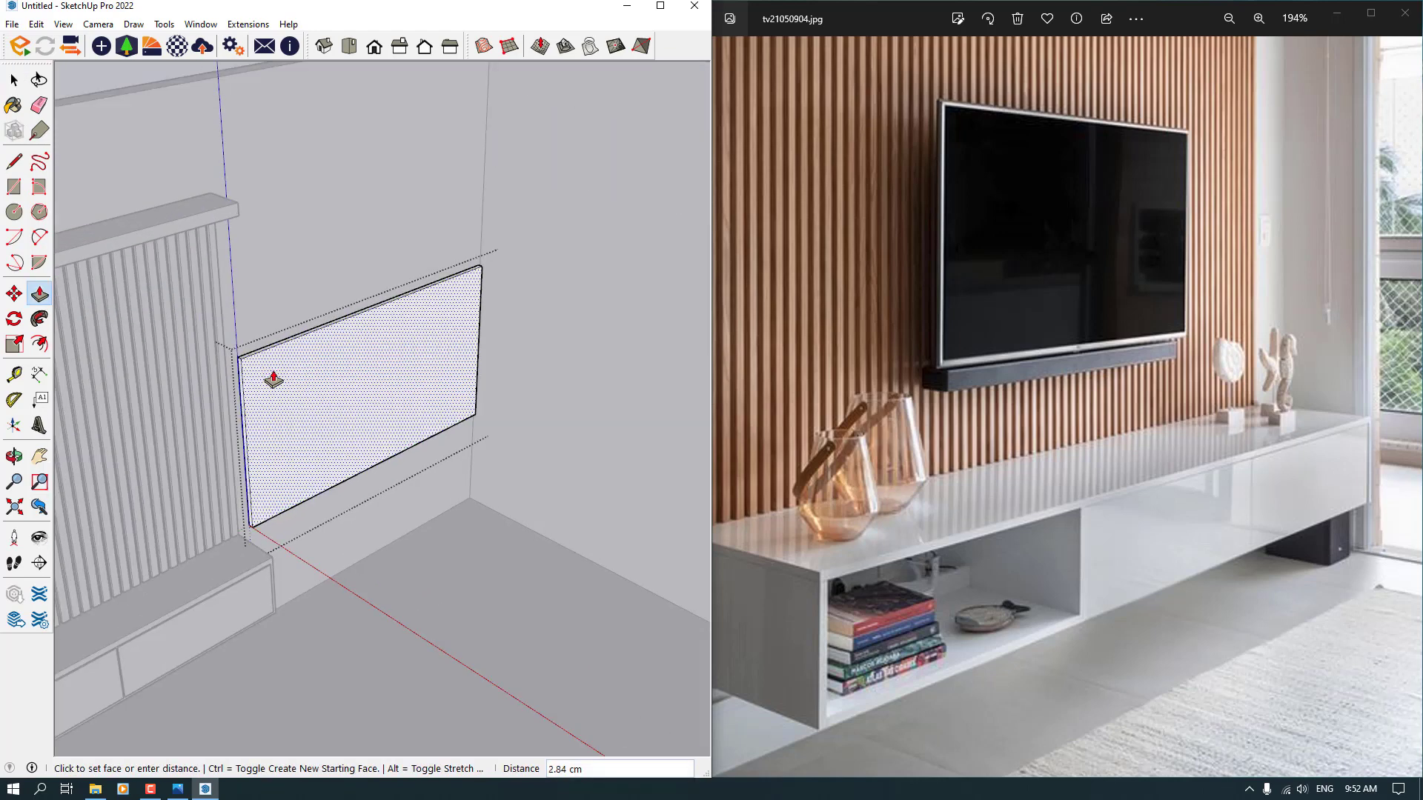
text(3)
key(Return)
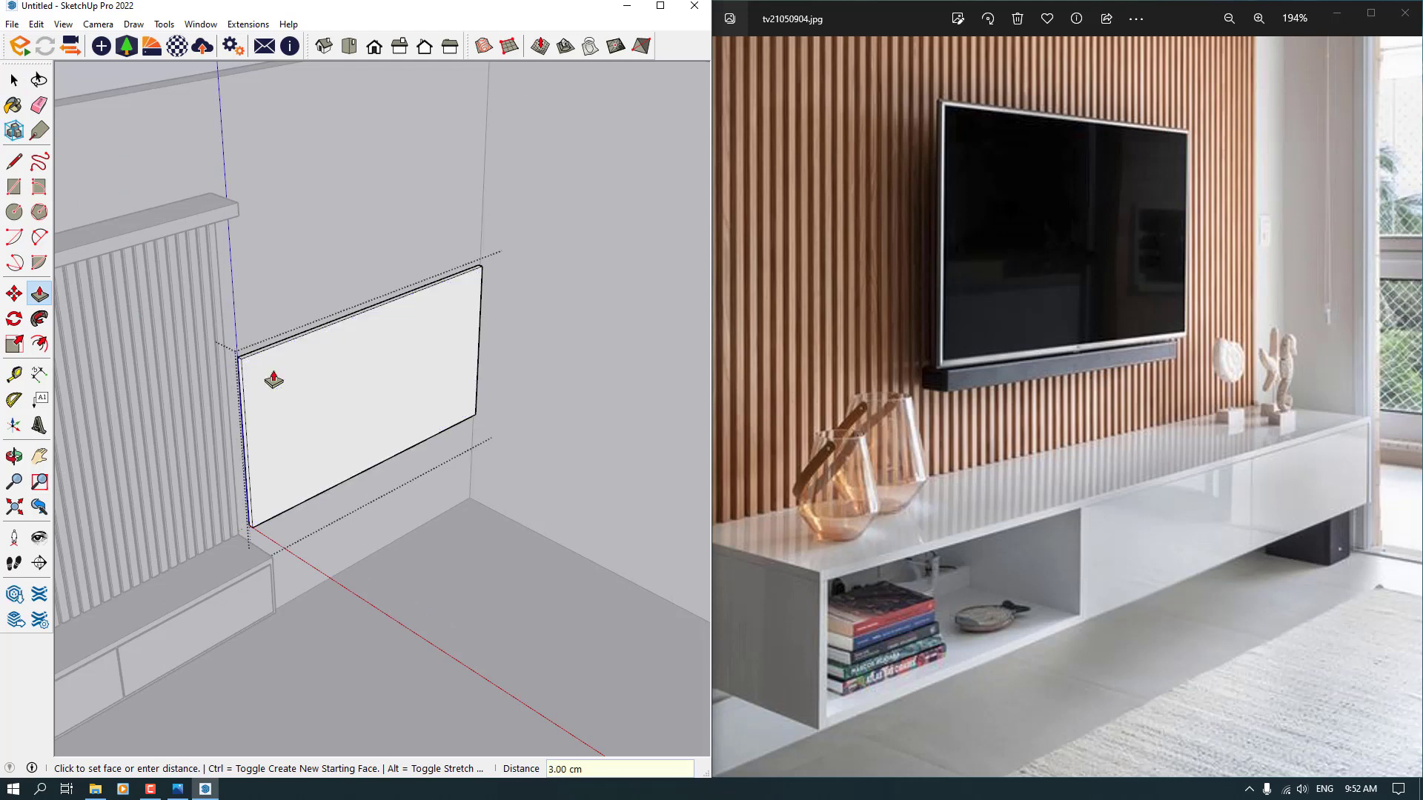
- Offset the outline of the TV's front face inward by 1.4 cm to form the thin bezel, following the photo
scroll(1016, 370, up, 5)
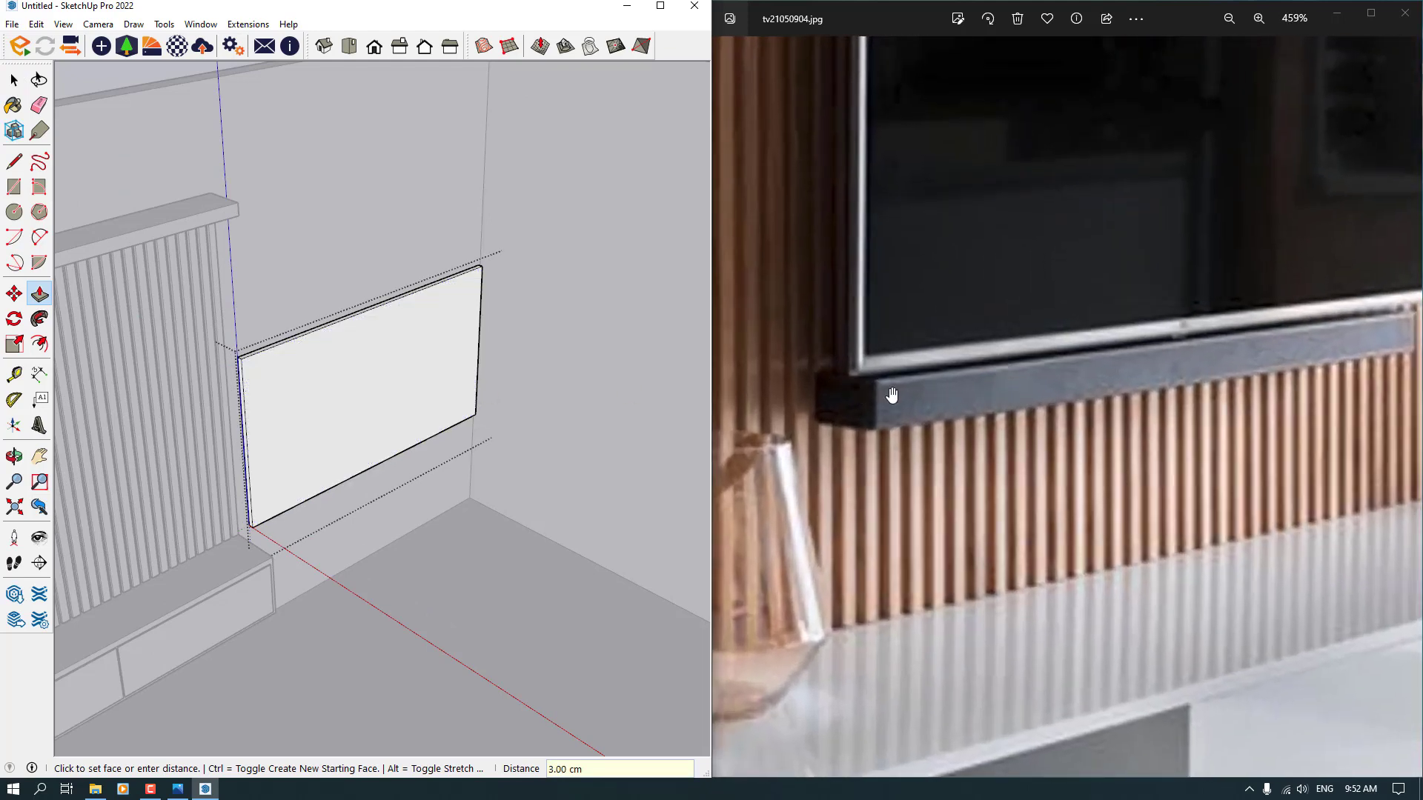
scroll(854, 400, down, 2)
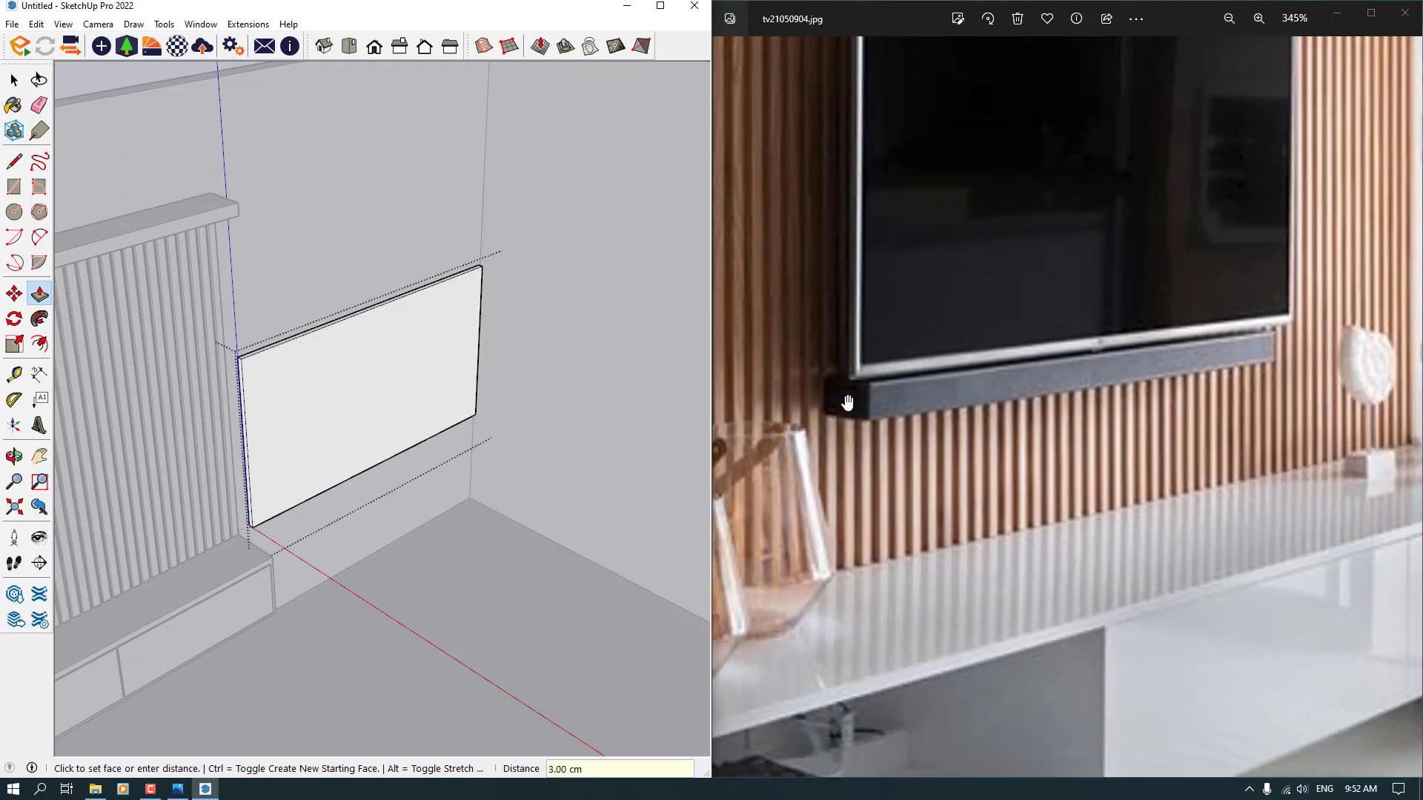
scroll(502, 465, down, 5)
mouse_move(211, 458)
middle_down()
mouse_move(267, 460)
mouse_move(330, 429)
middle_up()
scroll(454, 513, up, 8)
scroll(374, 486, down, 1)
scroll(373, 485, down, 3)
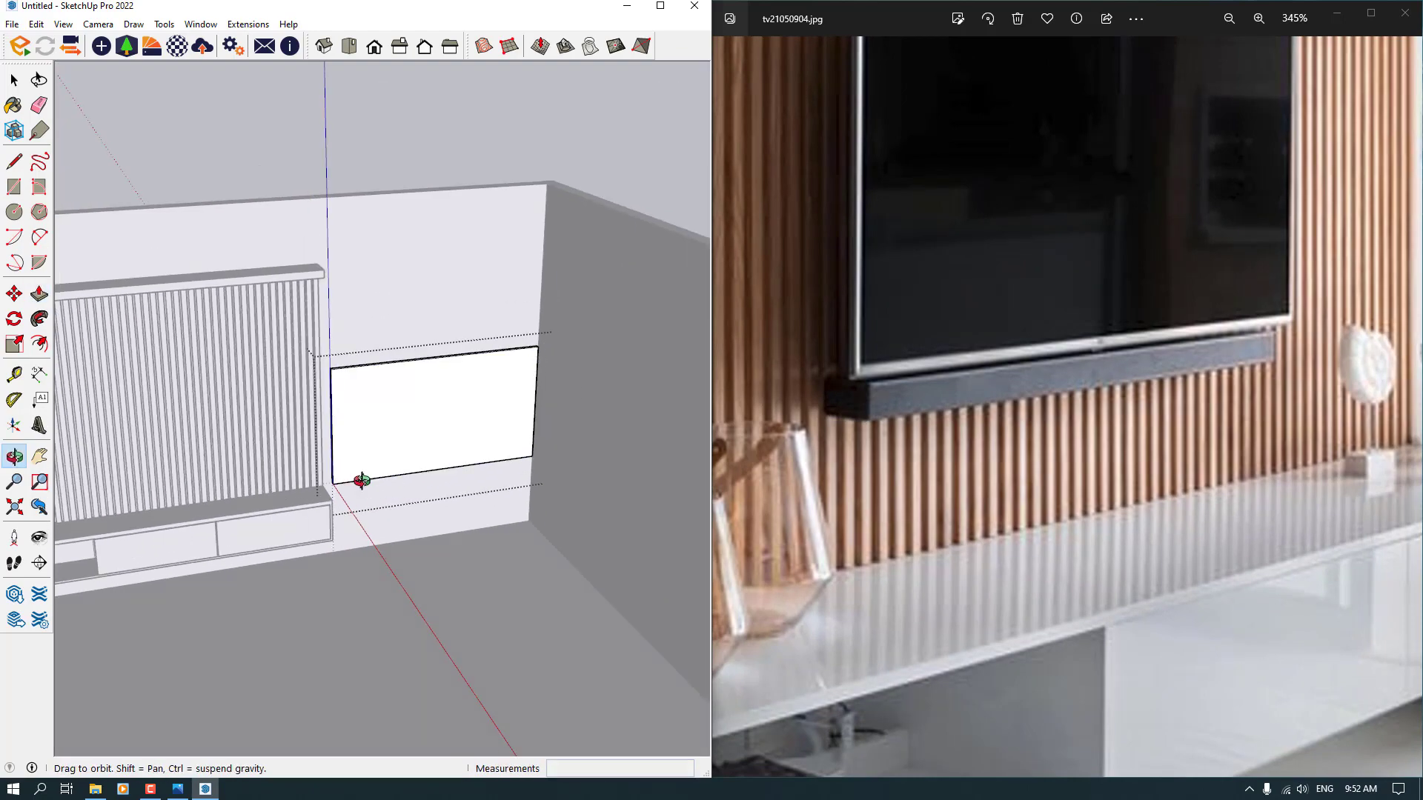
key(f)
scroll(304, 404, up, 4)
scroll(386, 384, up, 1)
click(387, 384)
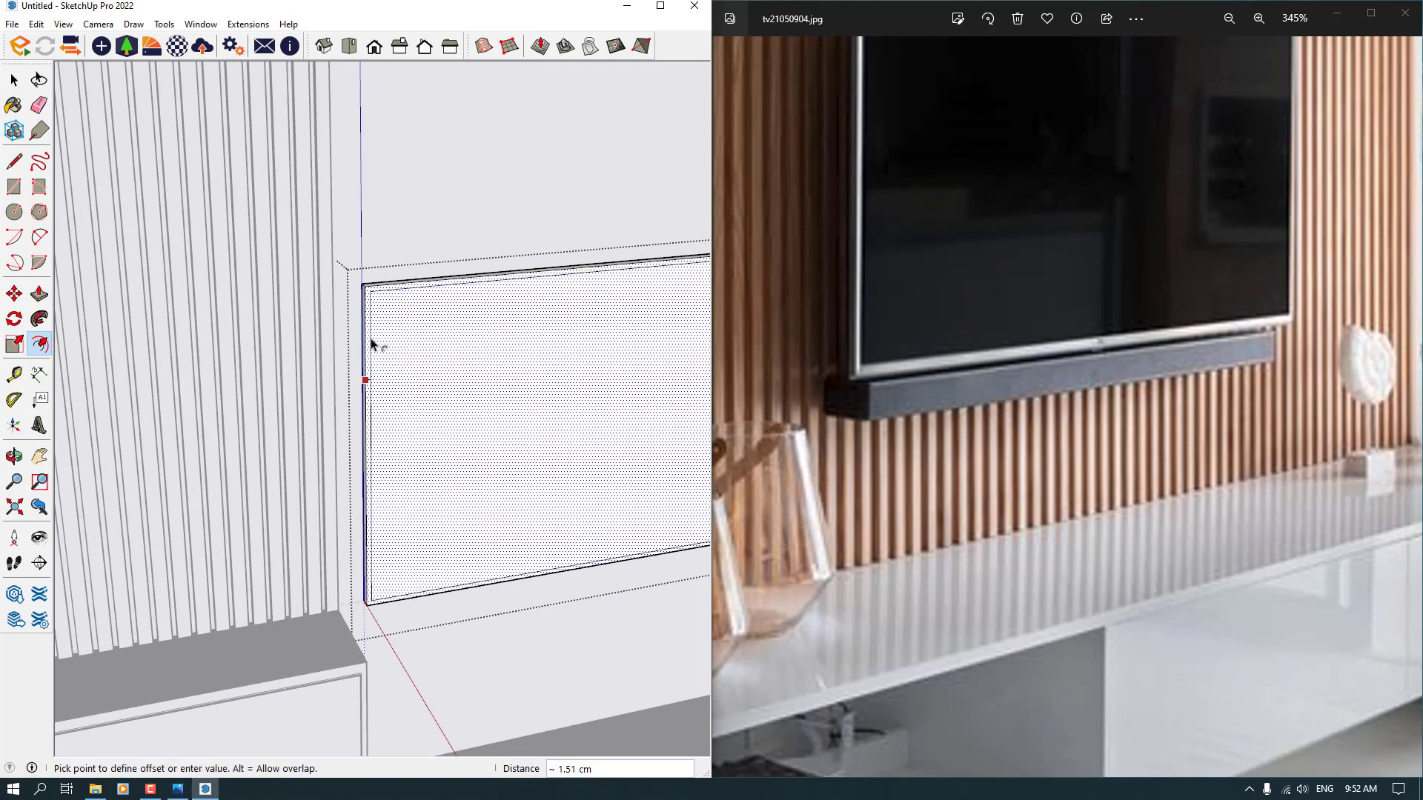
text(1.4)
key(Return)
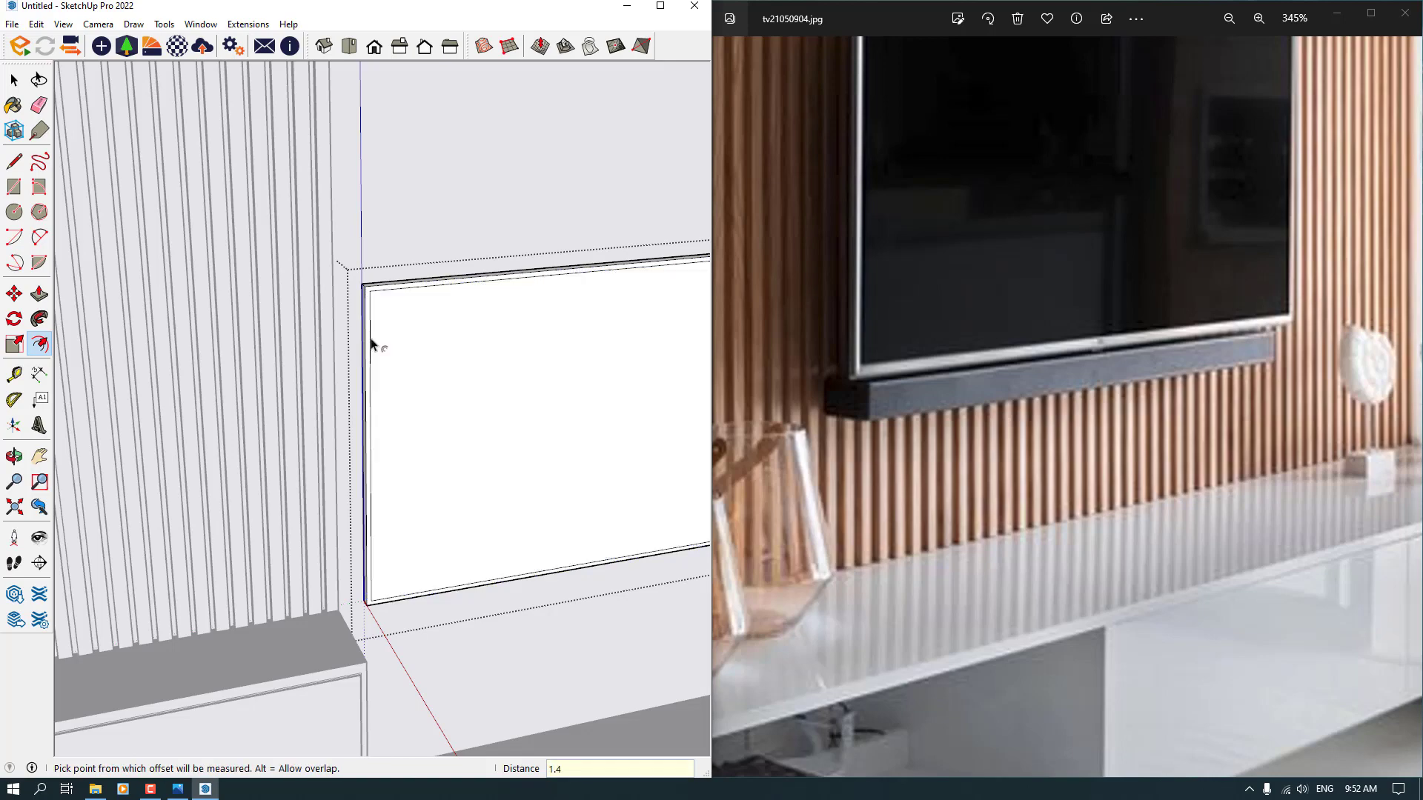
key(space)
- Push the TV's inner screen face by 0.1 cm within the bezel and close the TV group
key(p)
scroll(413, 381, down, 3)
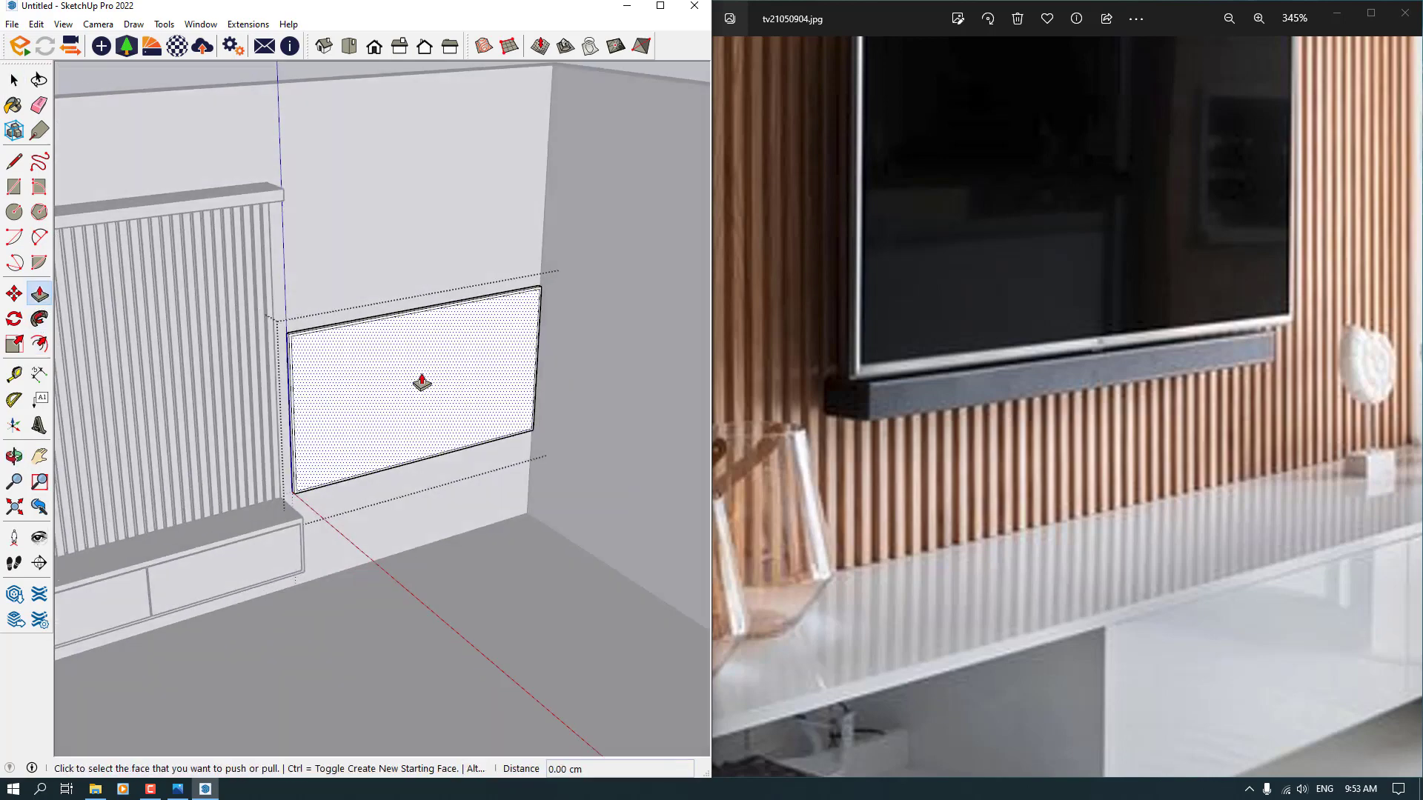
scroll(466, 348, up, 2)
click(465, 348)
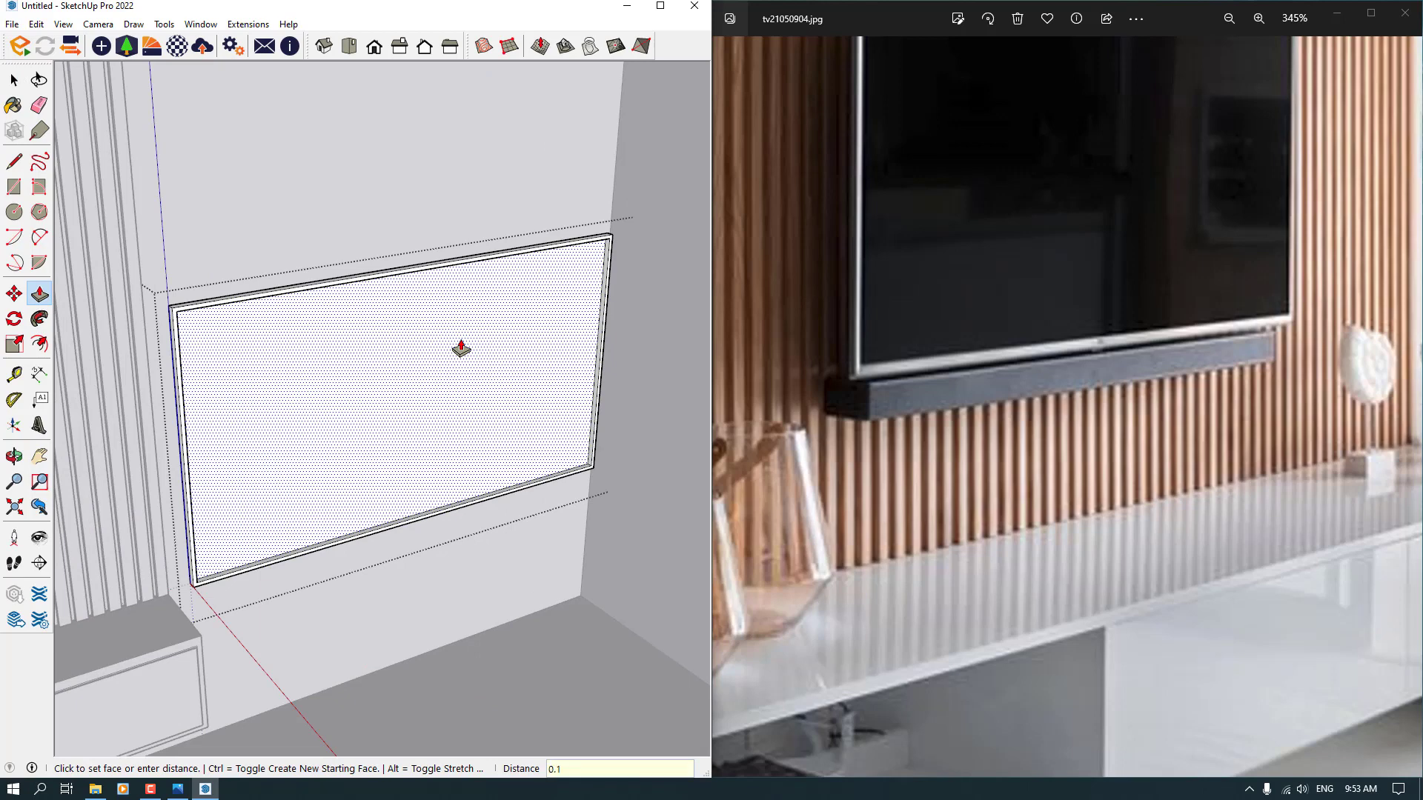
key(Return)
scroll(461, 349, down, 3)
middle_drag(461, 348, 426, 330)
key(space)
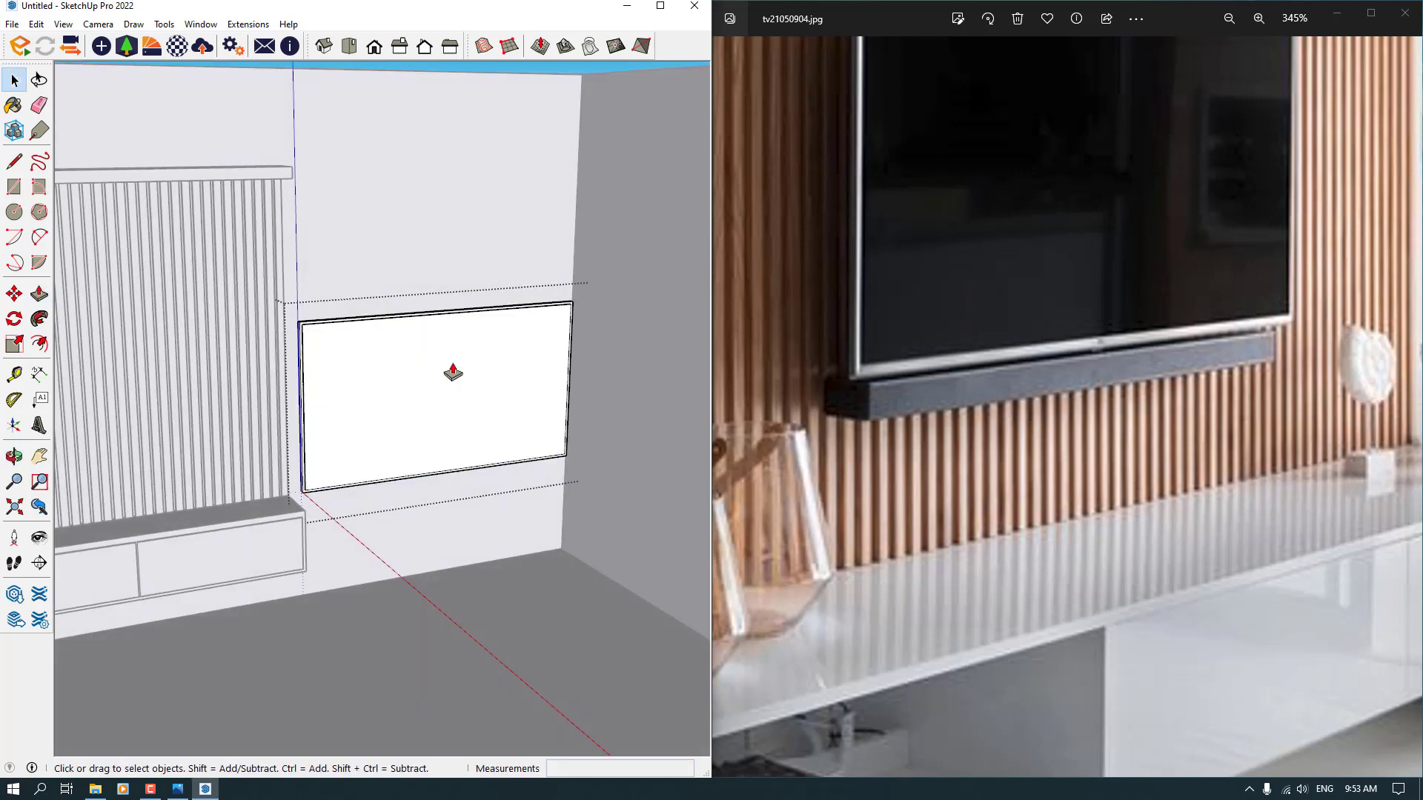
triple_click(453, 373)
right_click(452, 368)
click(512, 578)
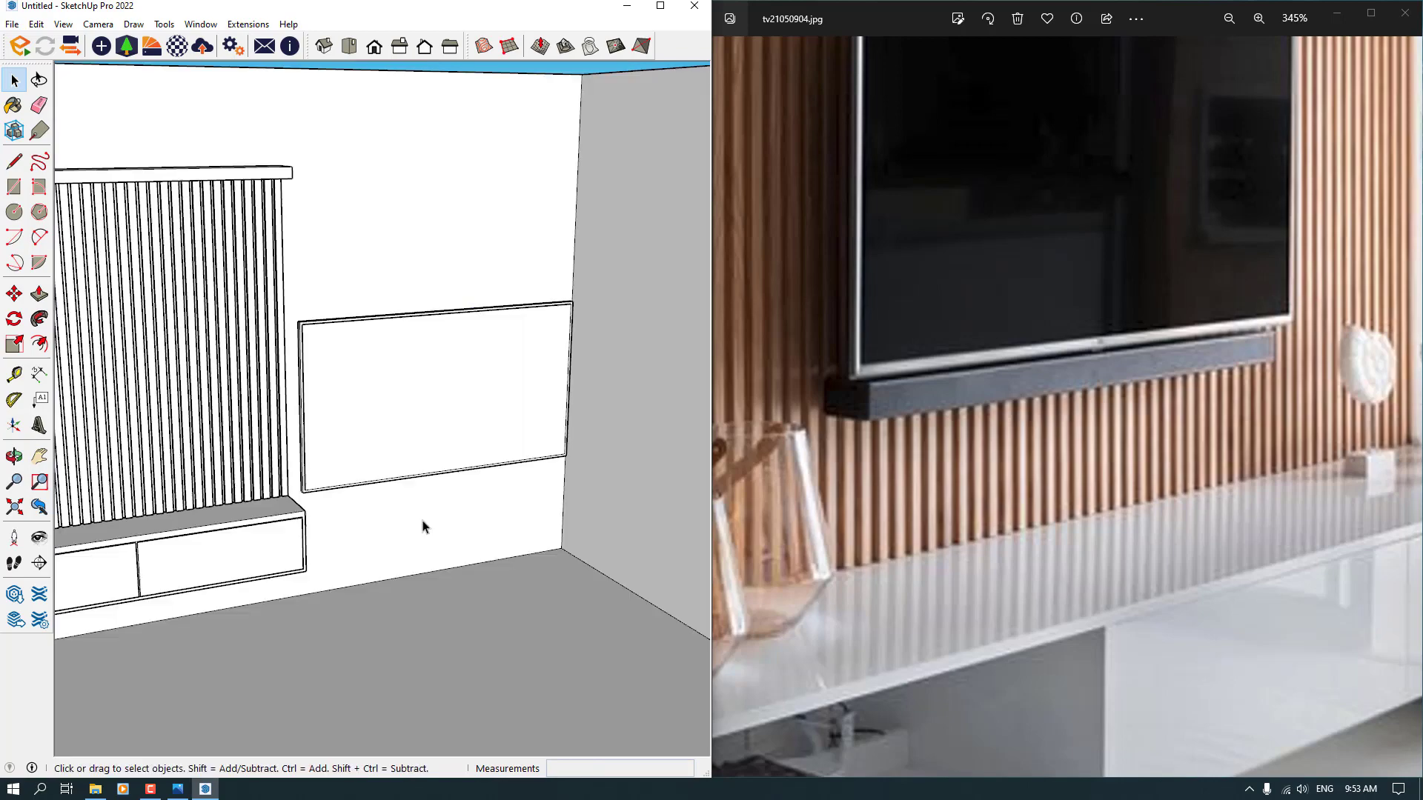
- Move the TV by its upper left corner onto the slatted panel's upper left corner, just under the shelf
scroll(423, 527, down, 4)
key(m)
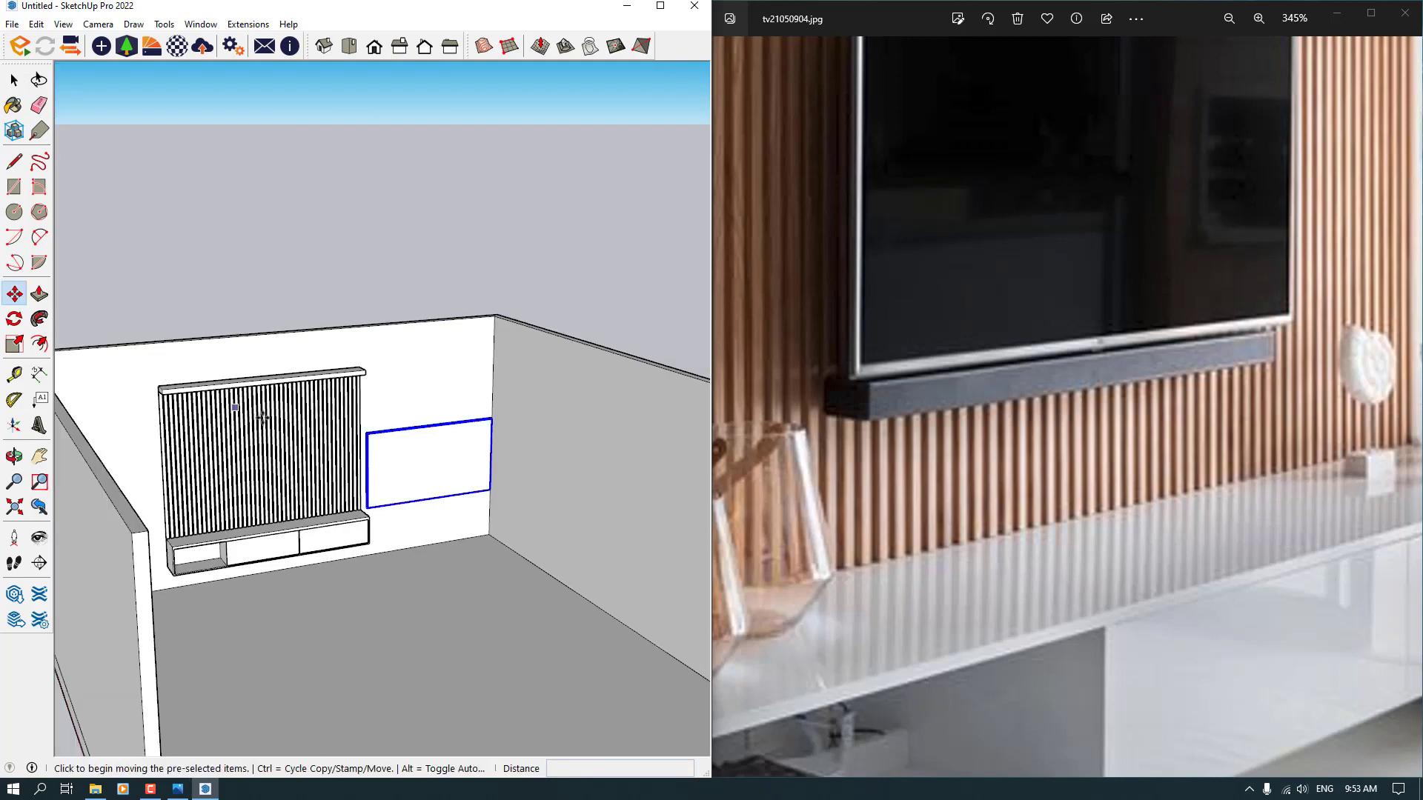
scroll(359, 432, up, 6)
click(419, 446)
scroll(430, 452, down, 5)
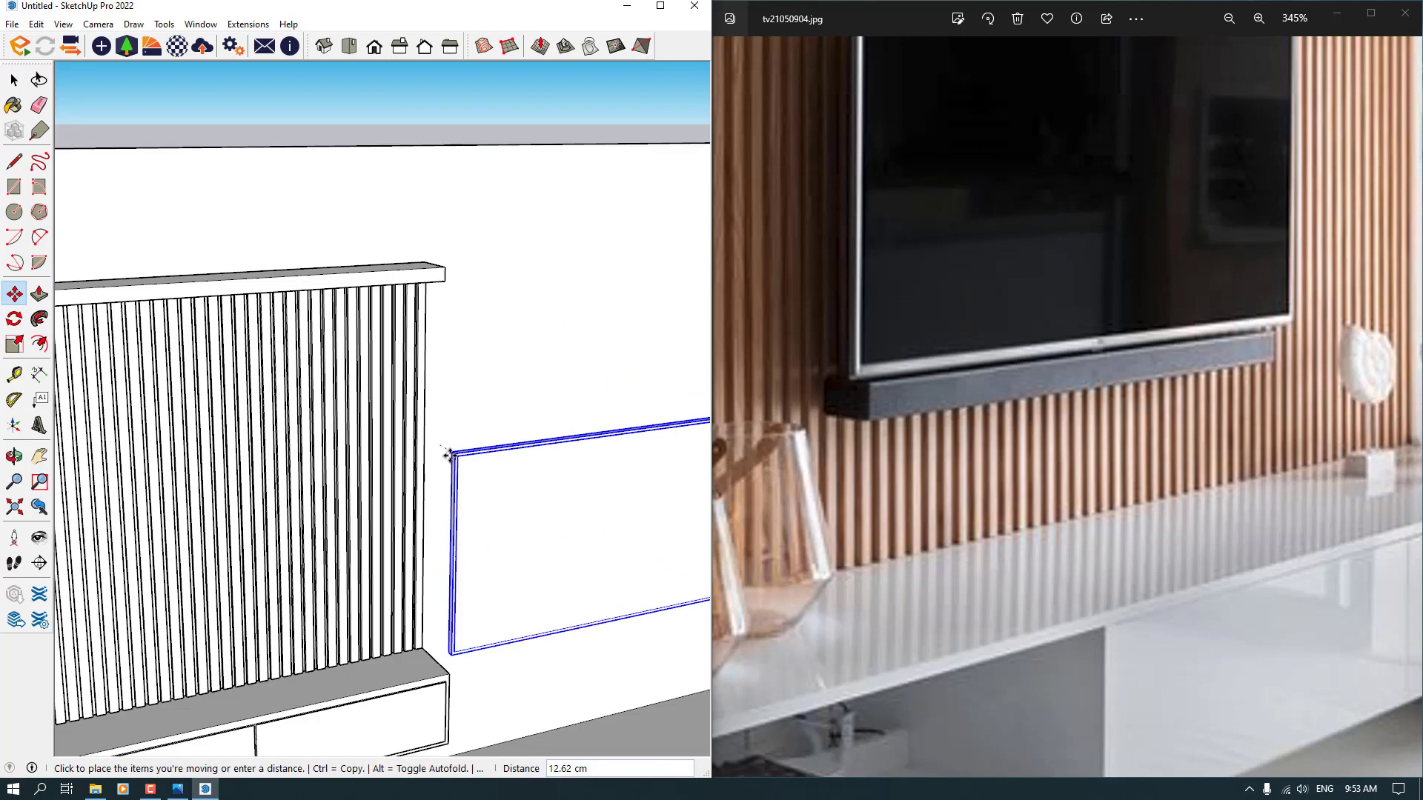
scroll(114, 404, up, 6)
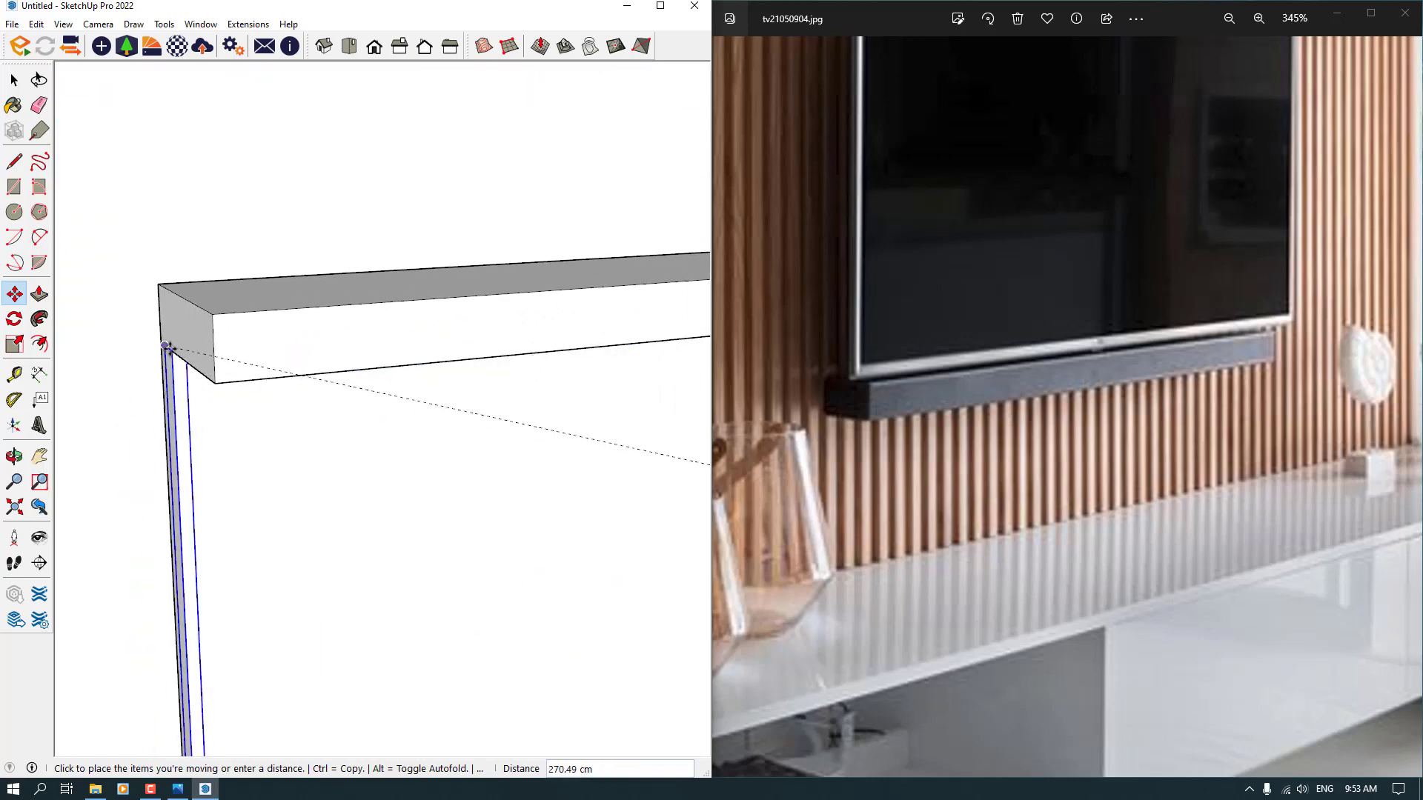
click(170, 397)
scroll(170, 396, down, 5)
scroll(292, 451, down, 3)
middle_drag(293, 450, 258, 395)
scroll(936, 433, down, 5)
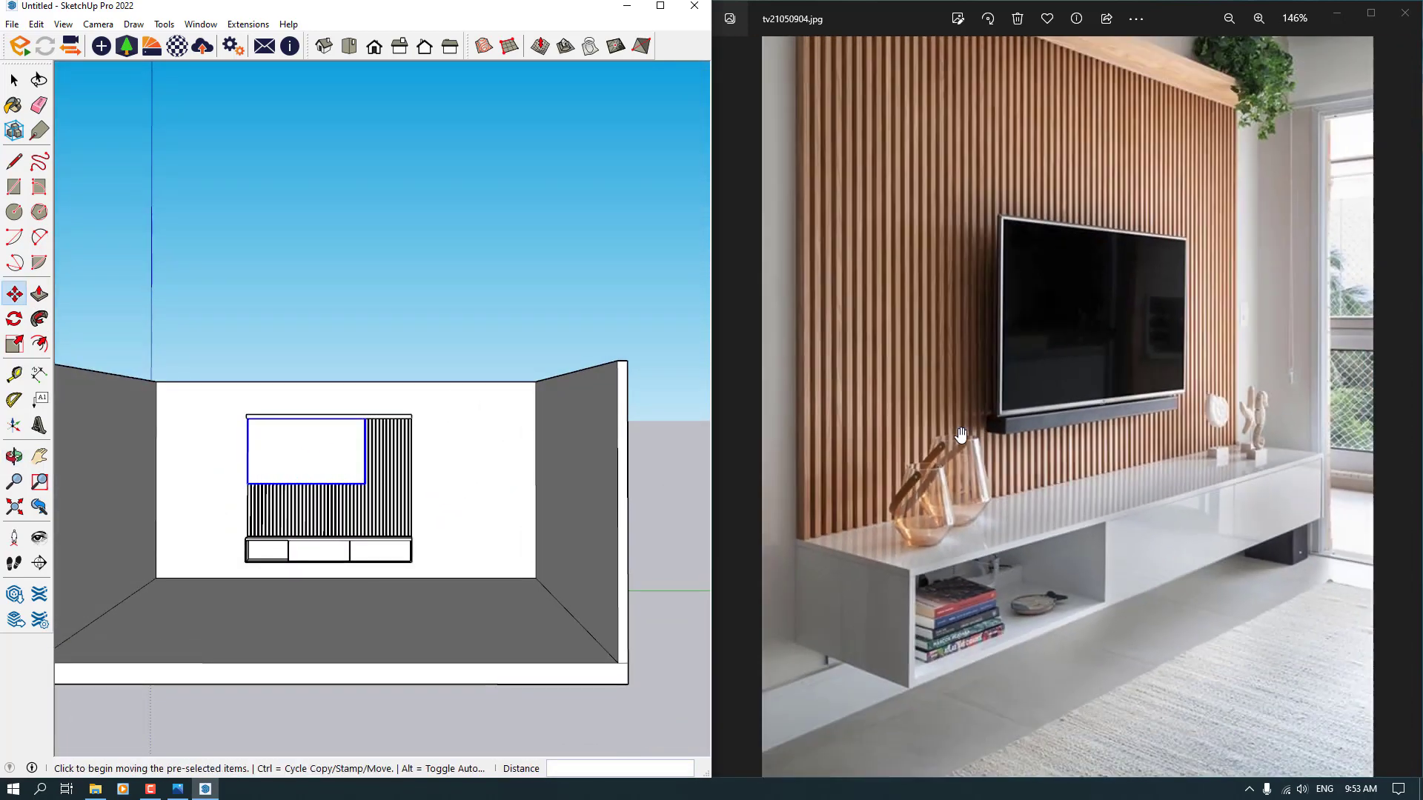
scroll(343, 489, up, 4)
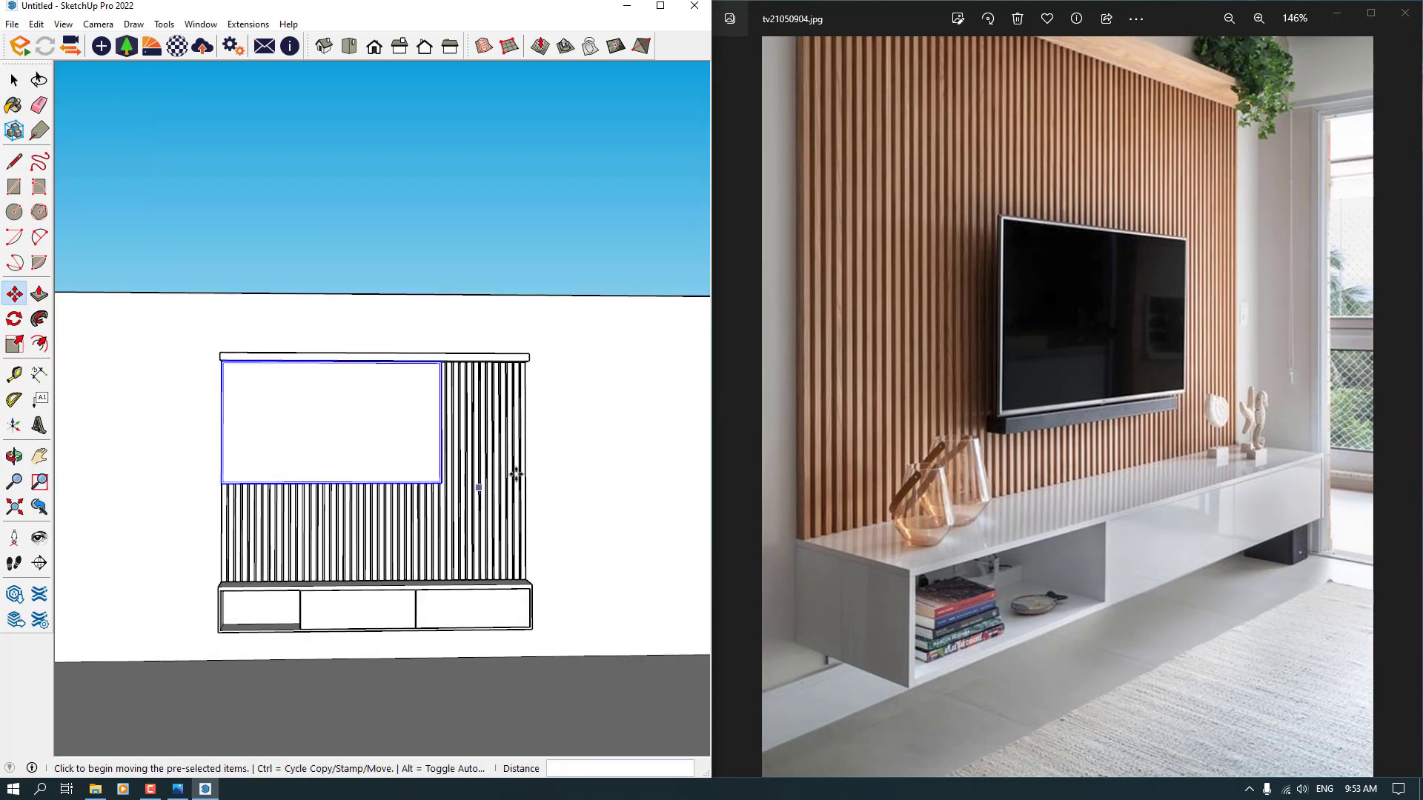
click(547, 457)
key(space)
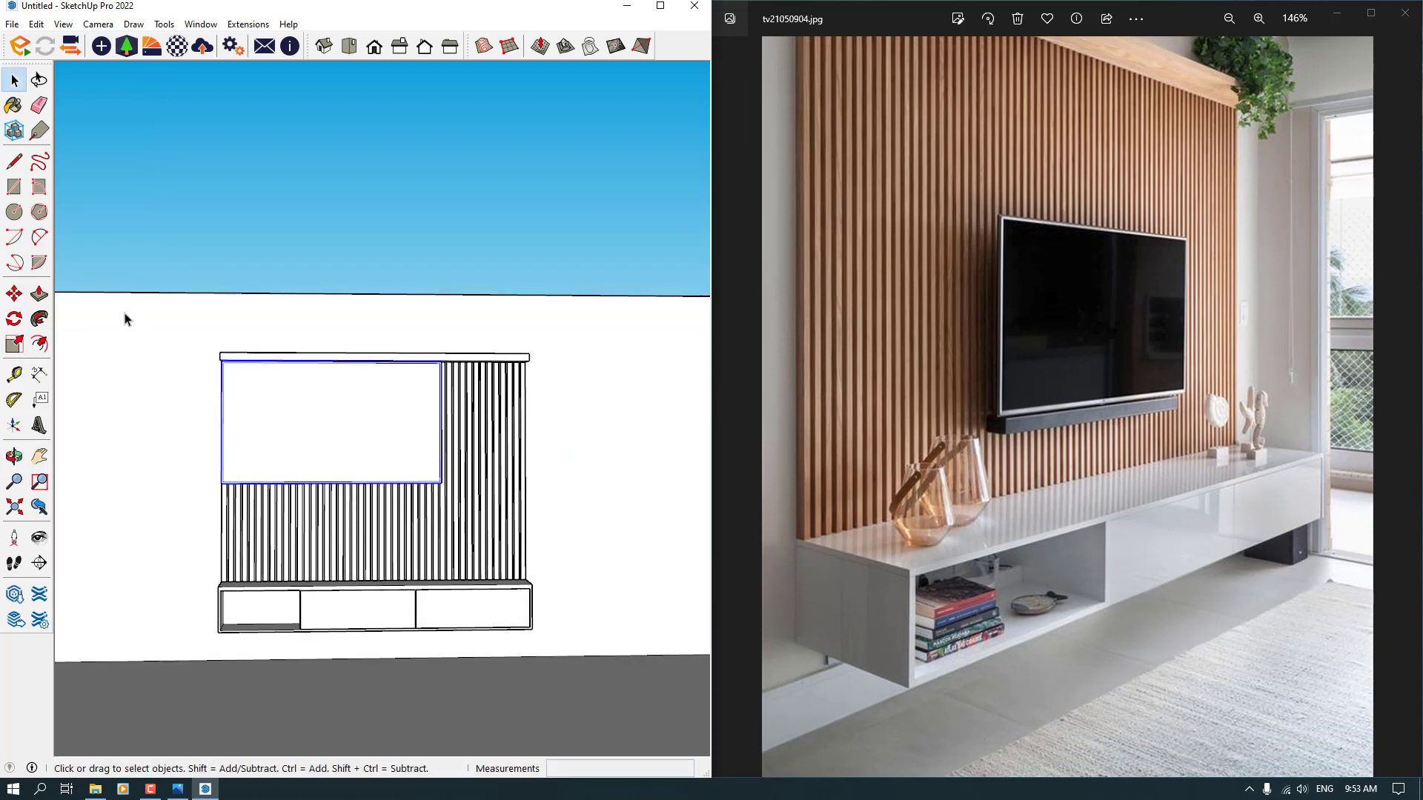
- Move the TV 35 cm to the right along the slatted panel to centre it horizontally
click(14, 294)
middle_drag(418, 454, 385, 468)
scroll(515, 398, up, 3)
mouse_move(515, 398)
middle_down()
mouse_move(385, 250)
mouse_move(365, 339)
middle_up()
scroll(372, 343, up, 2)
click(365, 340)
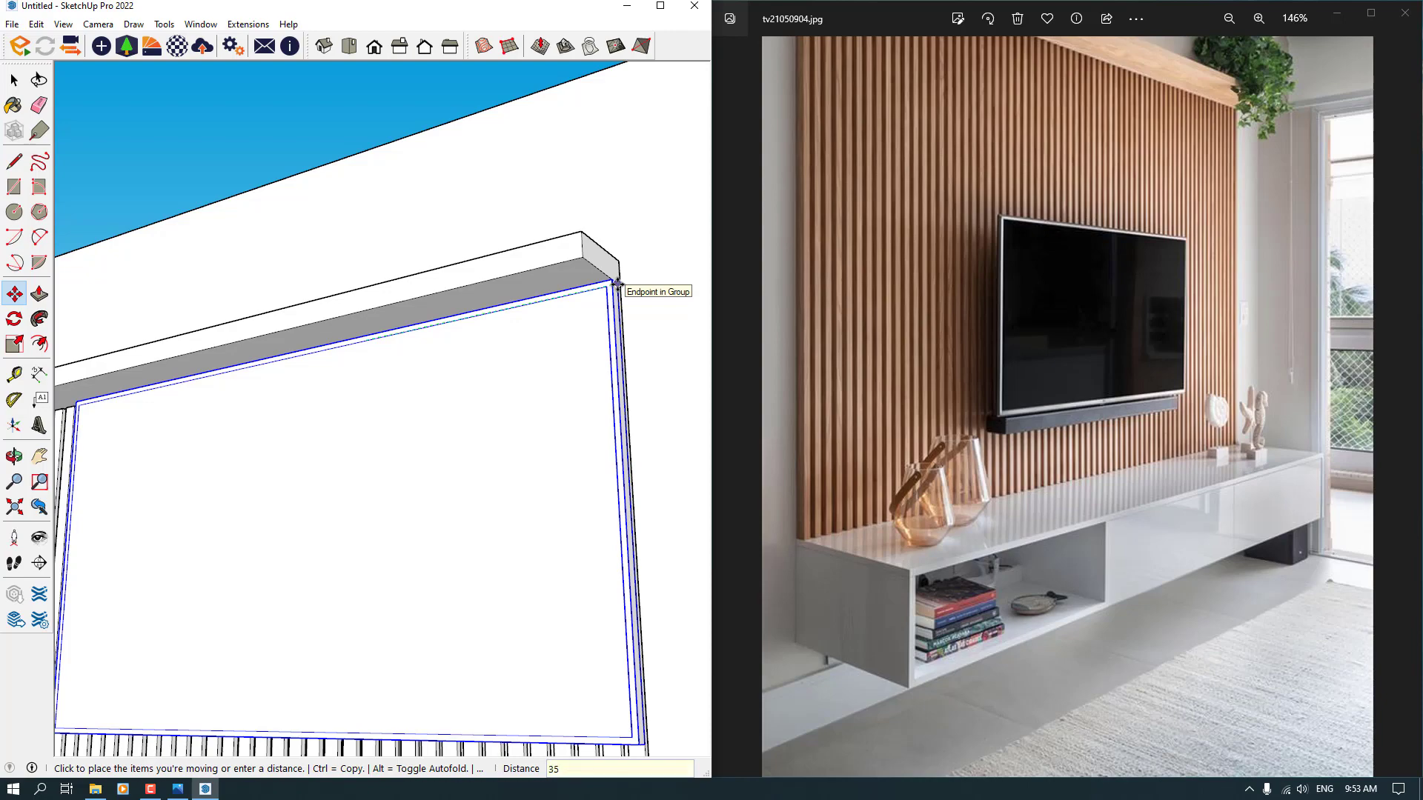
key(Return)
scroll(617, 284, down, 3)
middle_drag(619, 287, 733, 374)
scroll(337, 350, down, 4)
middle_drag(337, 349, 442, 386)
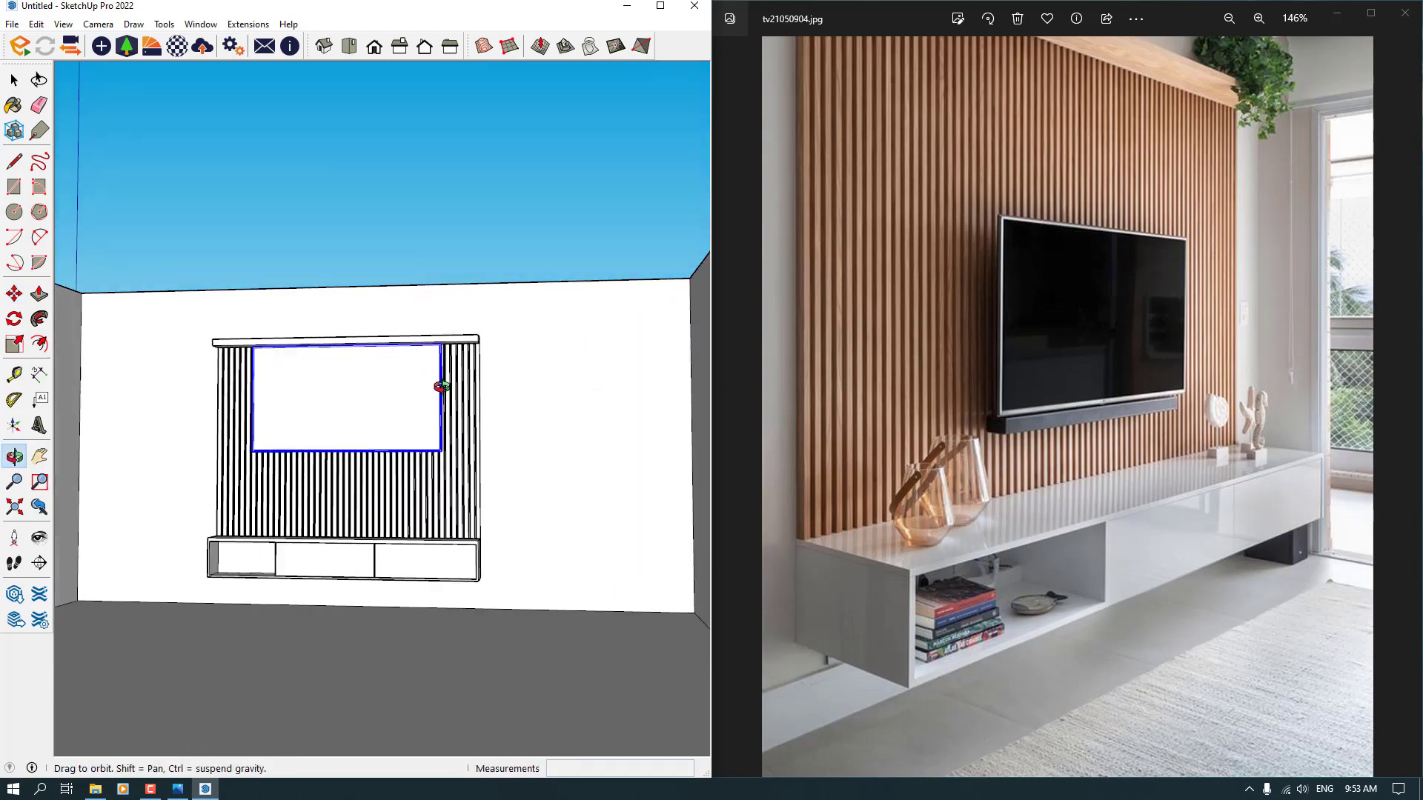
- Move the TV straight down the slatted panel by about 60 cm, matching its height in the photo
scroll(169, 492, up, 4)
middle_drag(274, 496, 100, 468)
scroll(537, 651, up, 4)
scroll(339, 502, down, 3)
middle_drag(339, 503, 146, 316)
scroll(146, 316, down, 3)
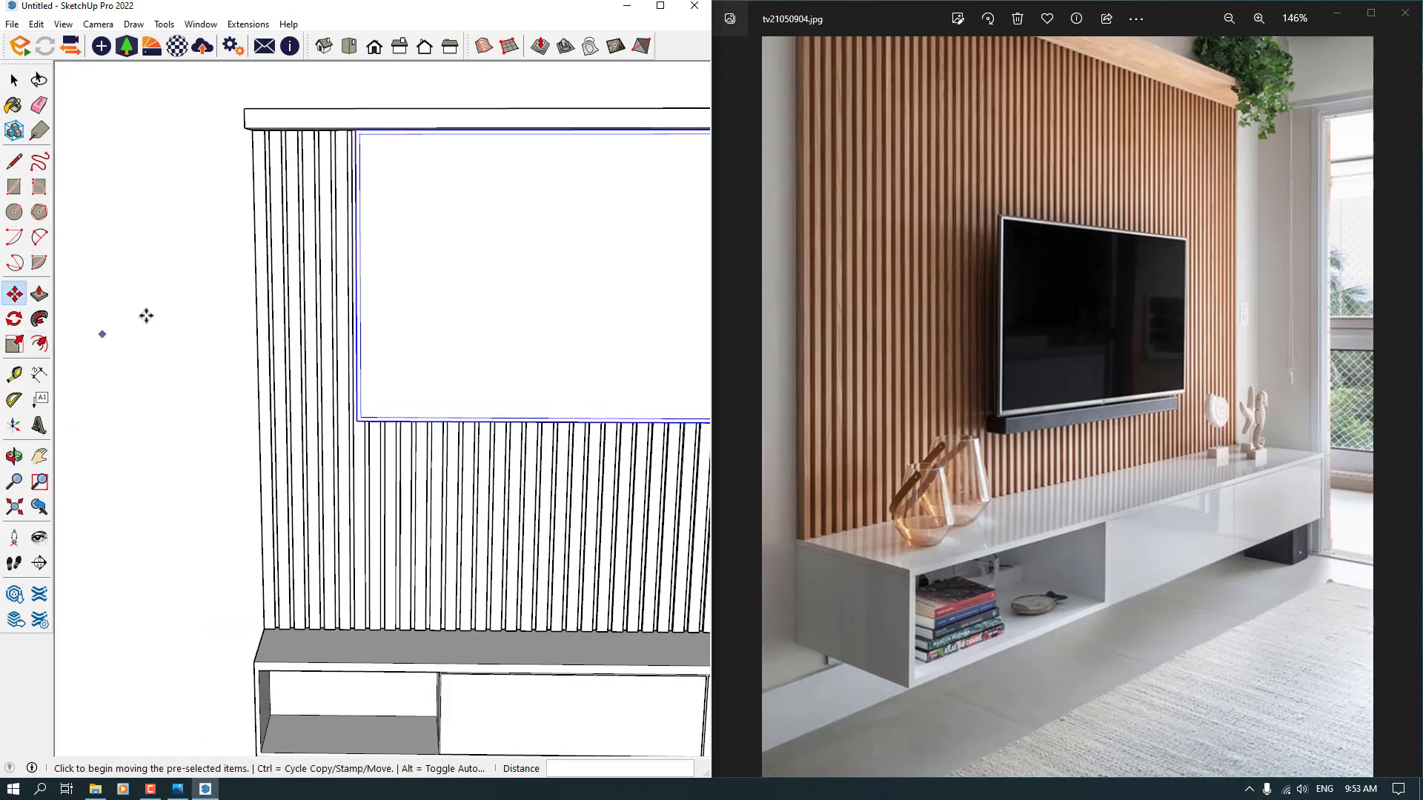
scroll(302, 368, down, 5)
click(537, 292)
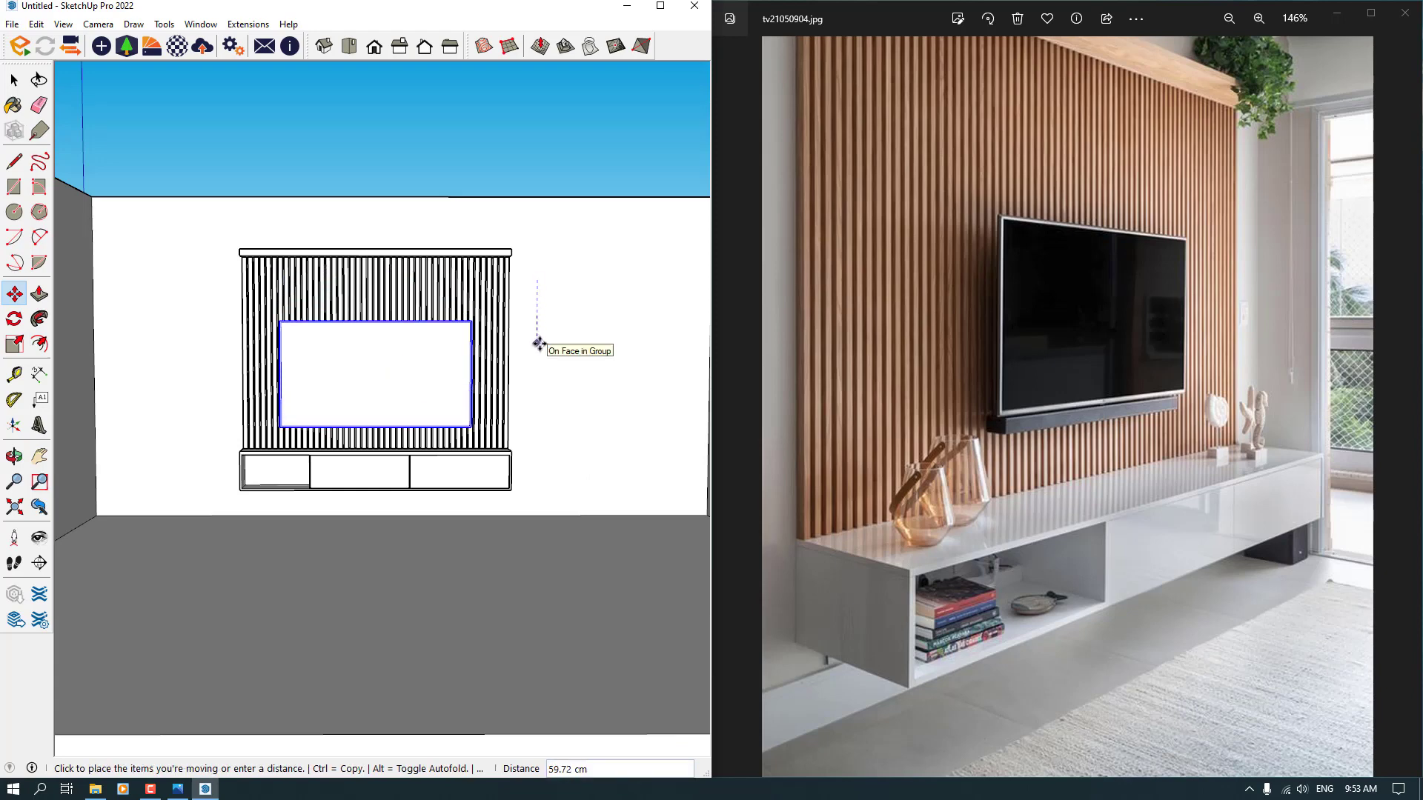
key(Return)
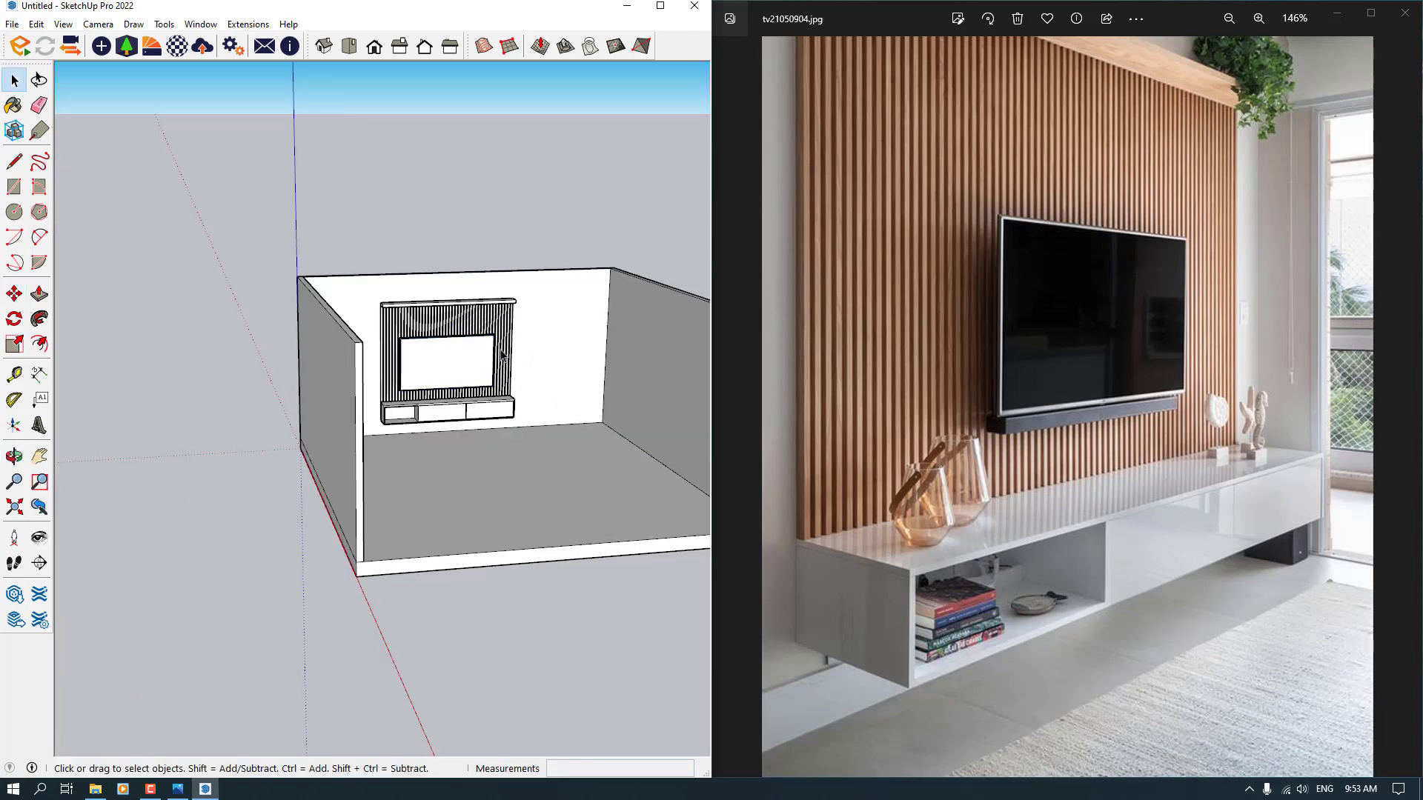
- Compare the TV, slatted panel and cabinet with the reference photo, checking overall proportions and spacing
scroll(501, 355, up, 4)
scroll(485, 382, down, 4)
middle_drag(485, 382, 443, 427)
scroll(442, 428, up, 8)
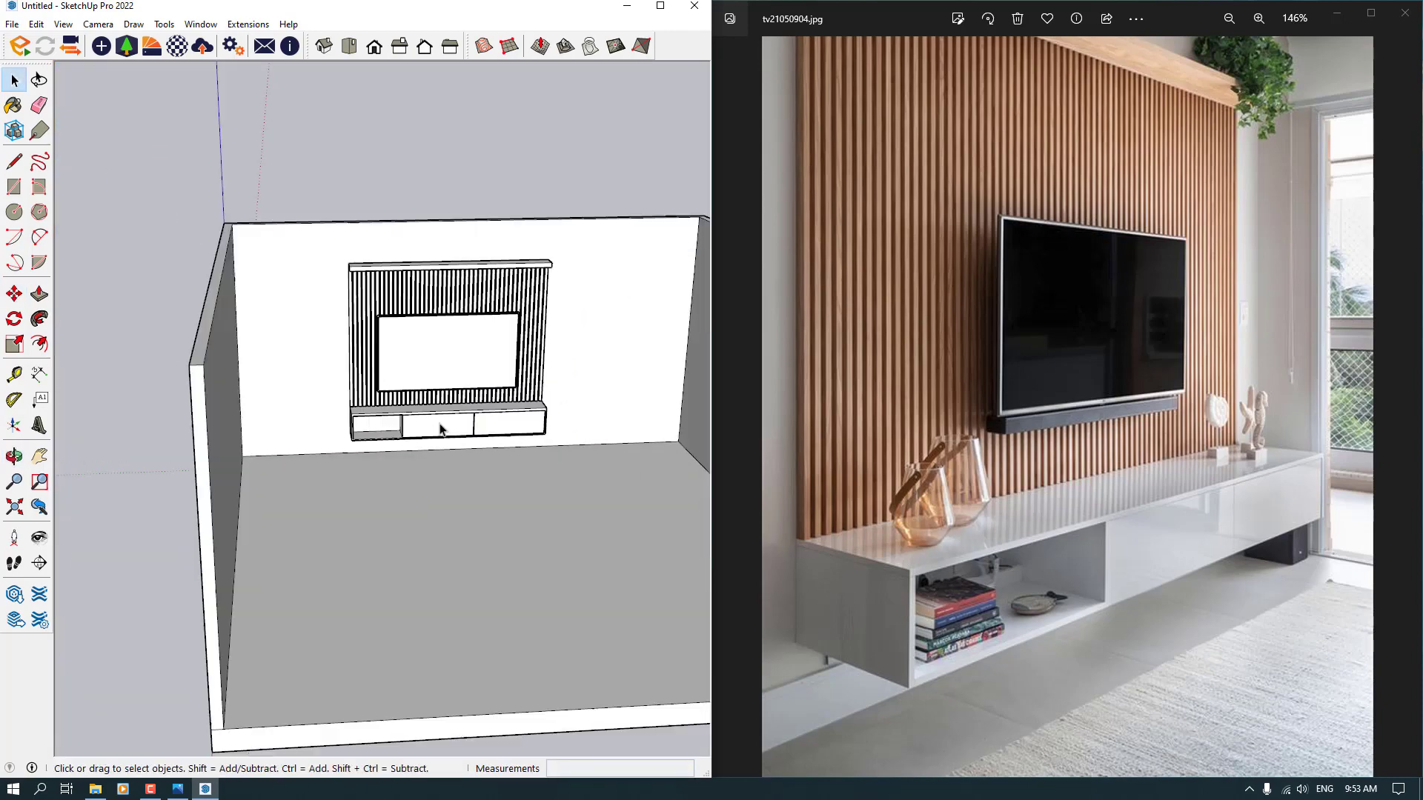
mouse_move(397, 382)
middle_down()
mouse_move(412, 379)
mouse_move(340, 248)
mouse_move(364, 434)
middle_up()
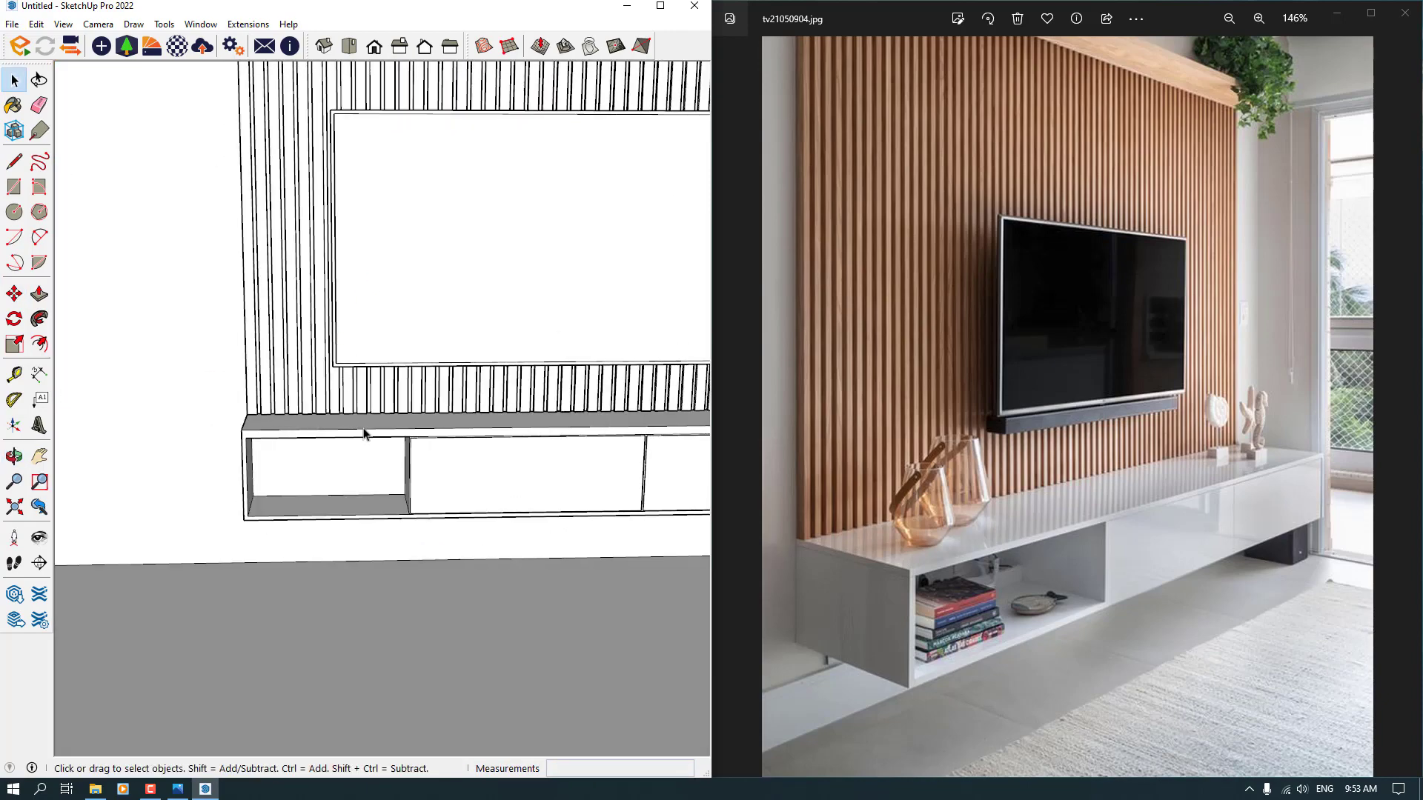
scroll(365, 433, down, 1)
scroll(914, 509, down, 2)
scroll(1112, 386, up, 4)
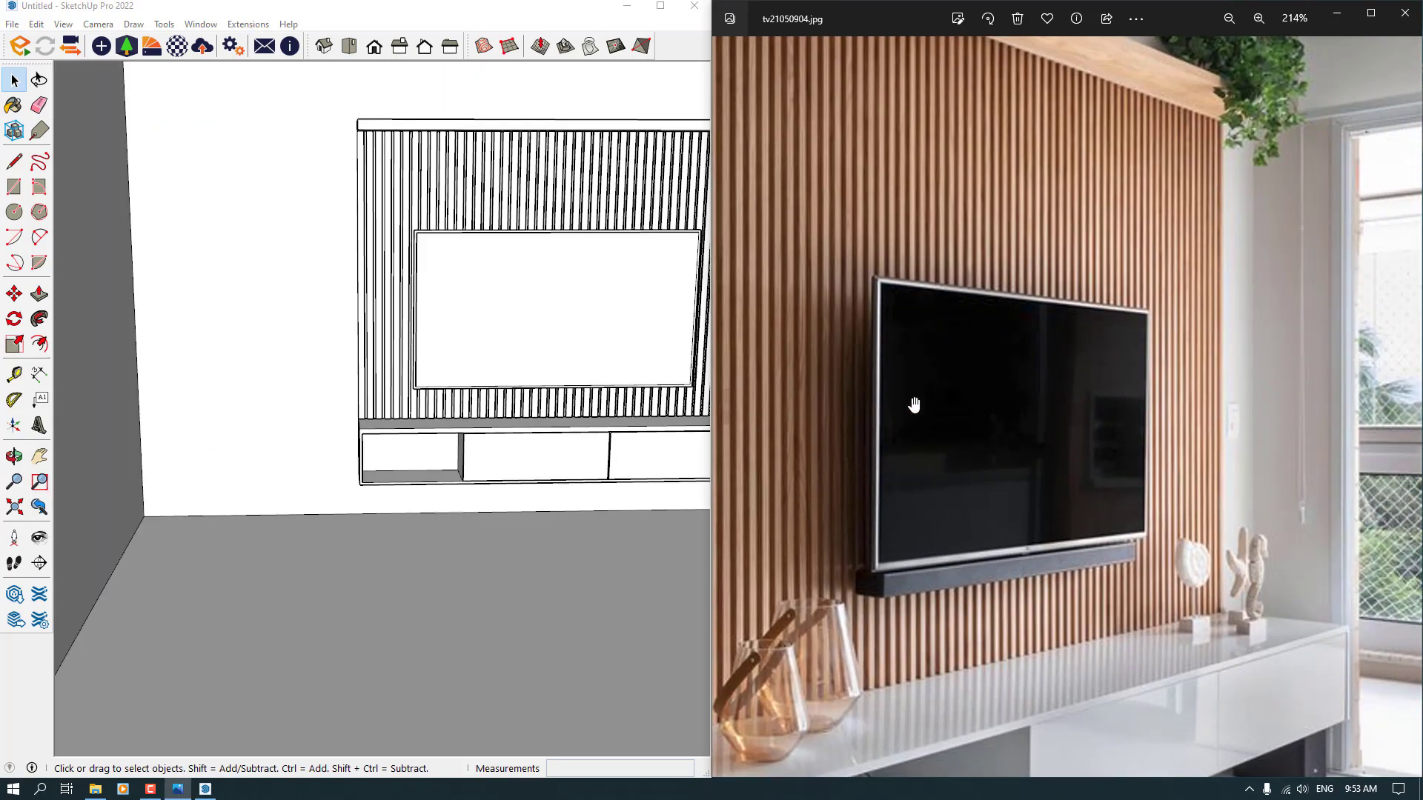
scroll(941, 386, down, 4)
scroll(318, 365, down, 4)
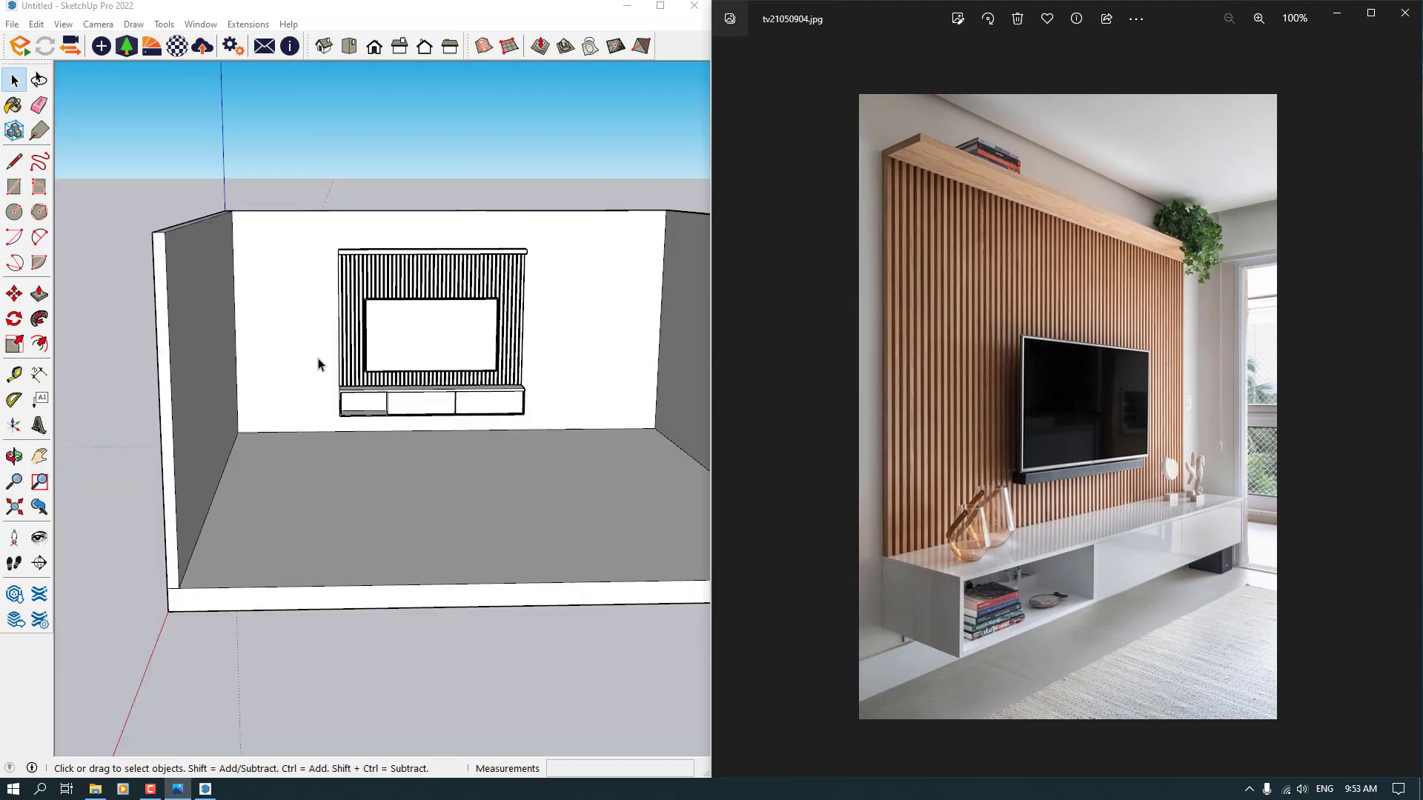
- Open the room group and push the right side wall's inner face 140 cm towards the TV unit
mouse_move(319, 365)
middle_down()
mouse_move(632, 540)
mouse_move(549, 279)
middle_up()
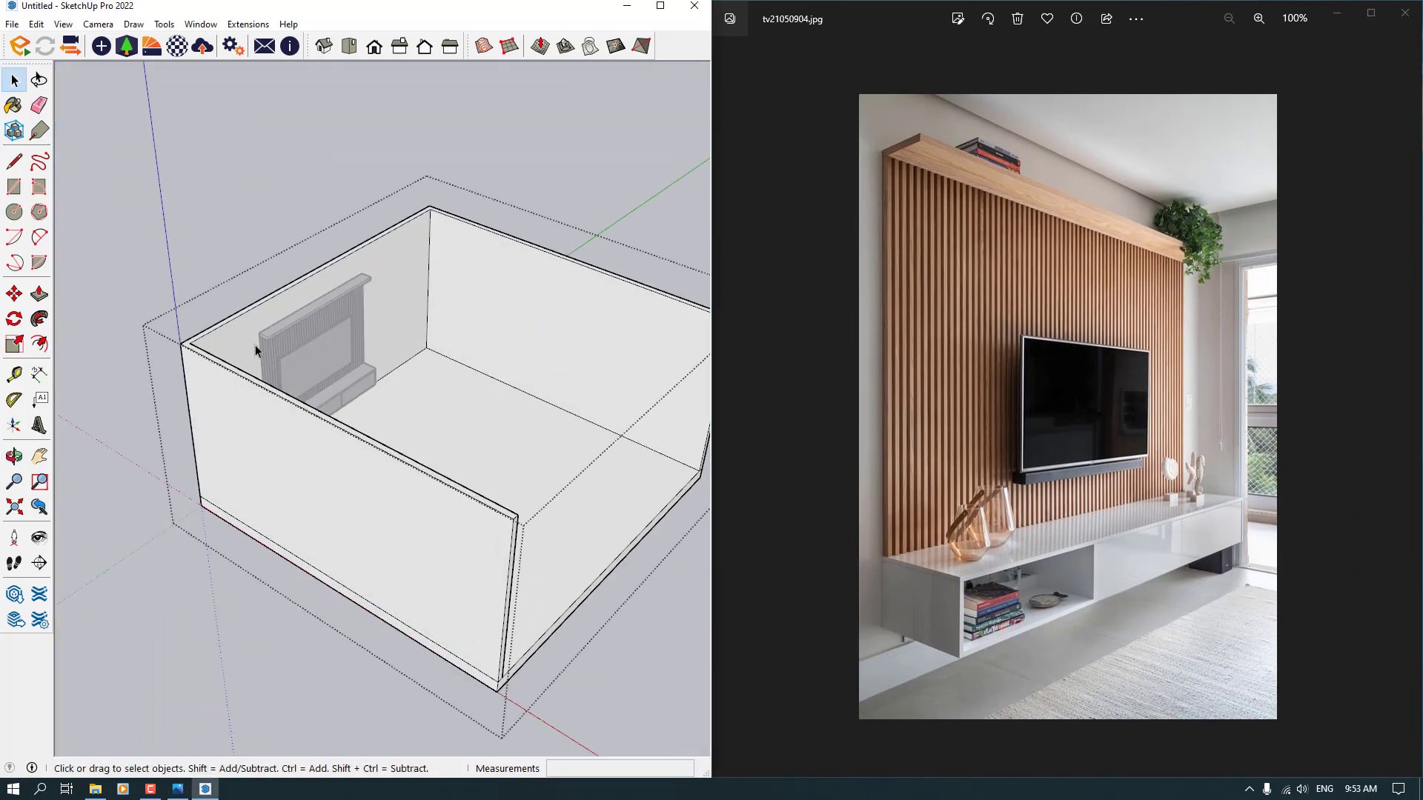
scroll(1274, 444, up, 5)
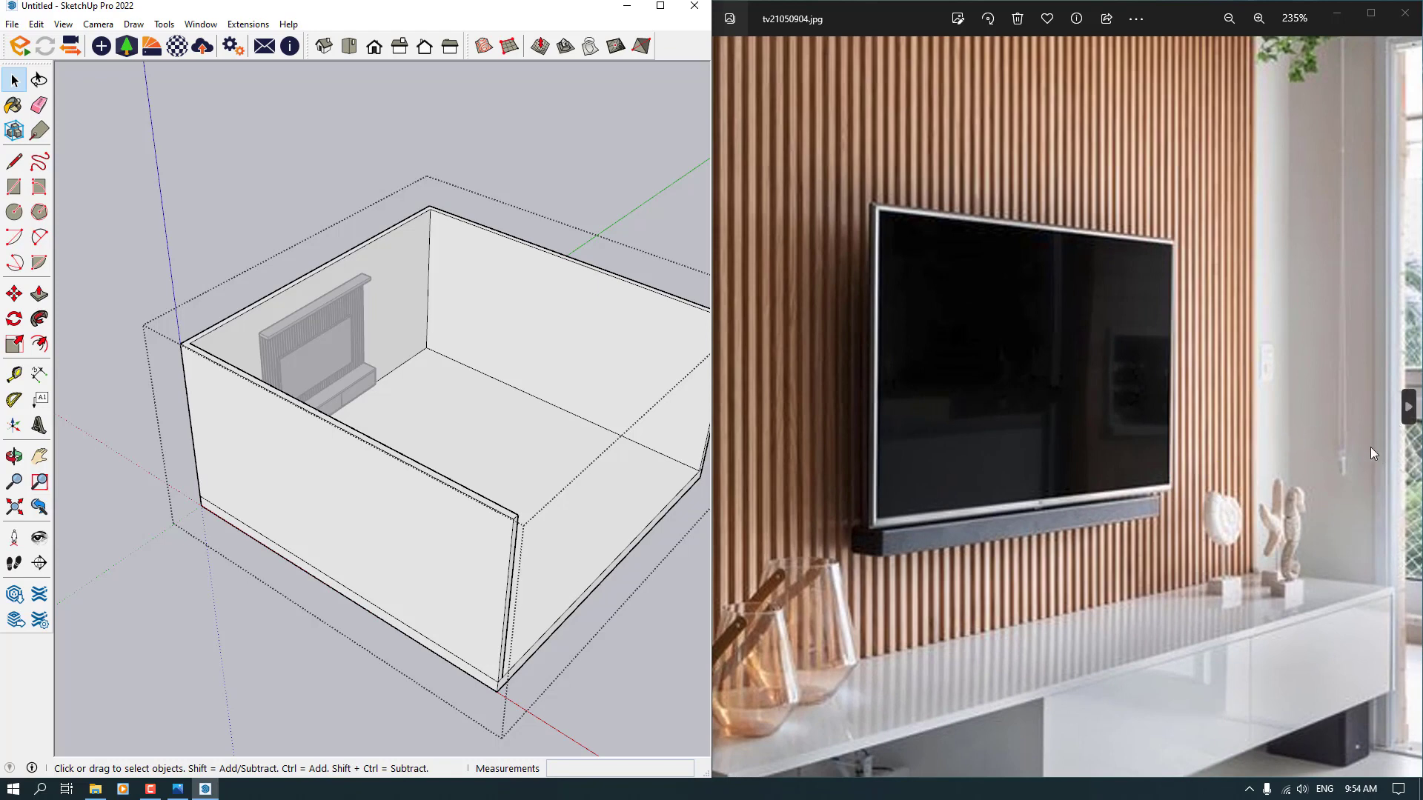
scroll(438, 282, up, 5)
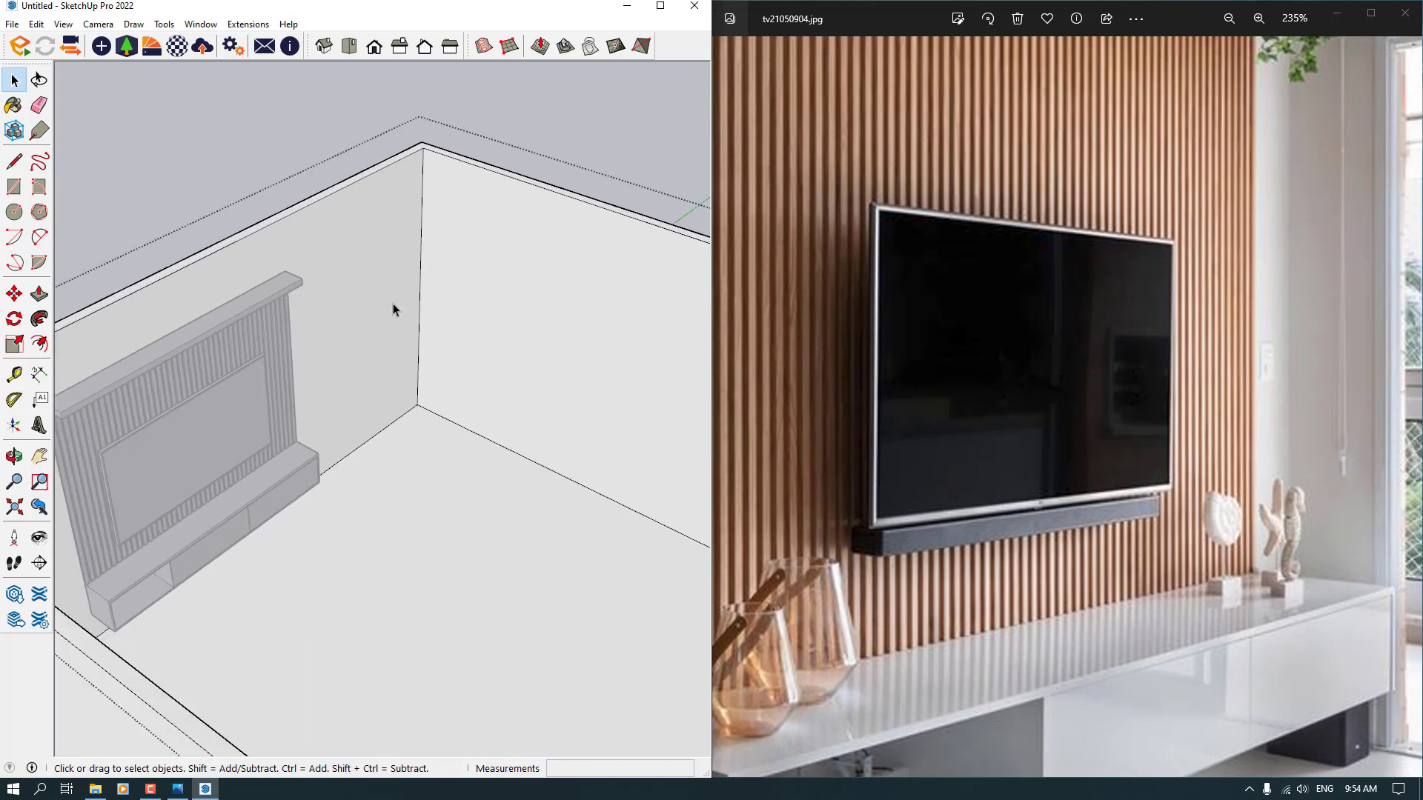
click(40, 293)
click(460, 295)
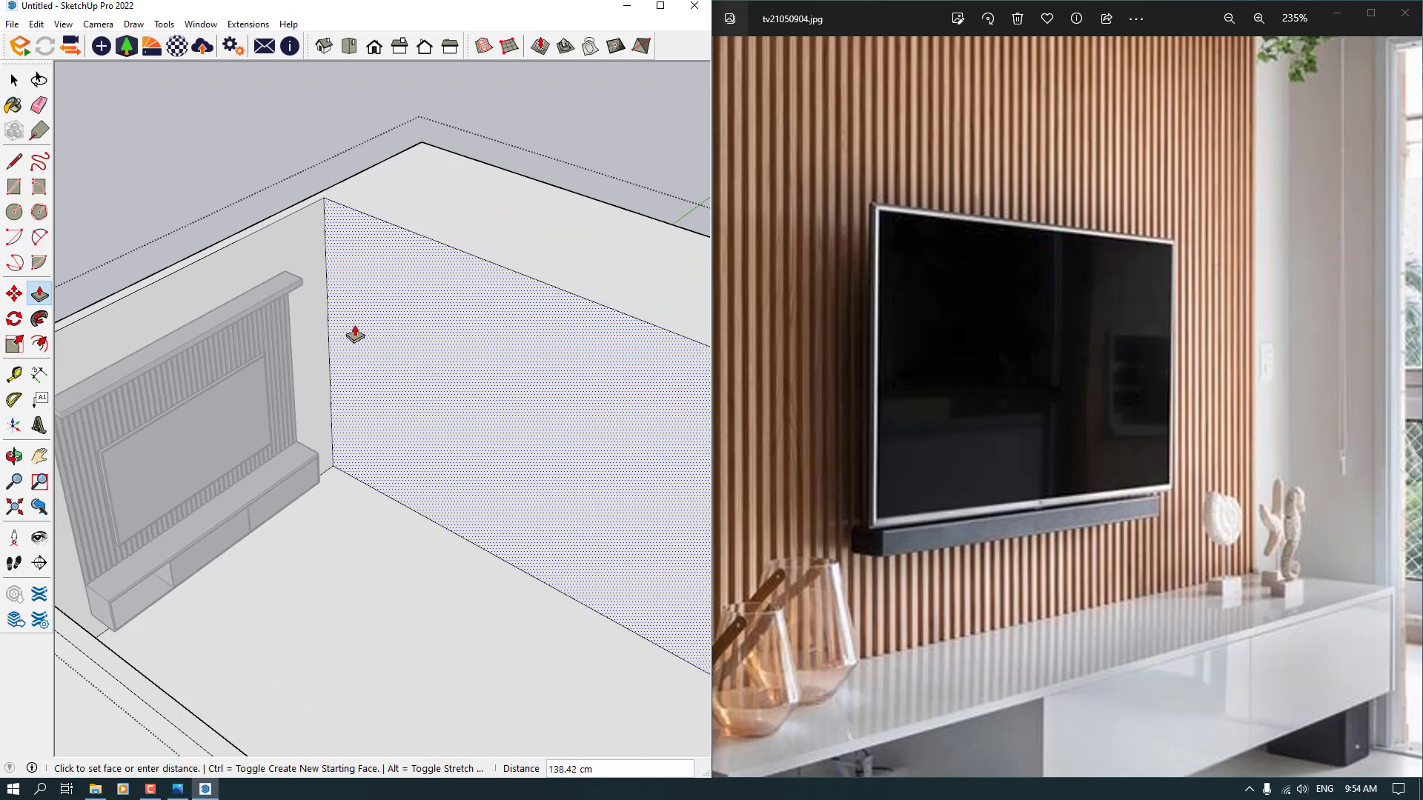
text(14)
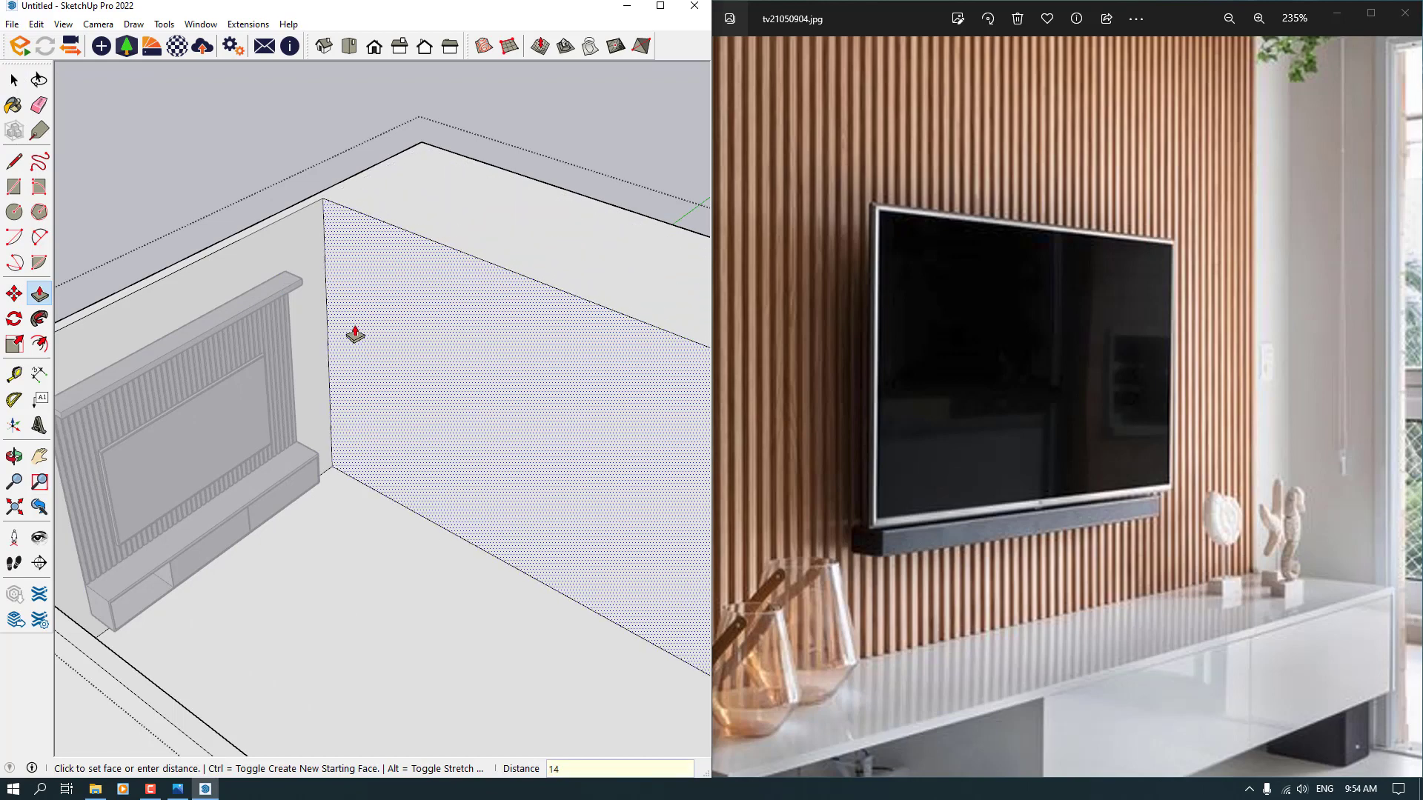
text(0)
key(Return)
- Push the right wall's outer face inward by 140 cm and bring the floor slab's edge flush with it
scroll(382, 329, down, 5)
middle_drag(371, 326, 148, 285)
middle_drag(349, 392, 193, 326)
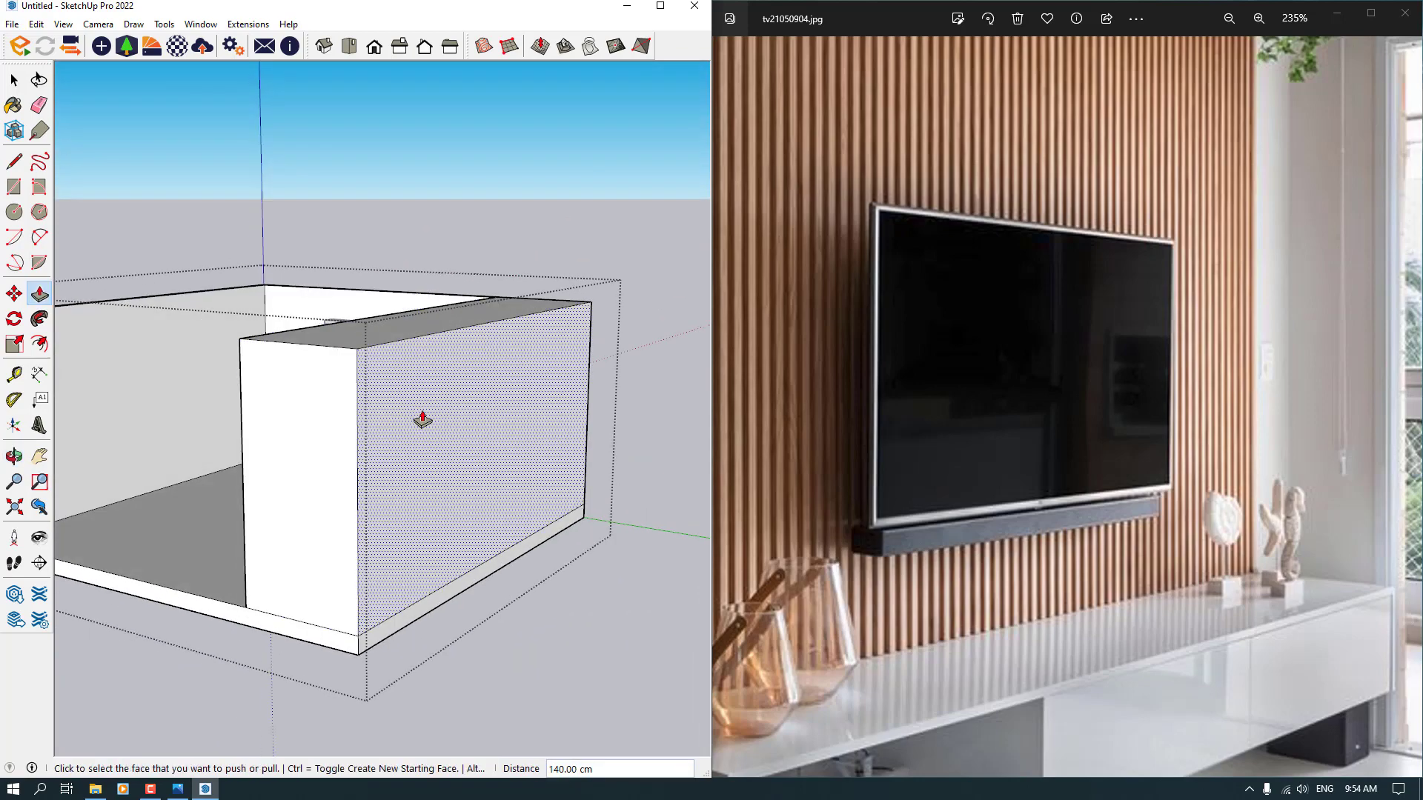
double_click(422, 420)
click(446, 429)
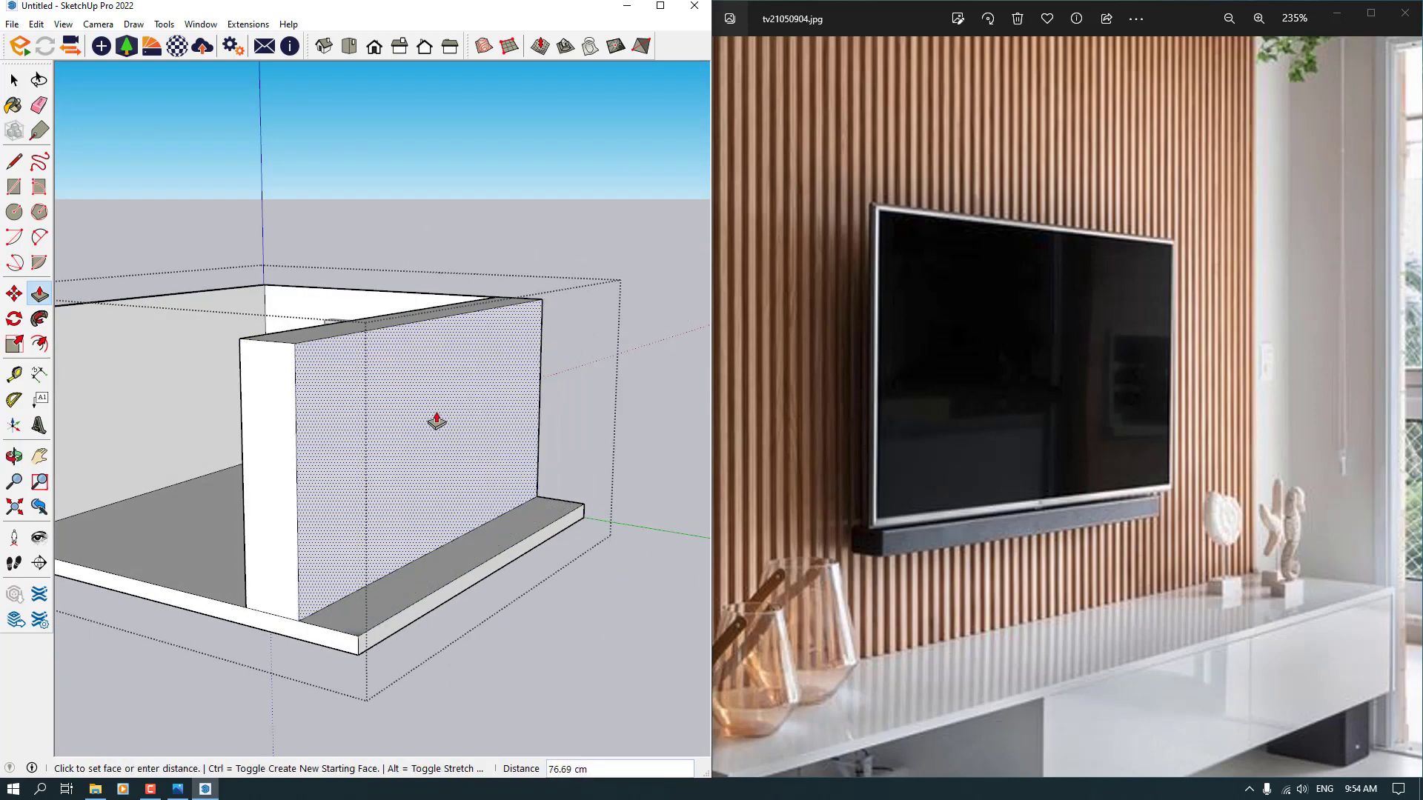
text(14)
key(Return)
mouse_move(483, 581)
middle_down()
mouse_move(400, 515)
mouse_move(710, 545)
mouse_move(476, 555)
mouse_move(1042, 467)
middle_up()
scroll(1042, 466, down, 3)
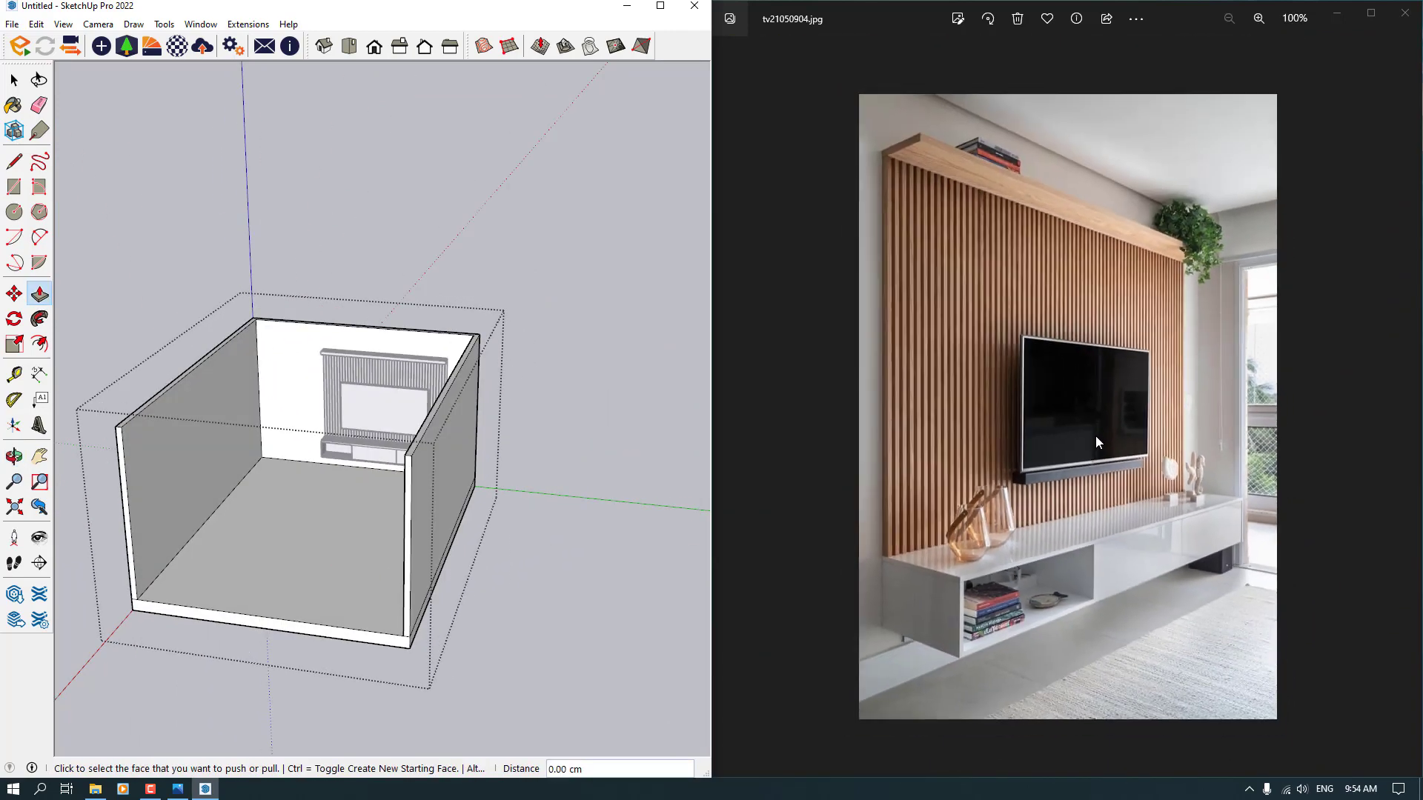
- Push the left side wall's inner face 70 cm towards the TV unit
scroll(263, 420, up, 3)
click(215, 431)
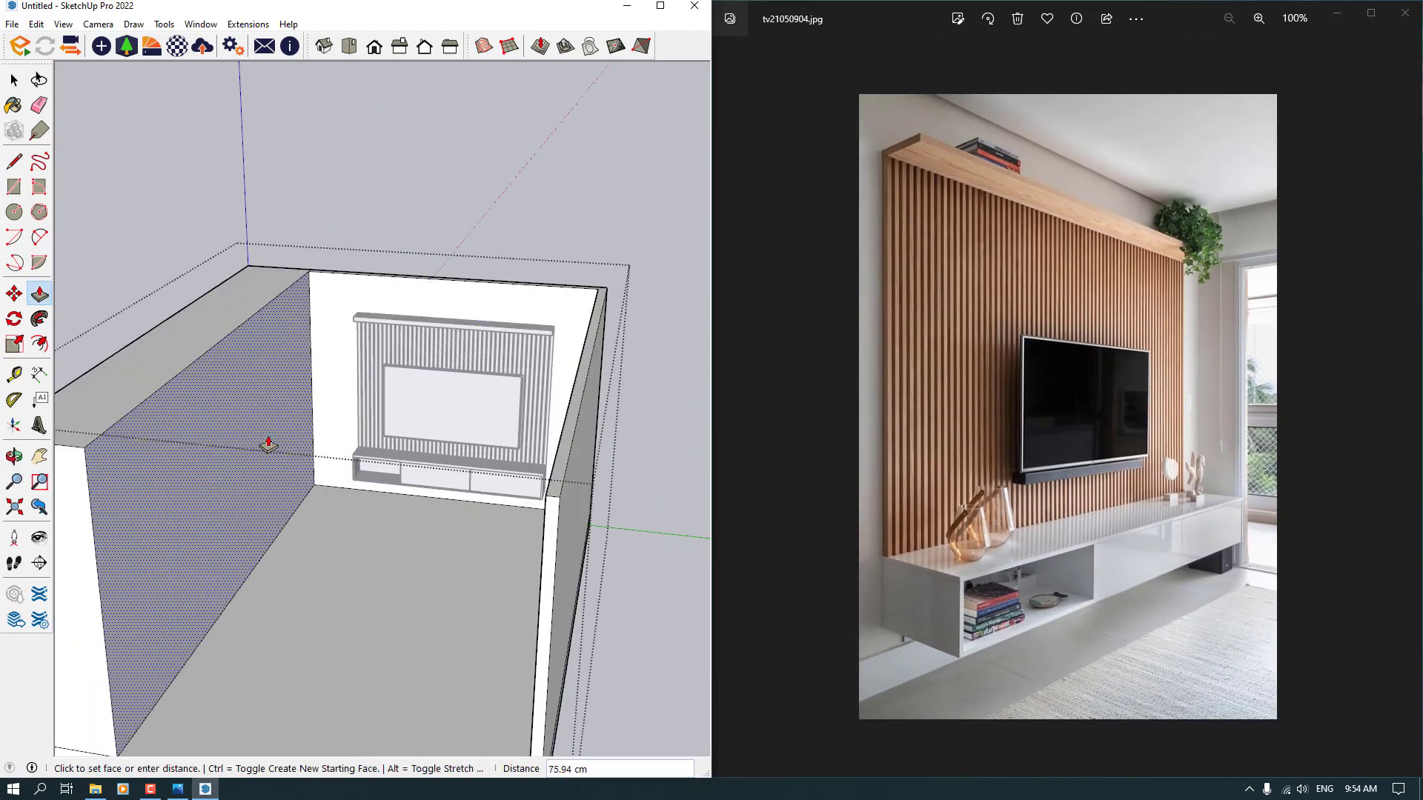
click(268, 444)
scroll(435, 448, down, 3)
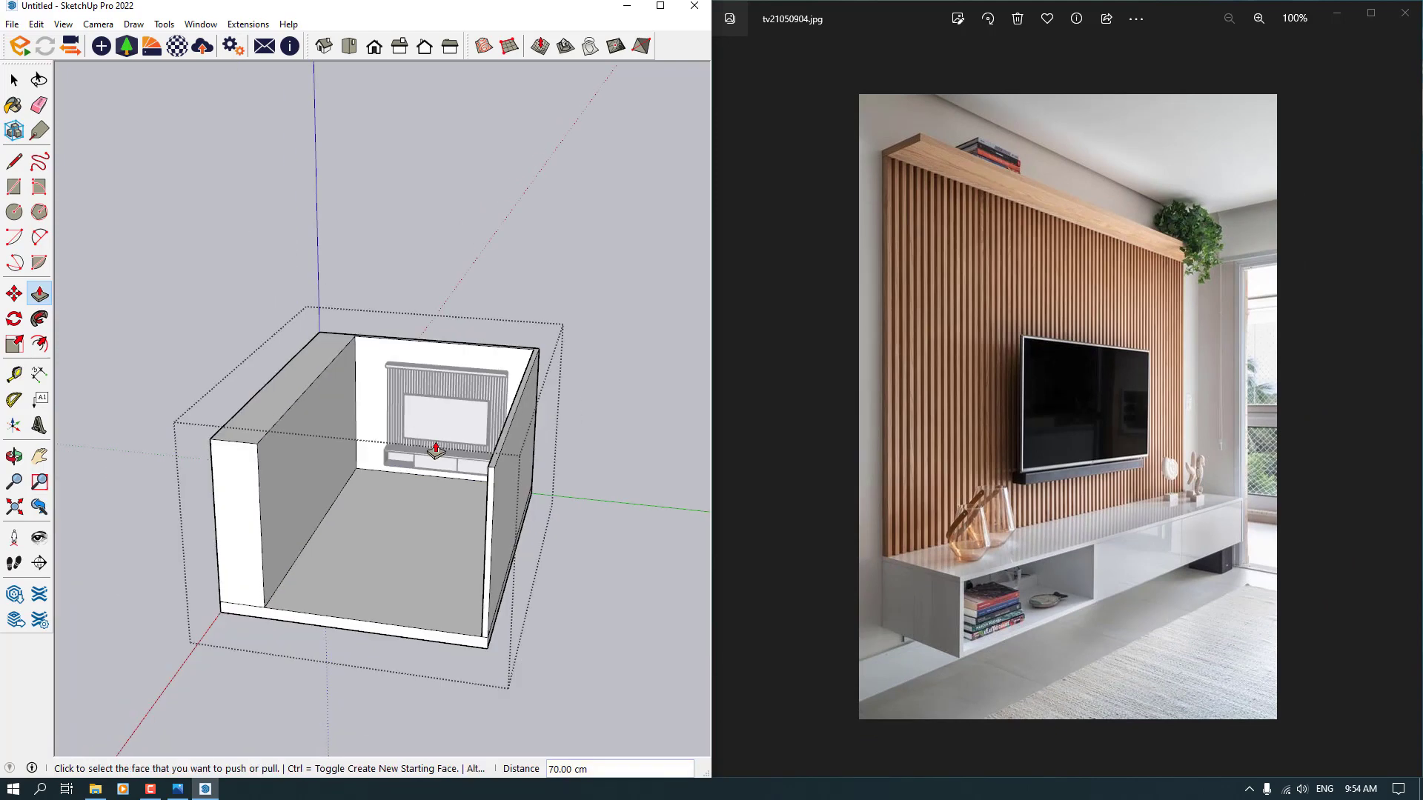
- Push the left wall's outer face and the floor slab's edge inward by 70 cm, closing the room group
middle_drag(435, 448, 483, 442)
click(359, 459)
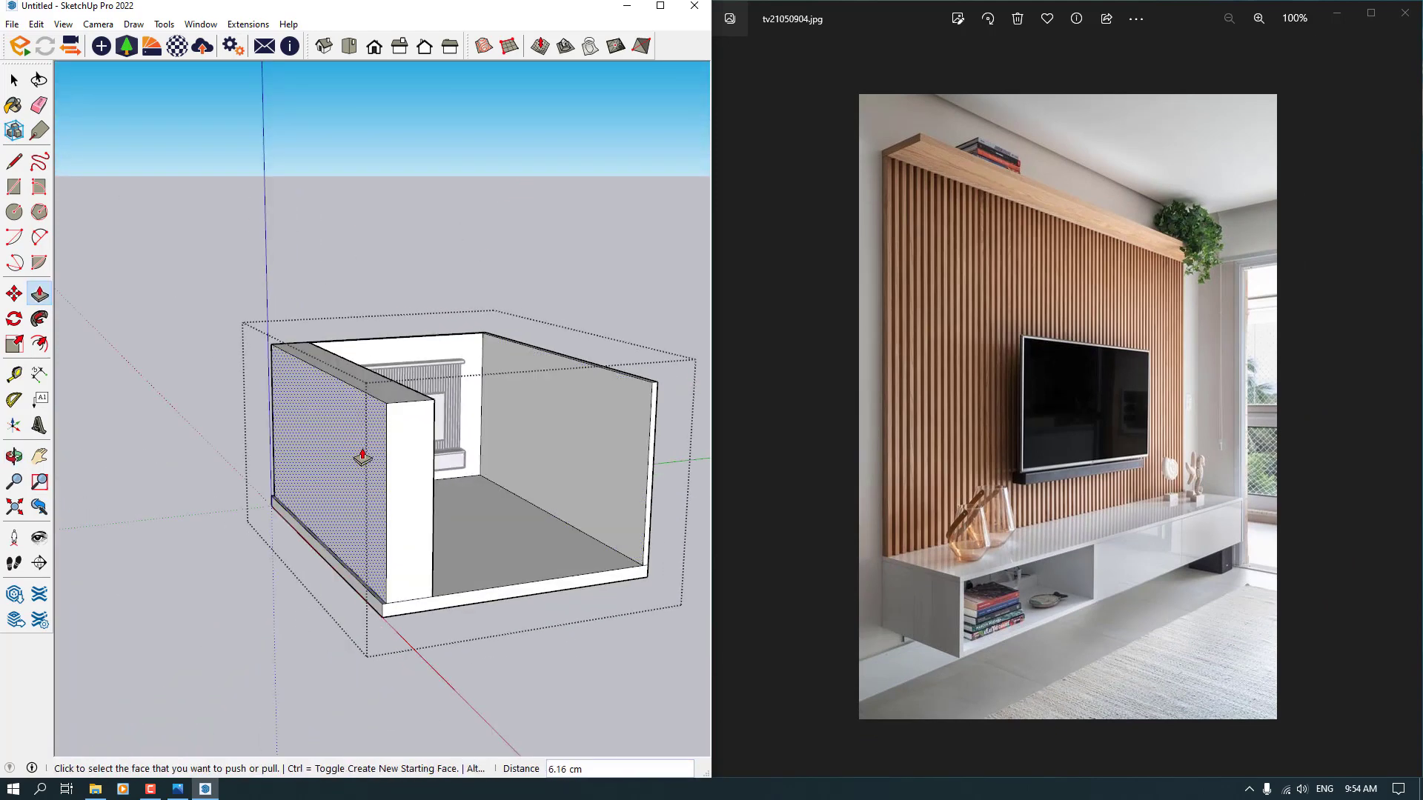
click(327, 438)
key(Return)
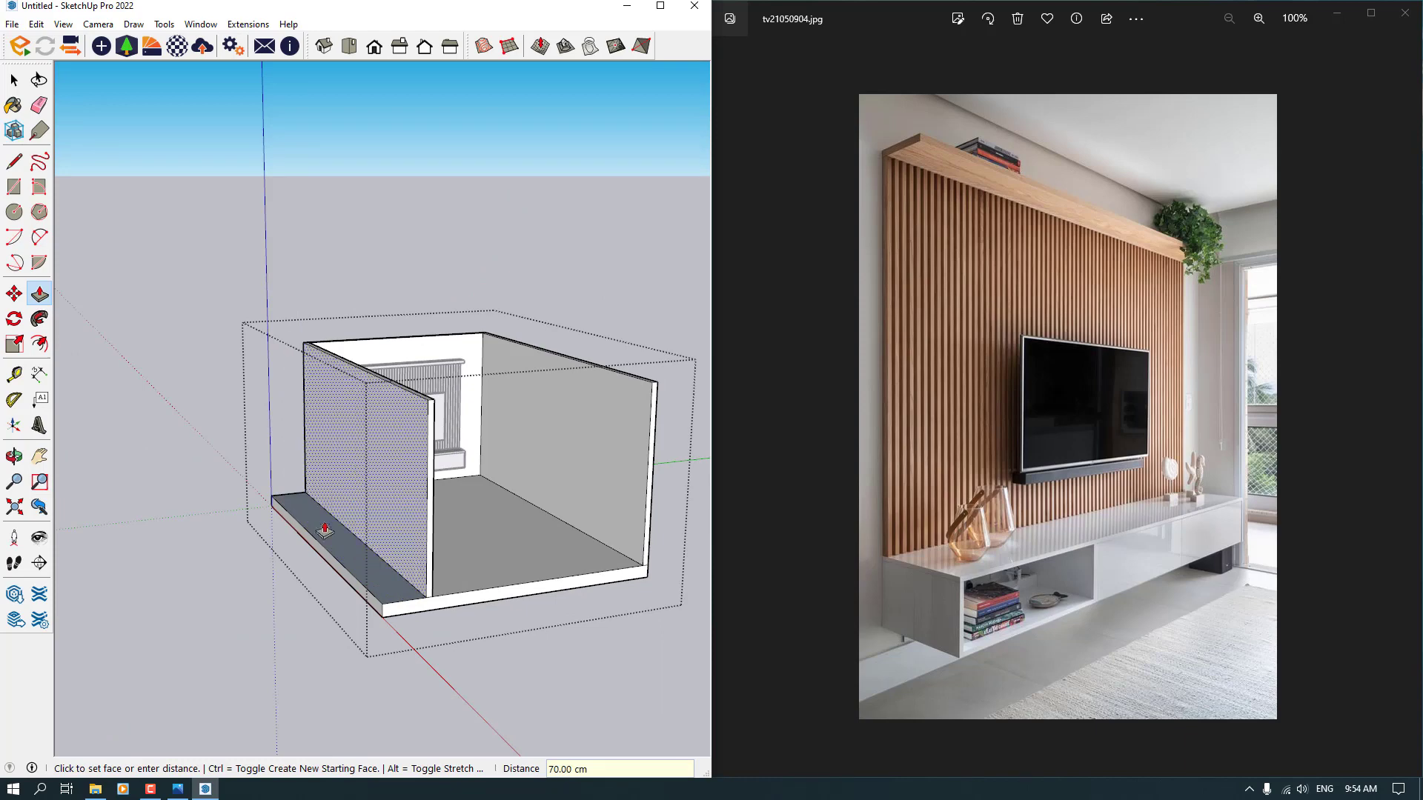
double_click(314, 547)
scroll(501, 509, down, 3)
middle_drag(501, 510, 445, 569)
key(space)
scroll(459, 525, up, 1)
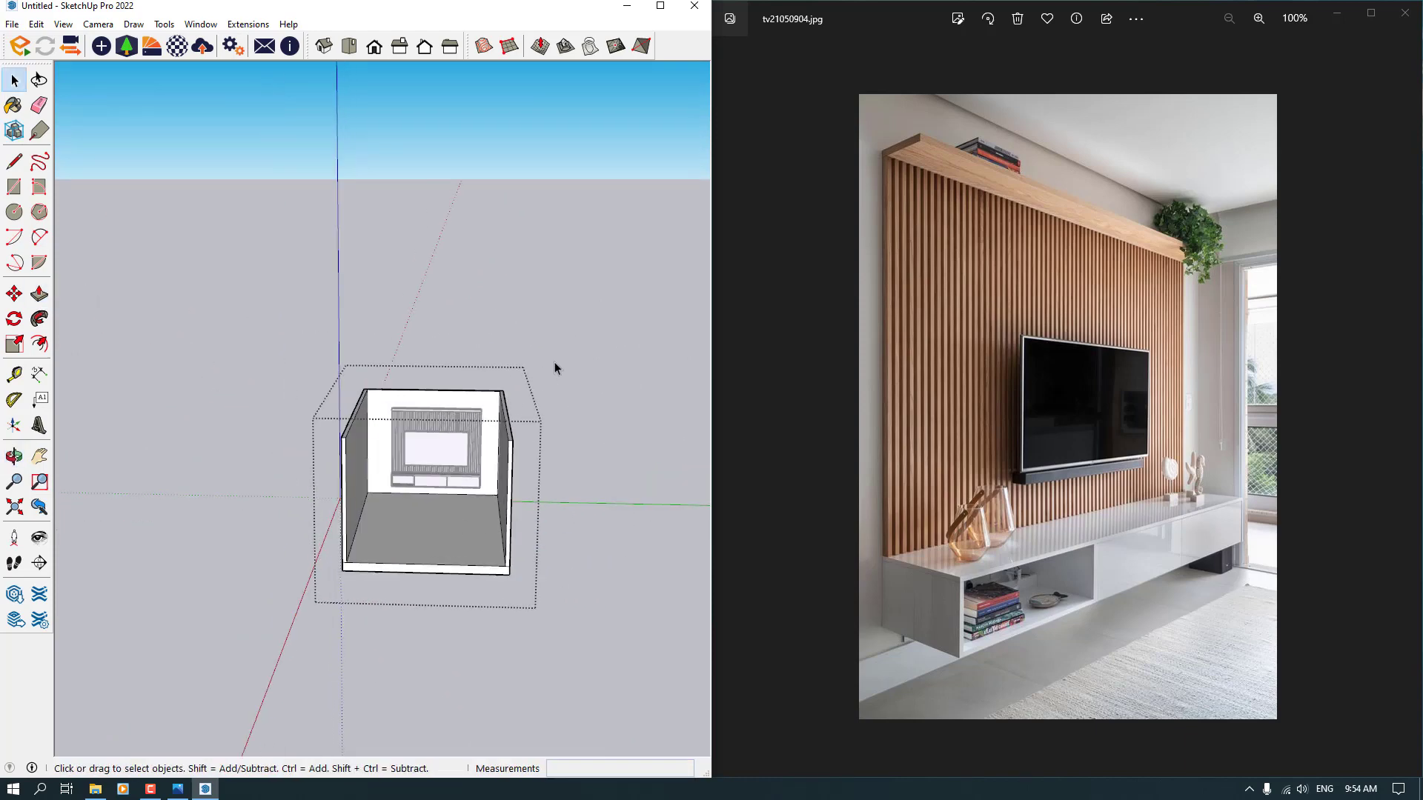
click(567, 335)
- Select the whole model and move it by the room's lower back left corner onto the axes origin
scroll(447, 527, up, 1)
scroll(384, 525, up, 1)
click(384, 527)
middle_drag(385, 527, 407, 484)
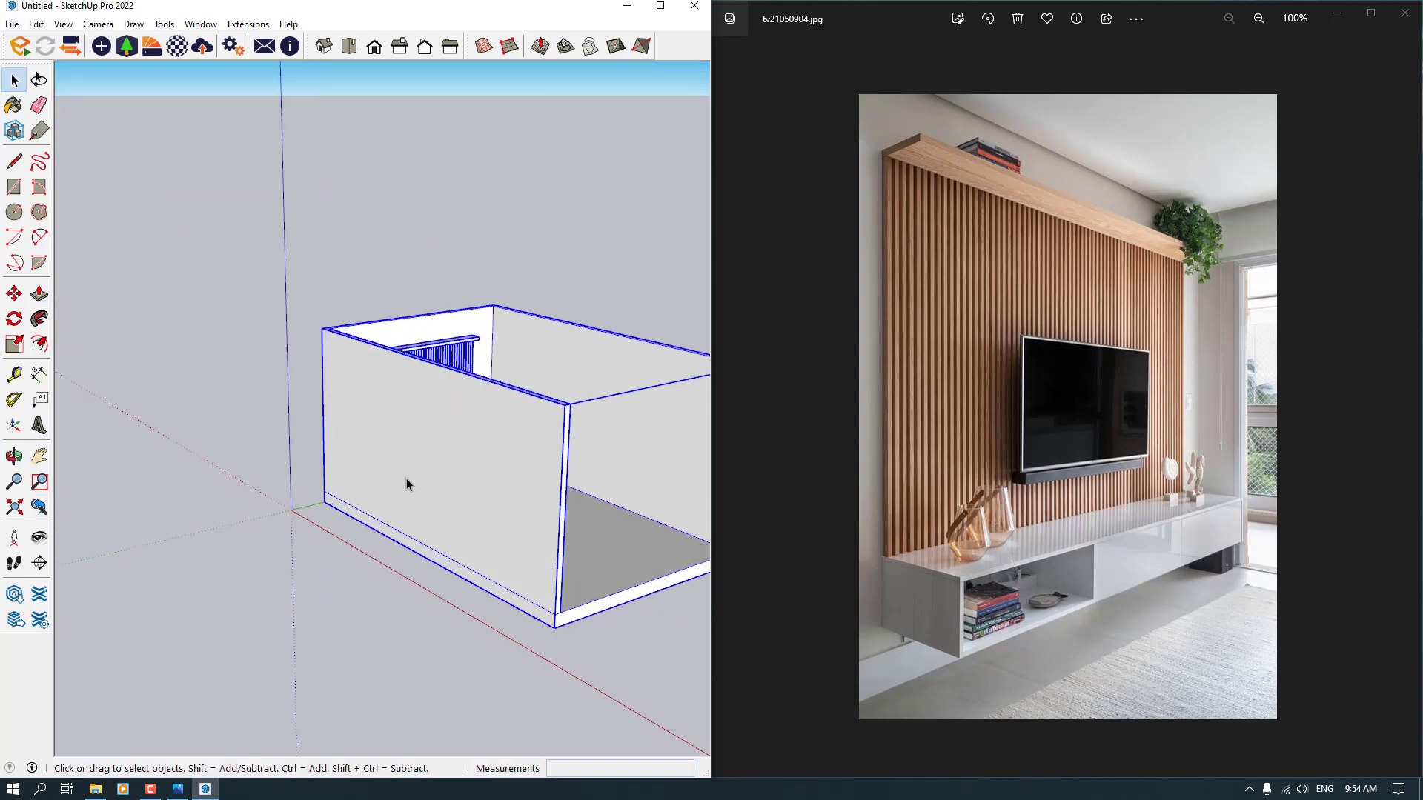
scroll(407, 483, up, 2)
click(14, 294)
scroll(301, 511, up, 2)
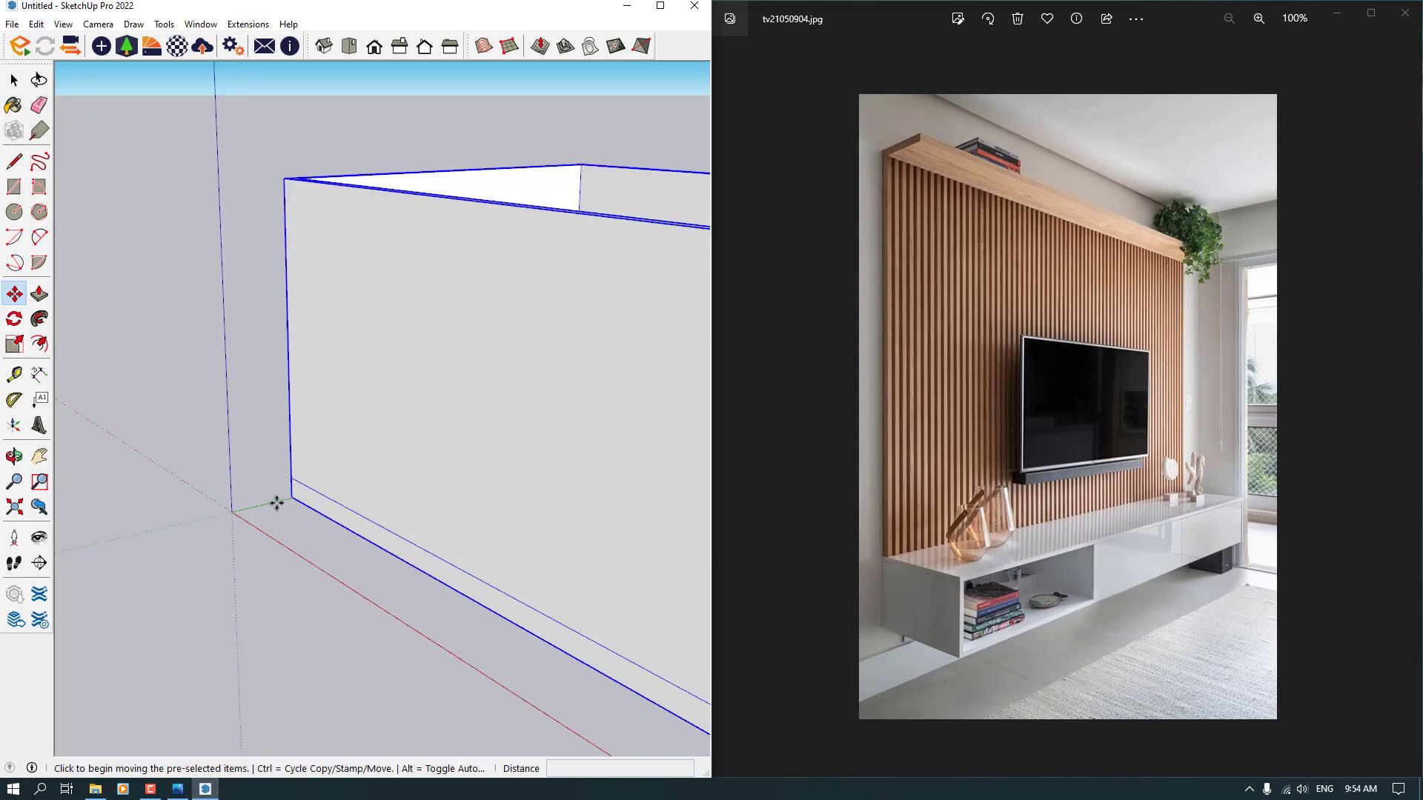
click(290, 498)
click(232, 512)
scroll(125, 472, down, 2)
middle_drag(515, 489, 345, 382)
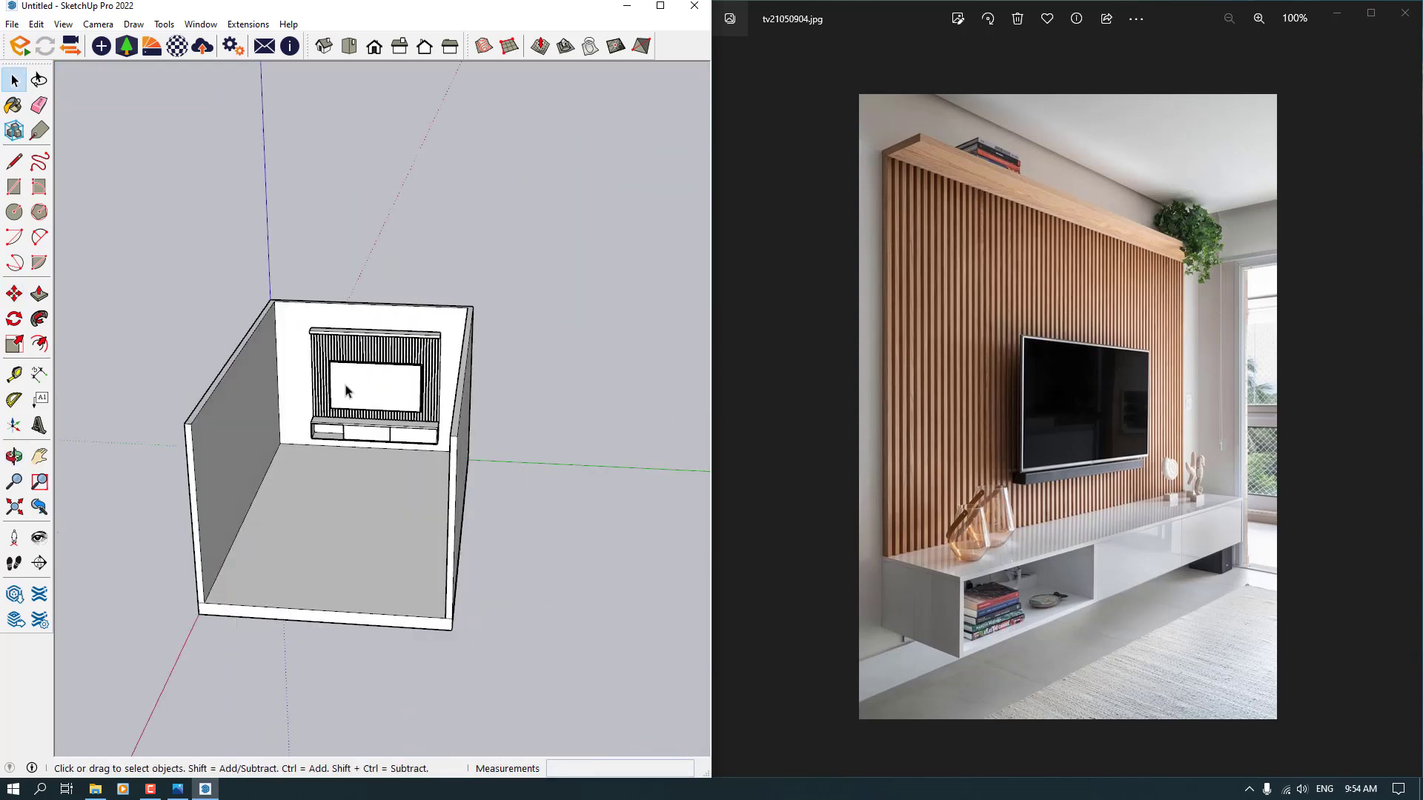
- Place the camera inside the room at eye height with Position Camera and look around the TV wall
scroll(322, 445, up, 6)
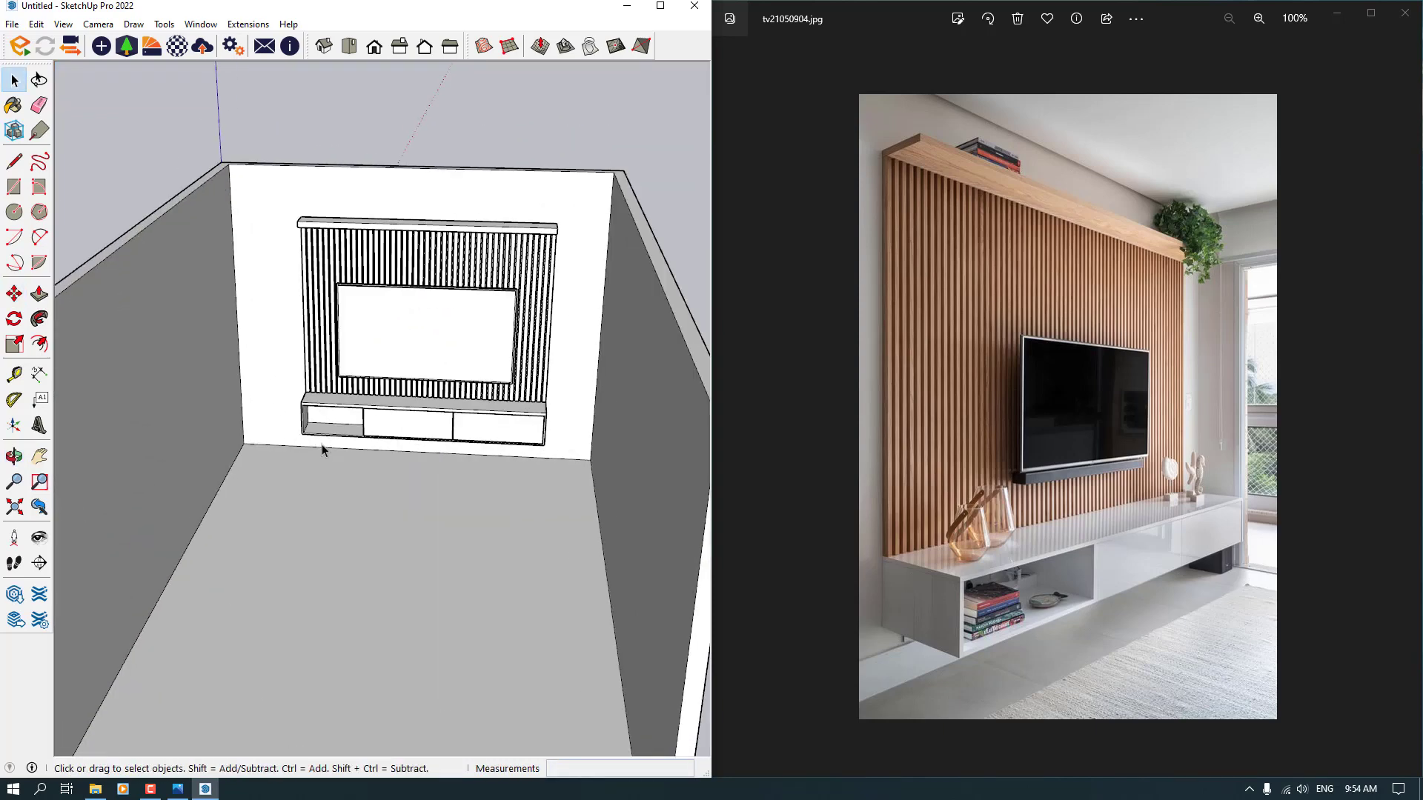
scroll(322, 444, down, 2)
middle_drag(322, 443, 366, 447)
scroll(365, 447, down, 1)
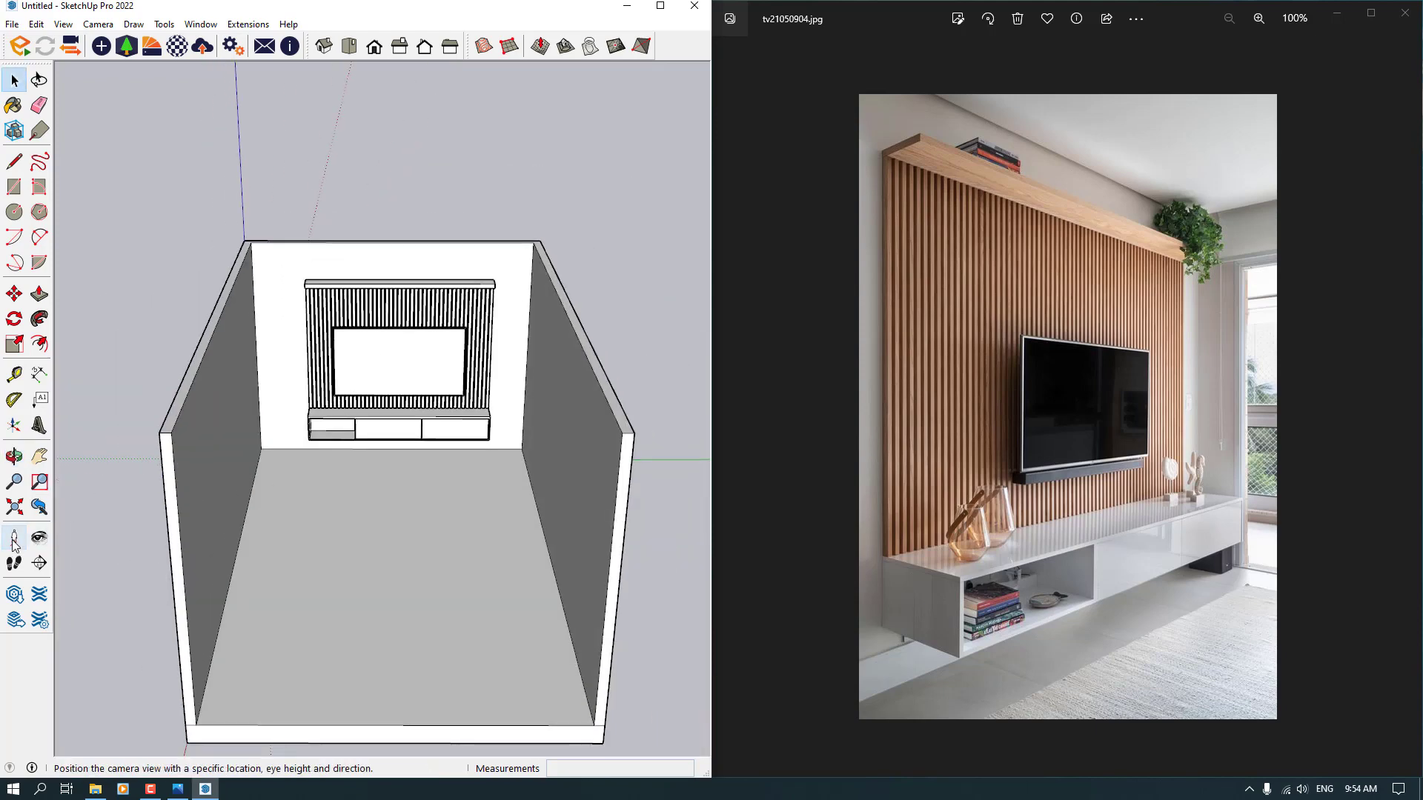
click(14, 538)
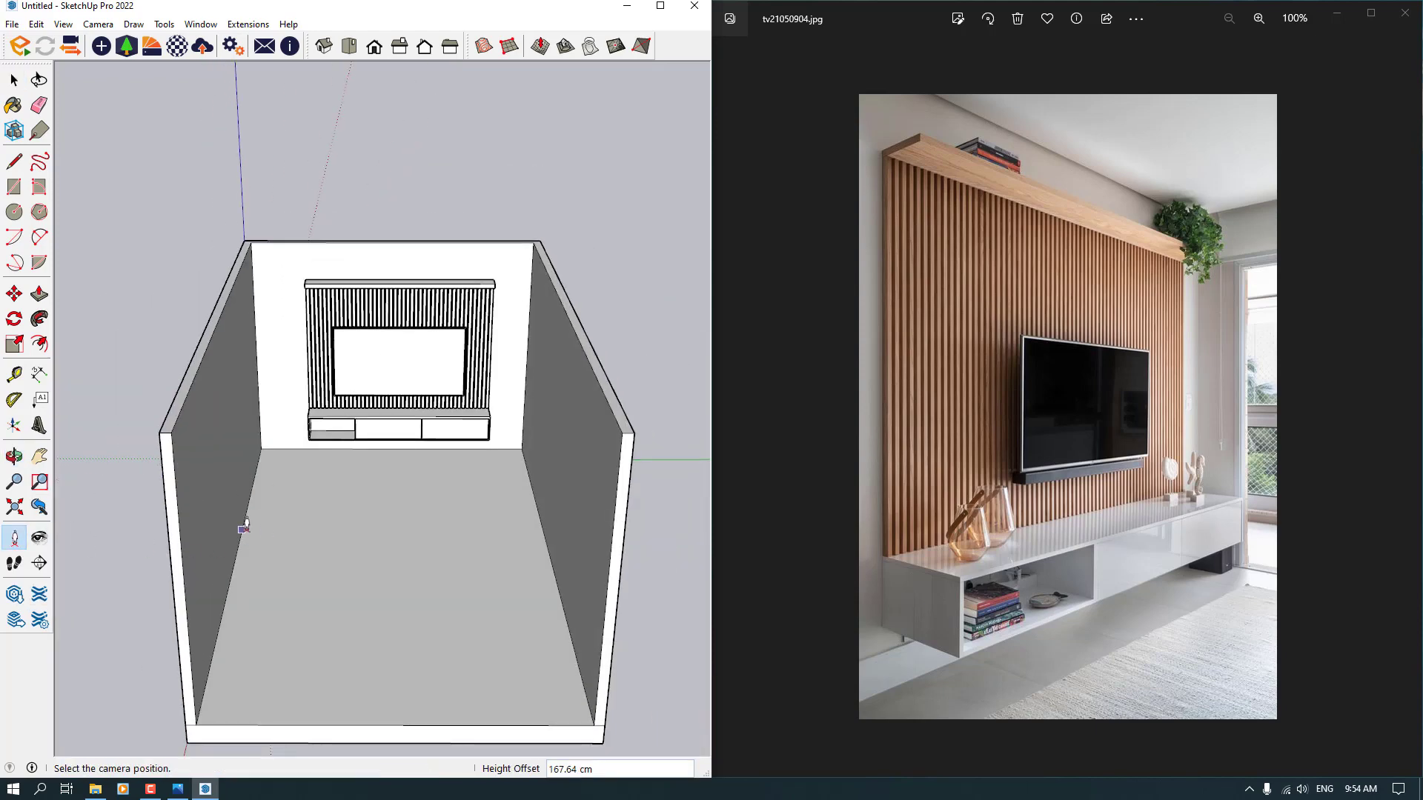
click(244, 527)
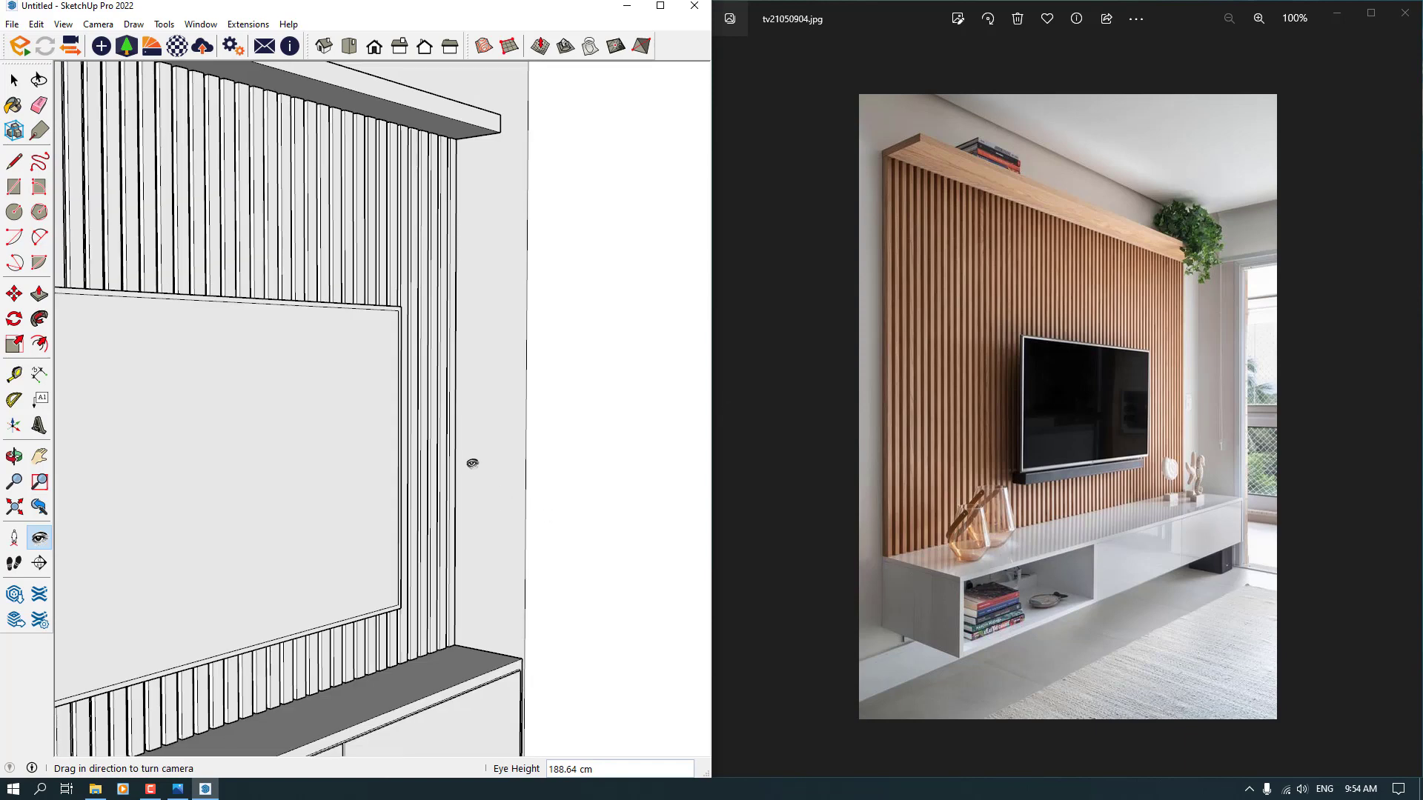
drag(473, 463, 276, 440)
scroll(406, 448, up, 3)
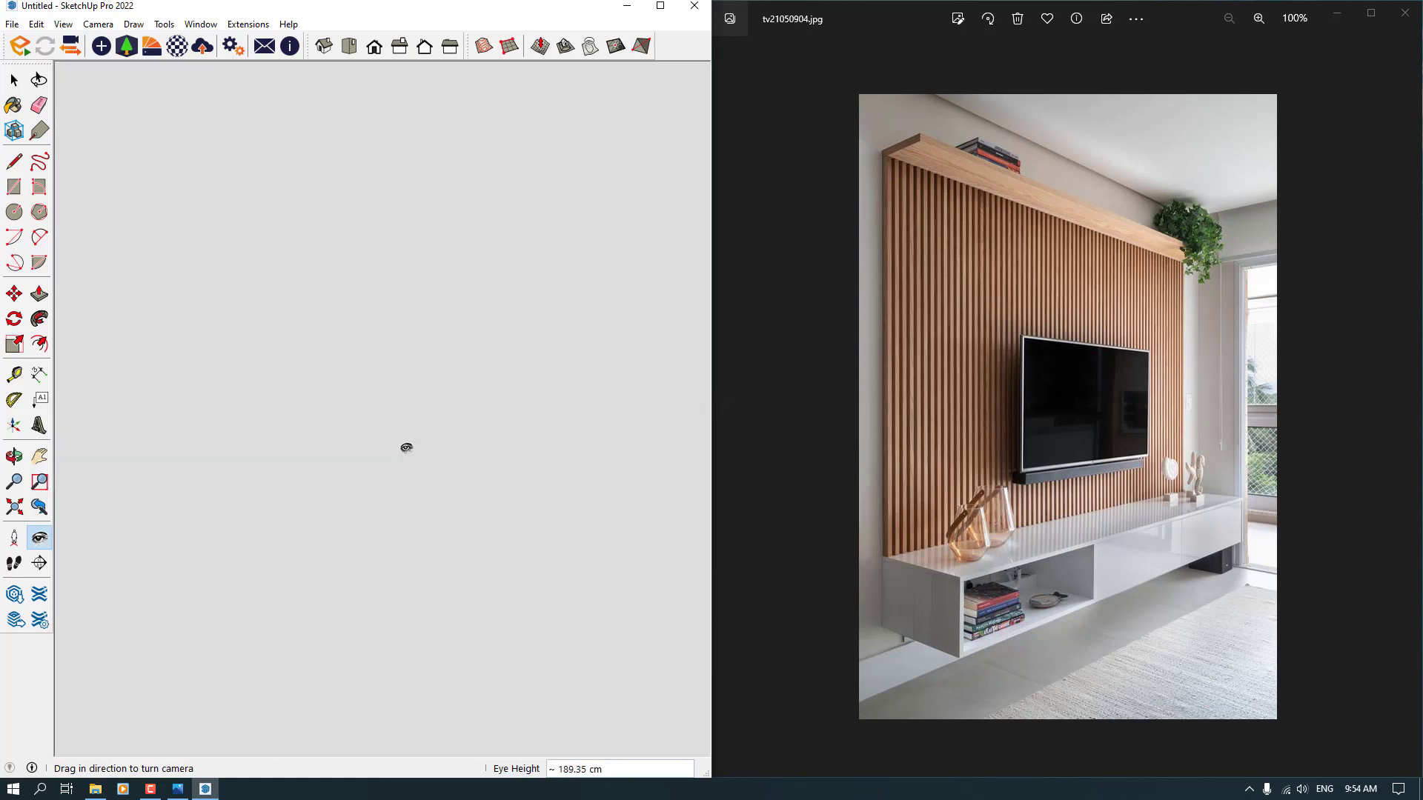
middle_drag(406, 448, 88, 446)
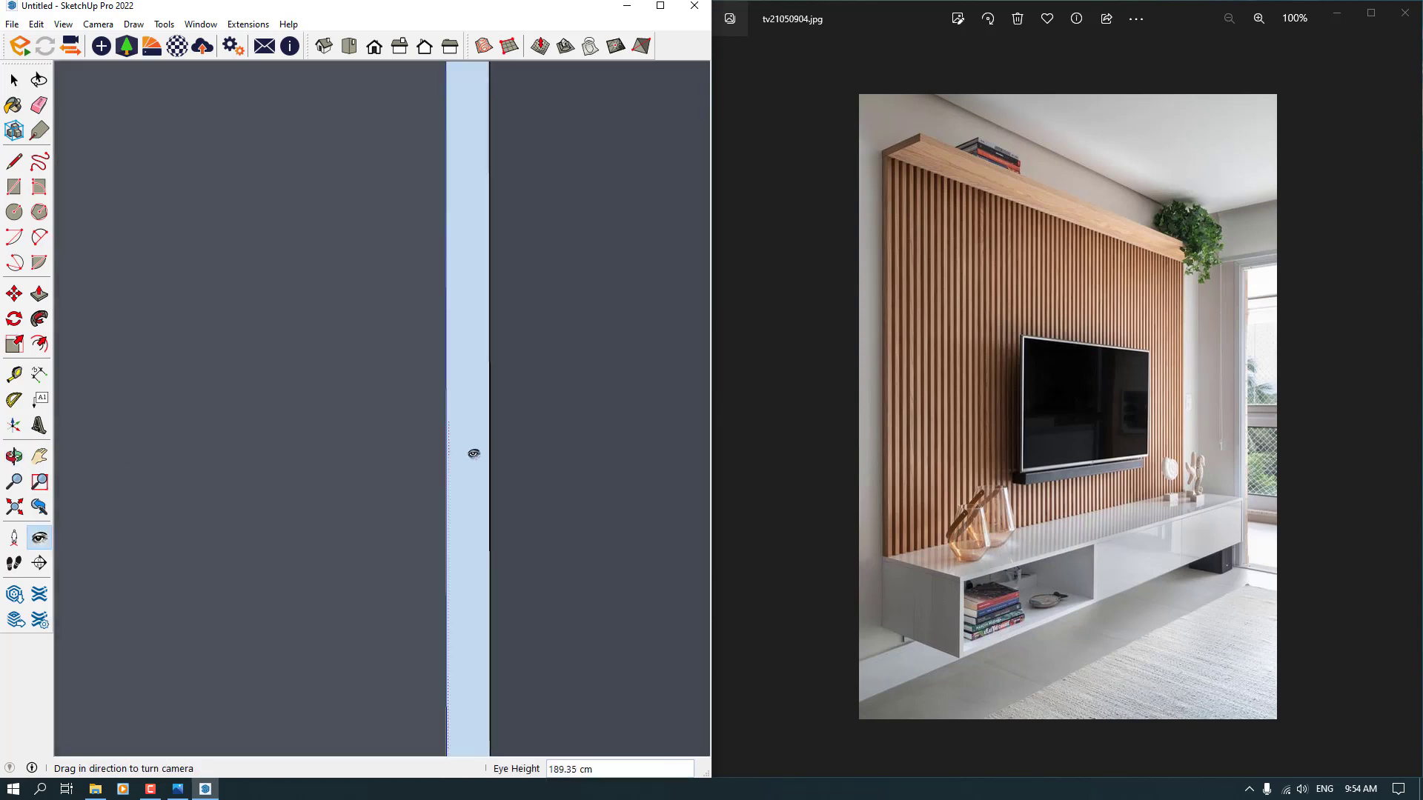
middle_drag(474, 454, 362, 343)
scroll(343, 388, down, 10)
key(space)
middle_drag(355, 415, 467, 457)
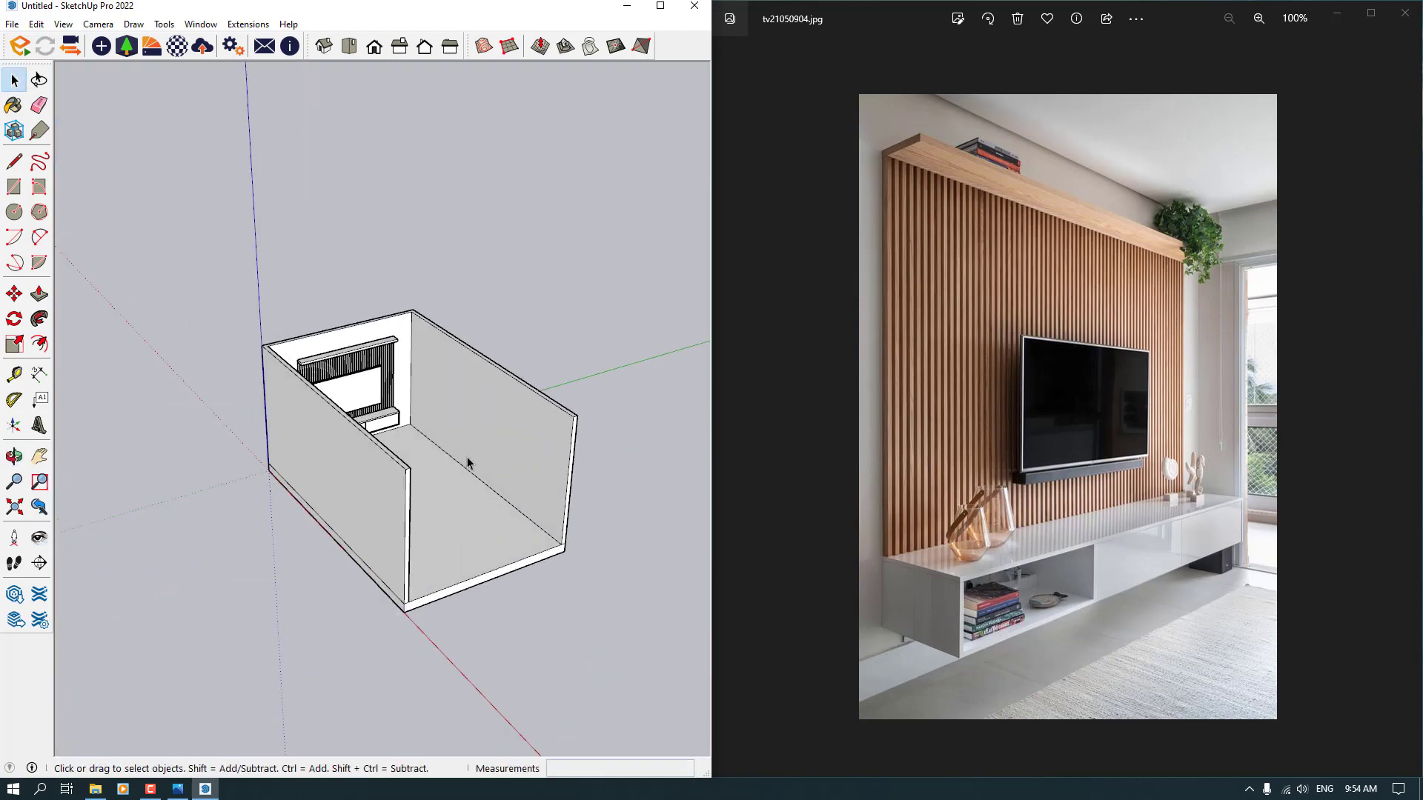
- Open the room group and place a vertical guide on the right side wall, 56 cm from its corner with the TV wall
scroll(467, 457, up, 4)
double_click(416, 345)
scroll(148, 385, down, 2)
middle_drag(127, 400, 311, 402)
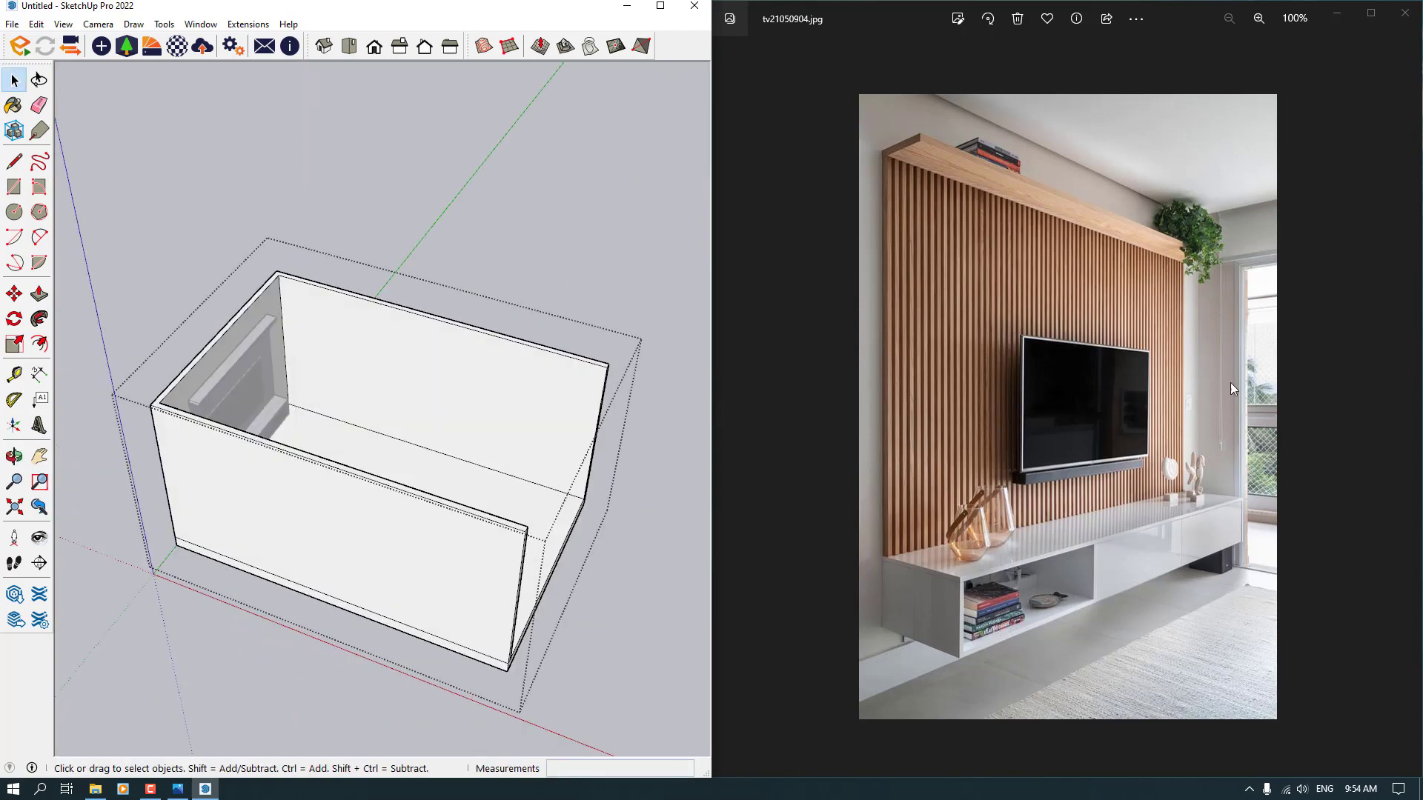
scroll(286, 286, up, 5)
key(t)
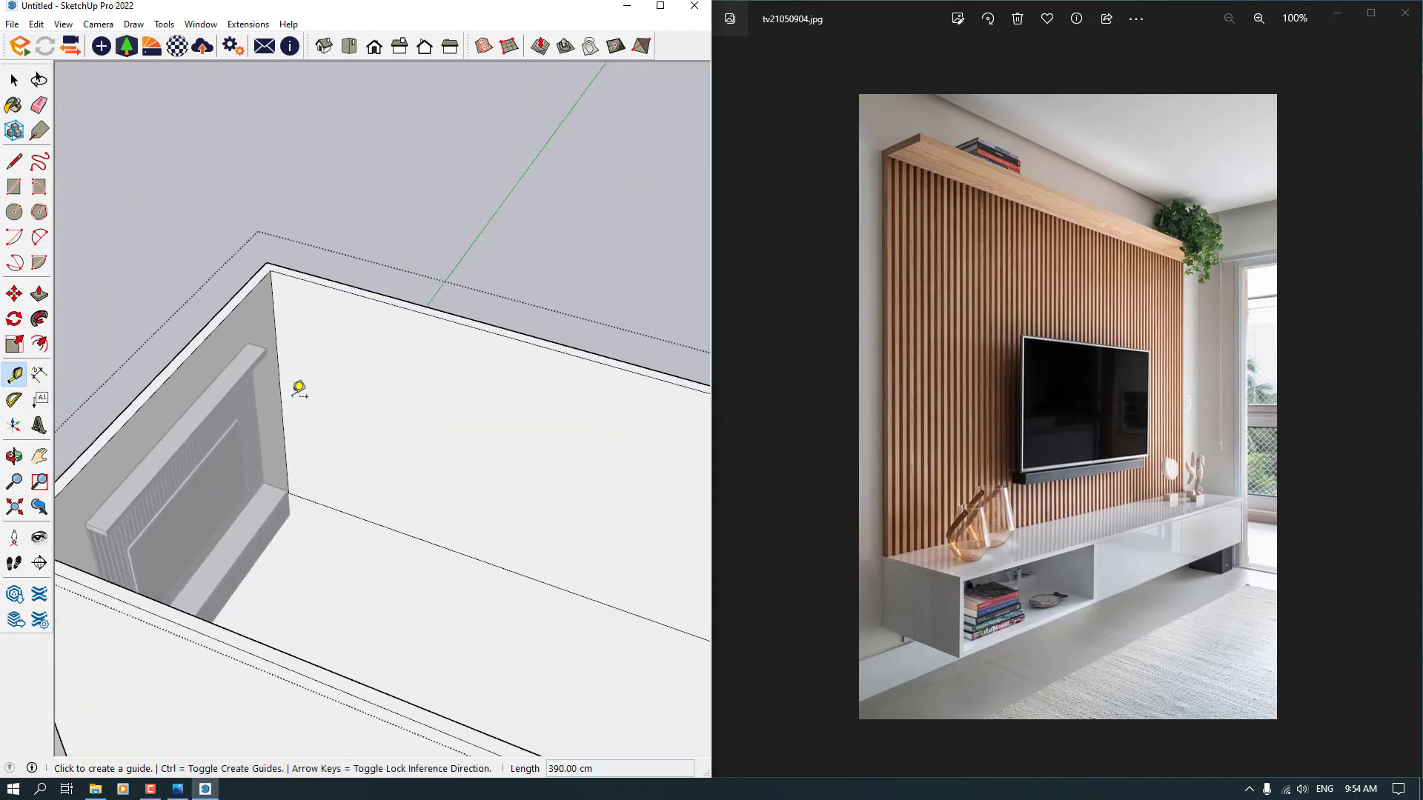
click(278, 371)
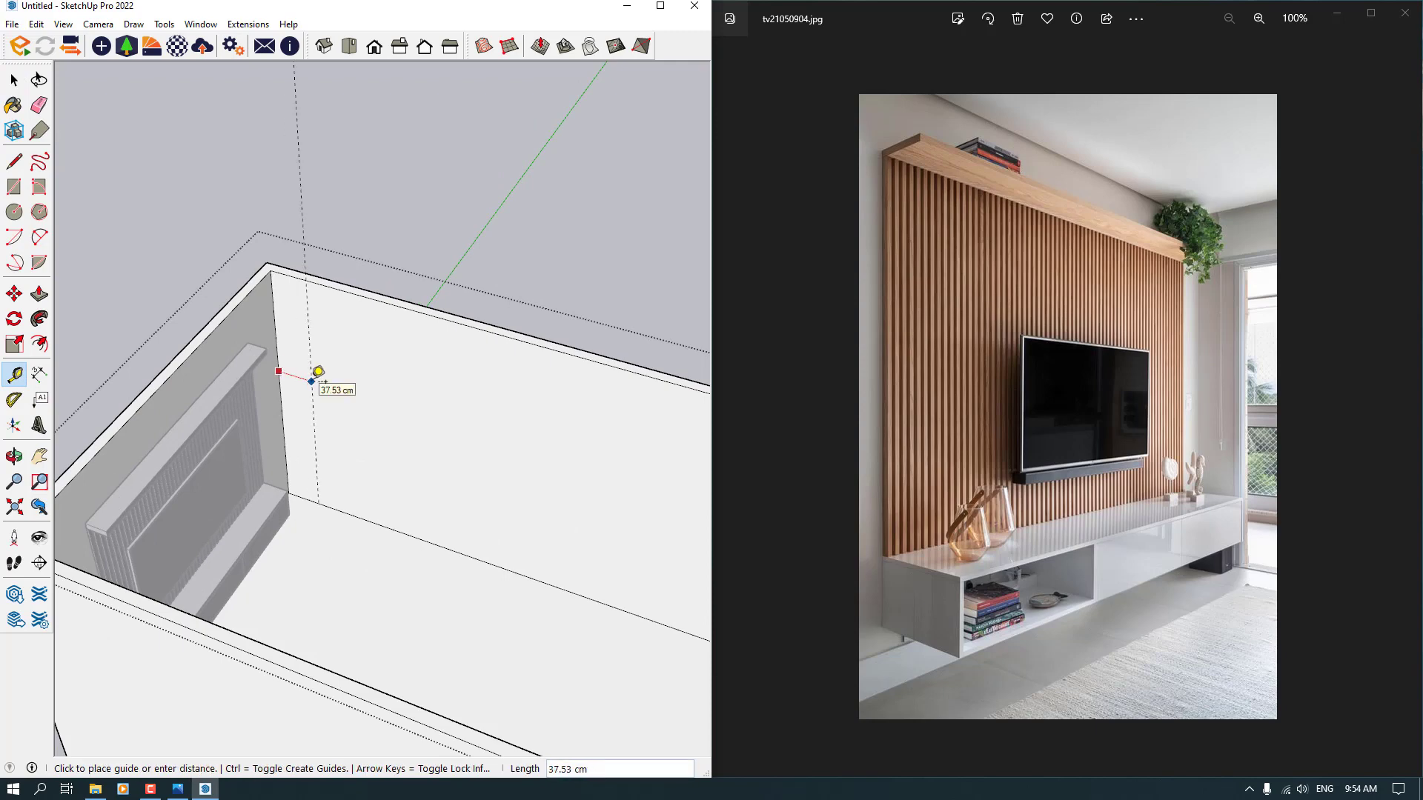
text(56)
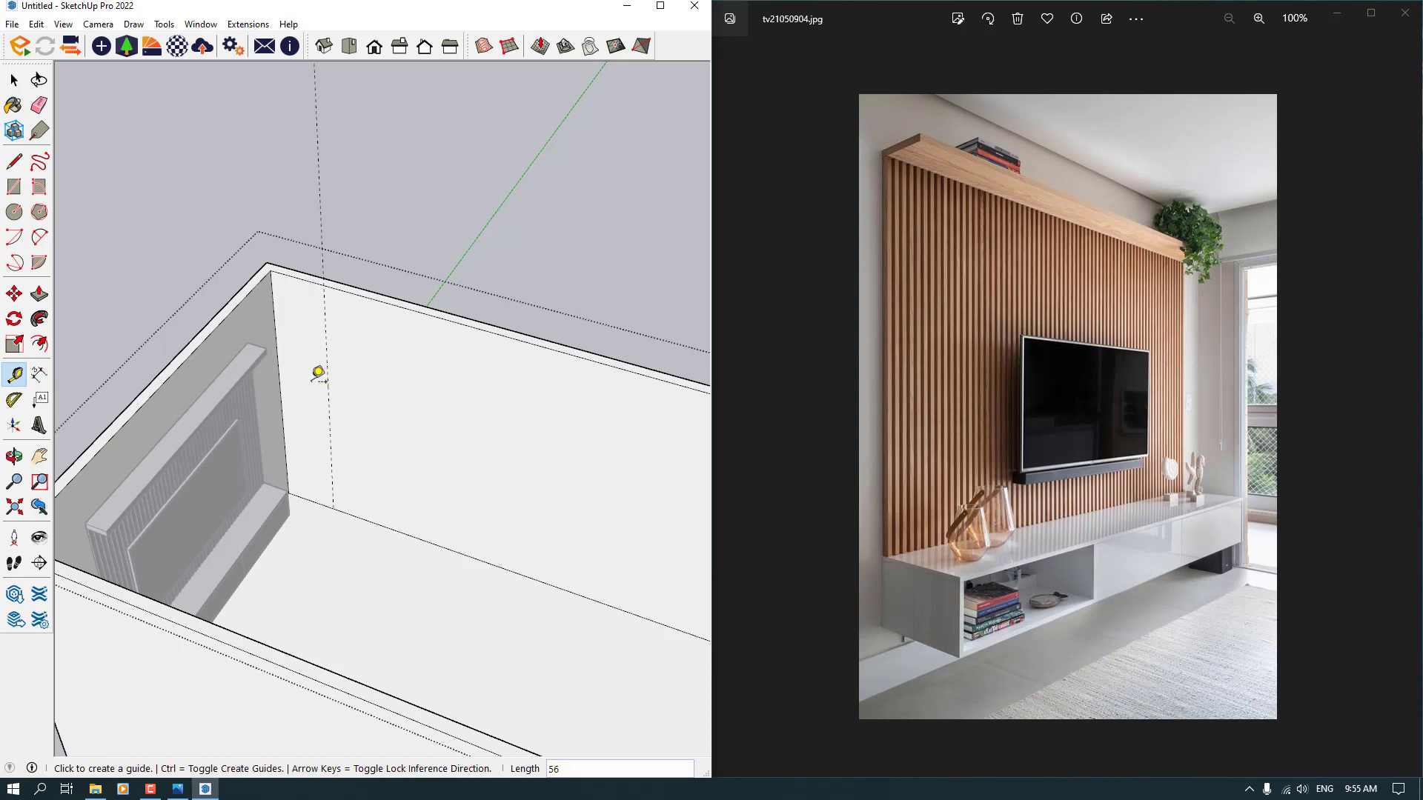
- Add a second vertical guide 180 cm from the first and a horizontal guide 260 cm above the floor on the right wall
click(327, 359)
scroll(416, 378, down, 2)
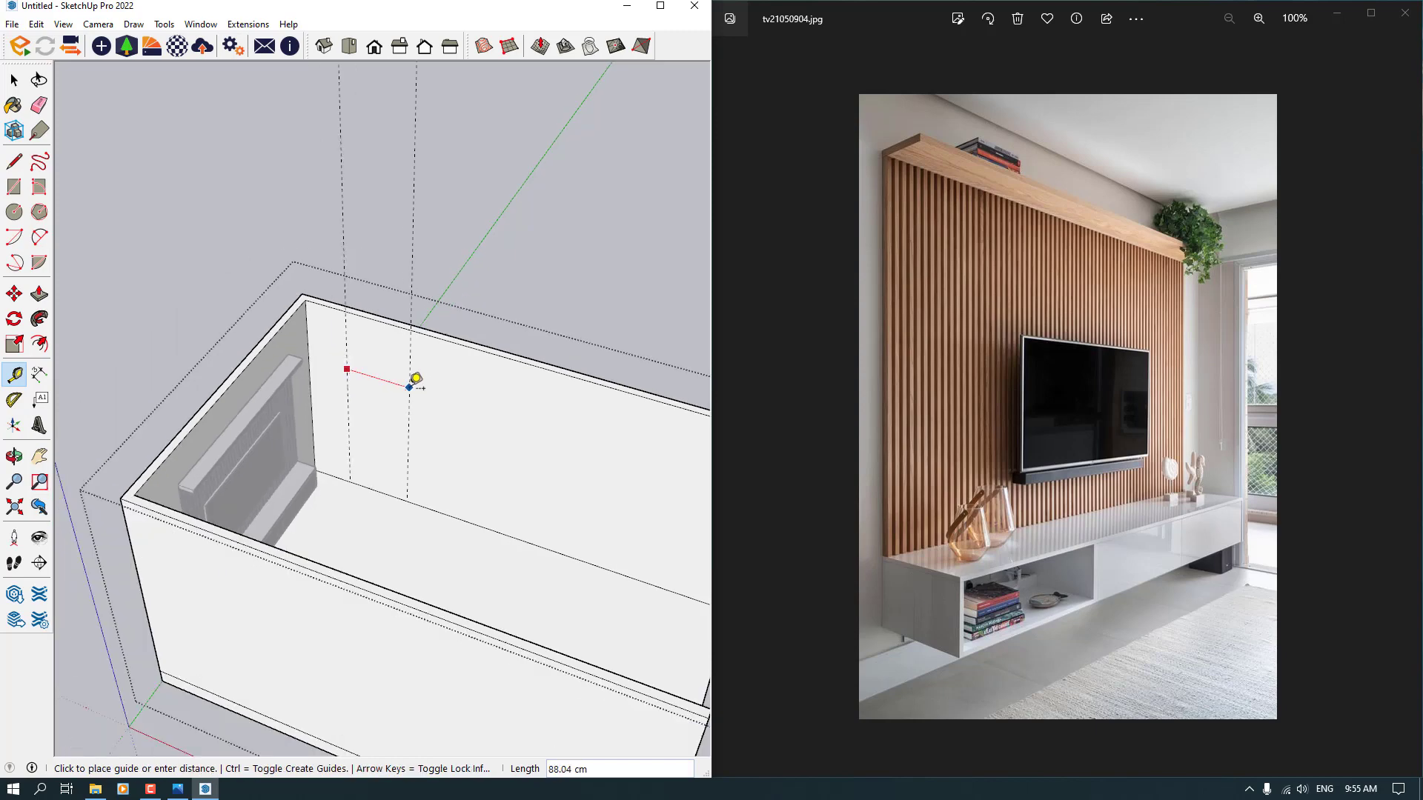
scroll(409, 388, down, 2)
middle_drag(409, 387, 573, 417)
scroll(481, 391, up, 1)
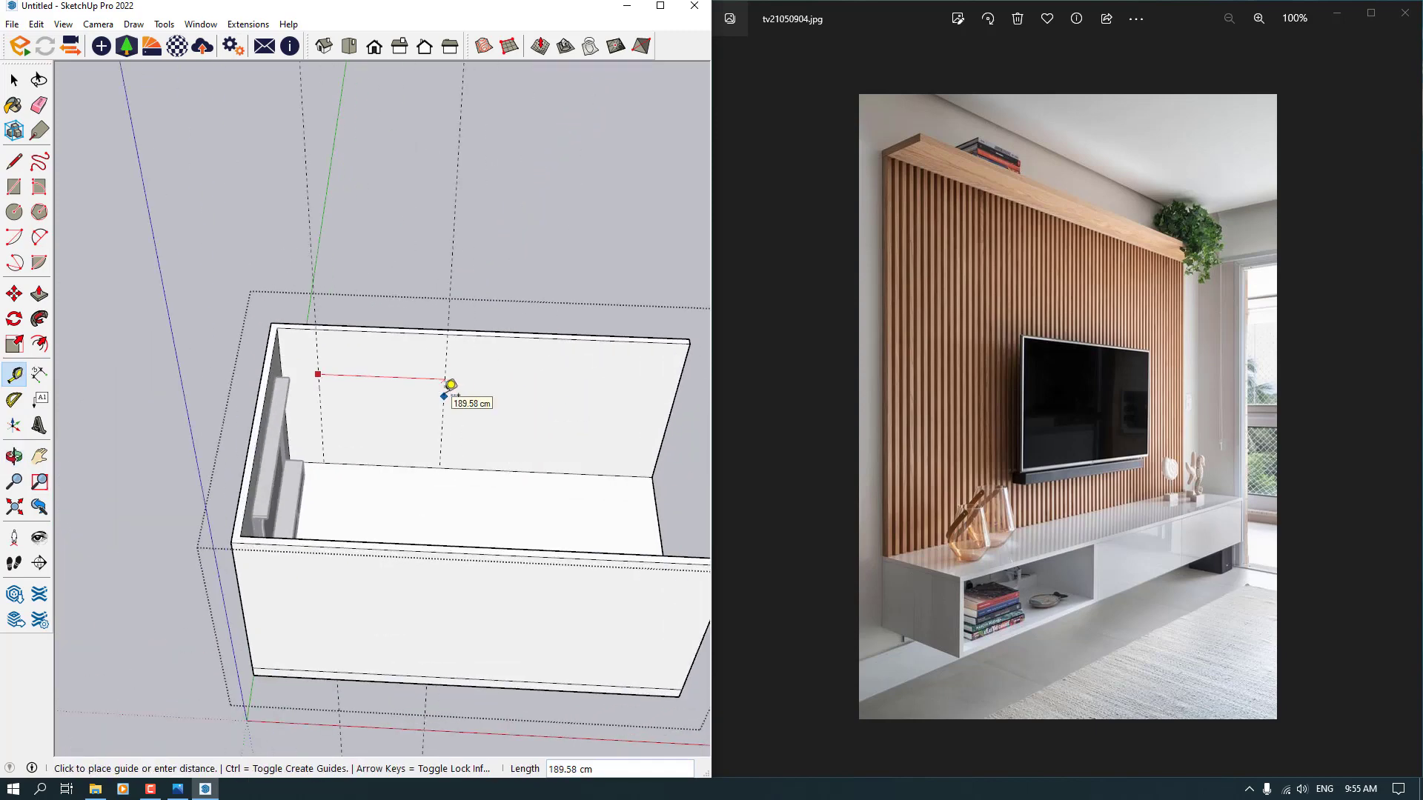
text(180)
key(Return)
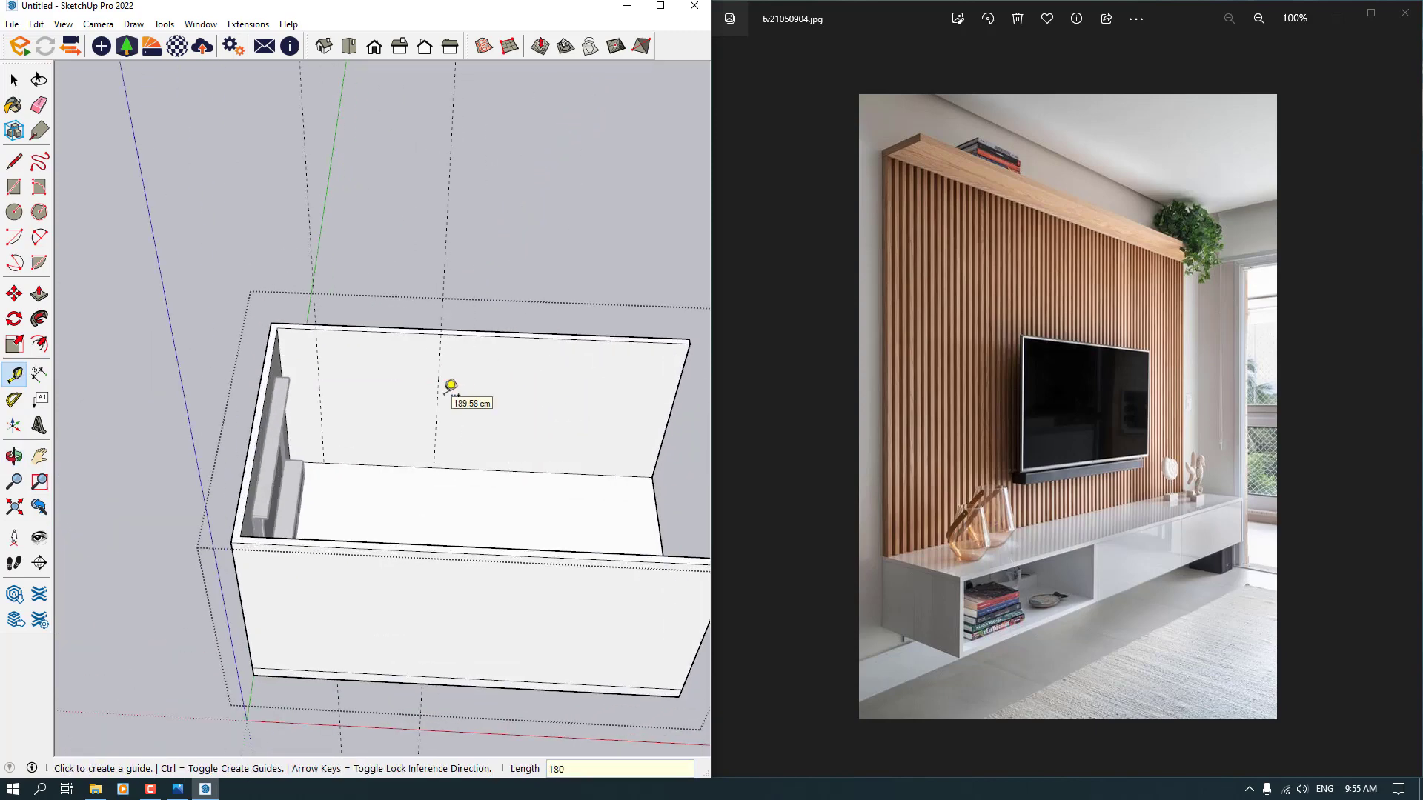
click(470, 469)
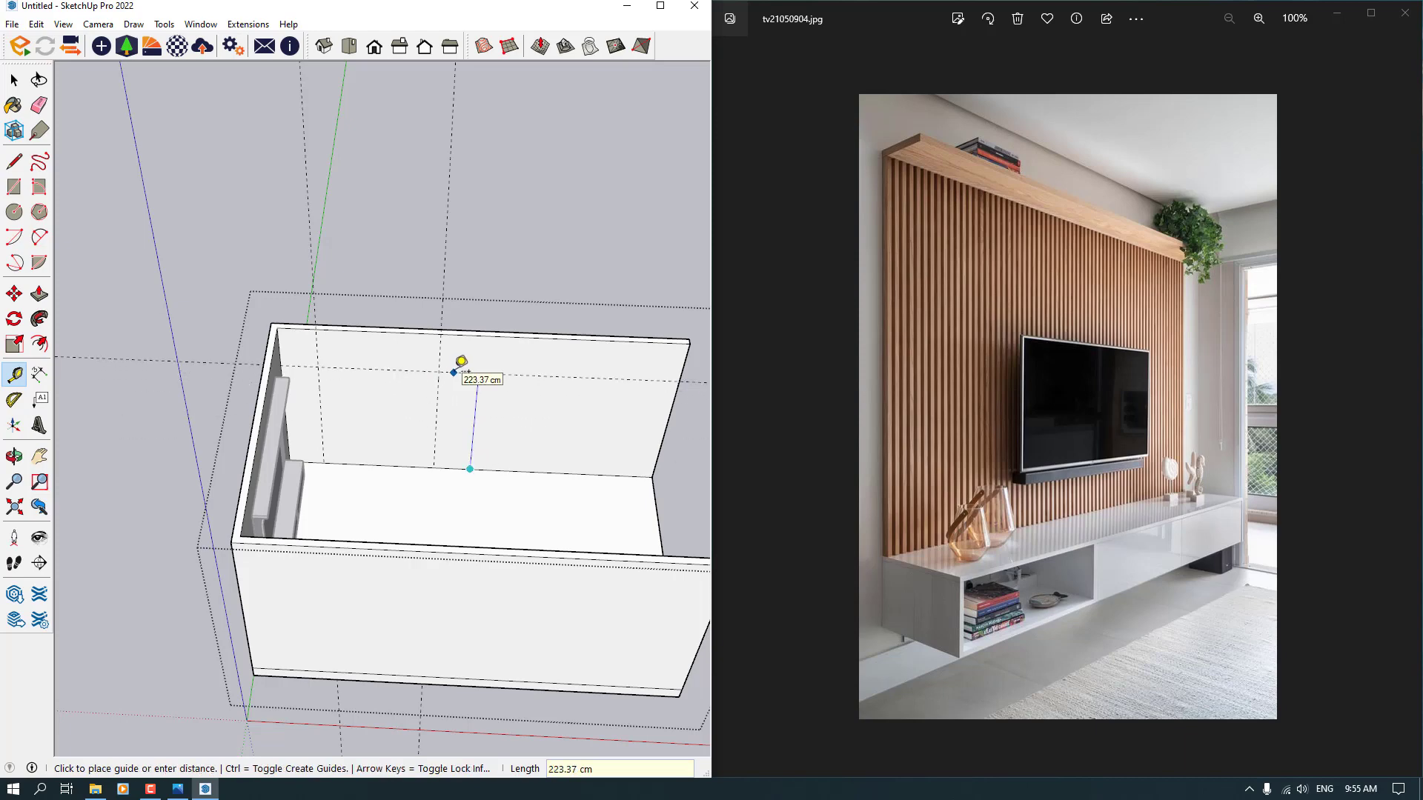
text(60)
key(Return)
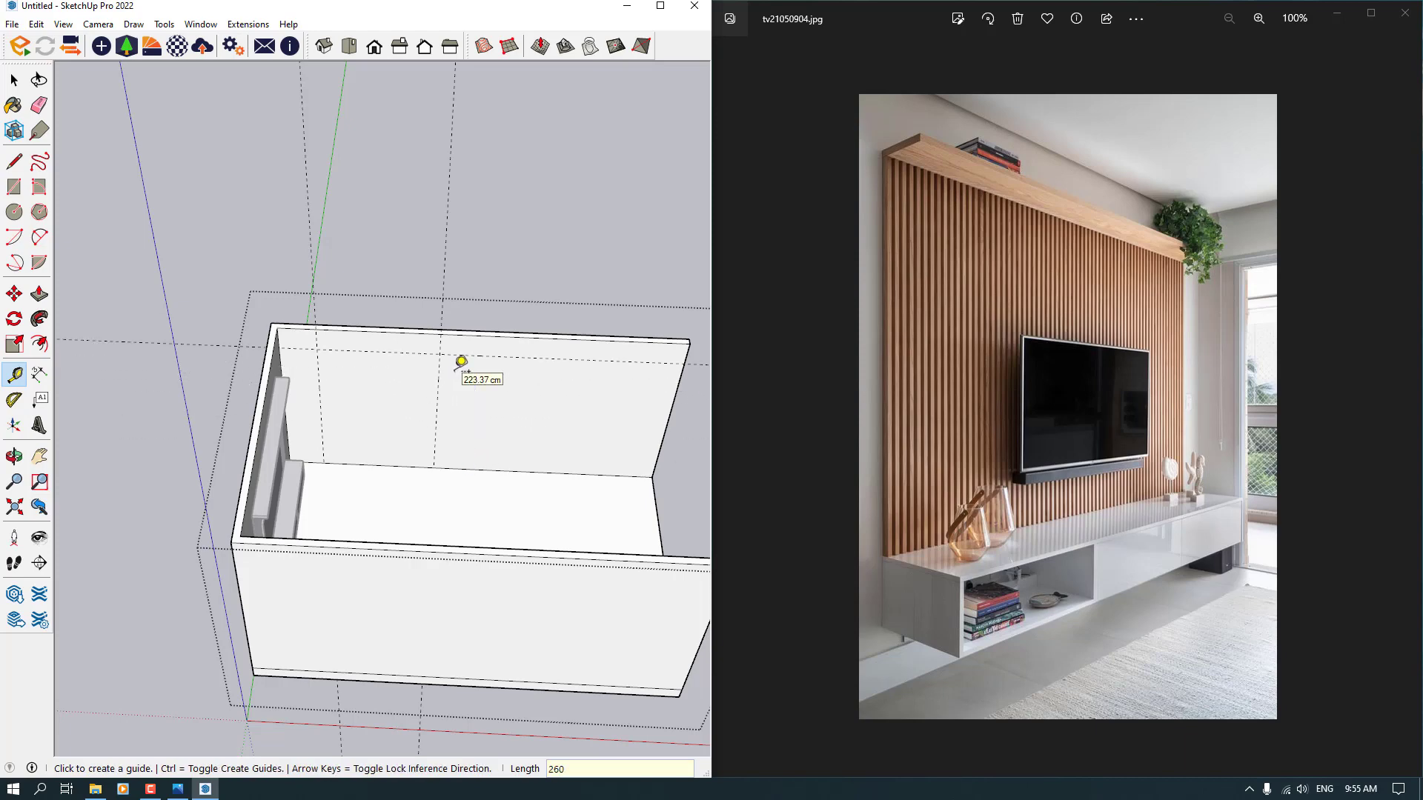
- Draw a rectangle between the guides and the floor, push it through the right wall to cut a door opening, and close the group
click(15, 187)
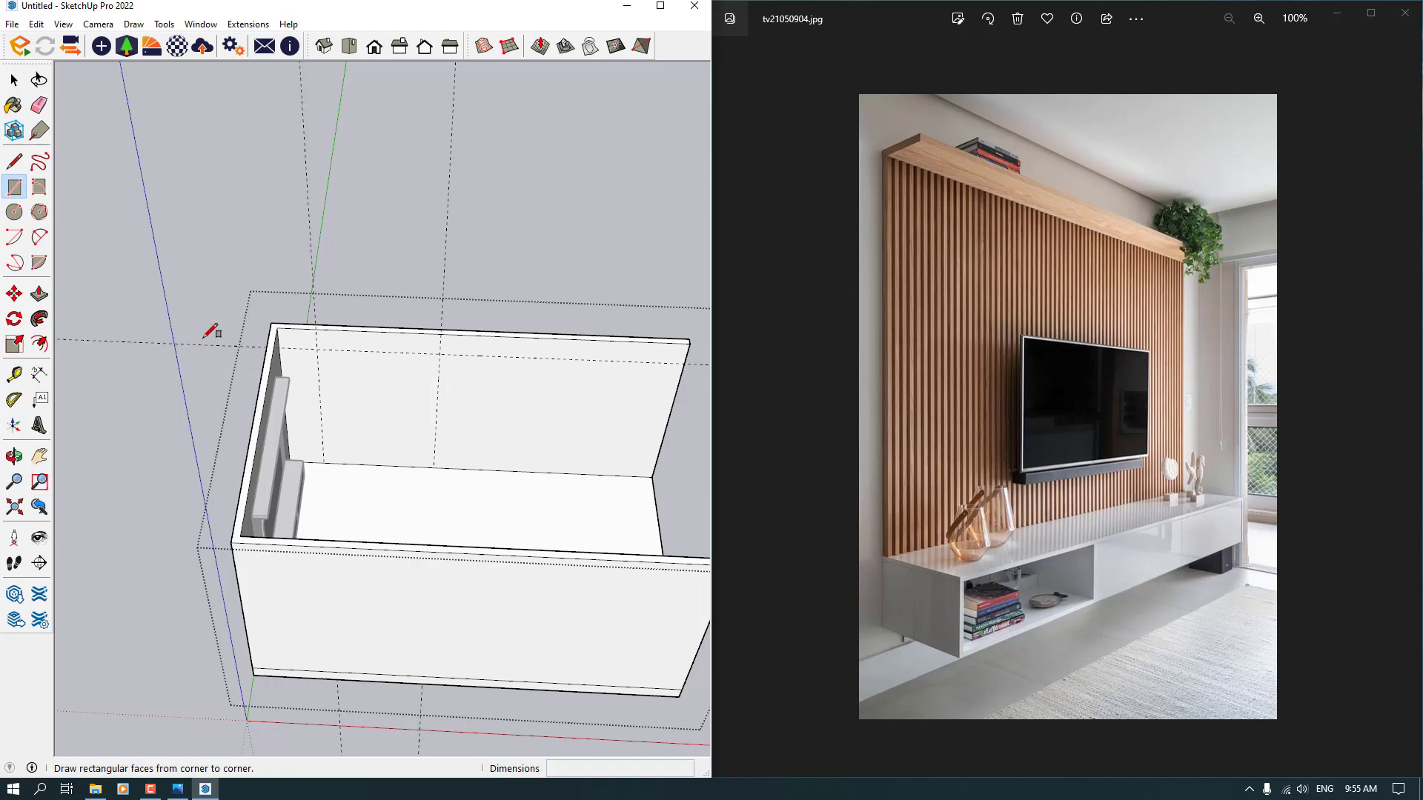
click(318, 350)
click(435, 468)
click(40, 294)
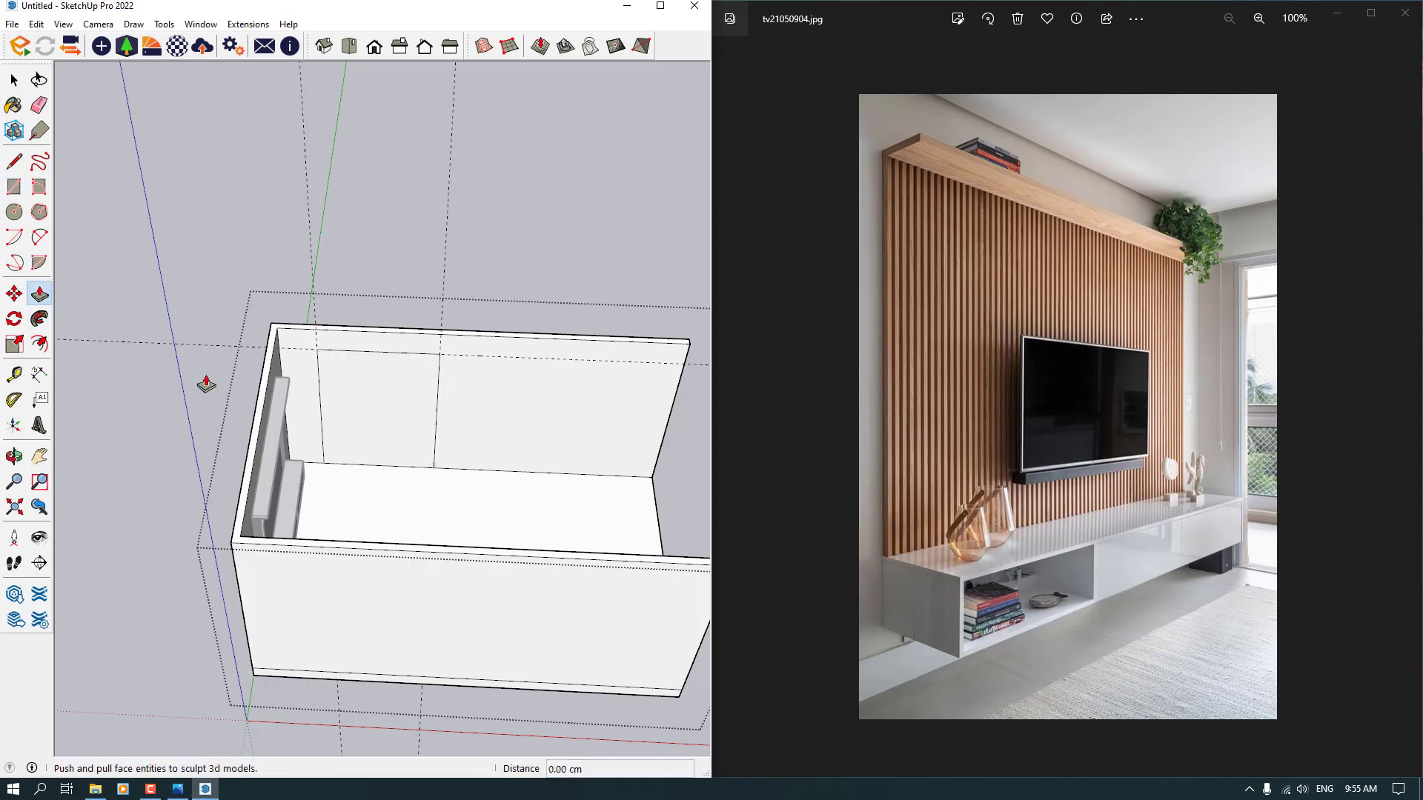
click(366, 418)
click(400, 409)
scroll(400, 409, down, 3)
middle_drag(400, 409, 438, 249)
key(space)
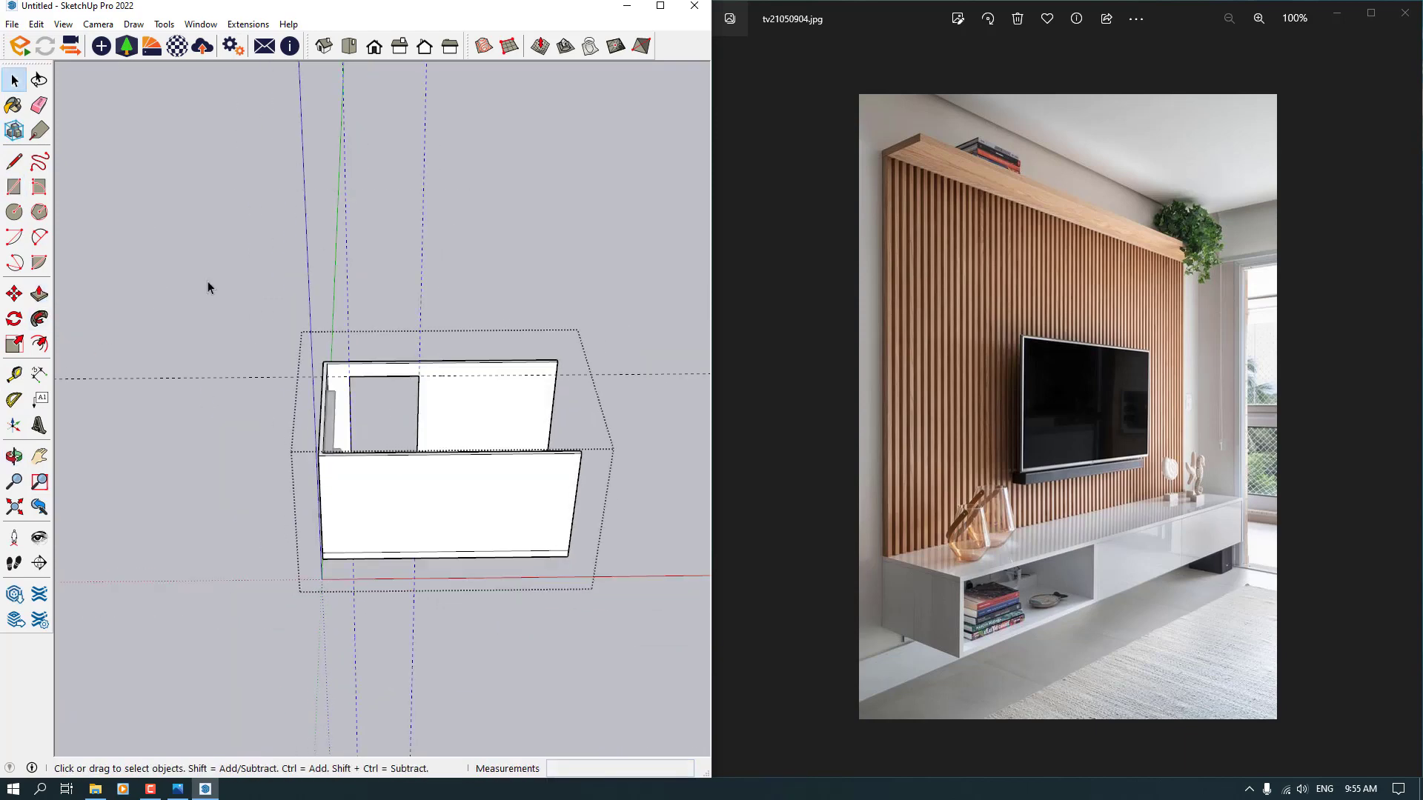
scroll(207, 283, down, 3)
middle_drag(385, 463, 313, 387)
scroll(313, 387, up, 4)
click(496, 216)
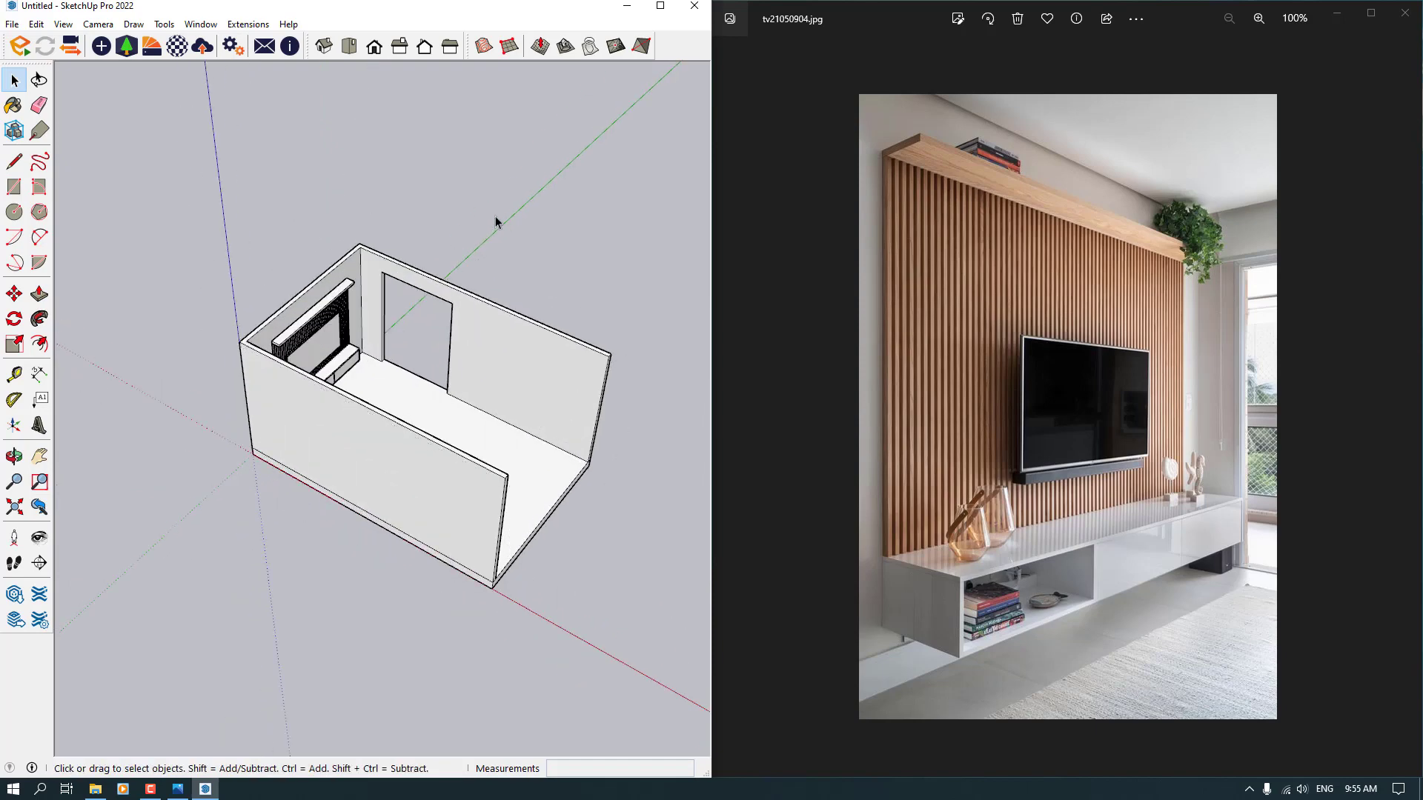
- Draw a 90 x 260 cm rectangle over the half of the door opening nearest the TV wall
scroll(413, 313, up, 4)
middle_drag(414, 314, 480, 300)
scroll(480, 300, up, 2)
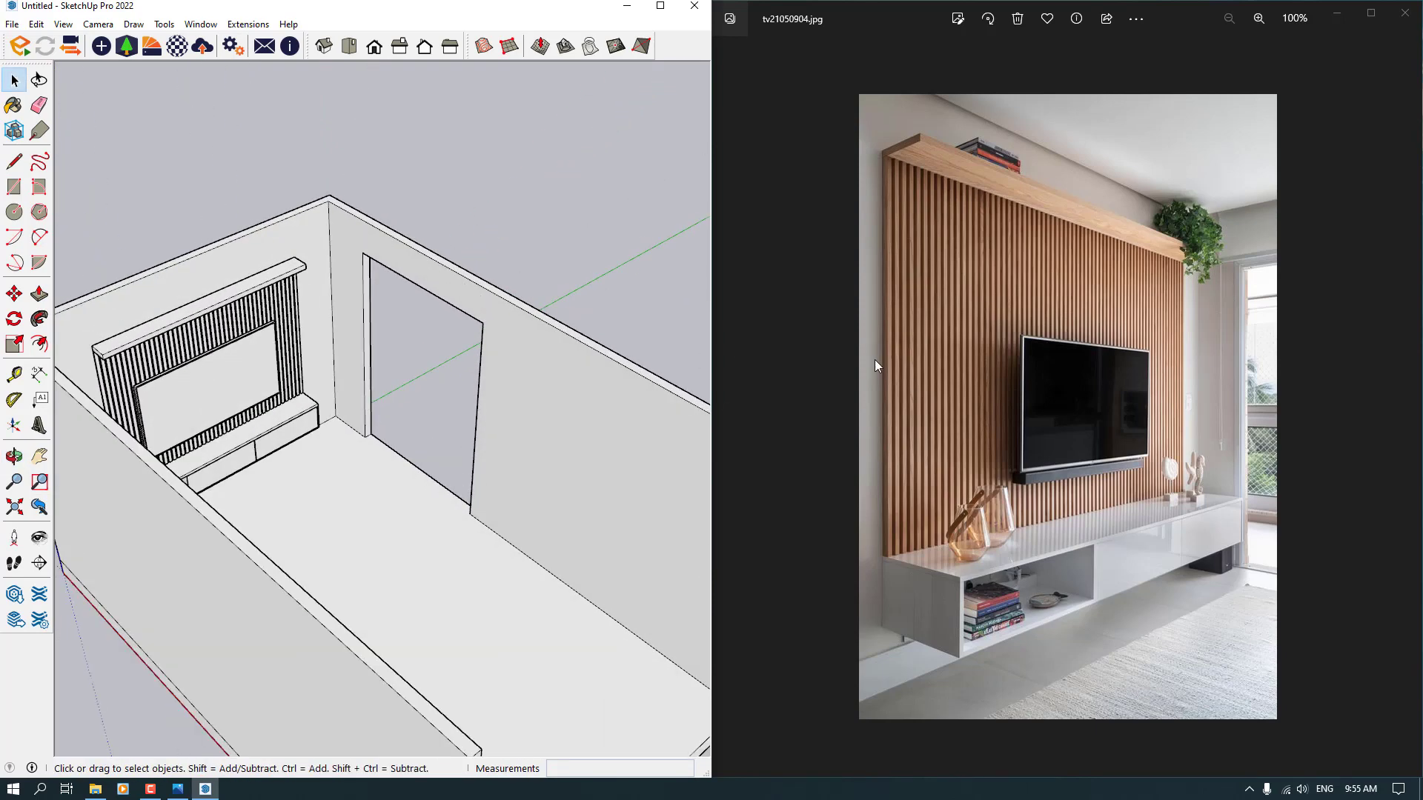
click(14, 186)
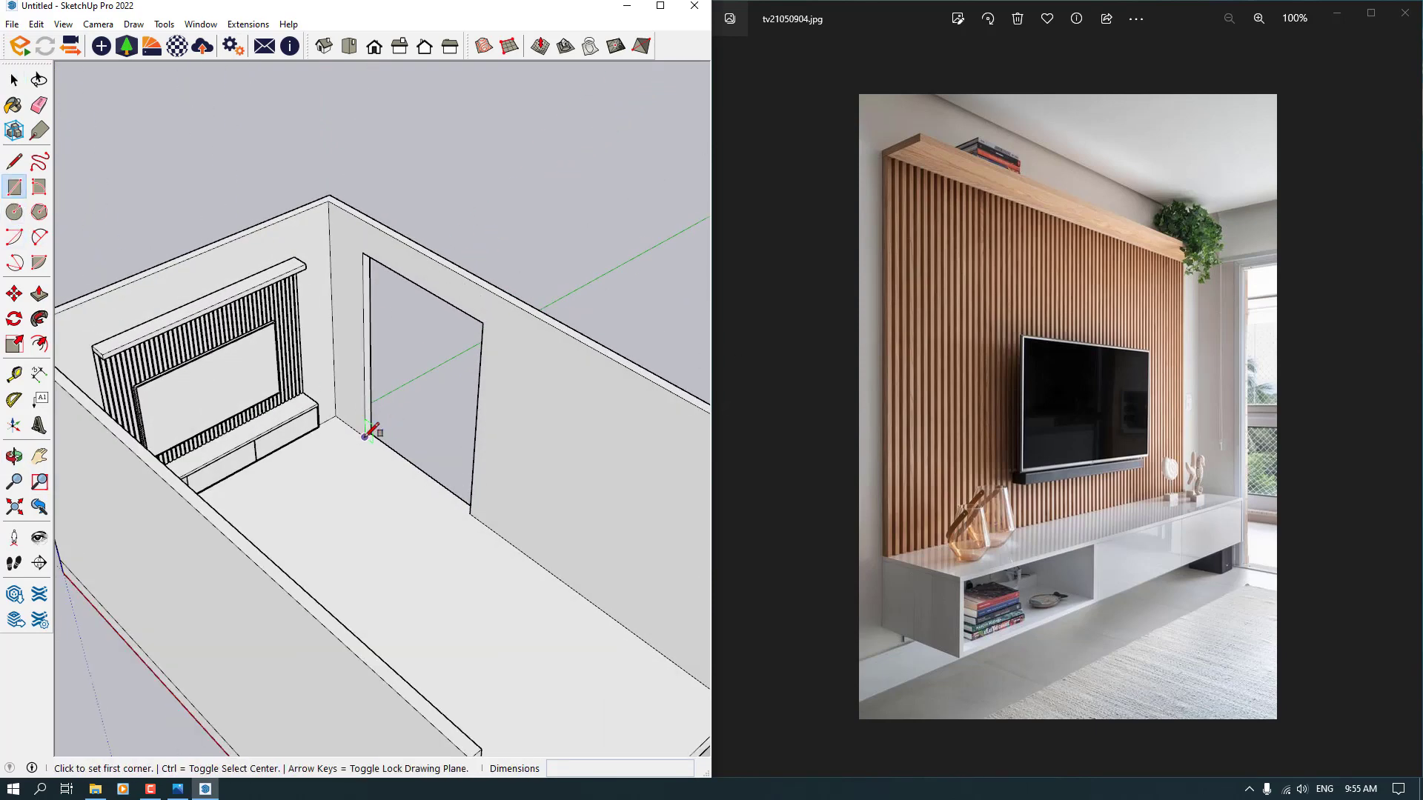
click(365, 438)
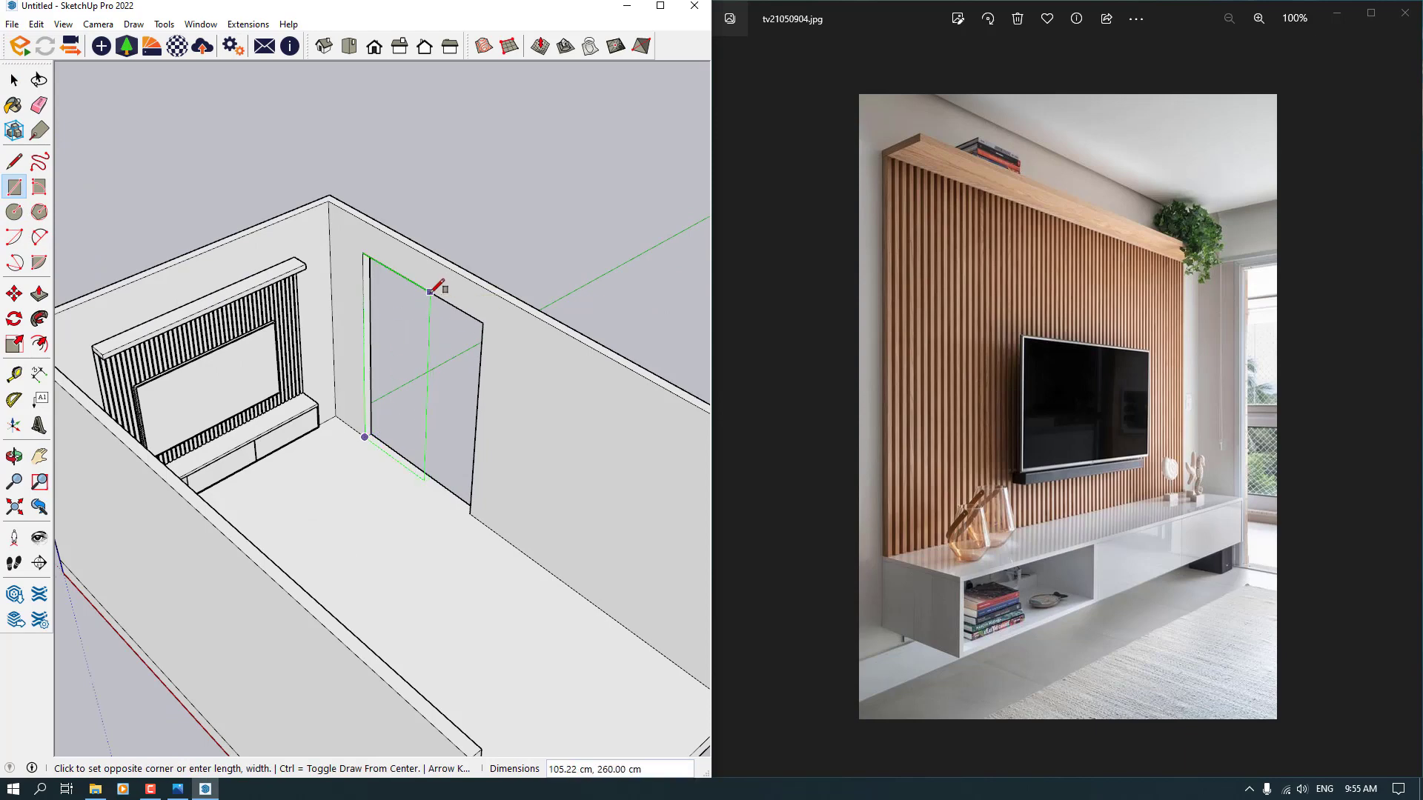
click(420, 285)
key(space)
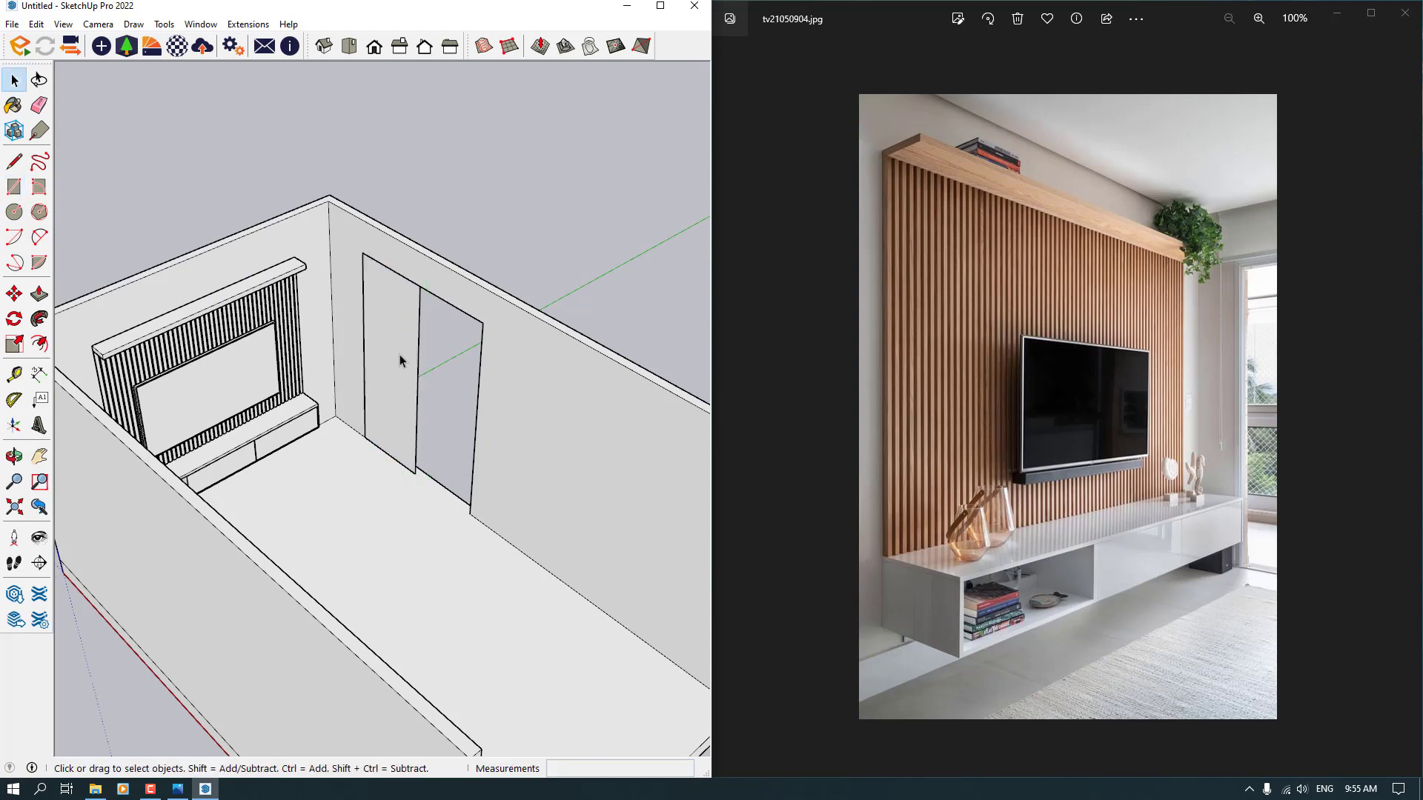
- Turn the door panel rectangle and its edges into a component with the default settings
double_click(402, 363)
right_click(402, 363)
click(470, 476)
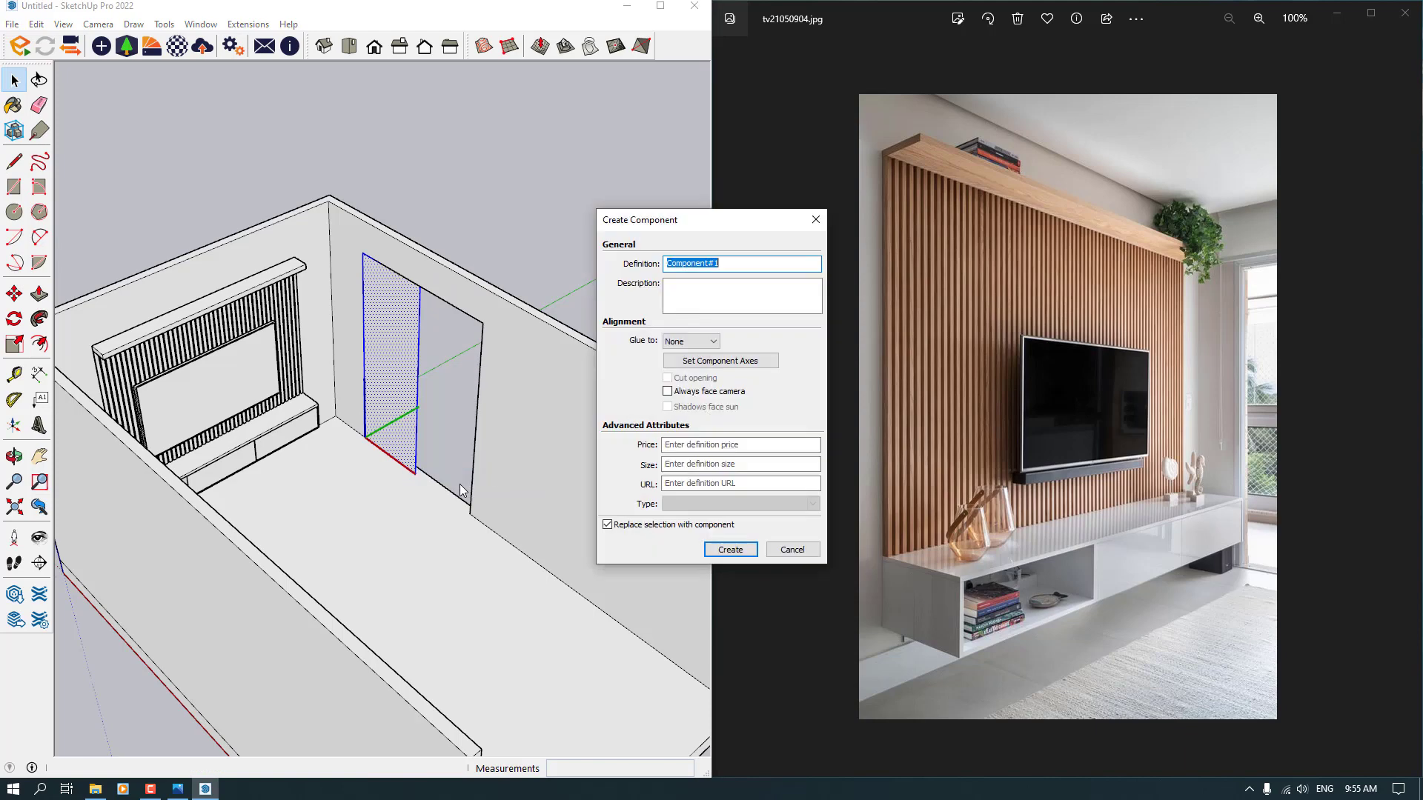
key(Return)
- Copy the door panel component 90 cm along the wall to fill the other half of the opening
click(14, 294)
scroll(474, 467, up, 5)
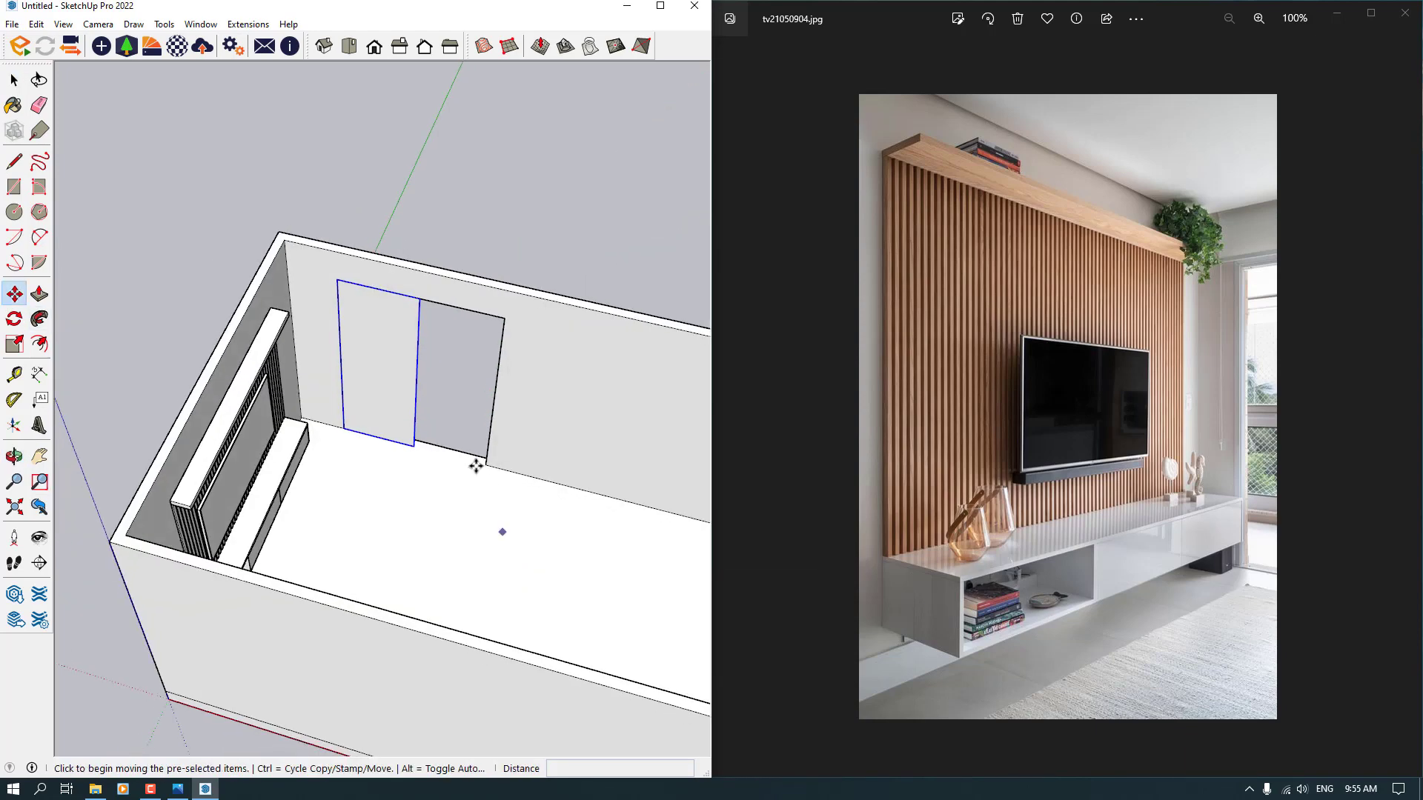
key(ctrl)
click(232, 392)
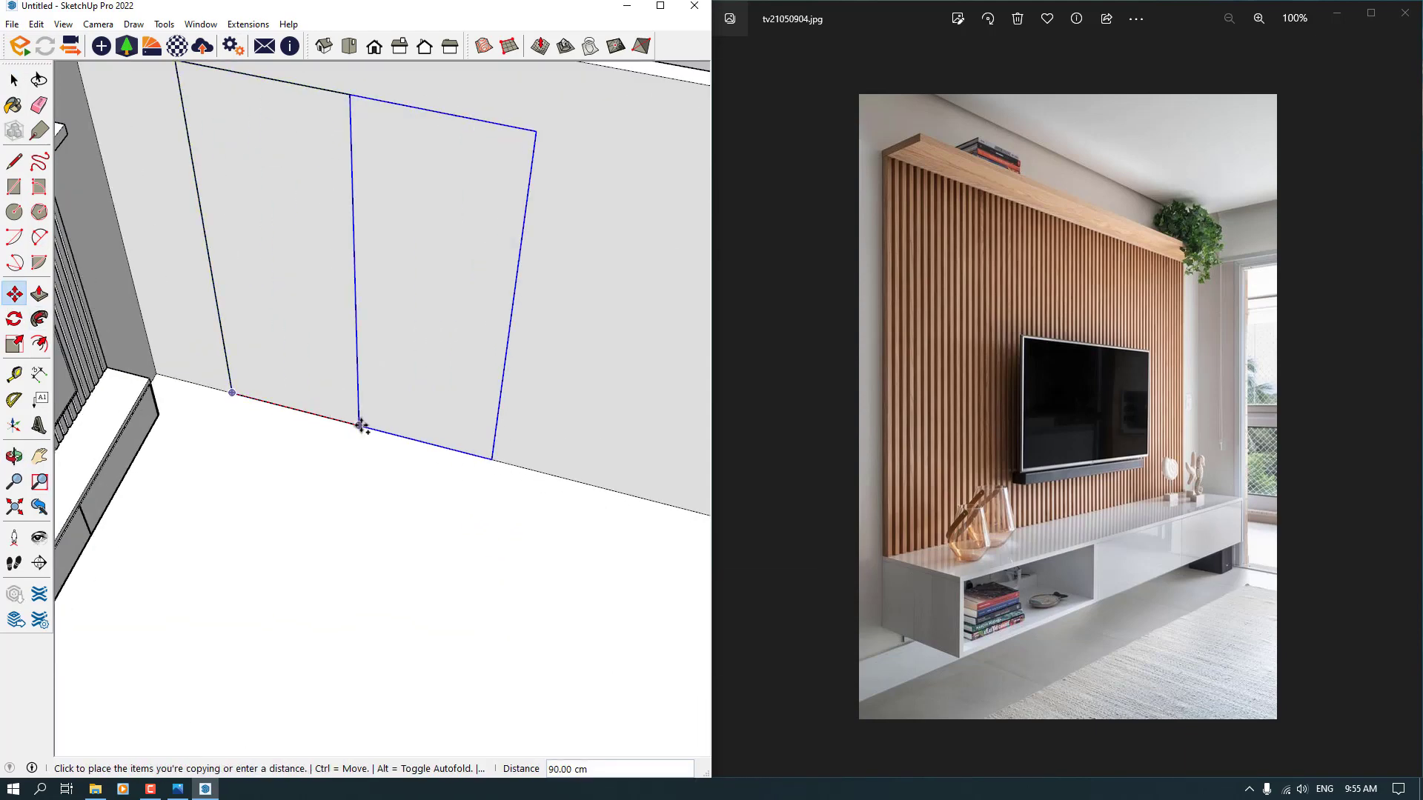
click(359, 425)
scroll(392, 427, down, 3)
key(space)
- Open the first door panel component for editing and offset its face outline inward by 6 cm
middle_drag(423, 431, 297, 296)
click(40, 294)
scroll(341, 296, up, 3)
click(409, 288)
click(407, 289)
key(space)
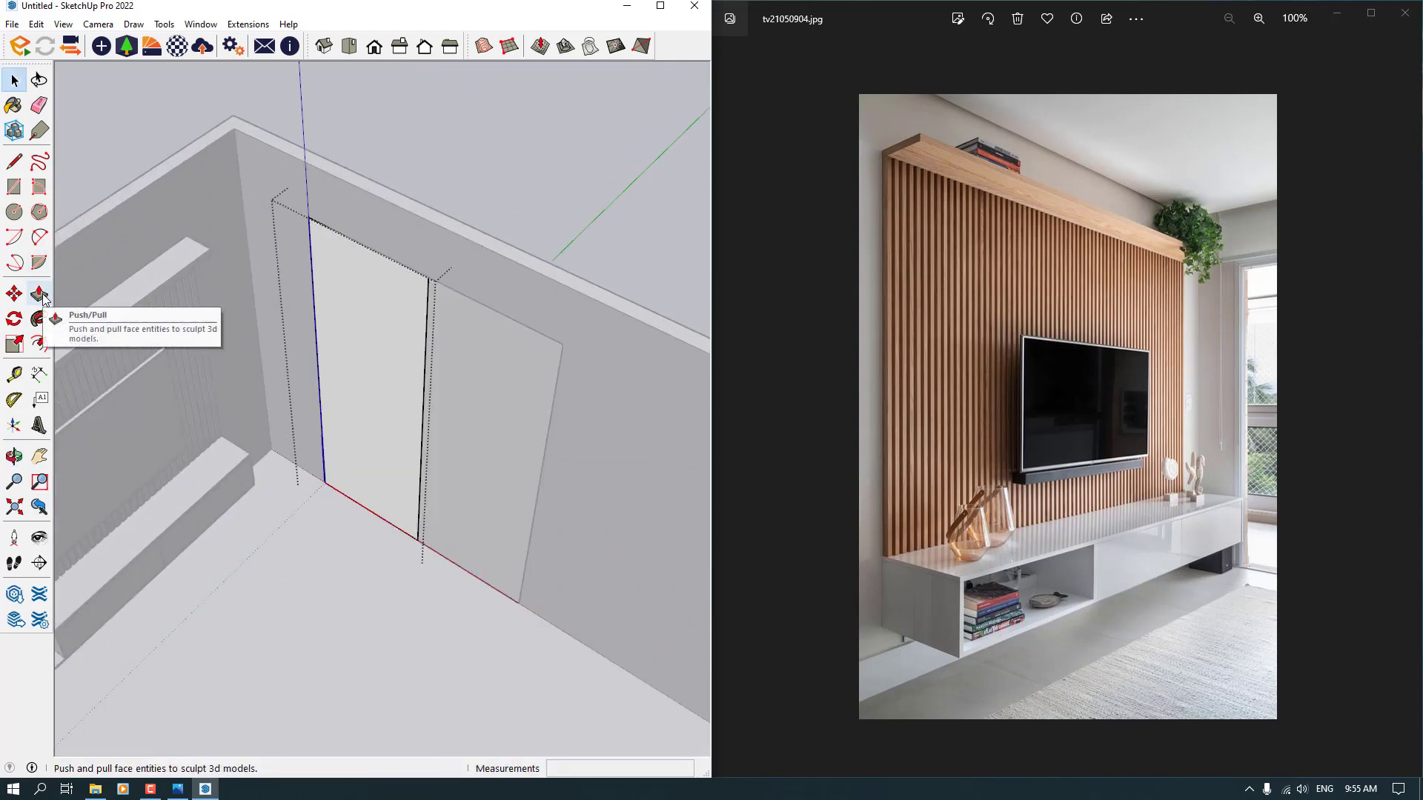
click(39, 343)
click(326, 363)
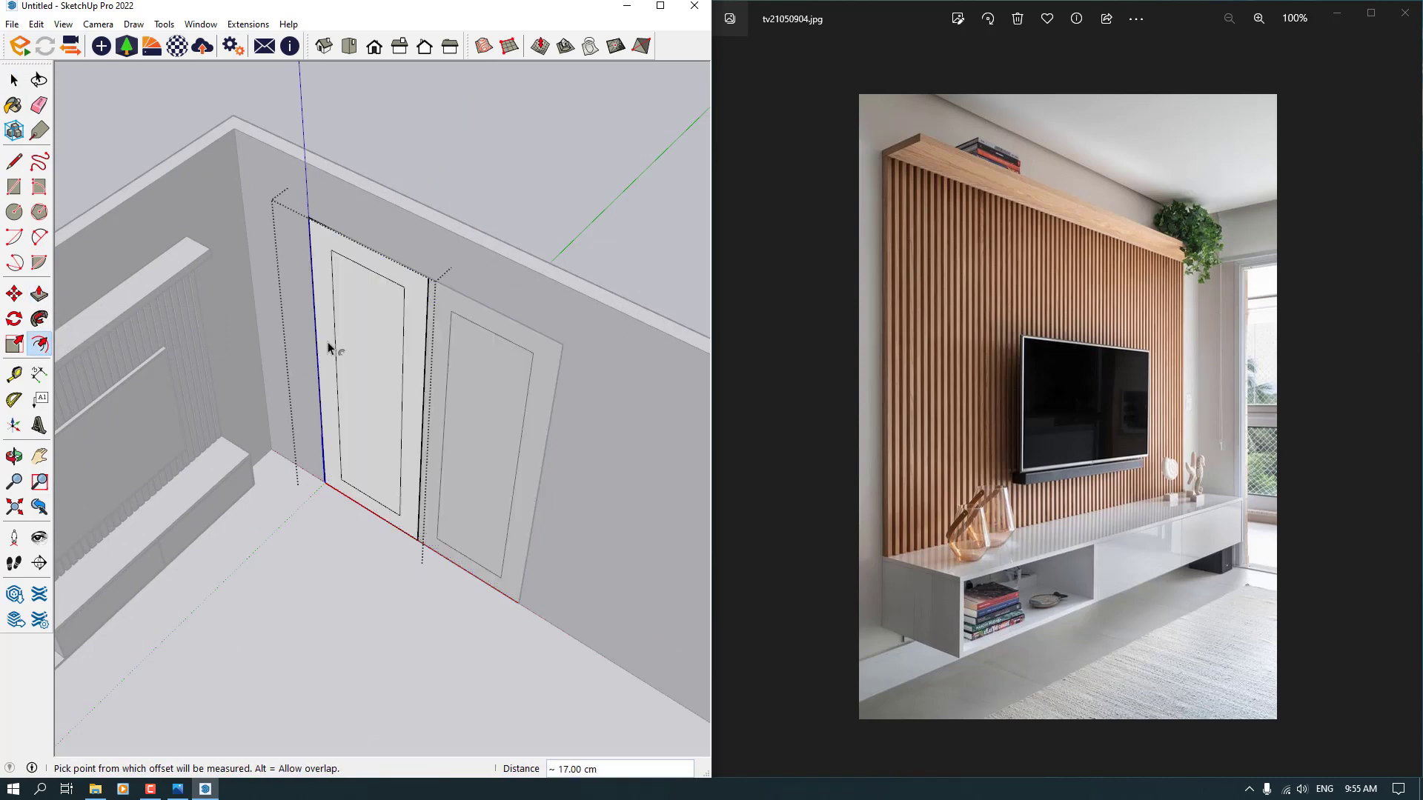
click(333, 310)
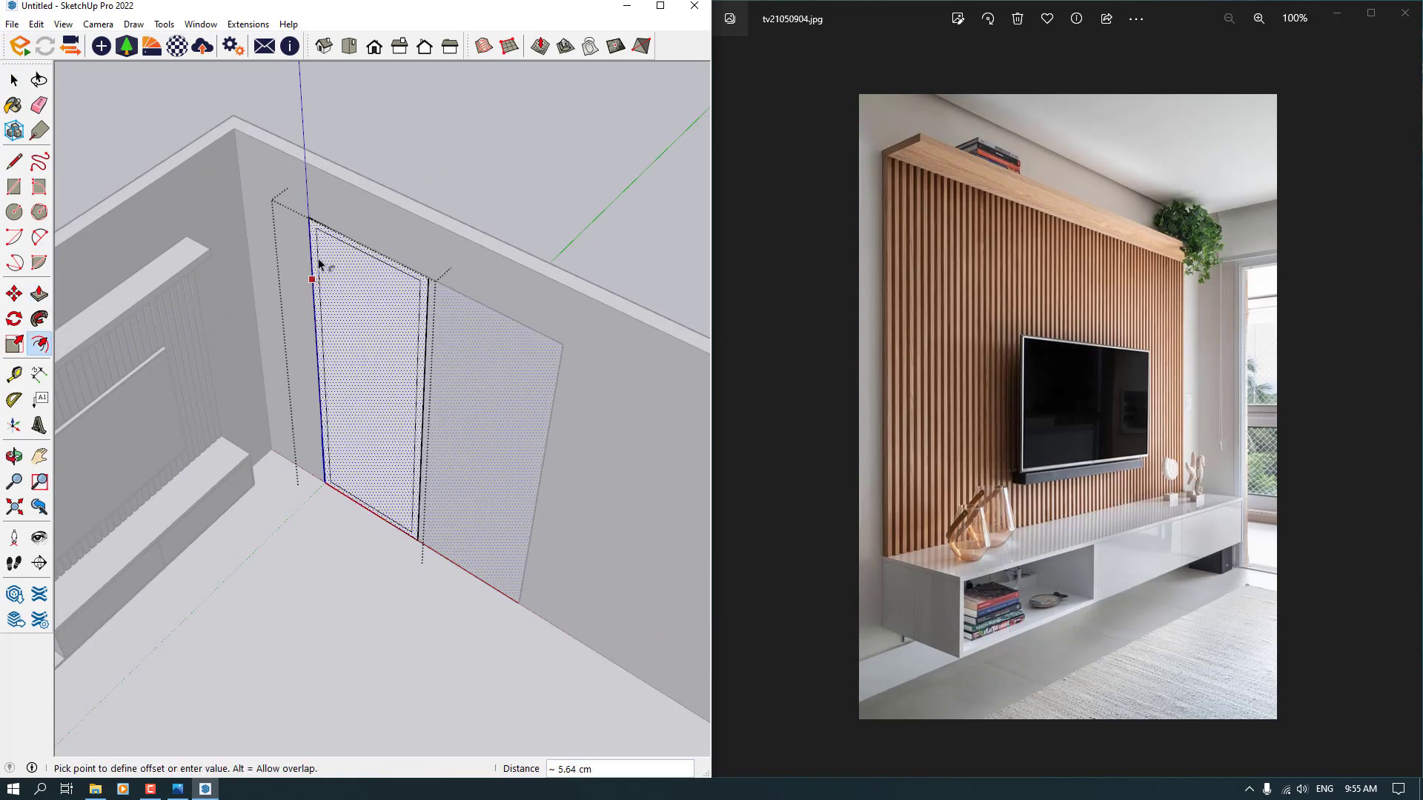
text(6)
key(Return)
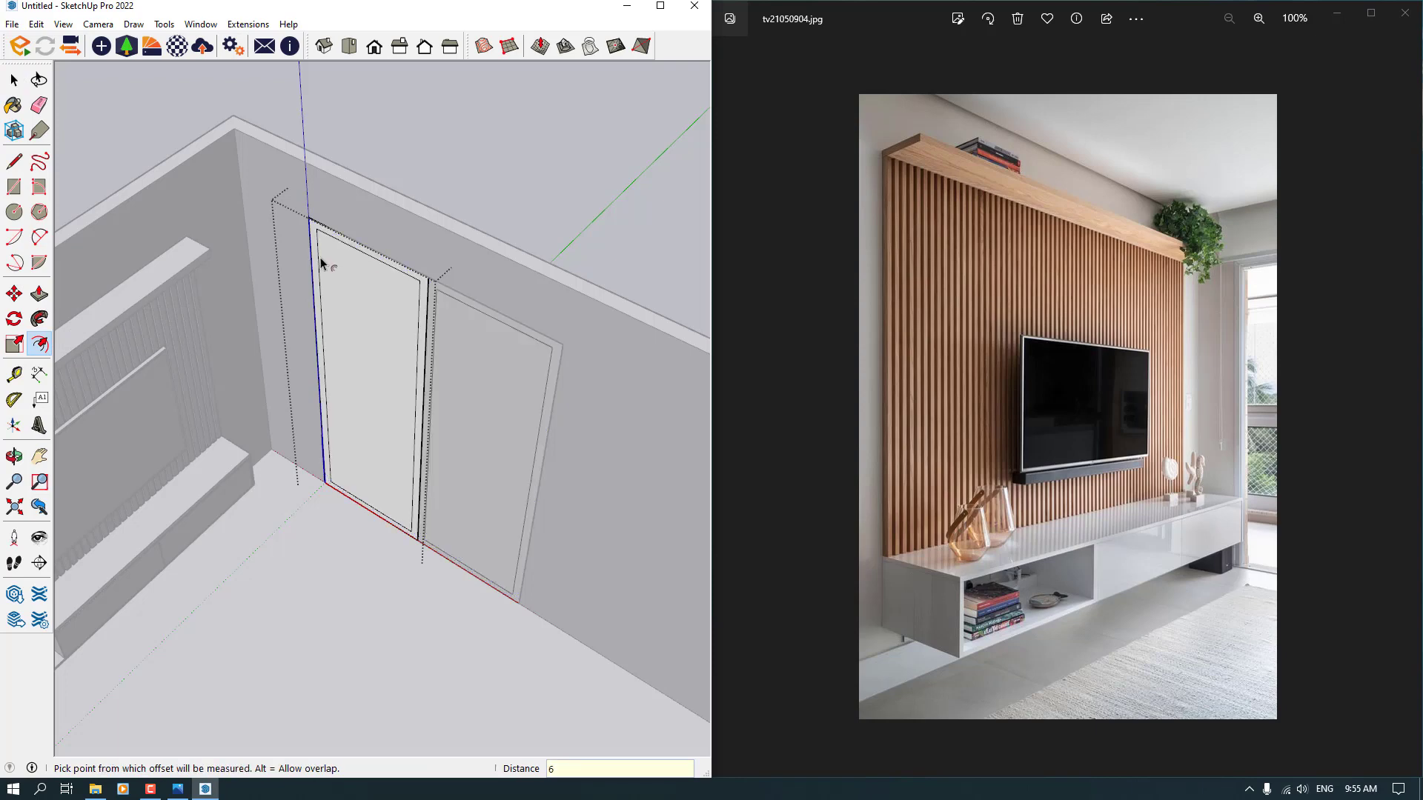
- Offset the door panel's inner face inward by 4 cm, and the resulting inner face by another 2 cm
click(336, 286)
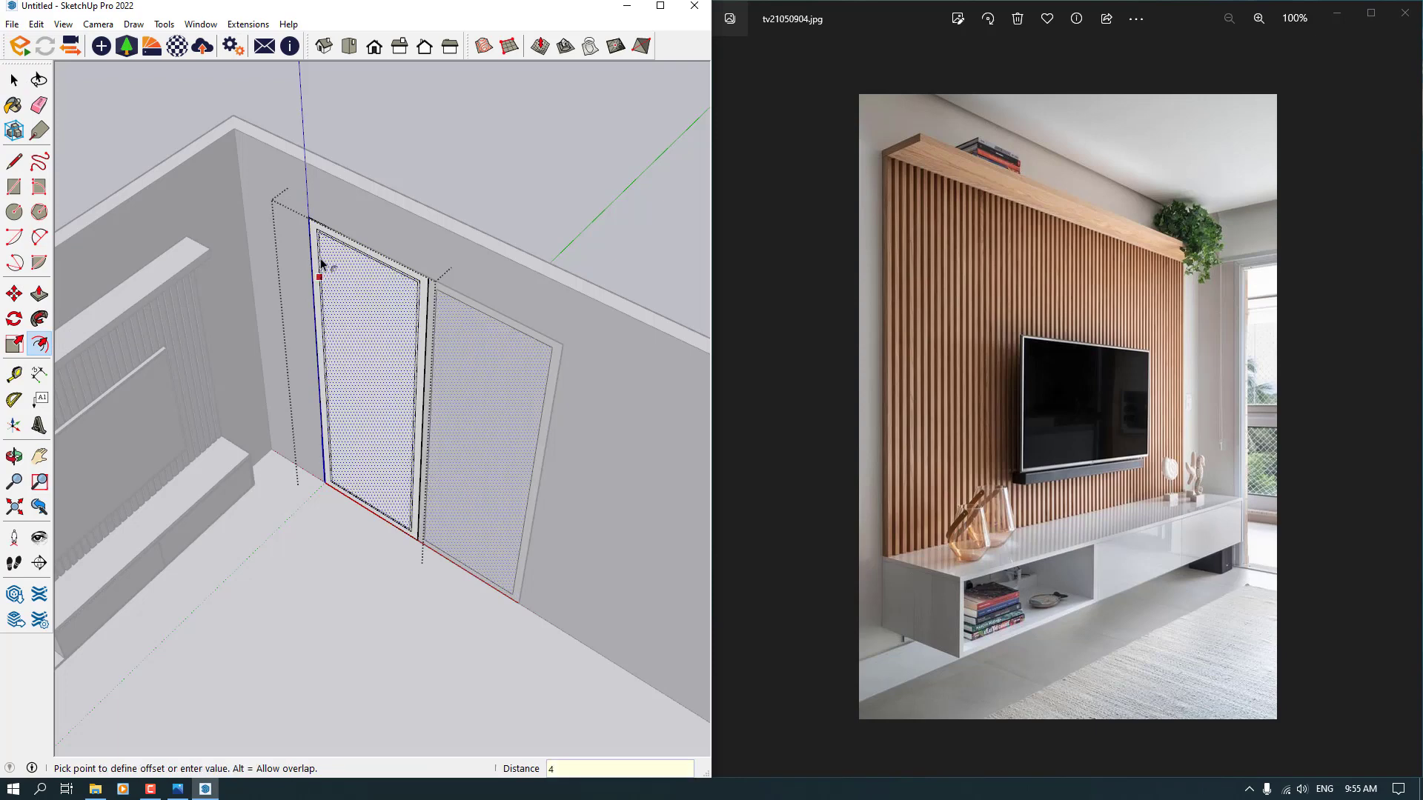
key(Return)
scroll(320, 259, up, 2)
click(357, 313)
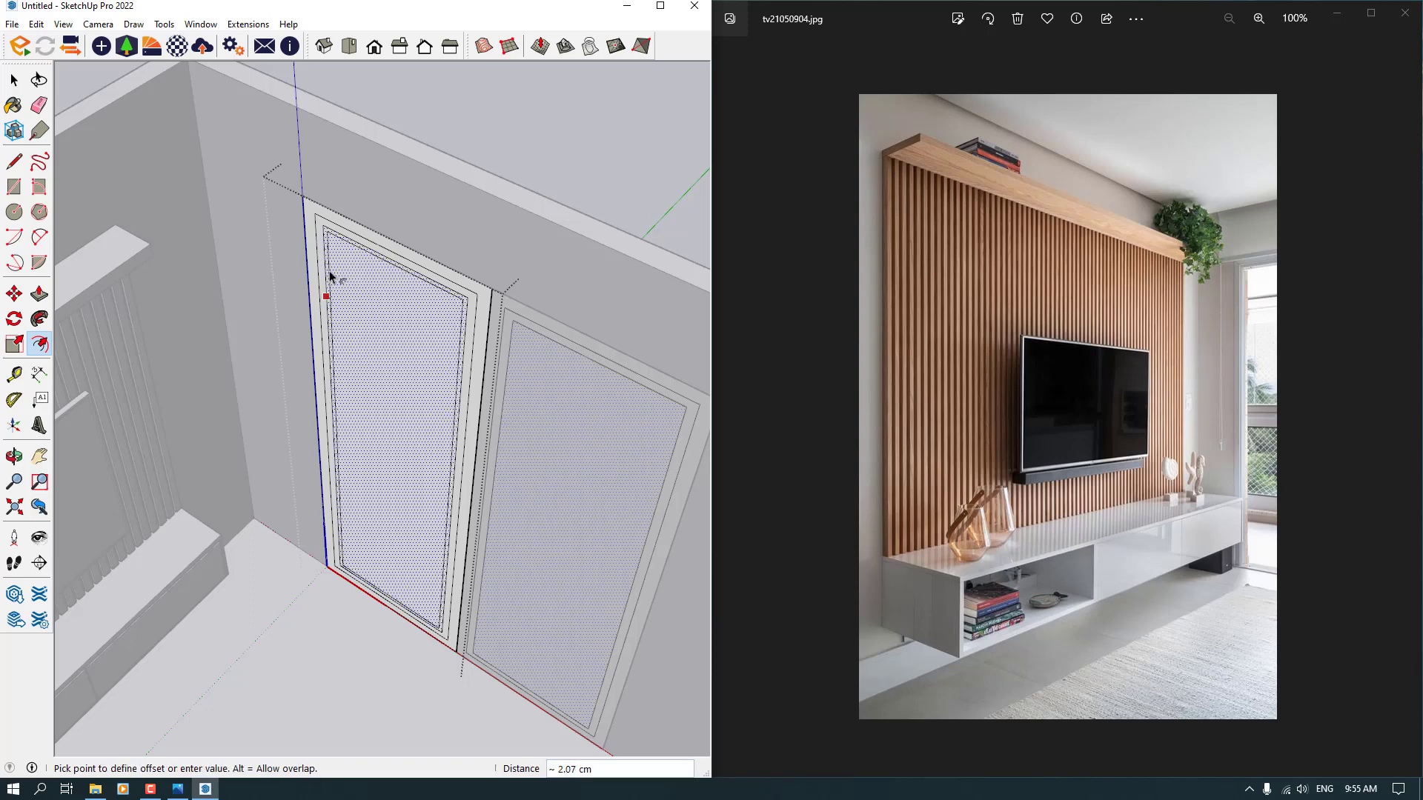
text(2)
key(Return)
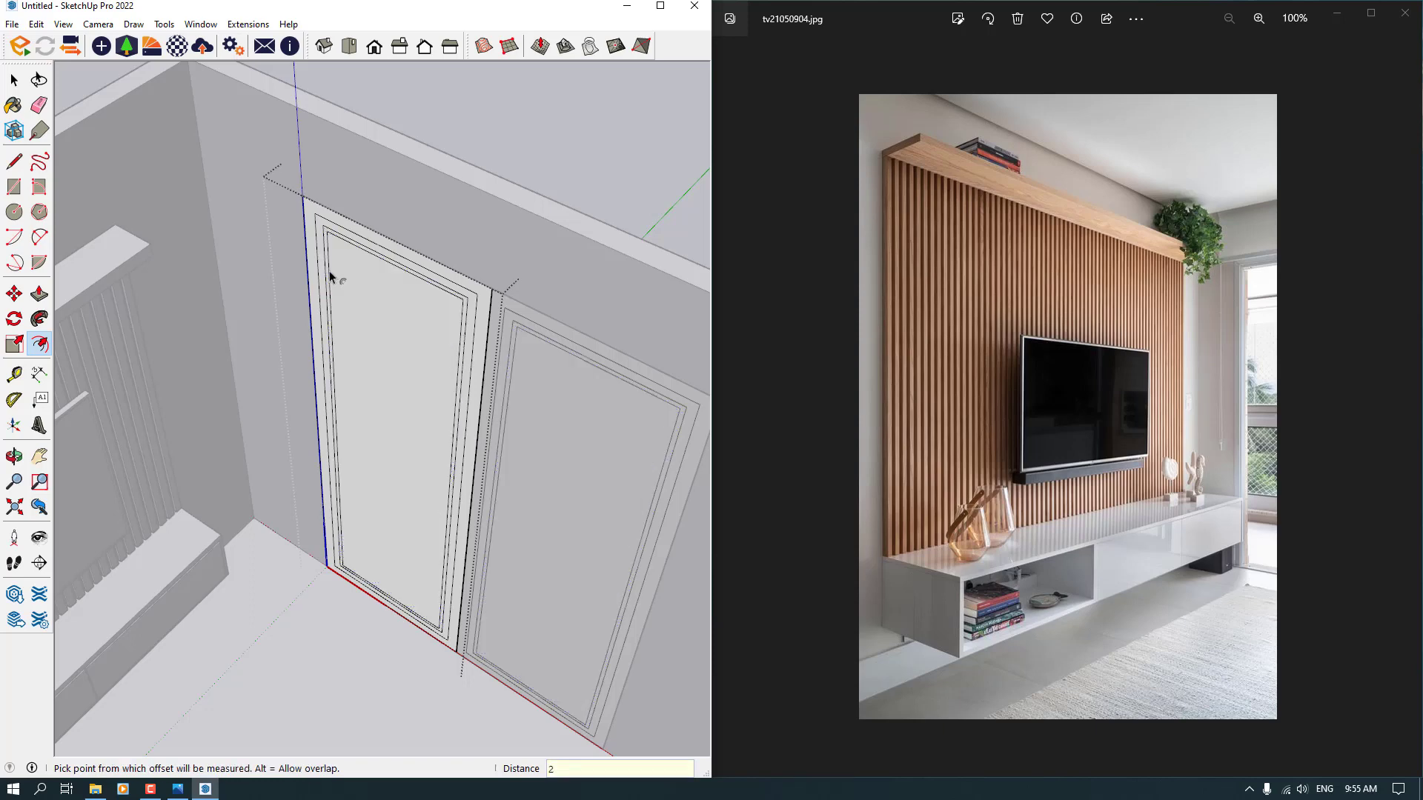
- Extrude the outermost frame band of the door panel outward by 4 cm
key(space)
click(40, 295)
scroll(326, 216, up, 3)
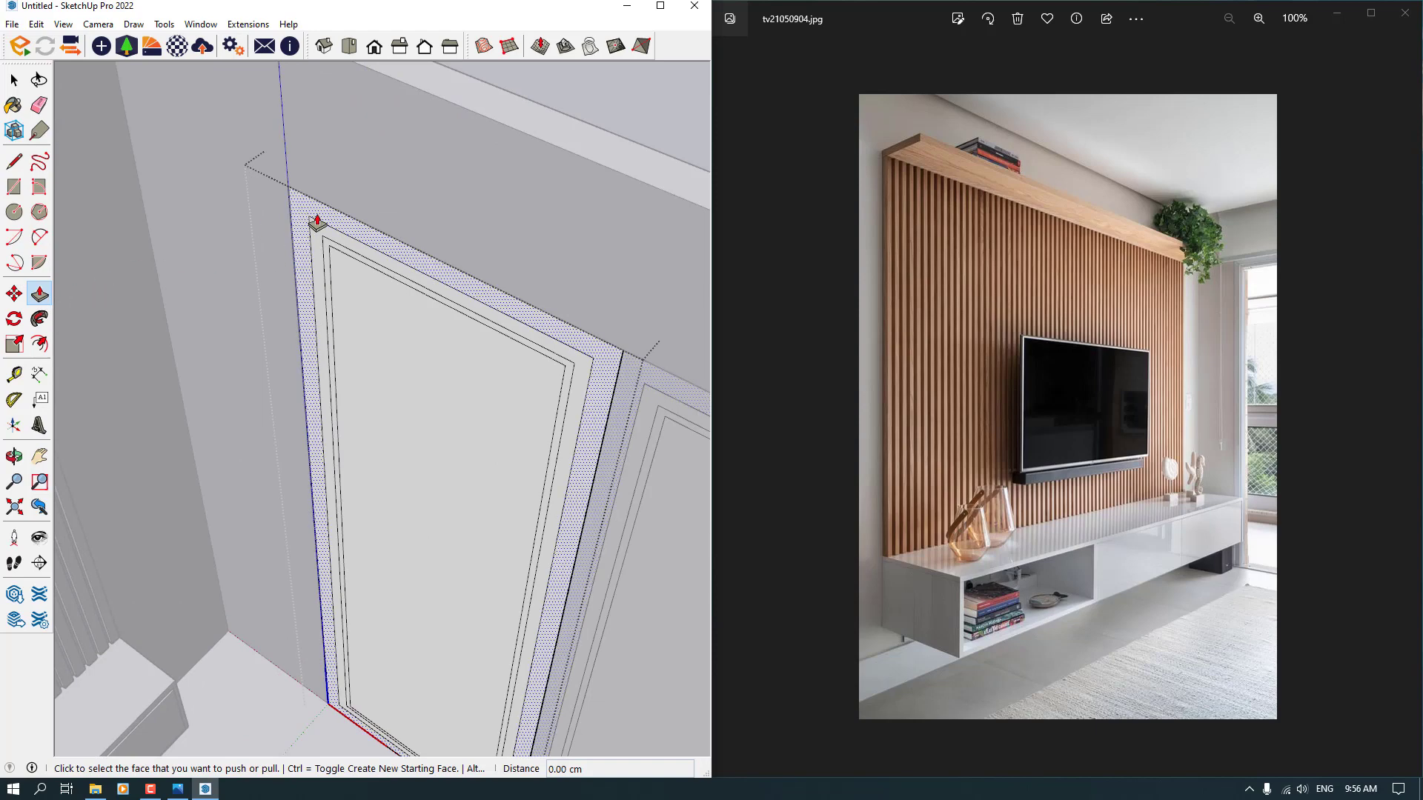
click(317, 221)
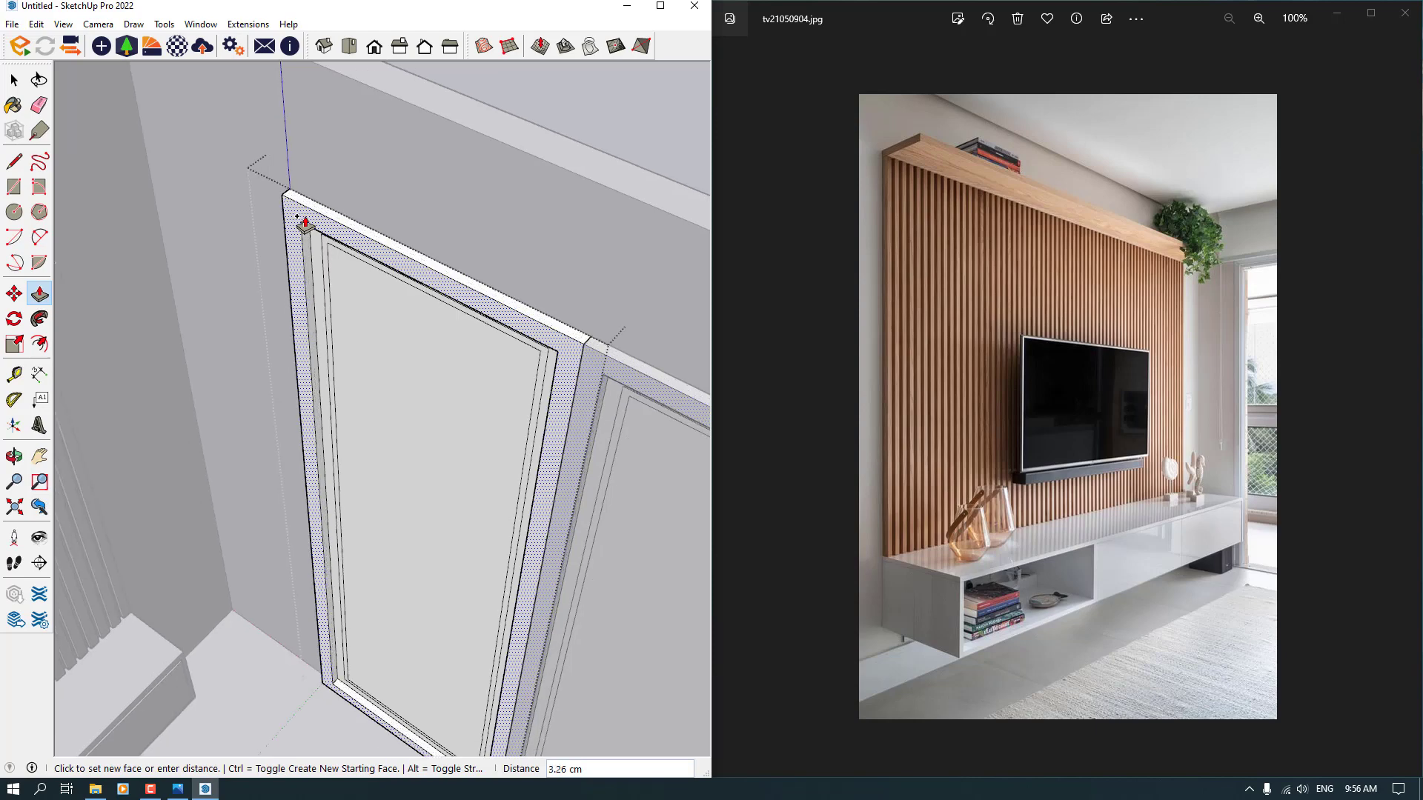
text(4)
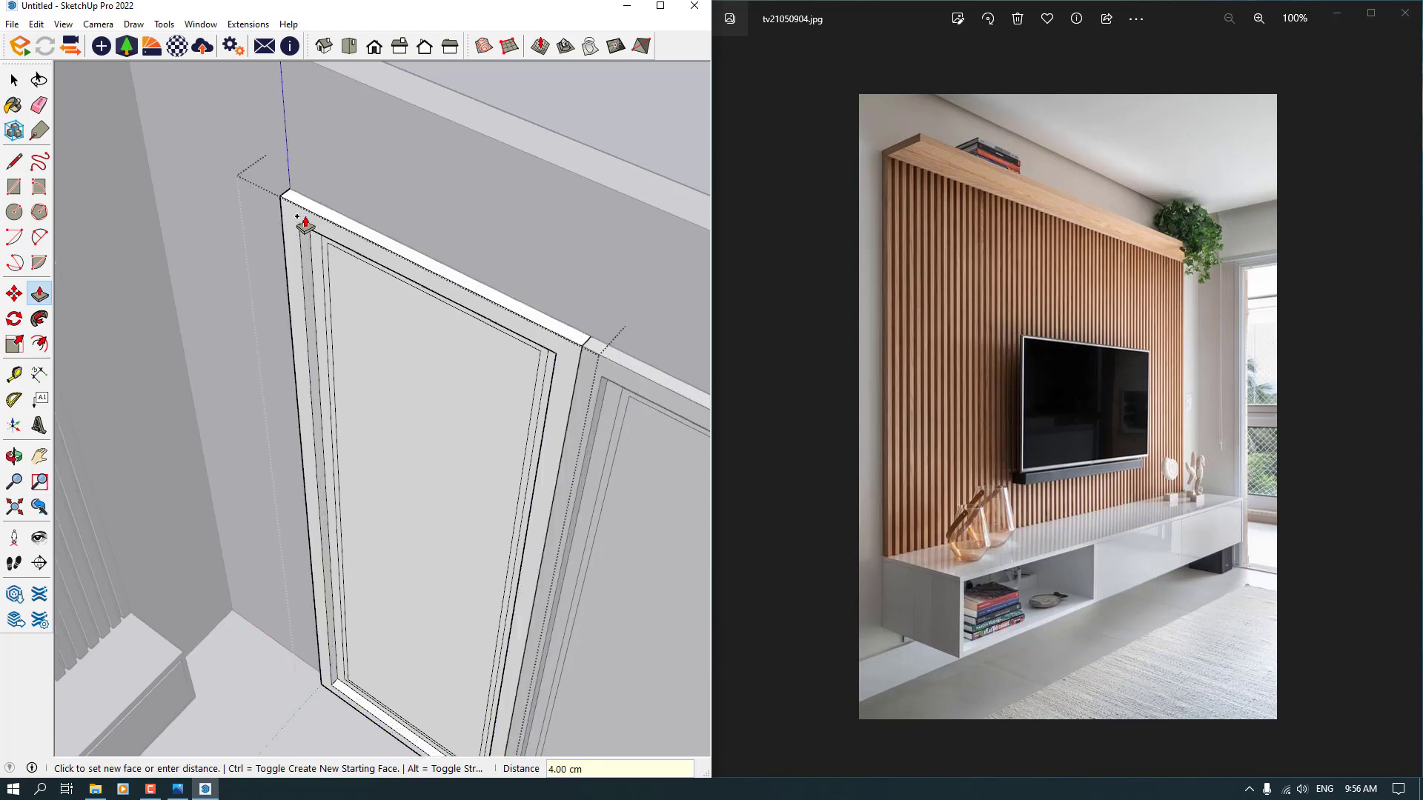
key(Return)
- Extrude the door panel's second frame band by 3 cm and its innermost band by 2 cm, and leave the component
scroll(300, 222, up, 2)
click(304, 254)
text(3)
key(Return)
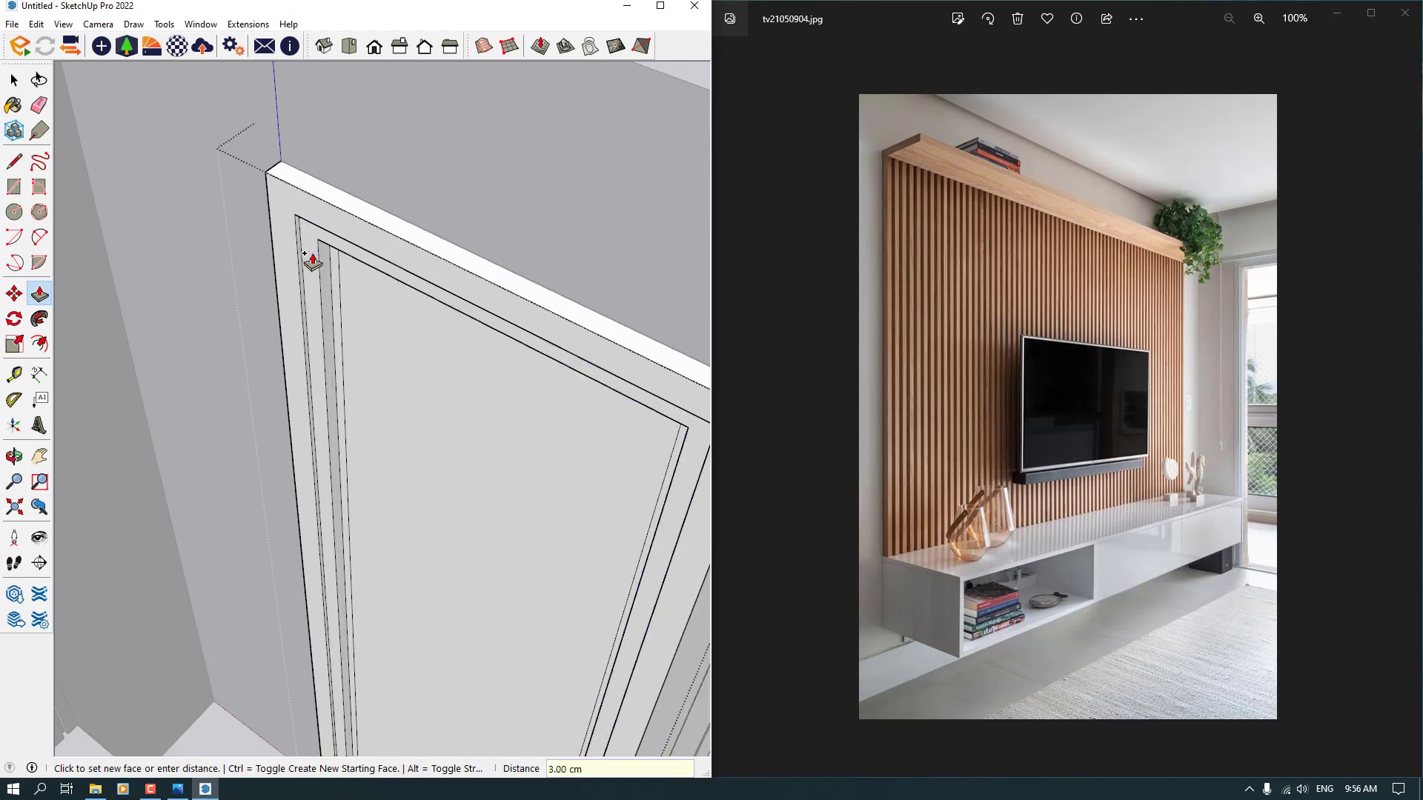
scroll(308, 249, up, 2)
click(331, 272)
text(2)
key(Return)
scroll(331, 278, down, 6)
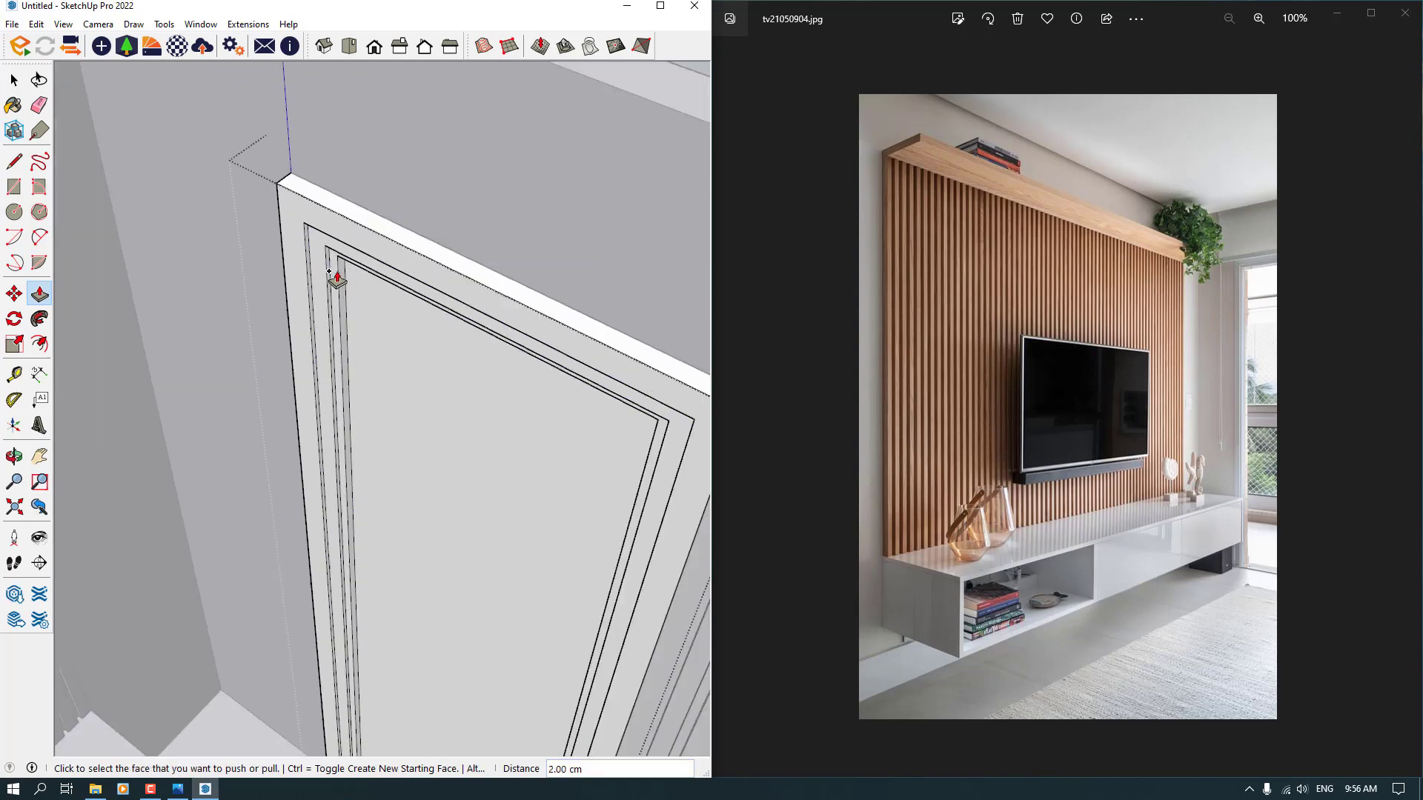
middle_drag(331, 279, 445, 200)
key(space)
click(484, 255)
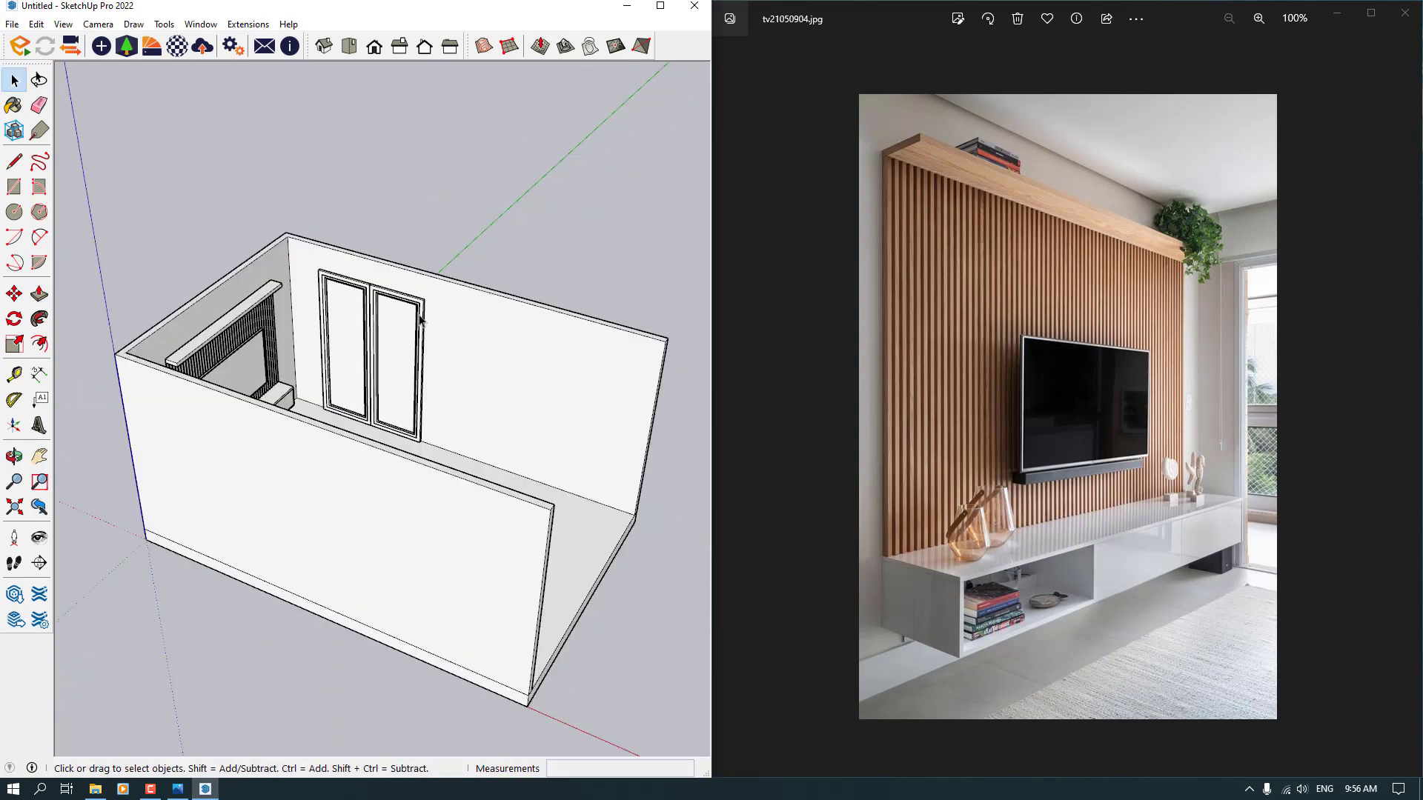
- Move both door panels through the wall opening so their back lines up with the wall's exterior face
click(419, 315)
shift+click(365, 323)
middle_drag(617, 359, 532, 410)
scroll(533, 415, up, 5)
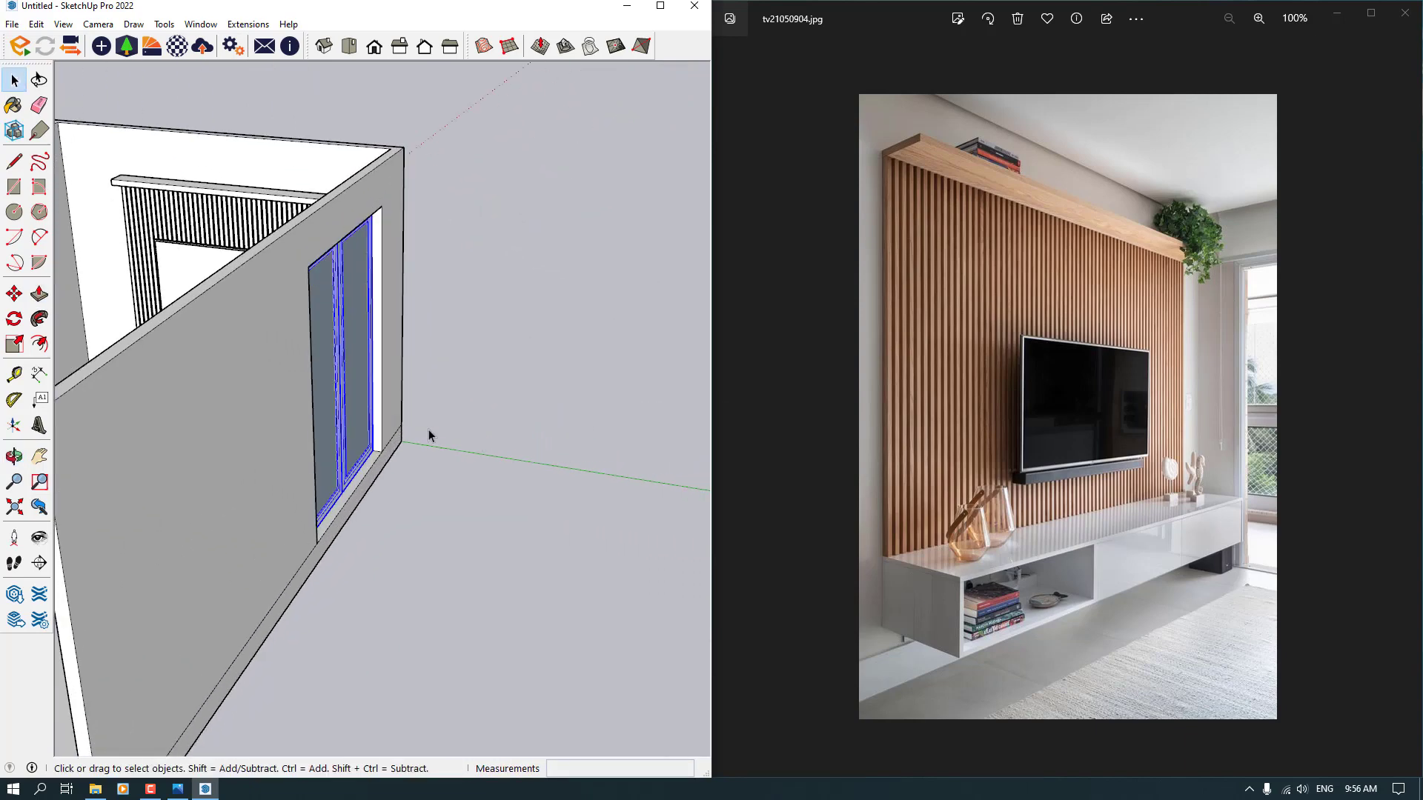
click(14, 293)
scroll(381, 449, up, 4)
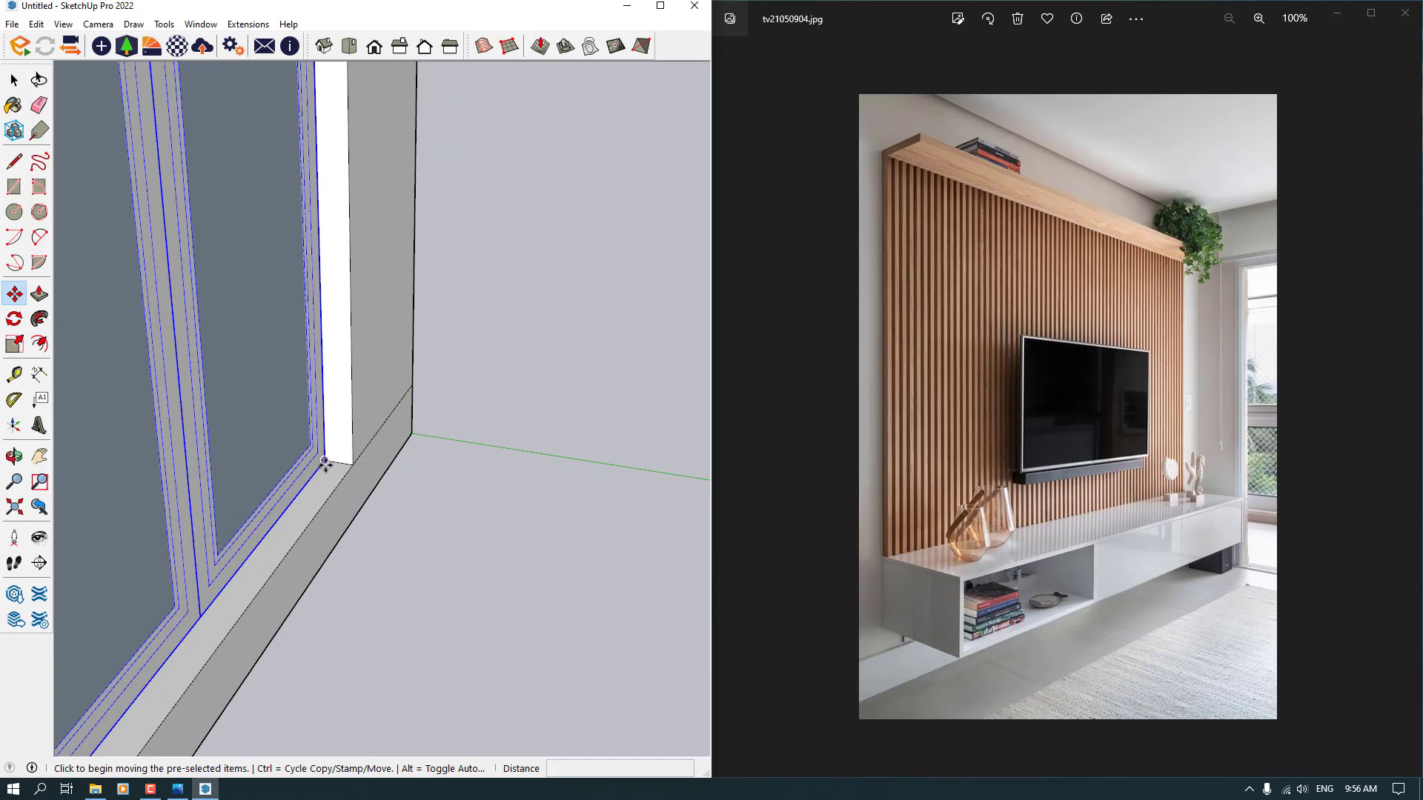
click(325, 461)
click(353, 466)
scroll(460, 444, down, 8)
key(space)
click(498, 282)
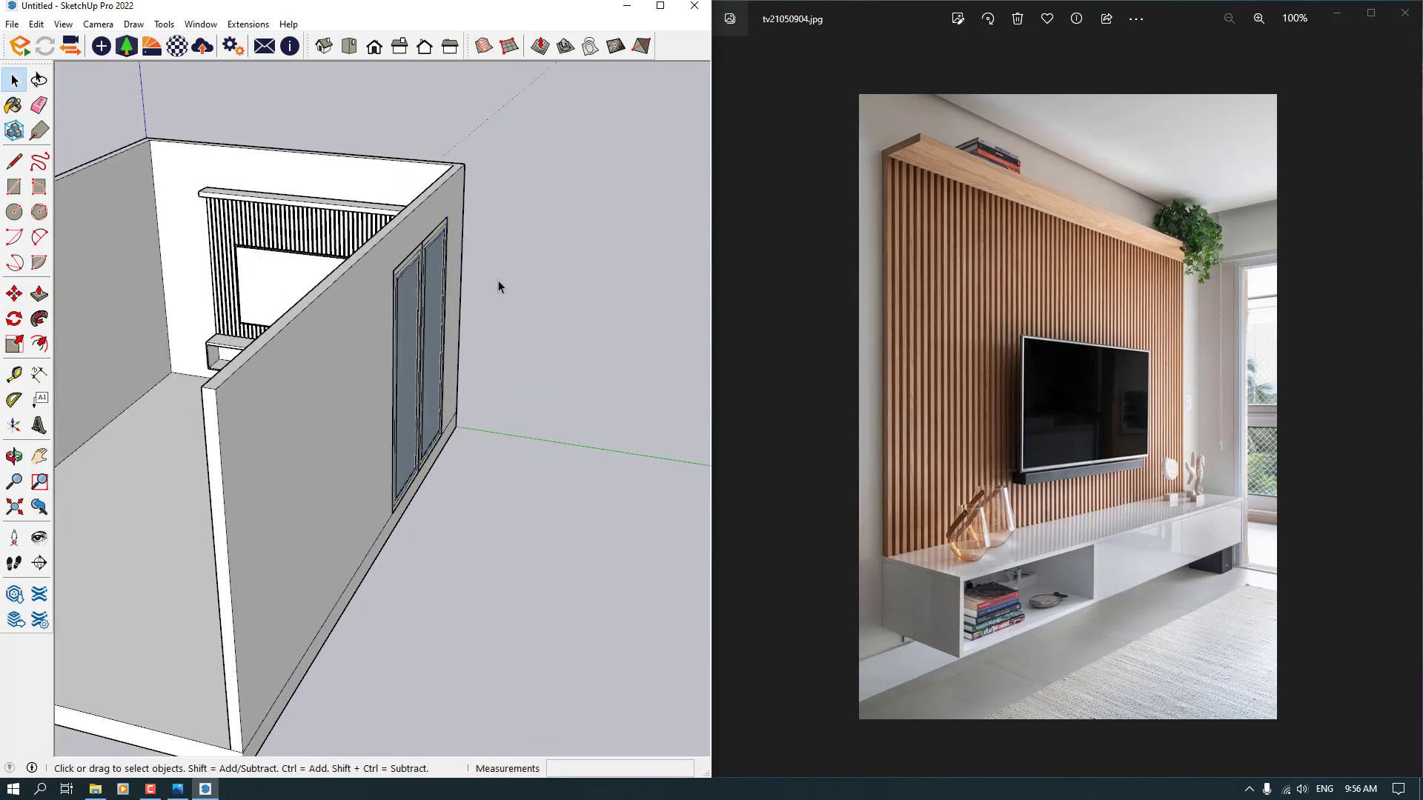
- Place the camera inside the room looking at the TV wall with an eye height of 160 cm, in two-point perspective
middle_drag(498, 281, 718, 339)
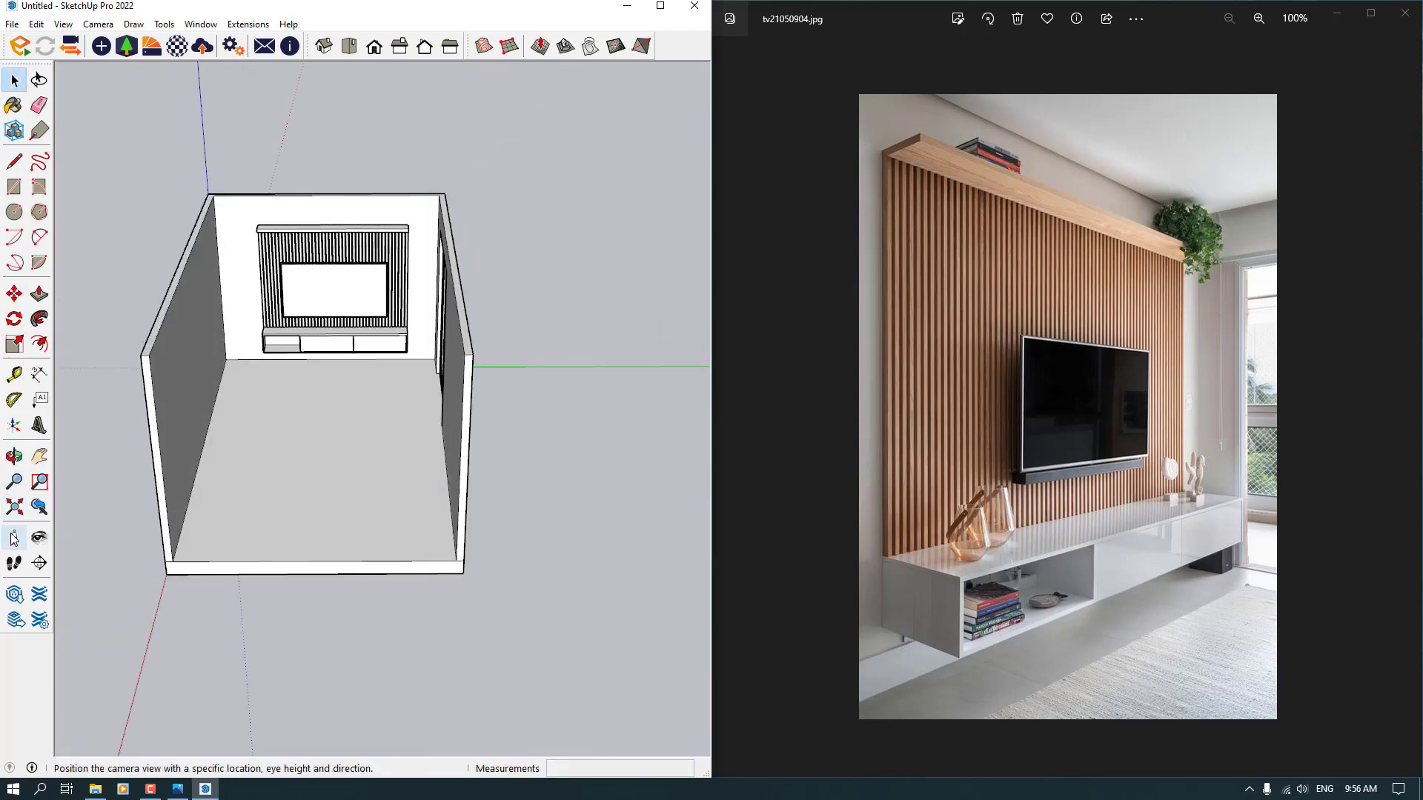
click(660, 6)
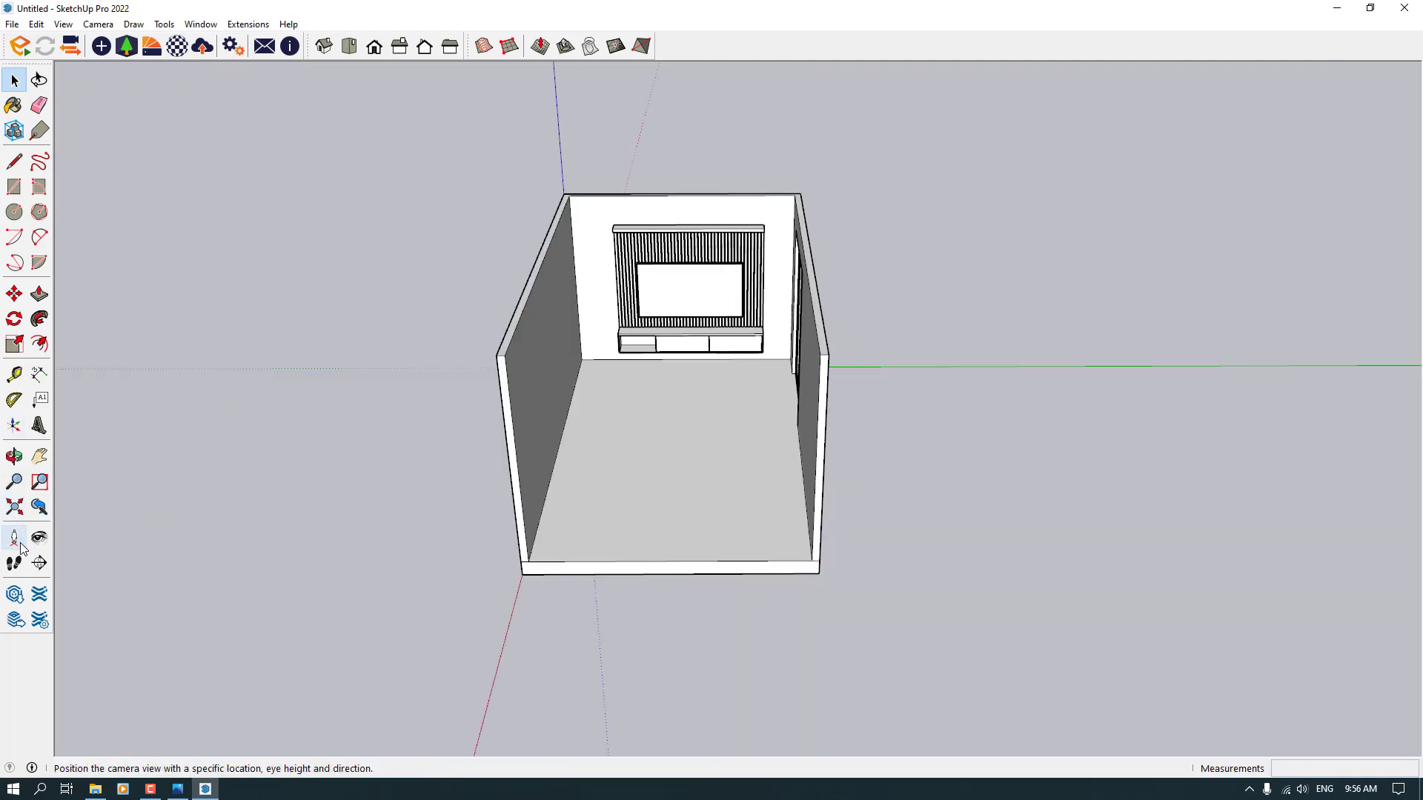
click(14, 538)
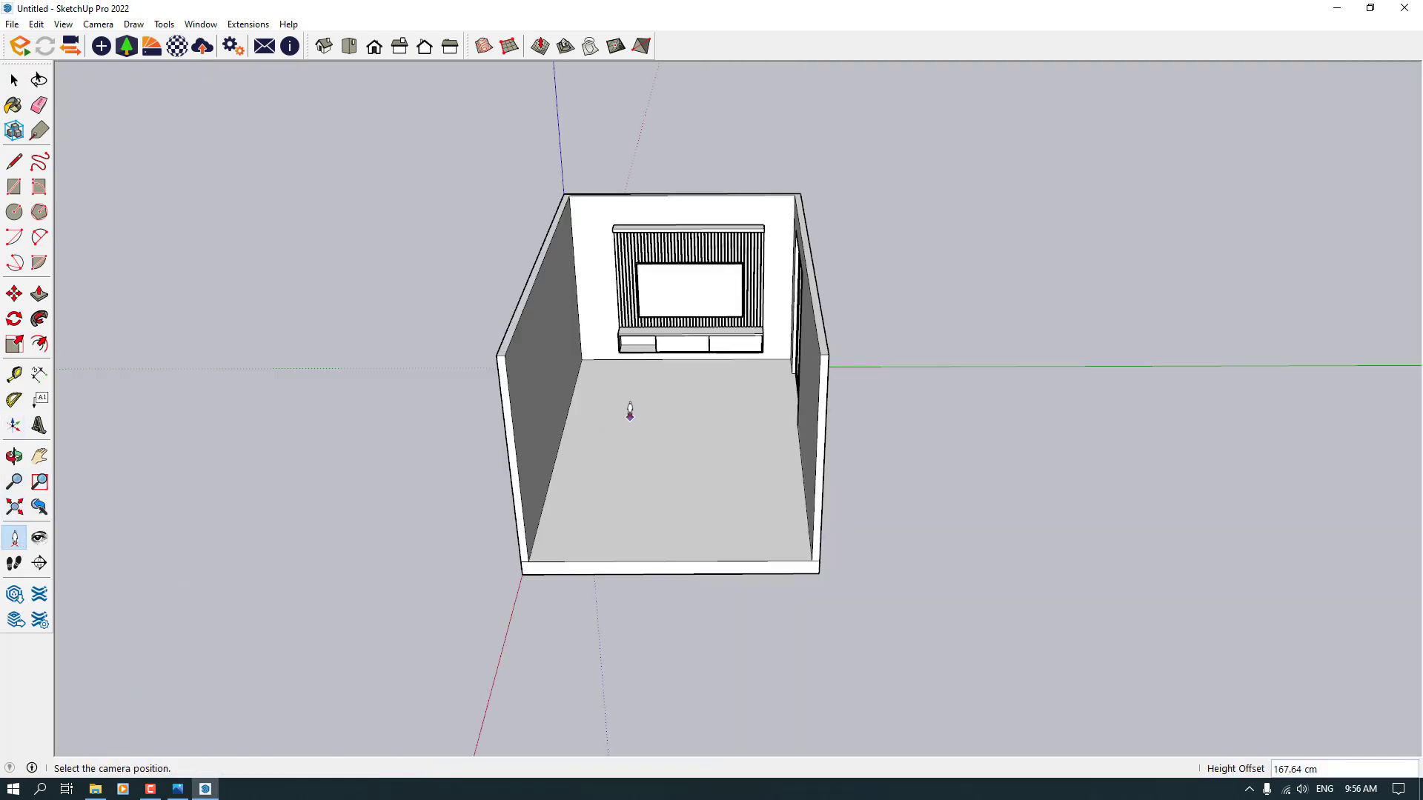
click(582, 393)
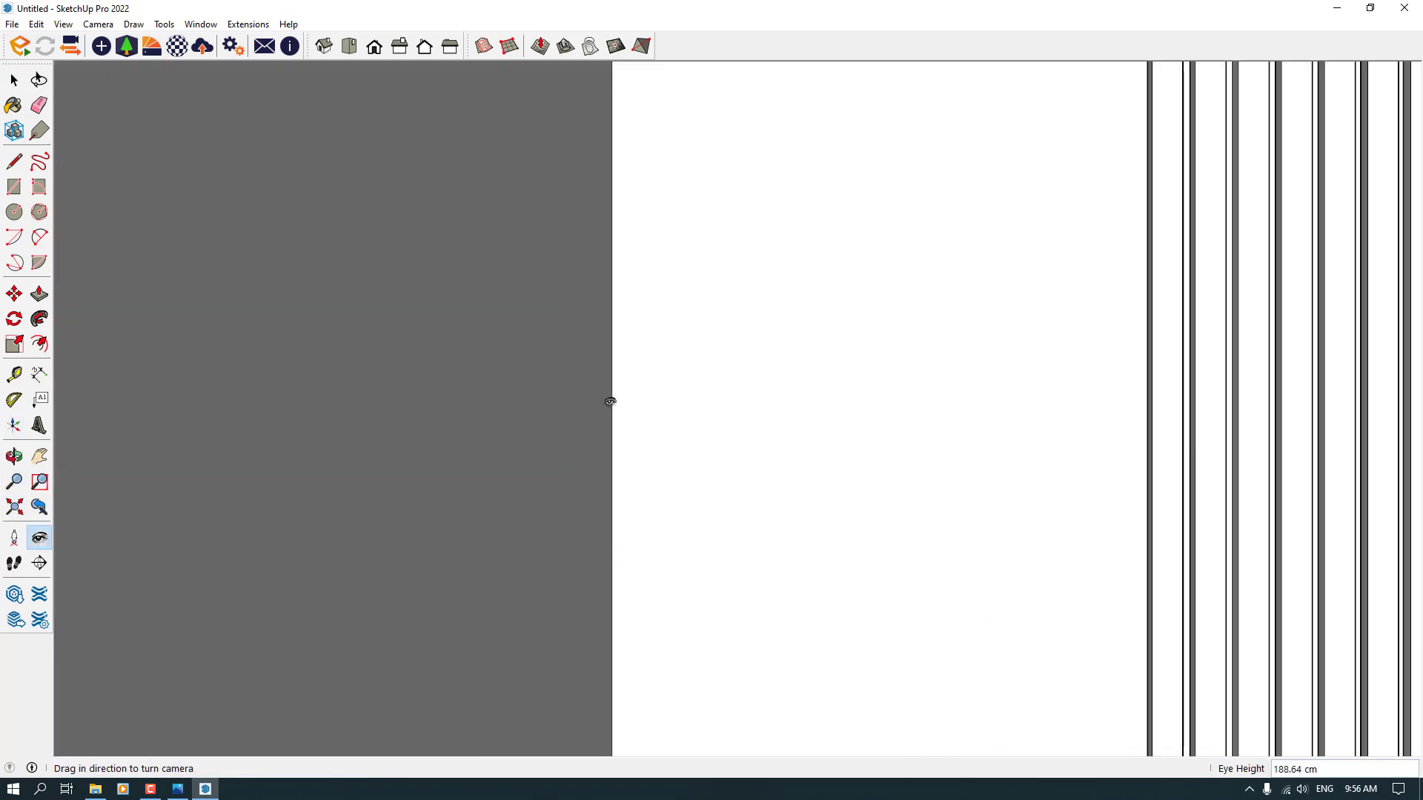
drag(610, 397, 1011, 411)
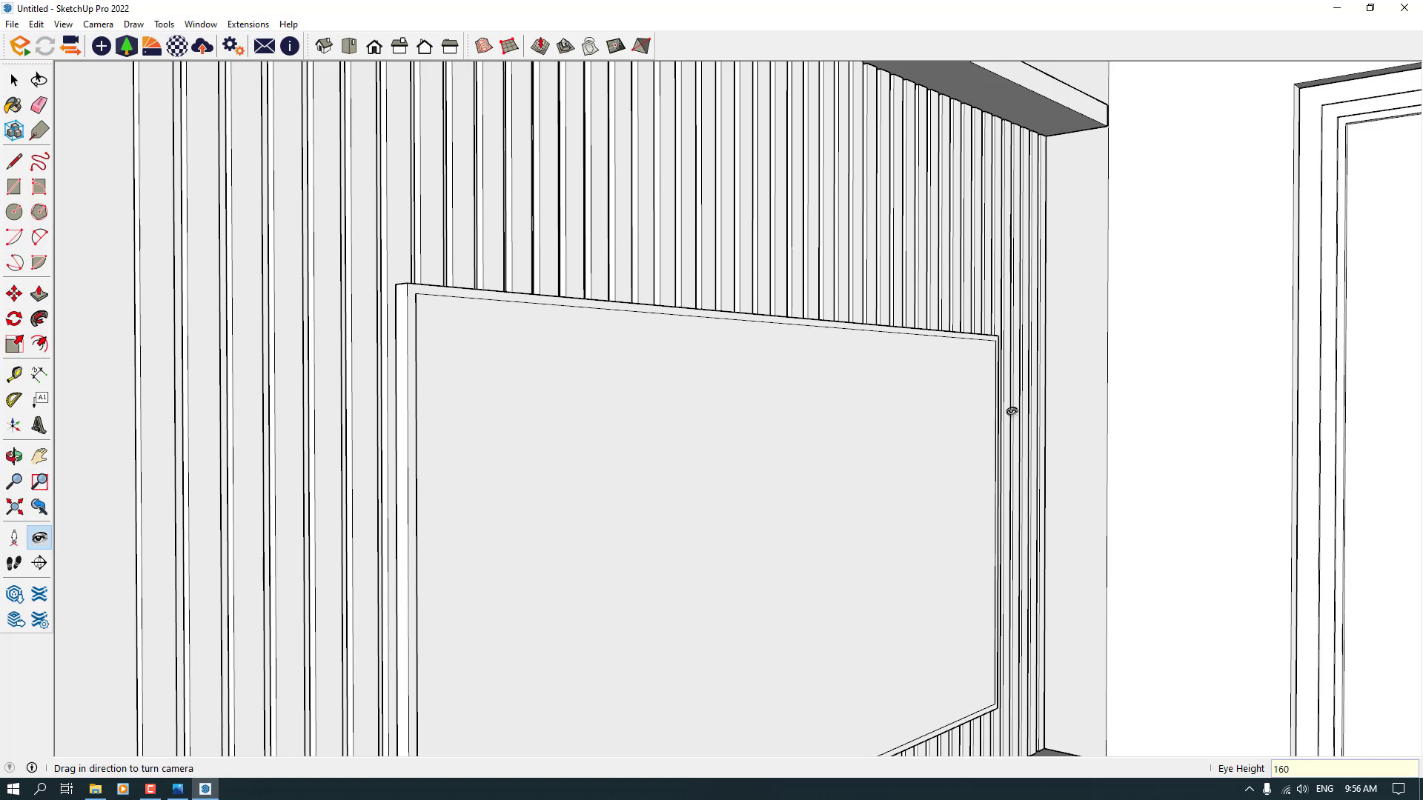
text(160)
key(Return)
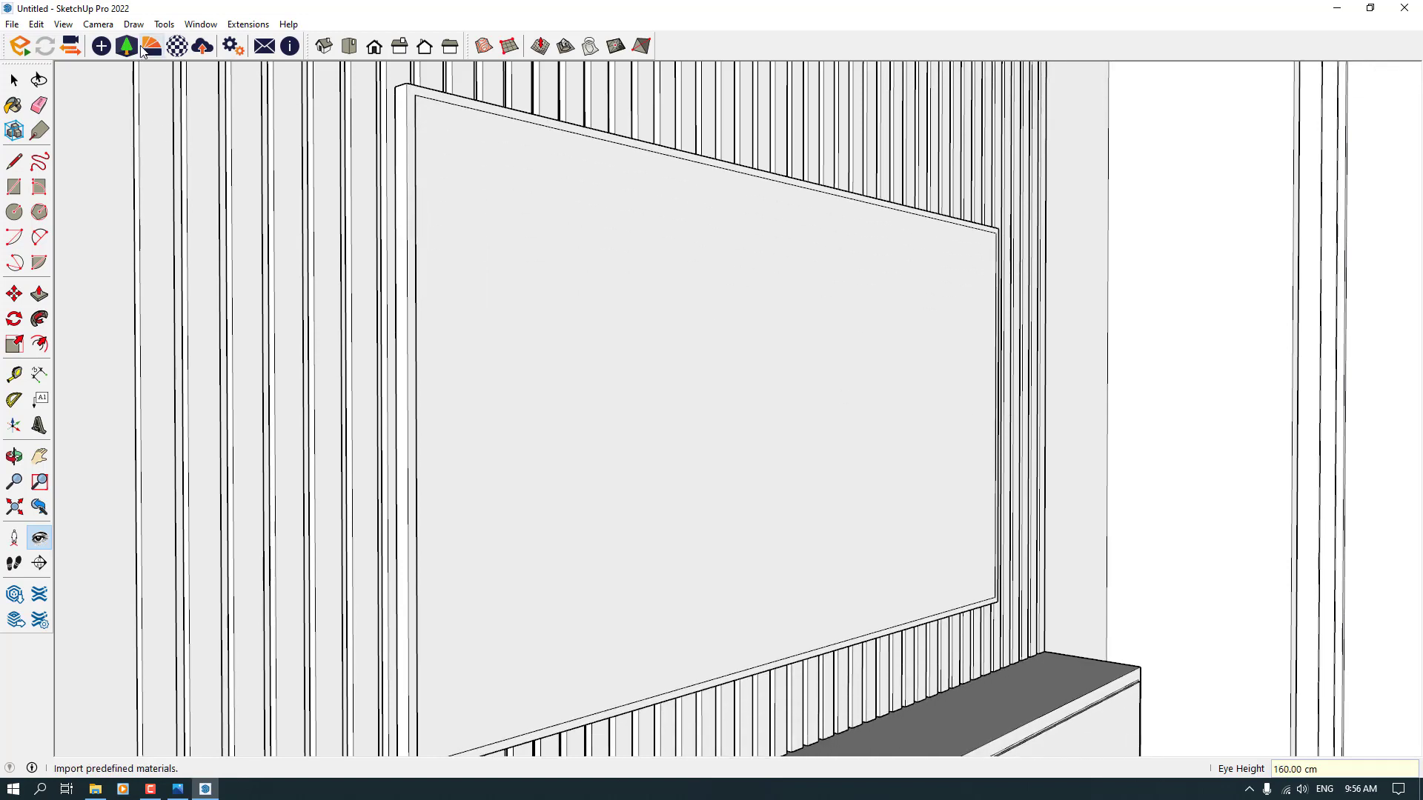
click(100, 30)
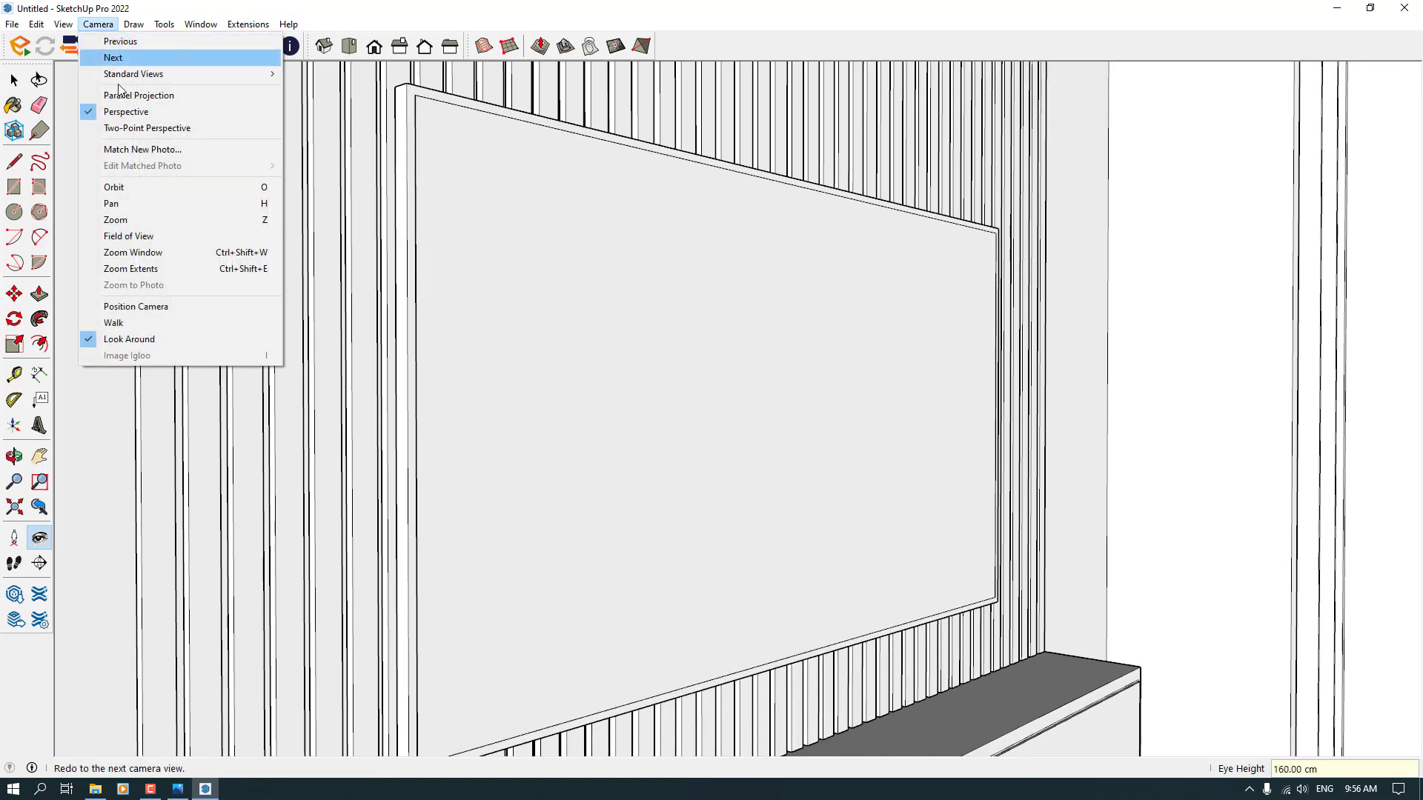
click(130, 127)
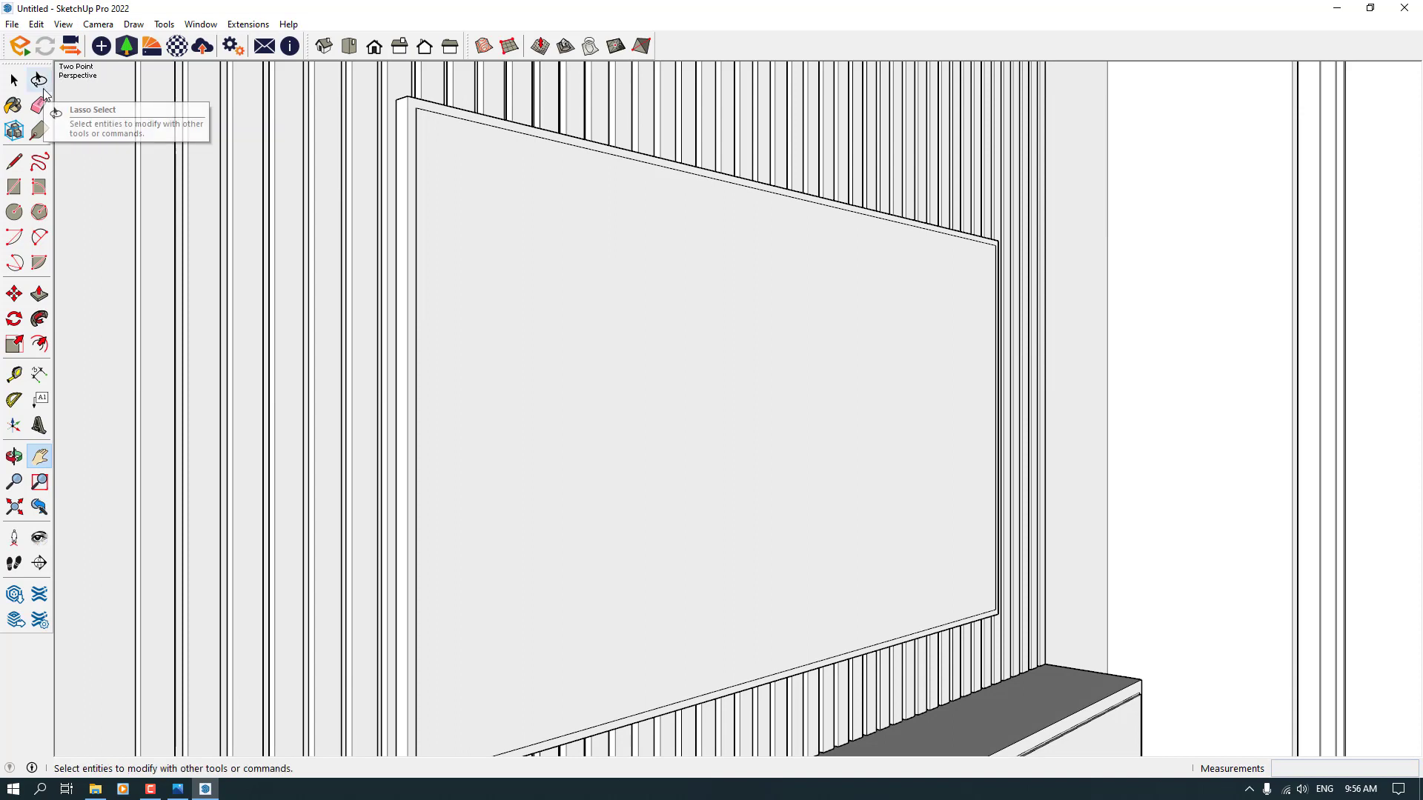
- Save the model in Documents as TV WALL IMAGE and bring the reference photo back up in the image viewer
key(ctrl+s)
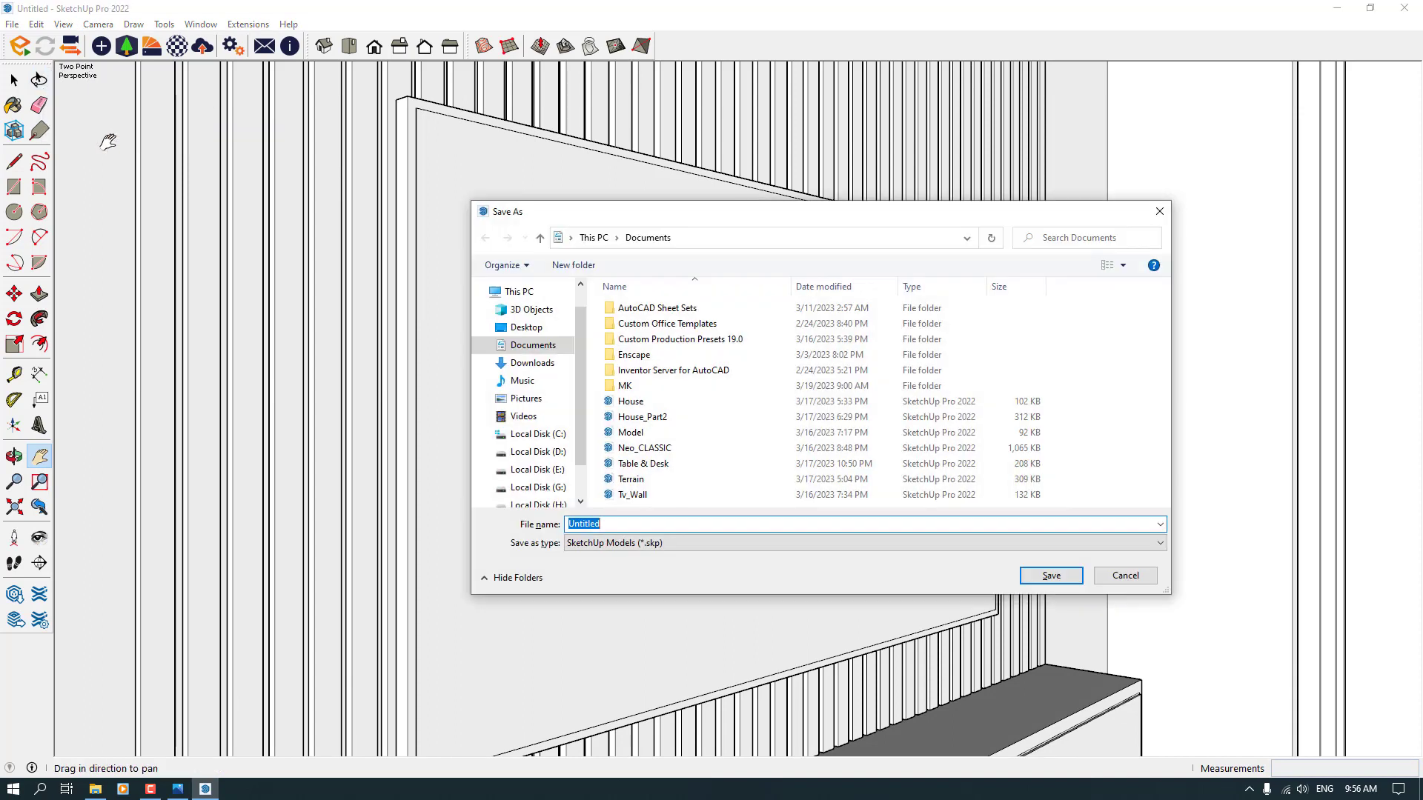
text(TV WALL IMAGE)
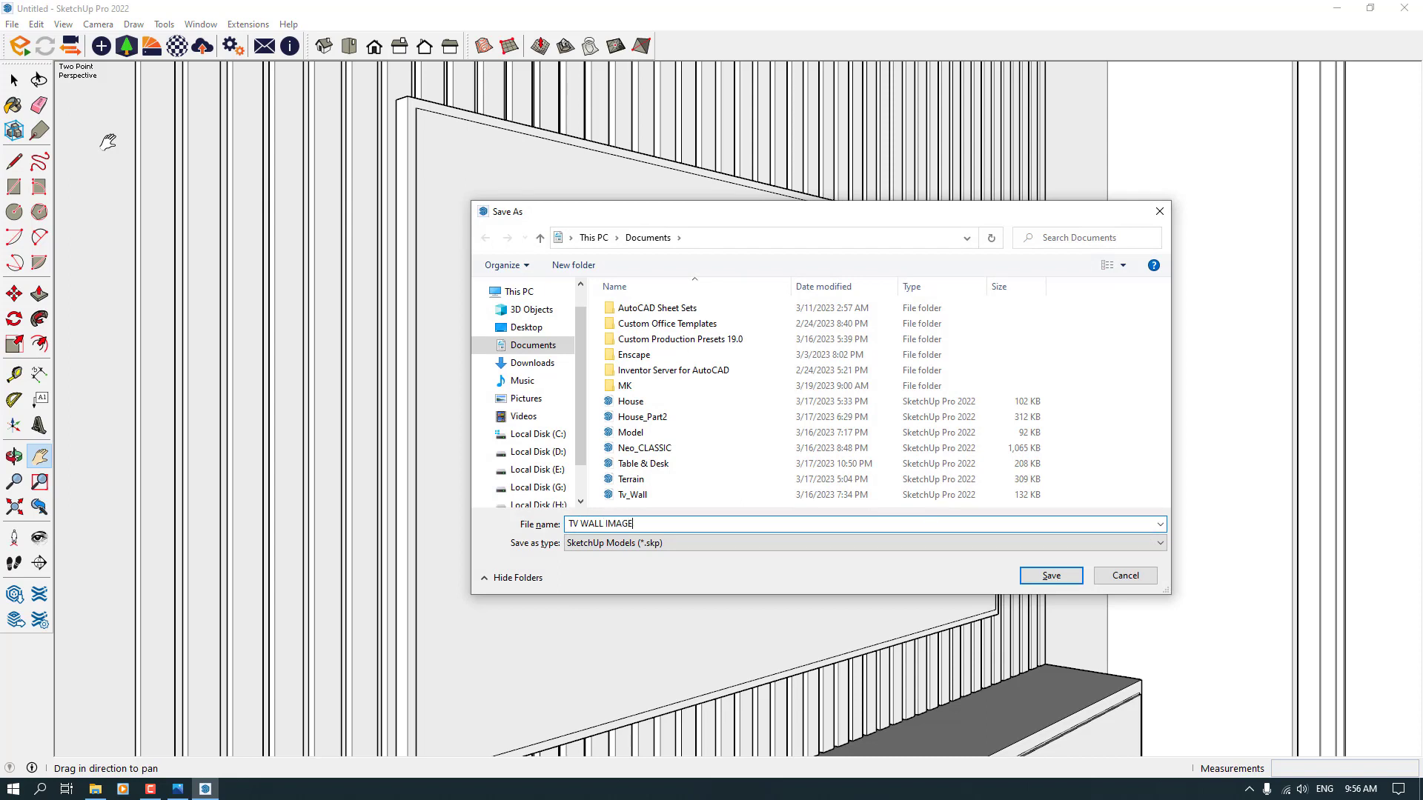
click(1051, 576)
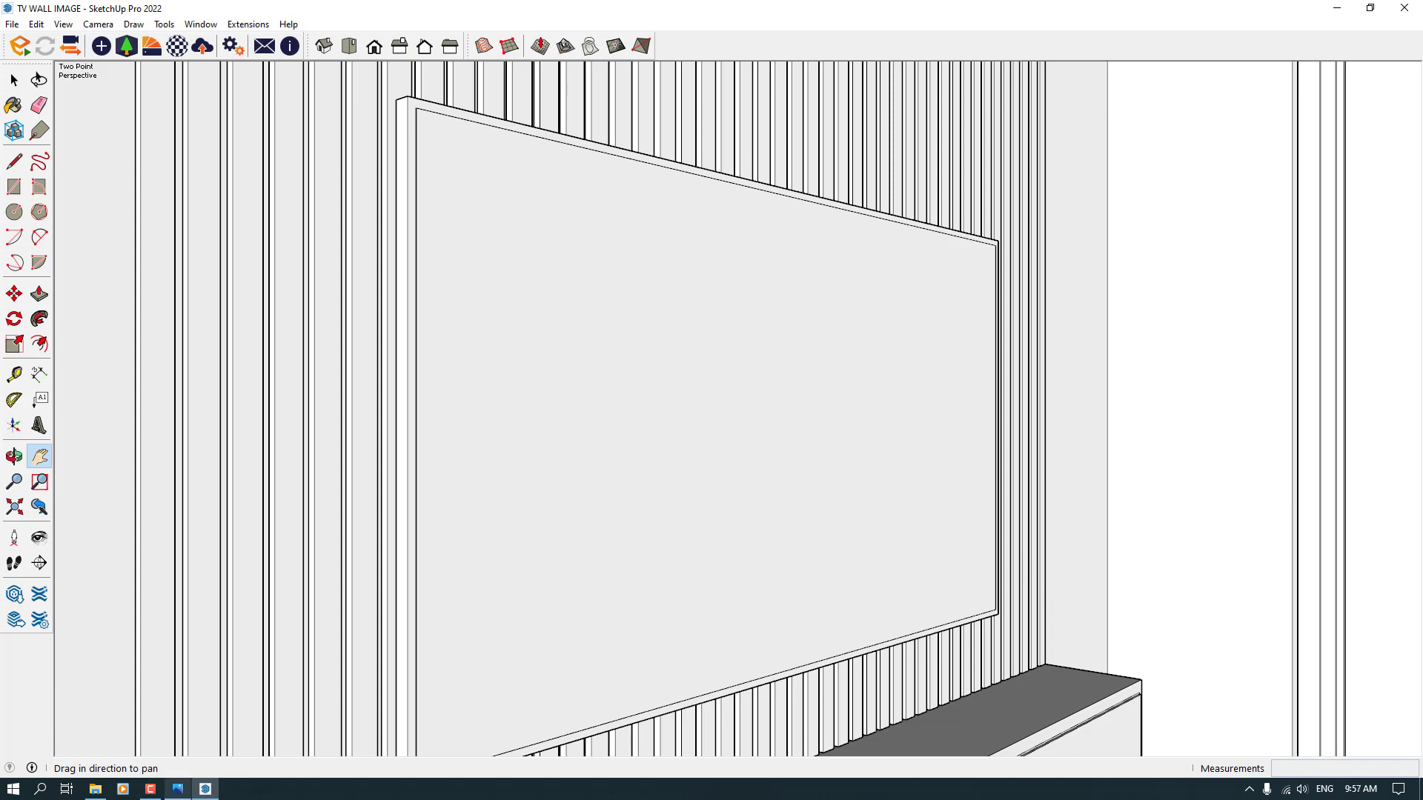
click(178, 789)
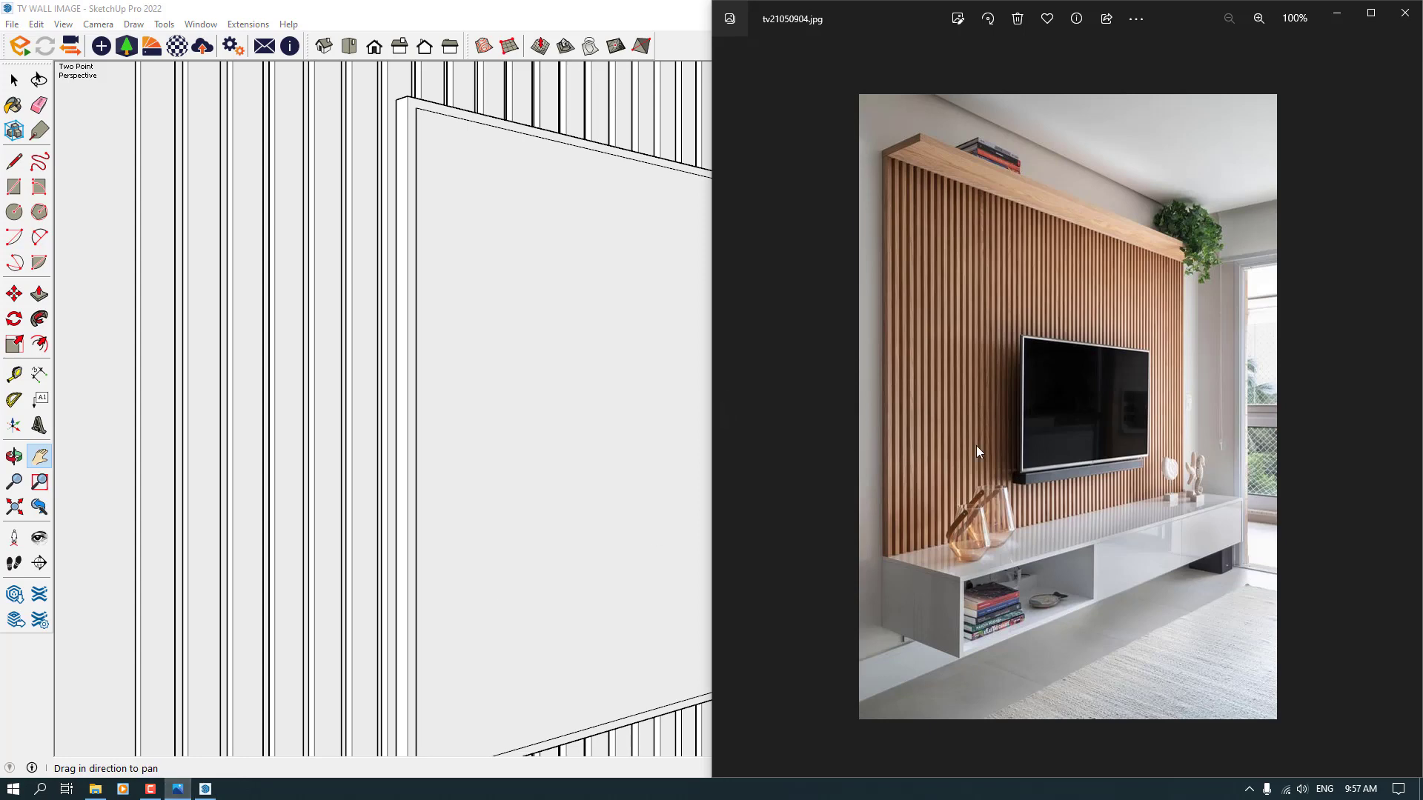